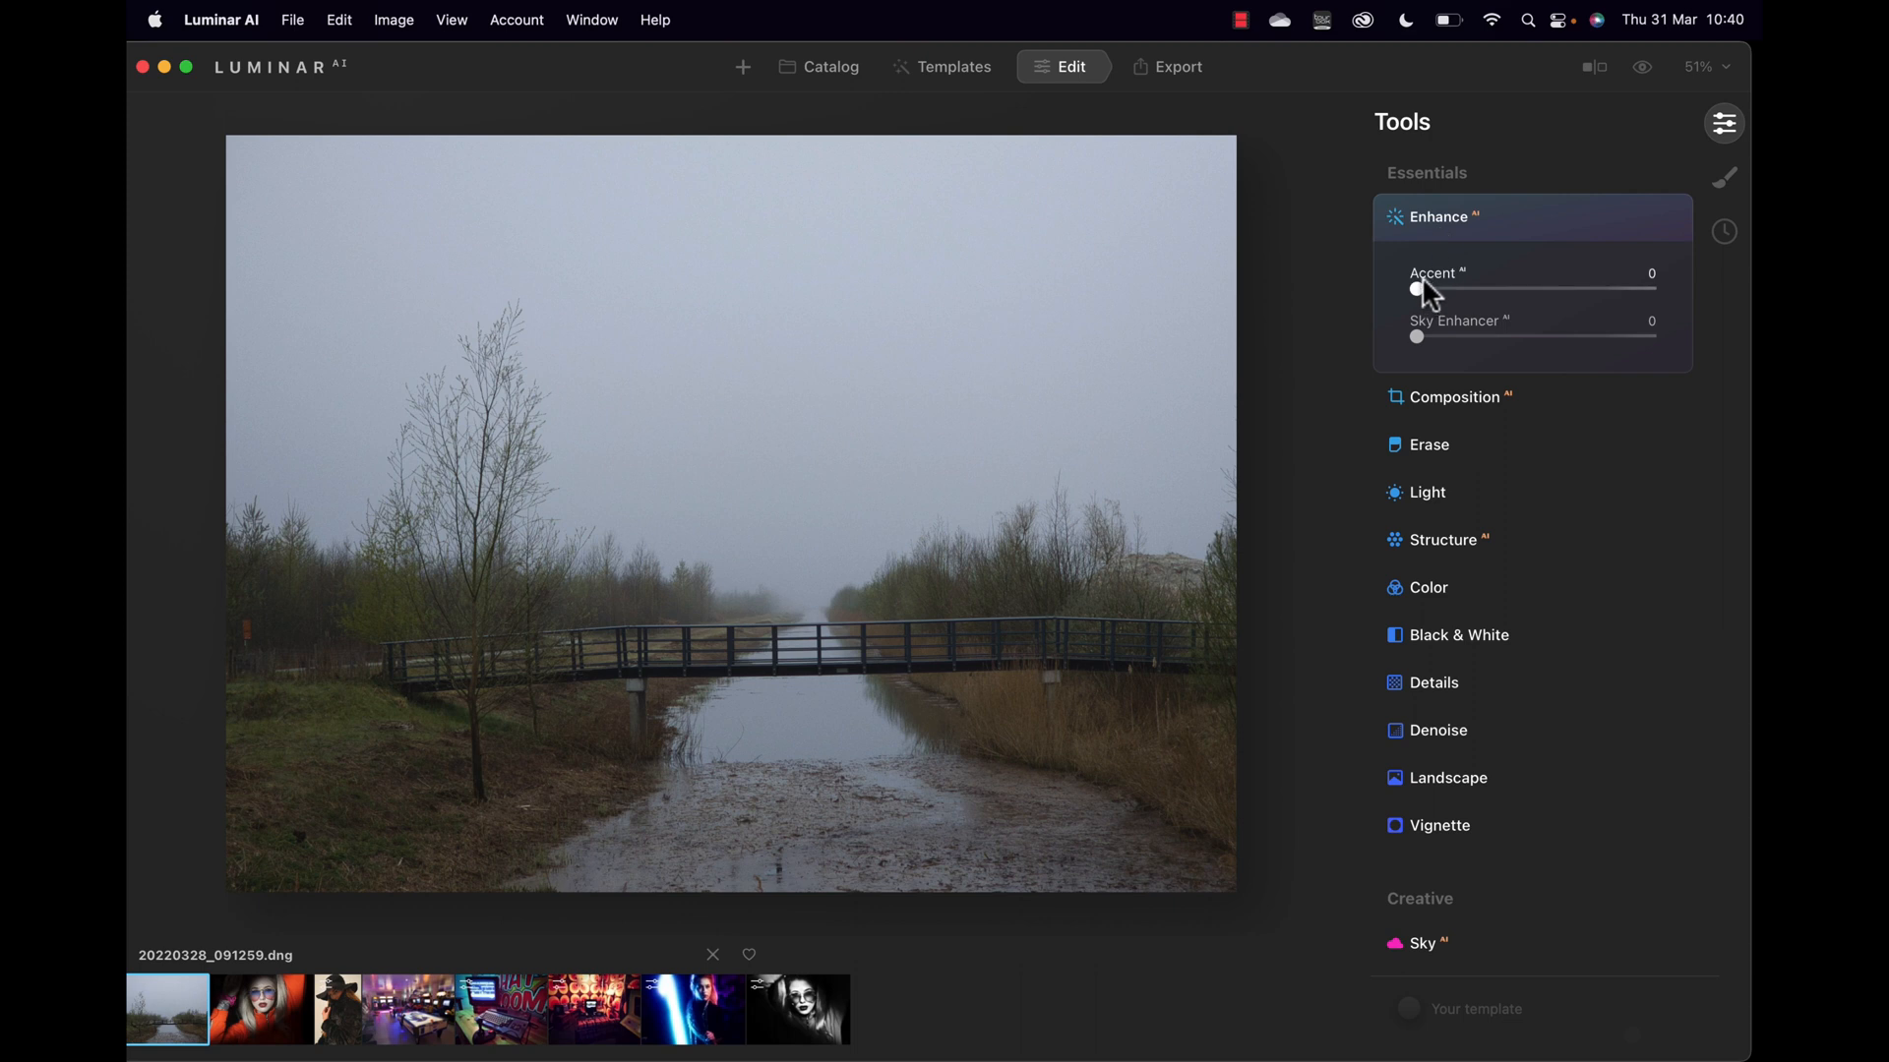
Step: Leave Accent at zero and replace the foggy sky with Dramatic Sunset 2
mouse_move(1419, 286)
left_mouse_down()
mouse_move(1530, 285)
mouse_move(1407, 300)
left_mouse_up()
scroll(1469, 443, "down", 5)
scroll(1476, 453, "down", 5)
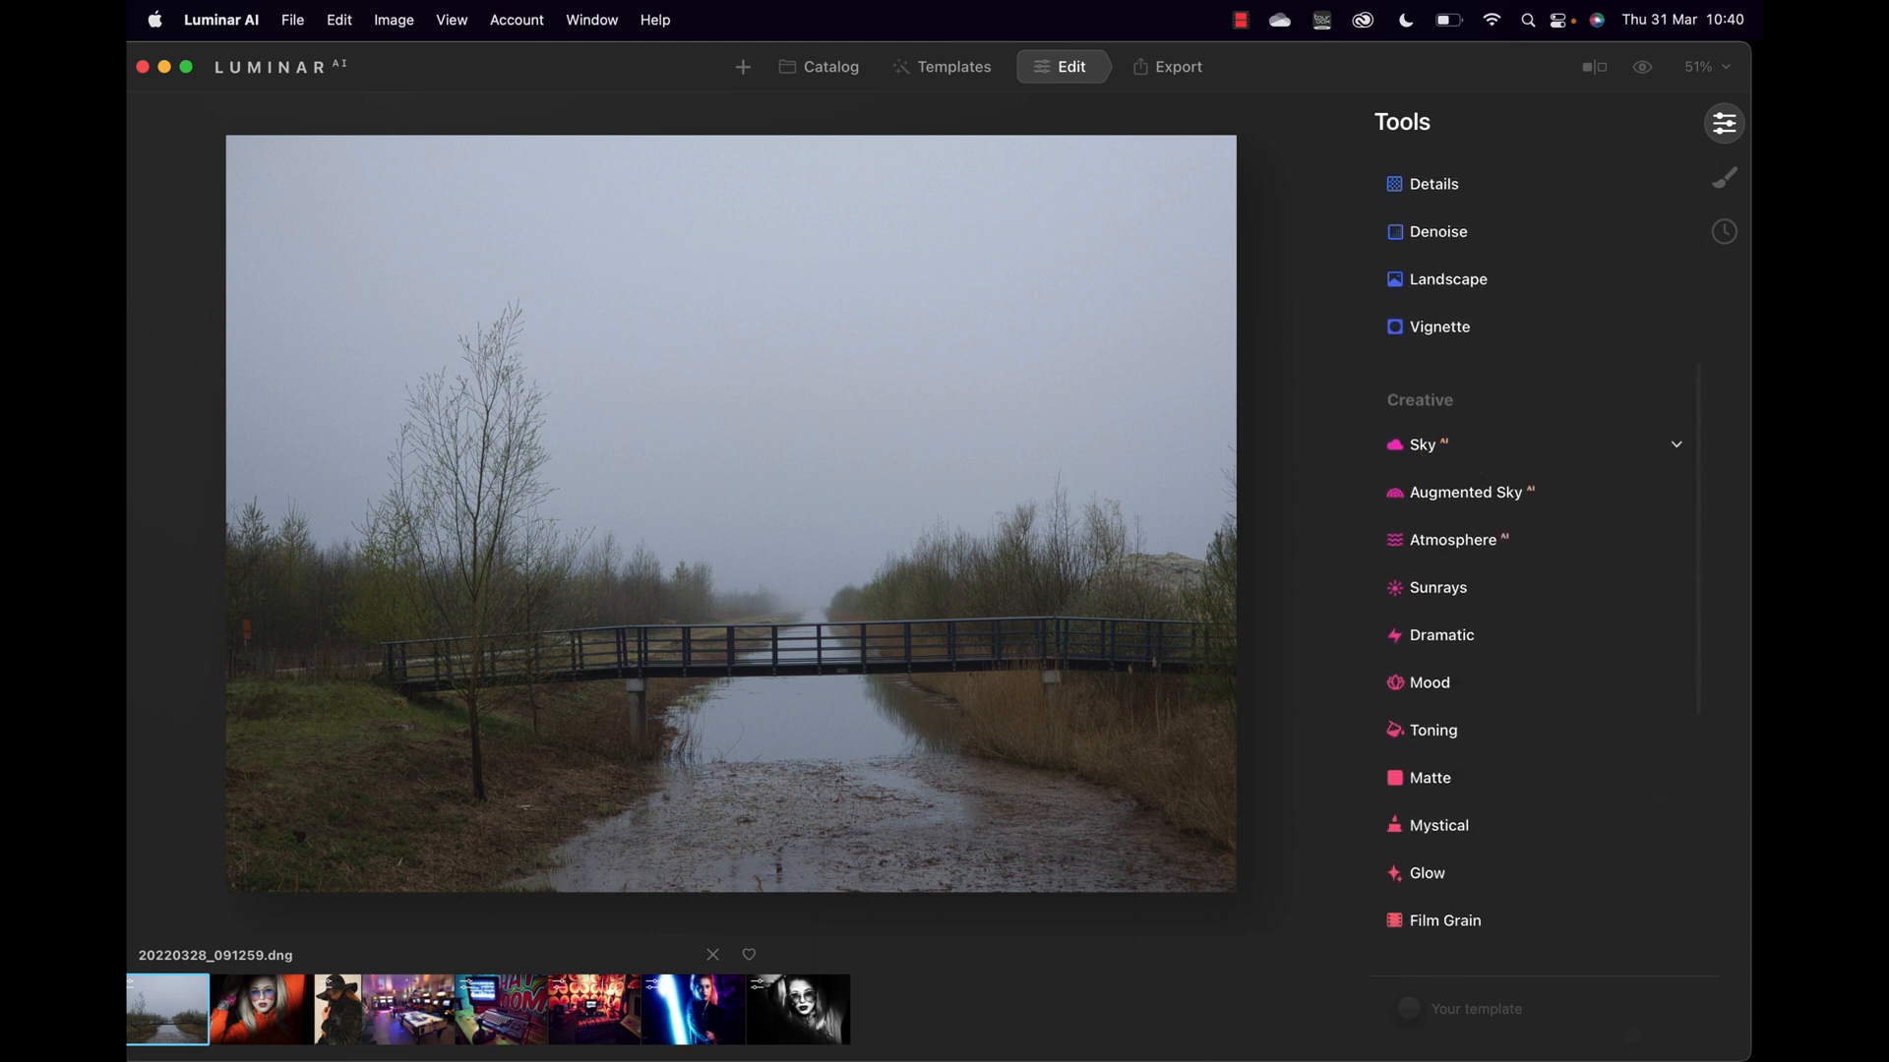
left_click(1420, 450)
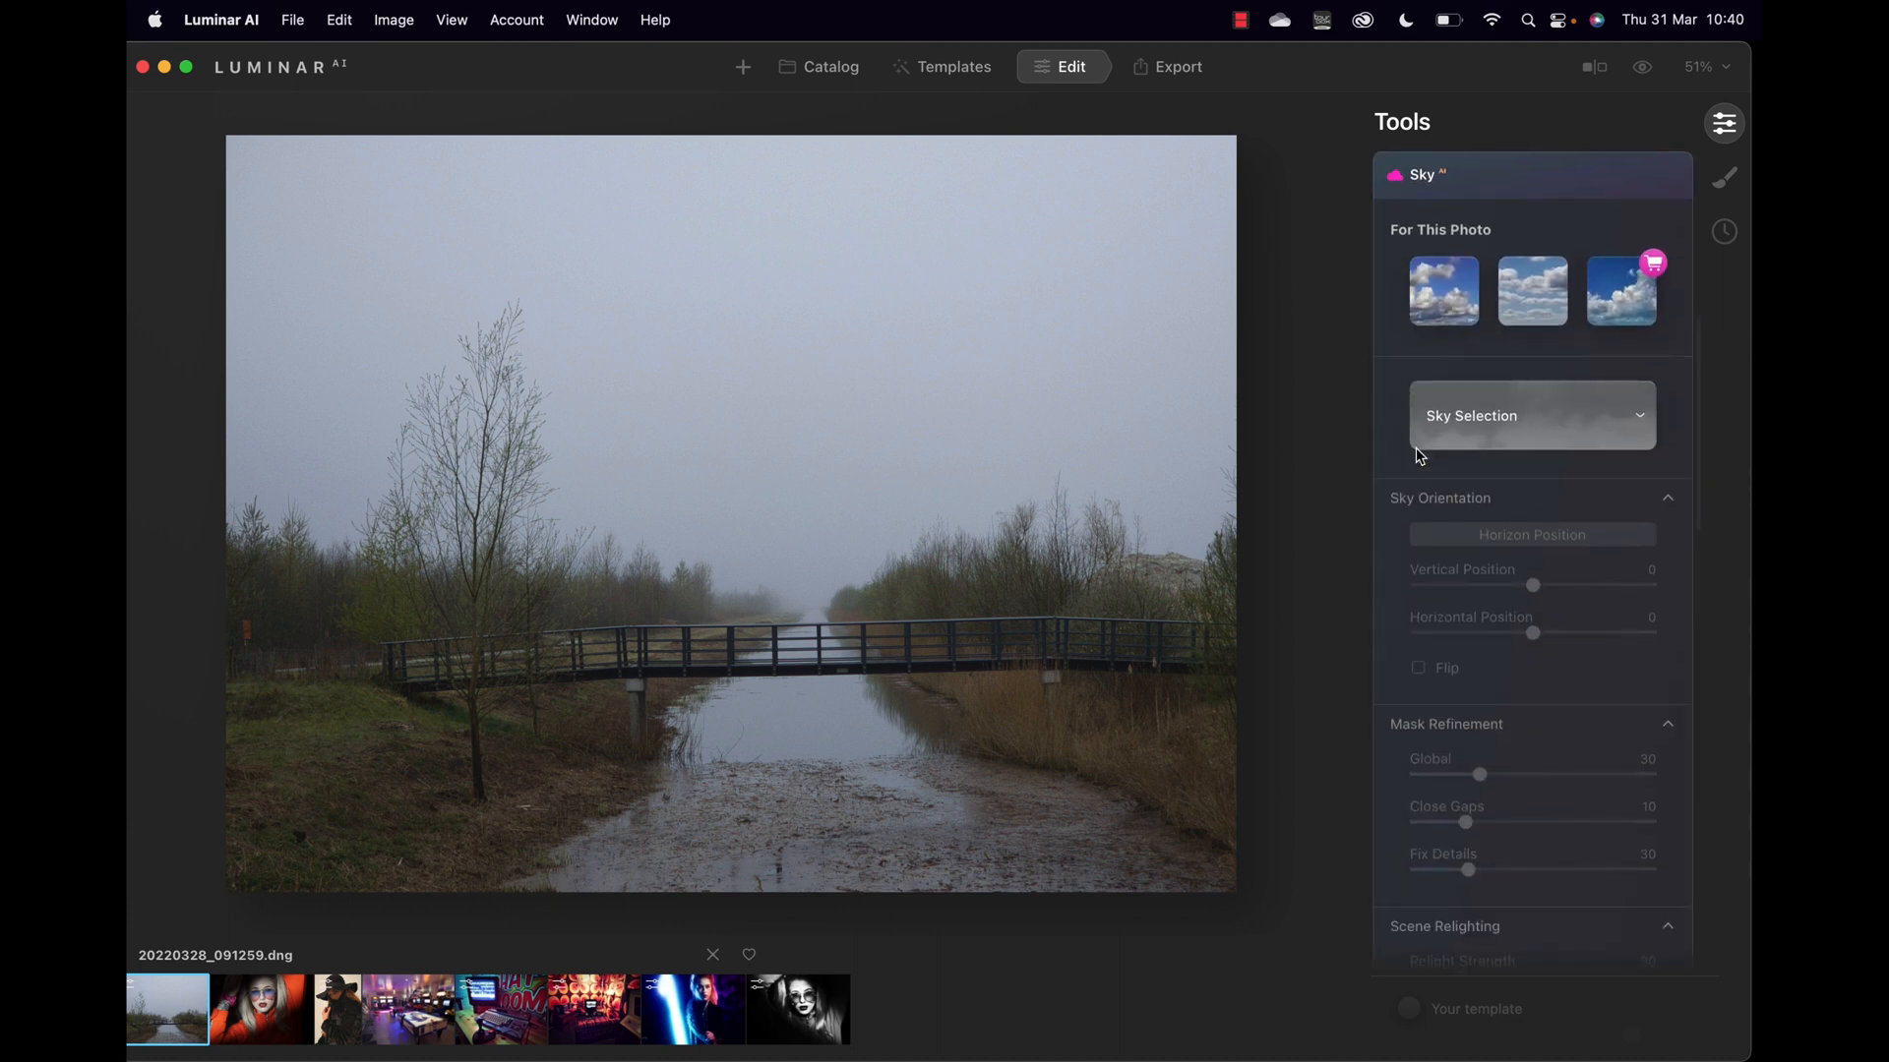
left_click(1517, 428)
scroll(1544, 683, "down", 3)
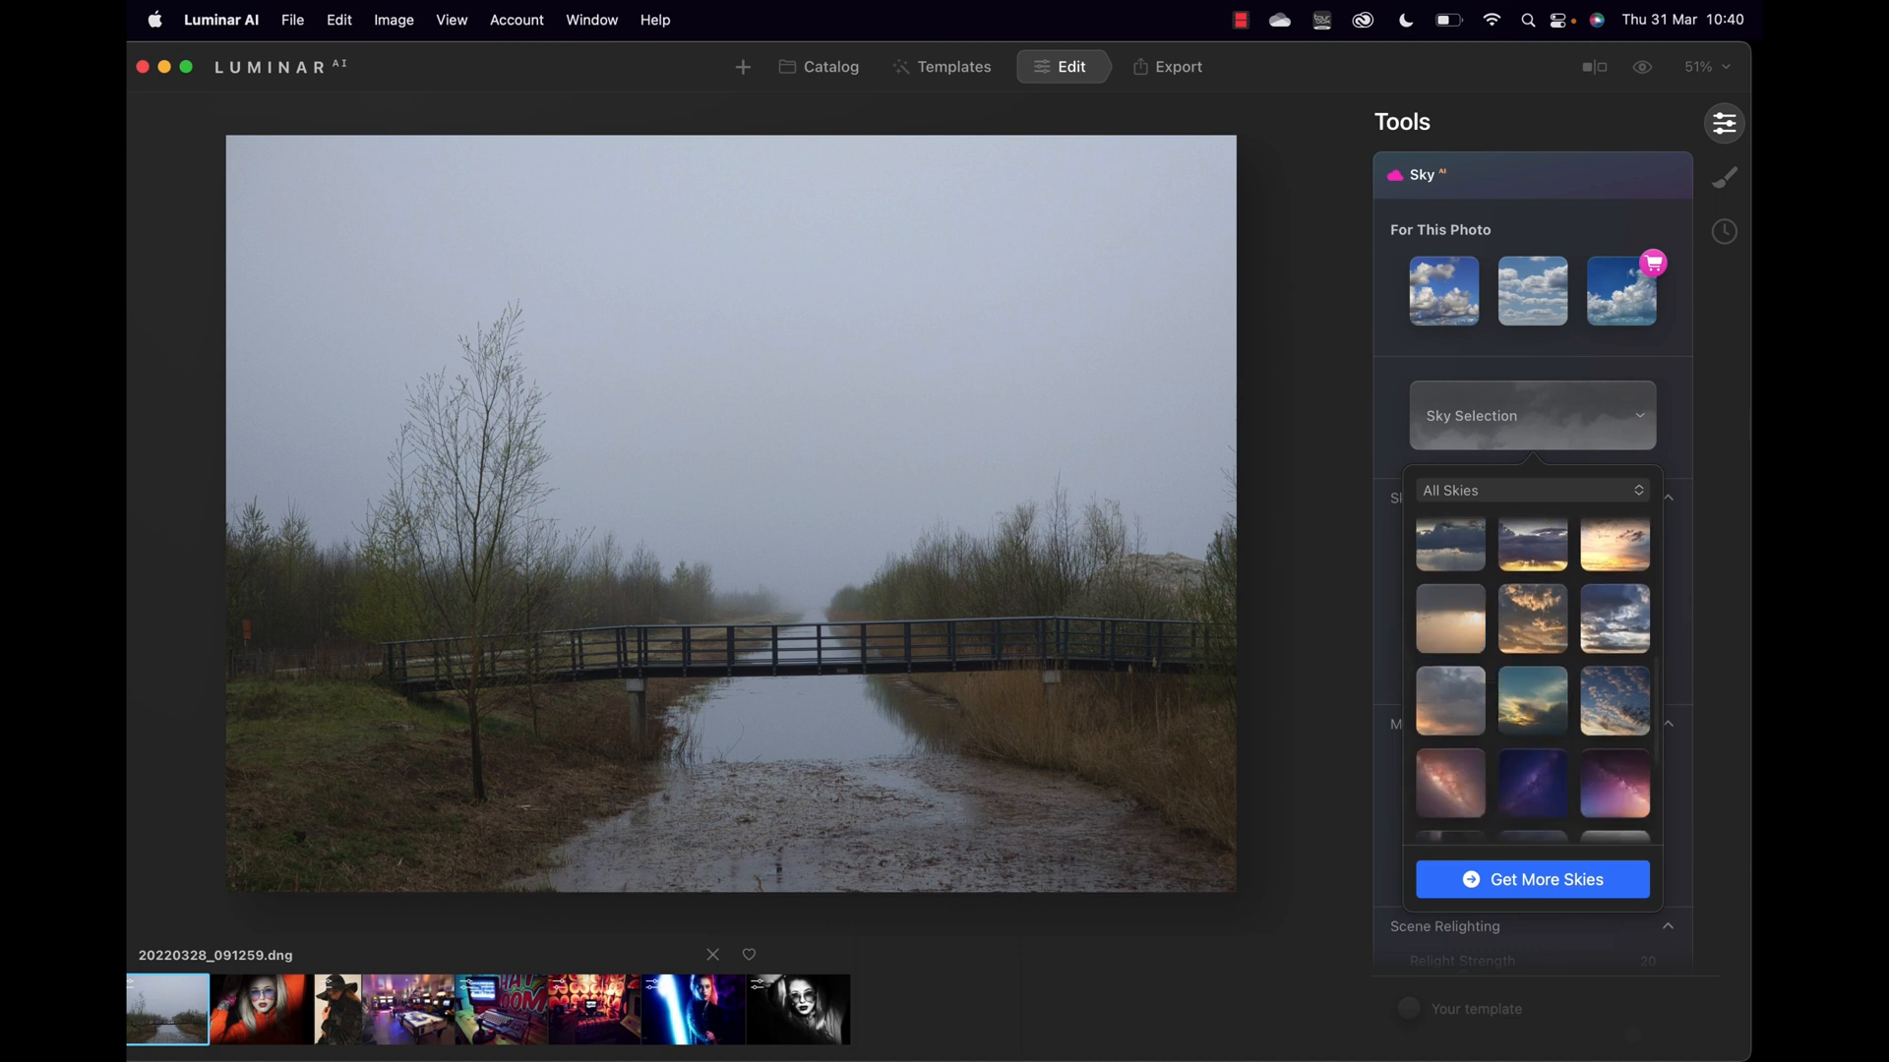
left_click(1455, 632)
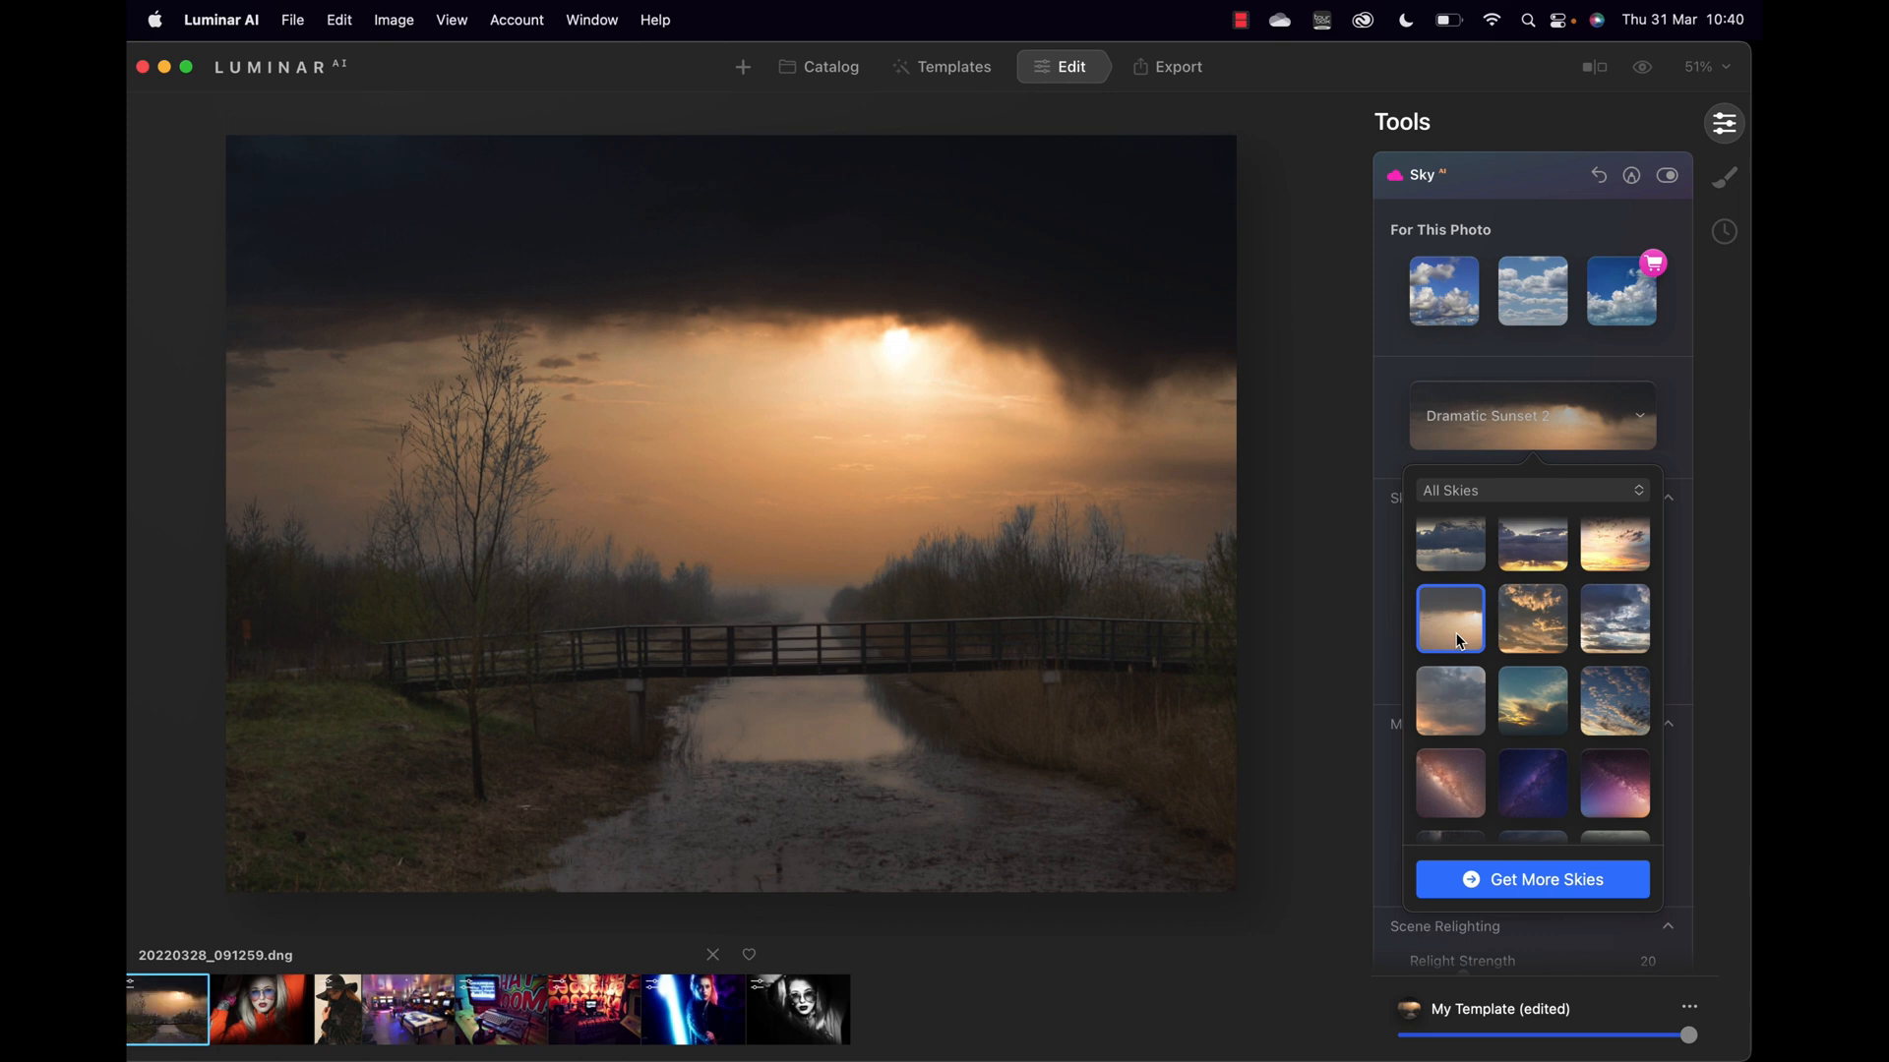
Step: Check the sky blend up close, then flip the sky so the sun sits left
left_click(1035, 530)
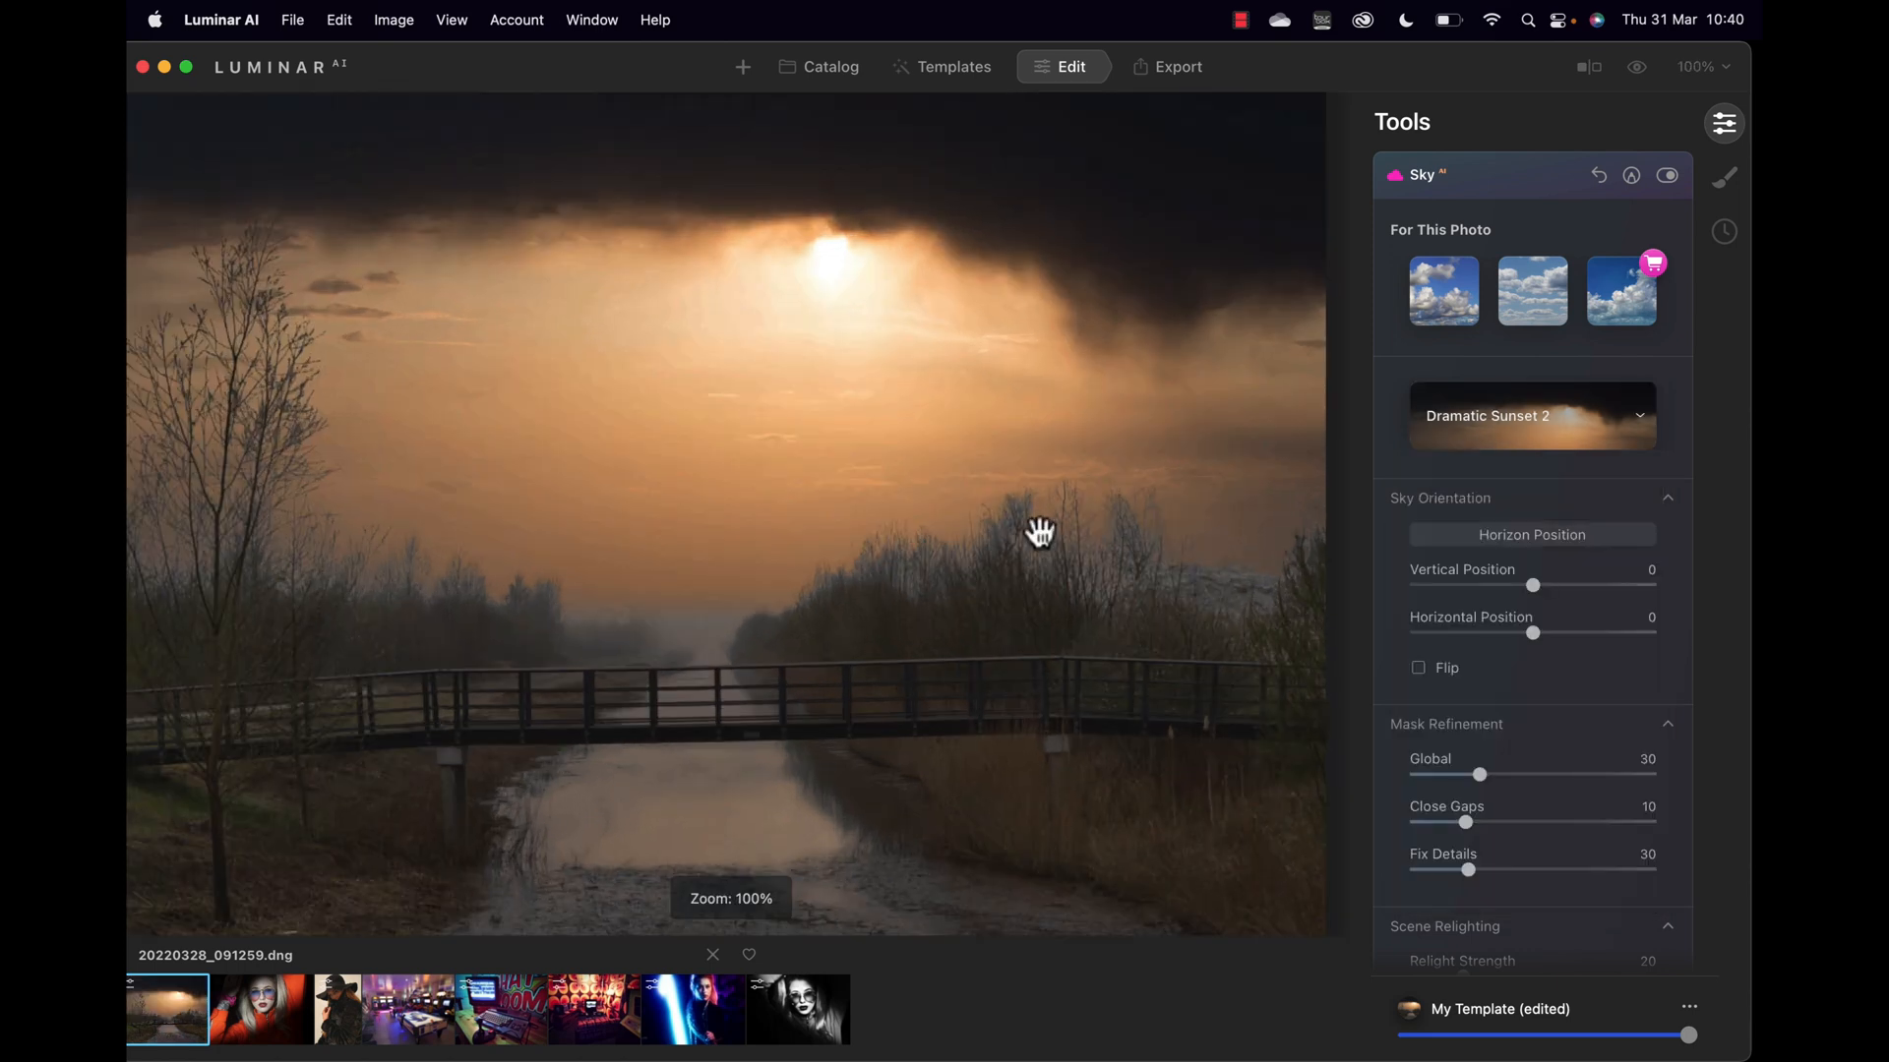
left_click_drag(594, 540, 1054, 570)
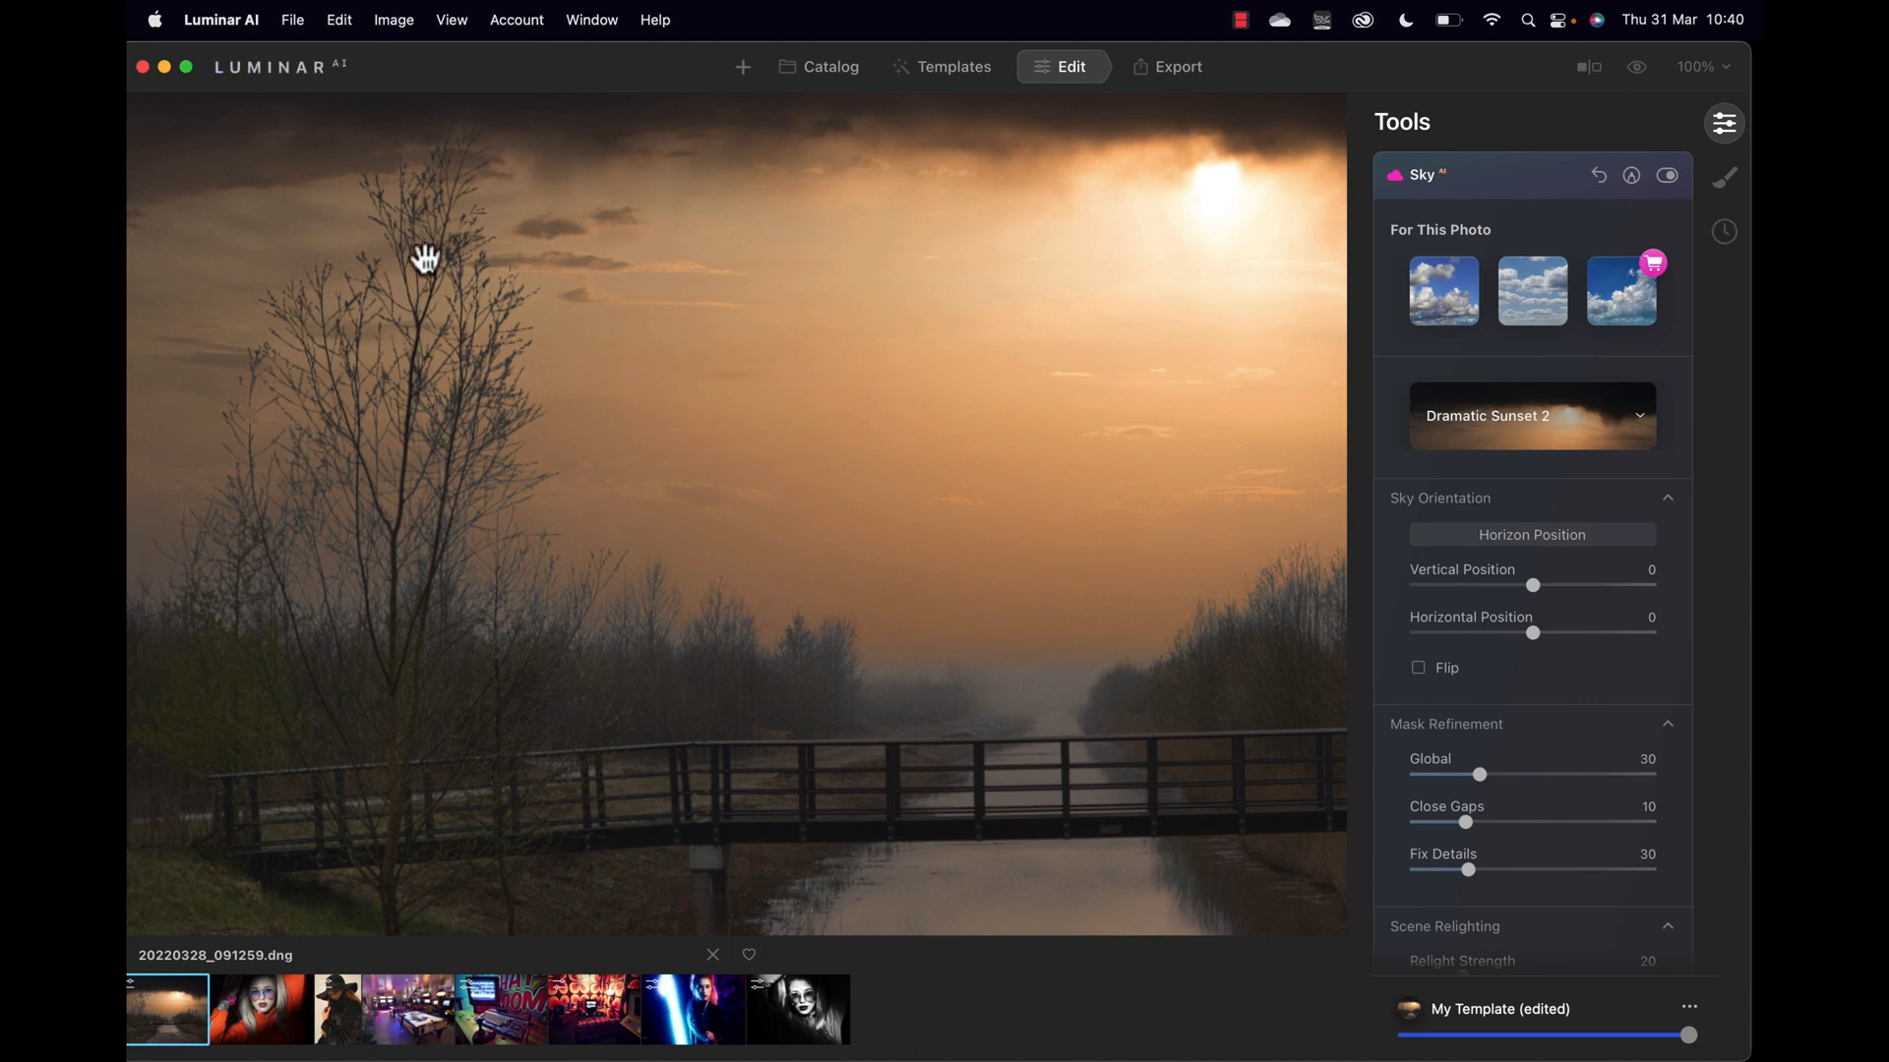
left_click(829, 389)
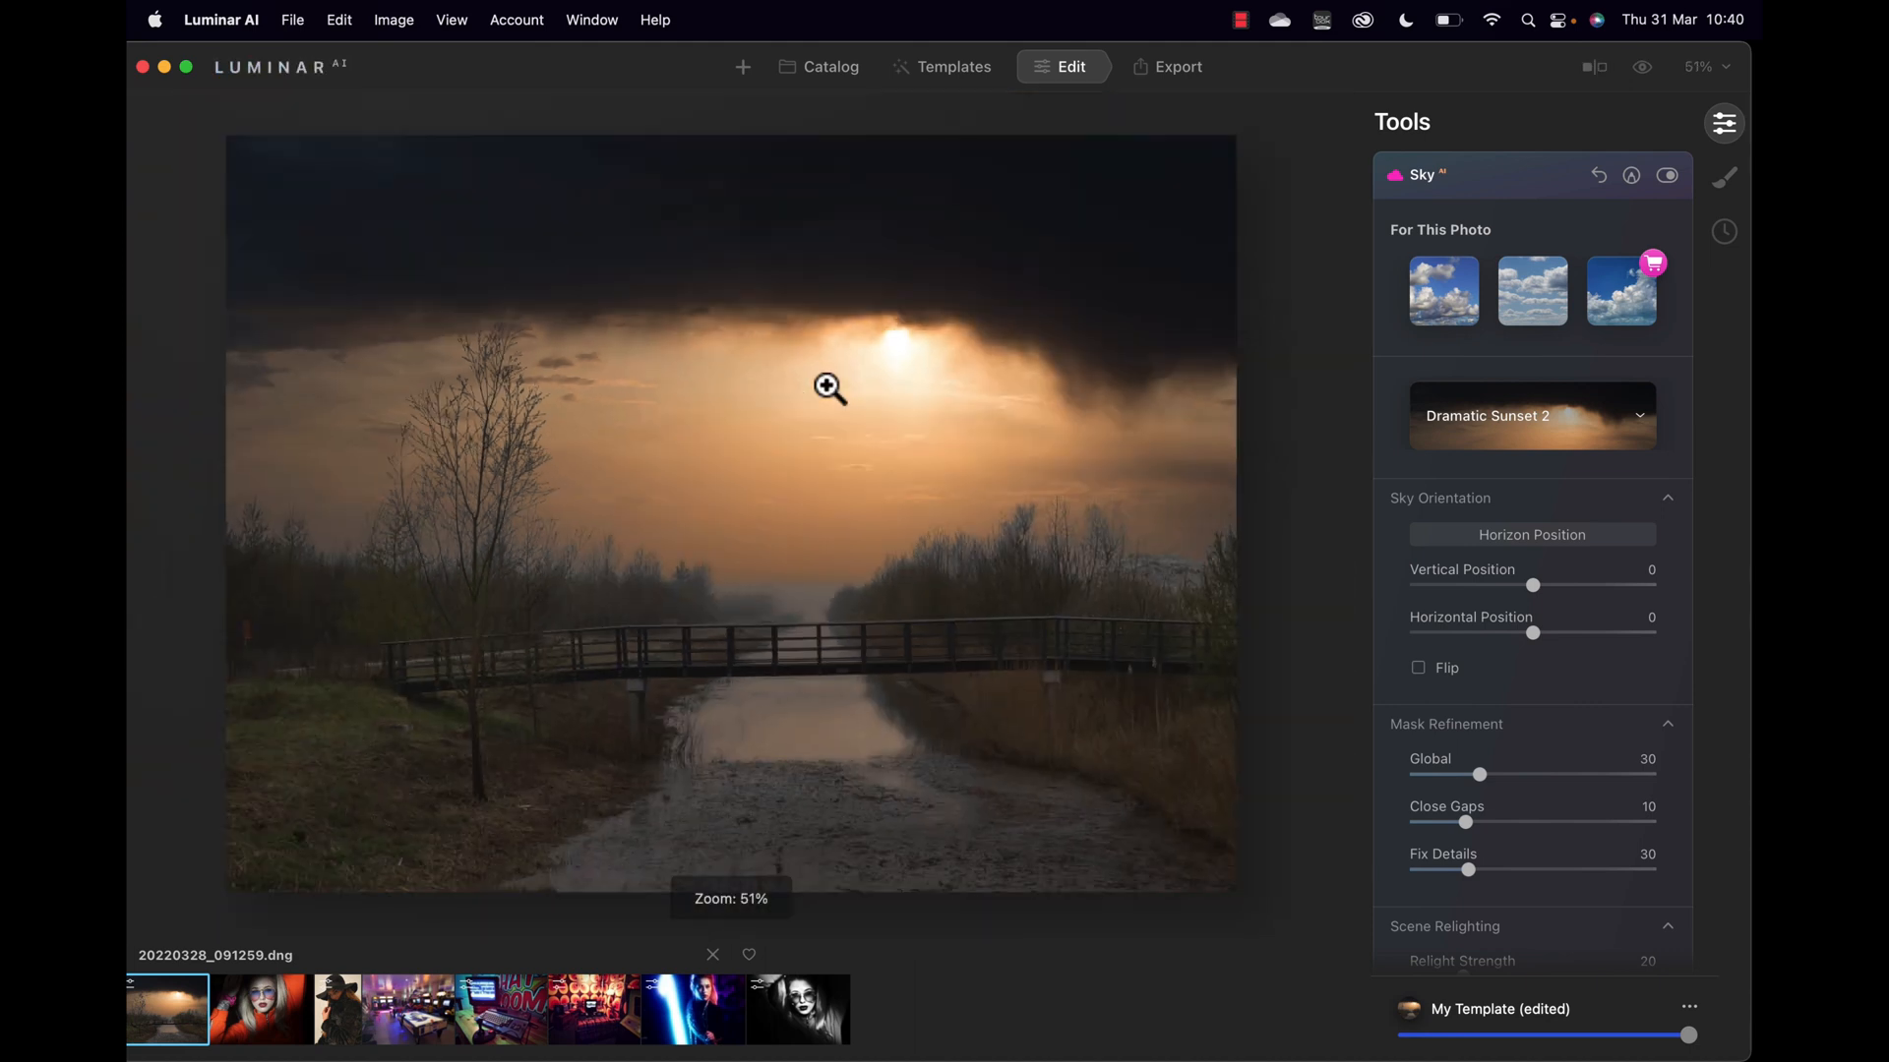
left_click(1419, 670)
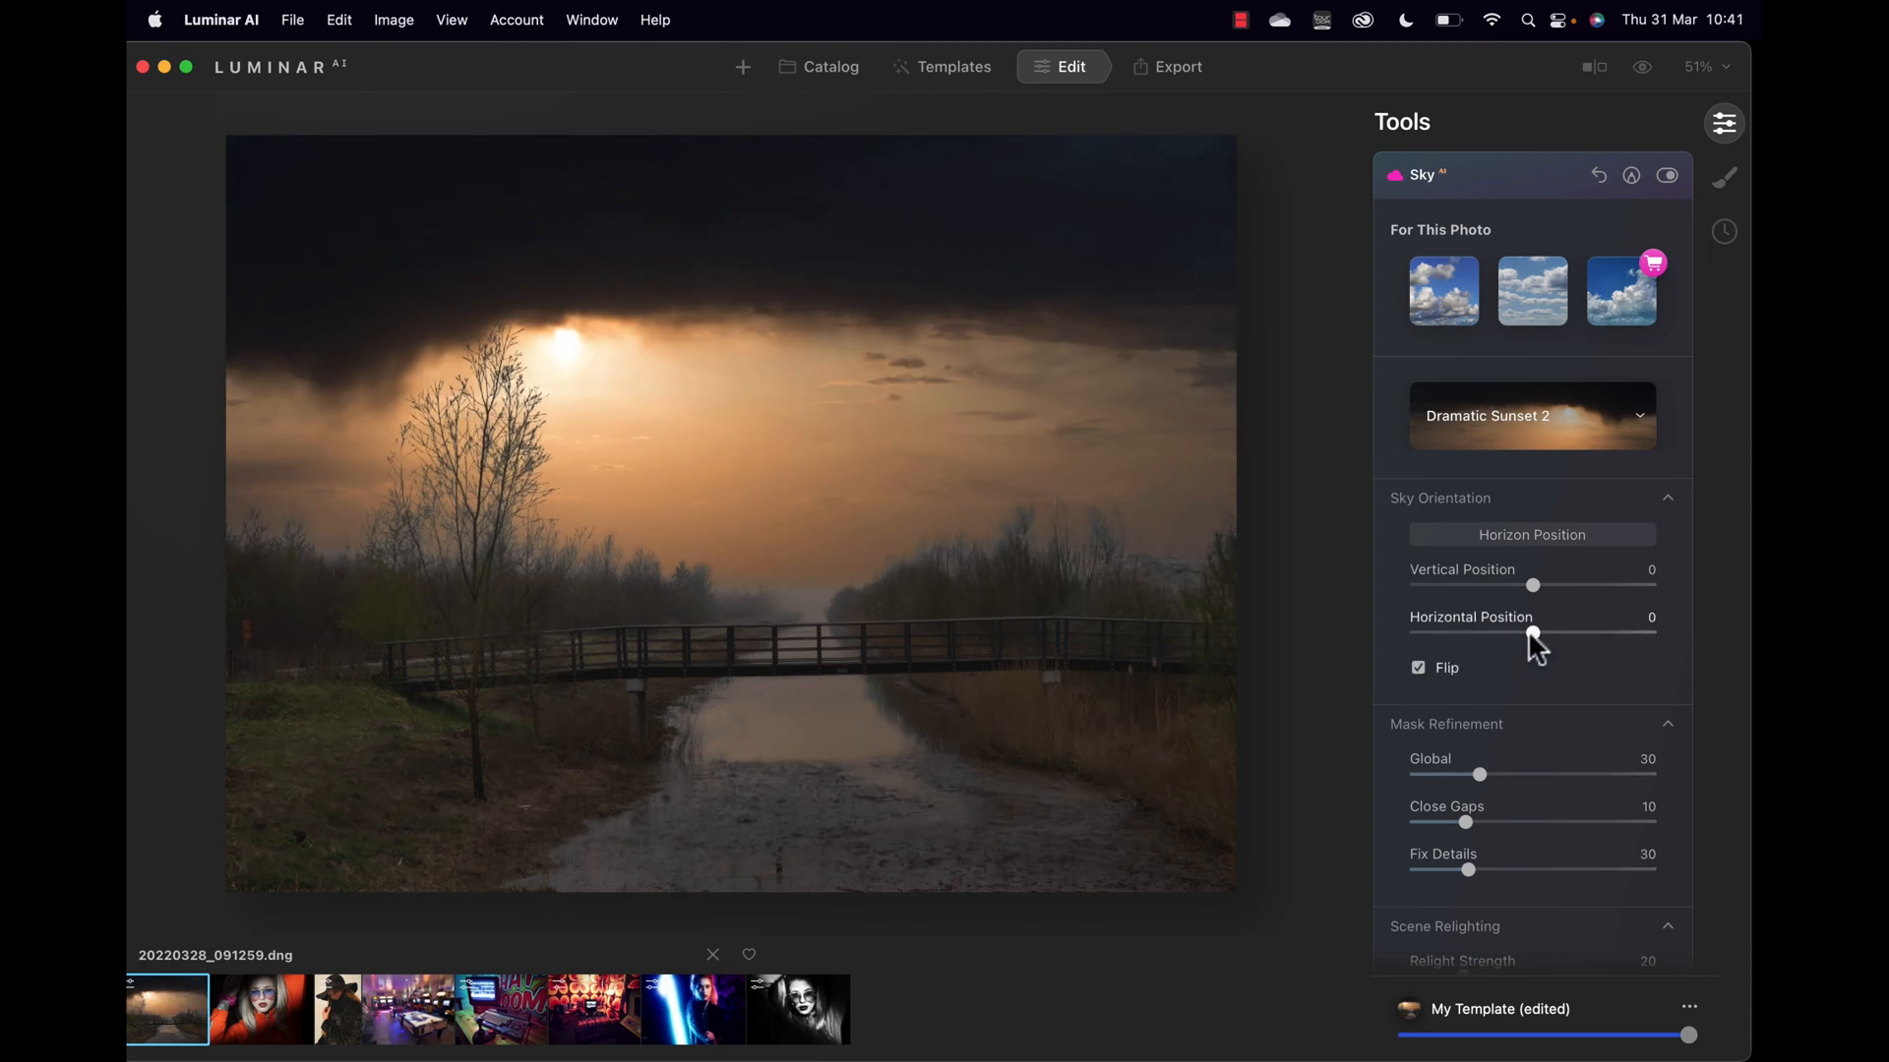
Step: Position the sky at Horizontal -22, Vertical -10; refine mask to Global 86, Close Gaps 16, Fix Details 61
left_click_drag(1529, 635, 1499, 637)
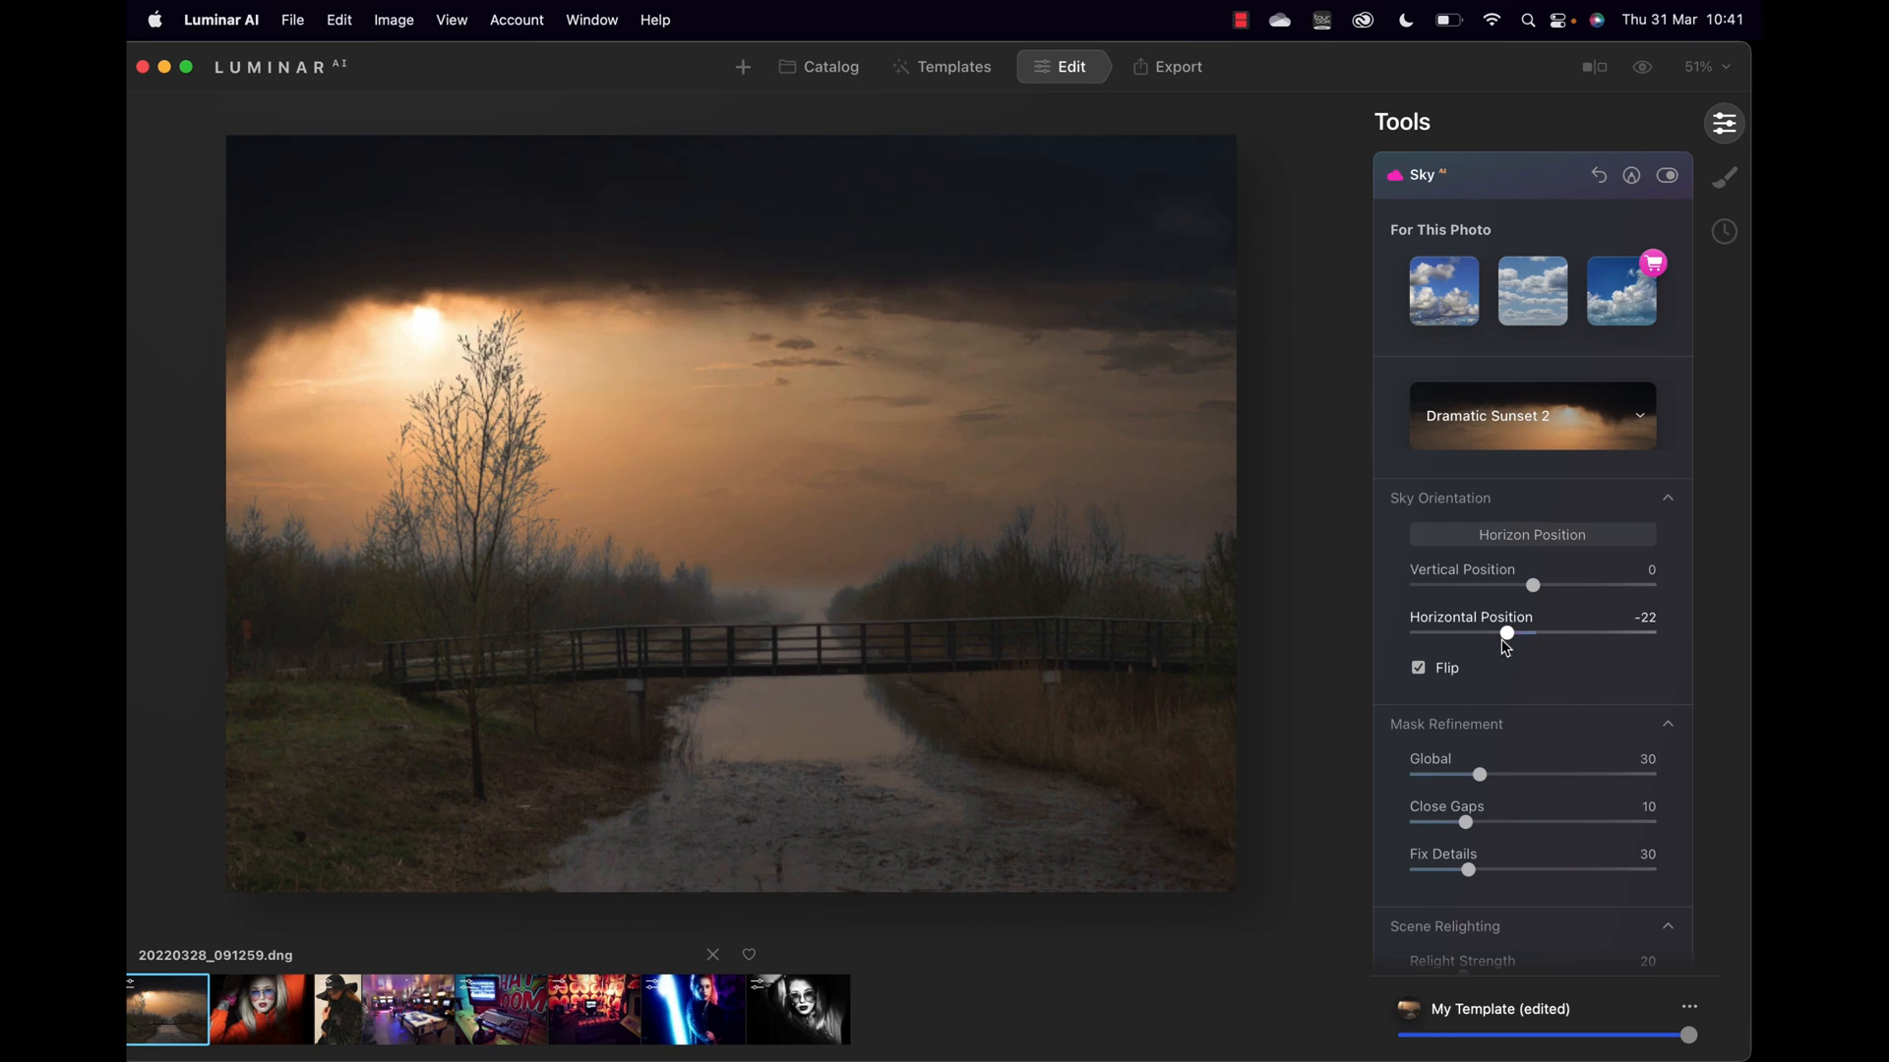
left_click_drag(1533, 586, 1517, 588)
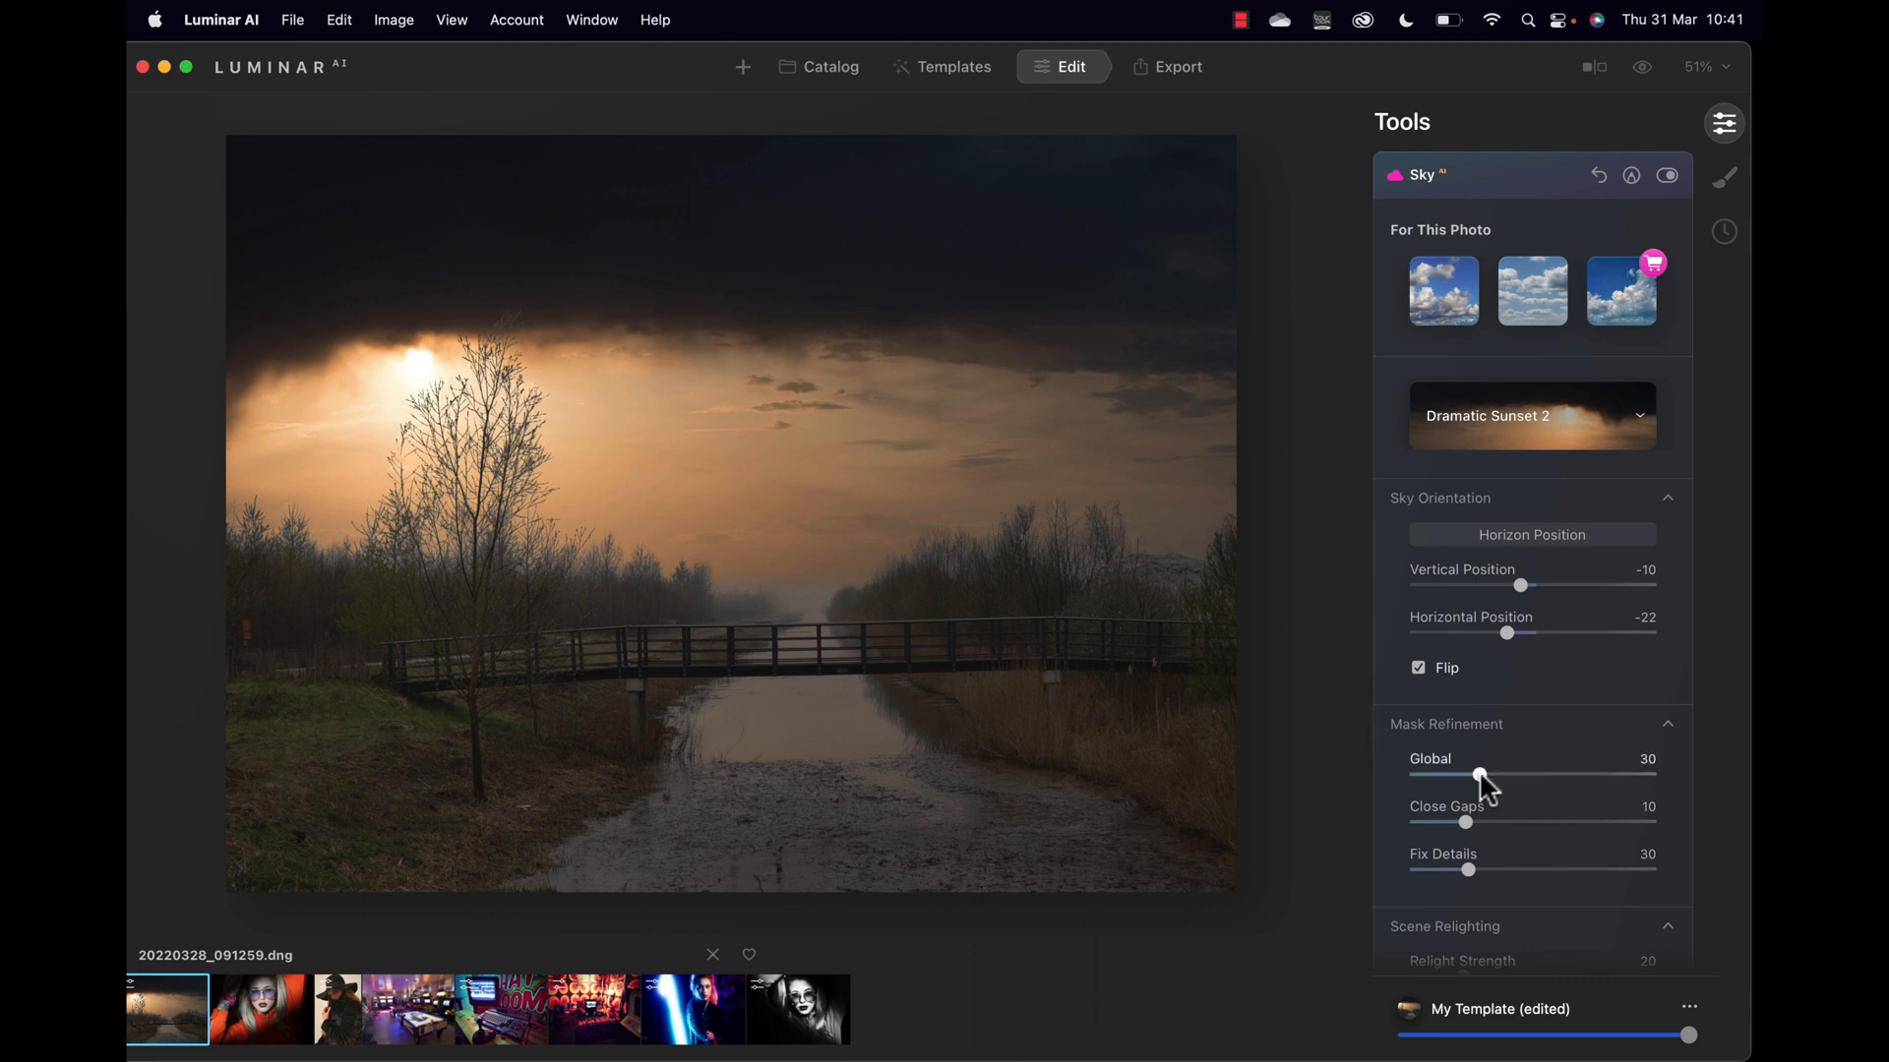
left_click_drag(1479, 770, 1566, 792)
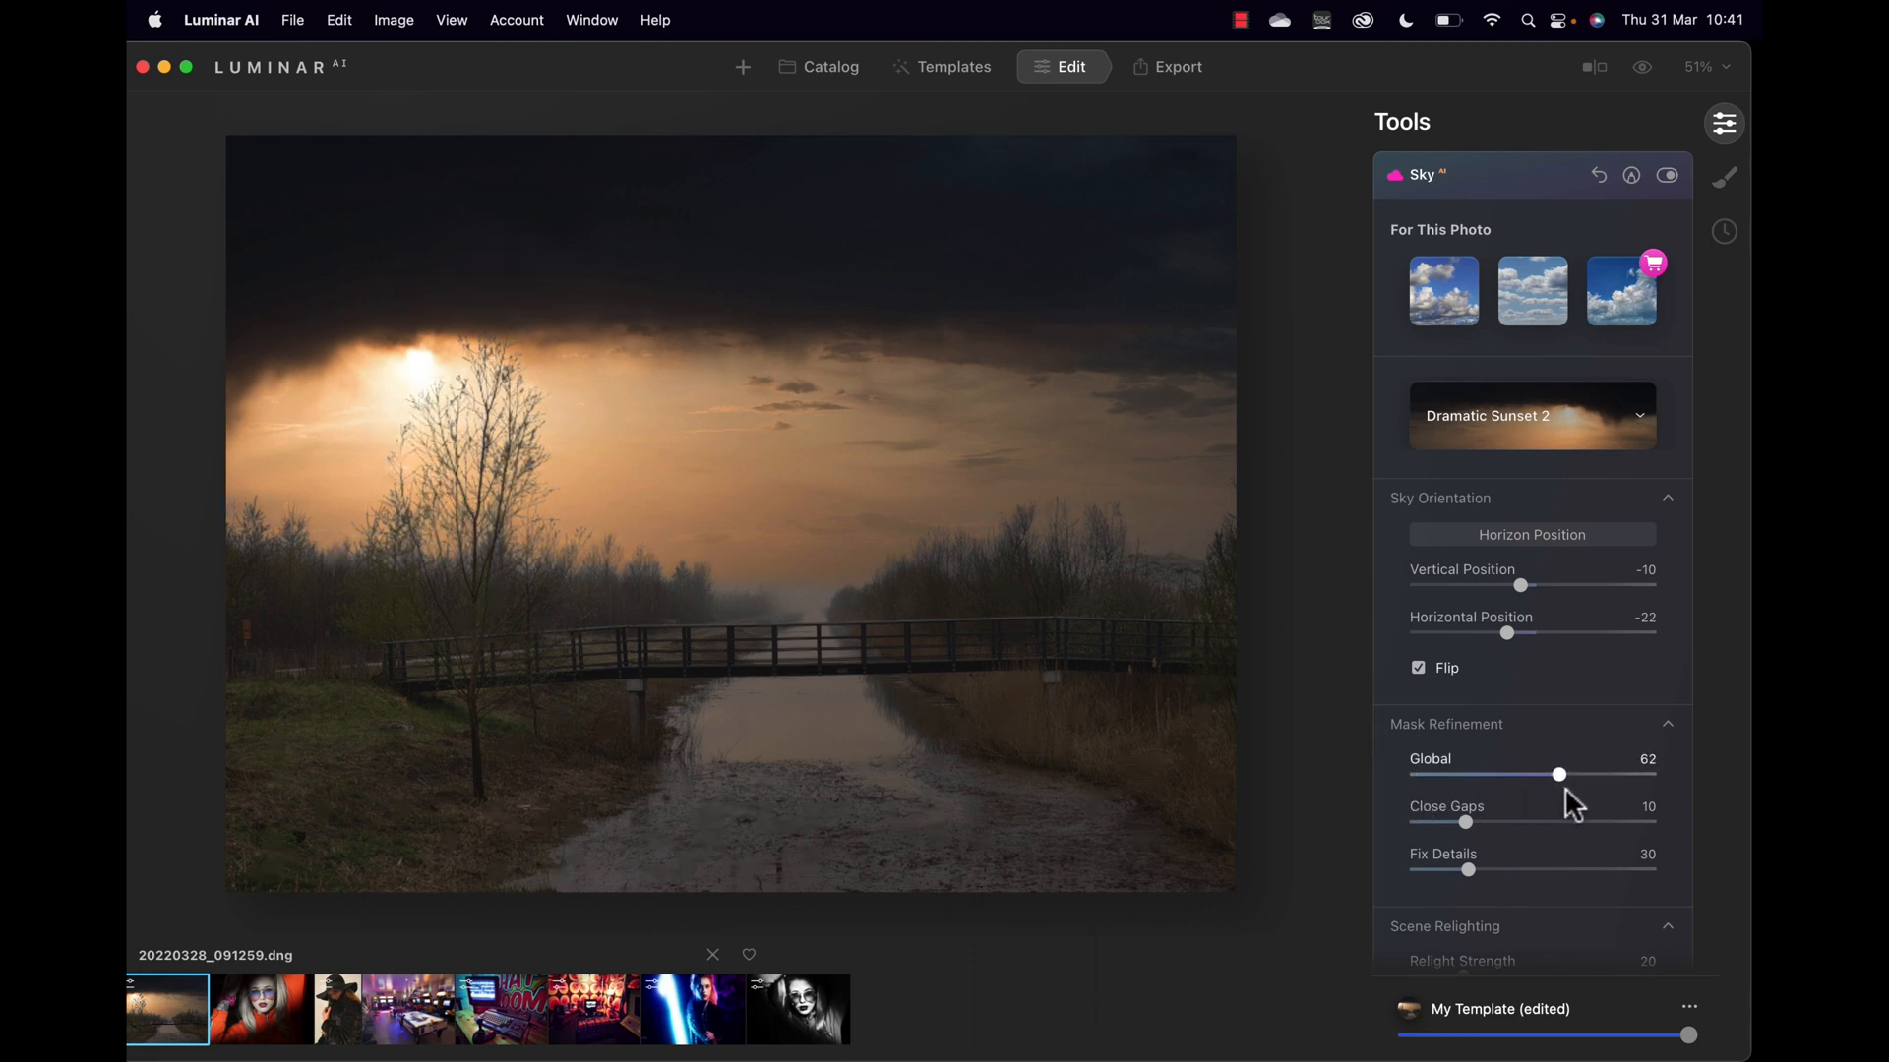
left_click(481, 433)
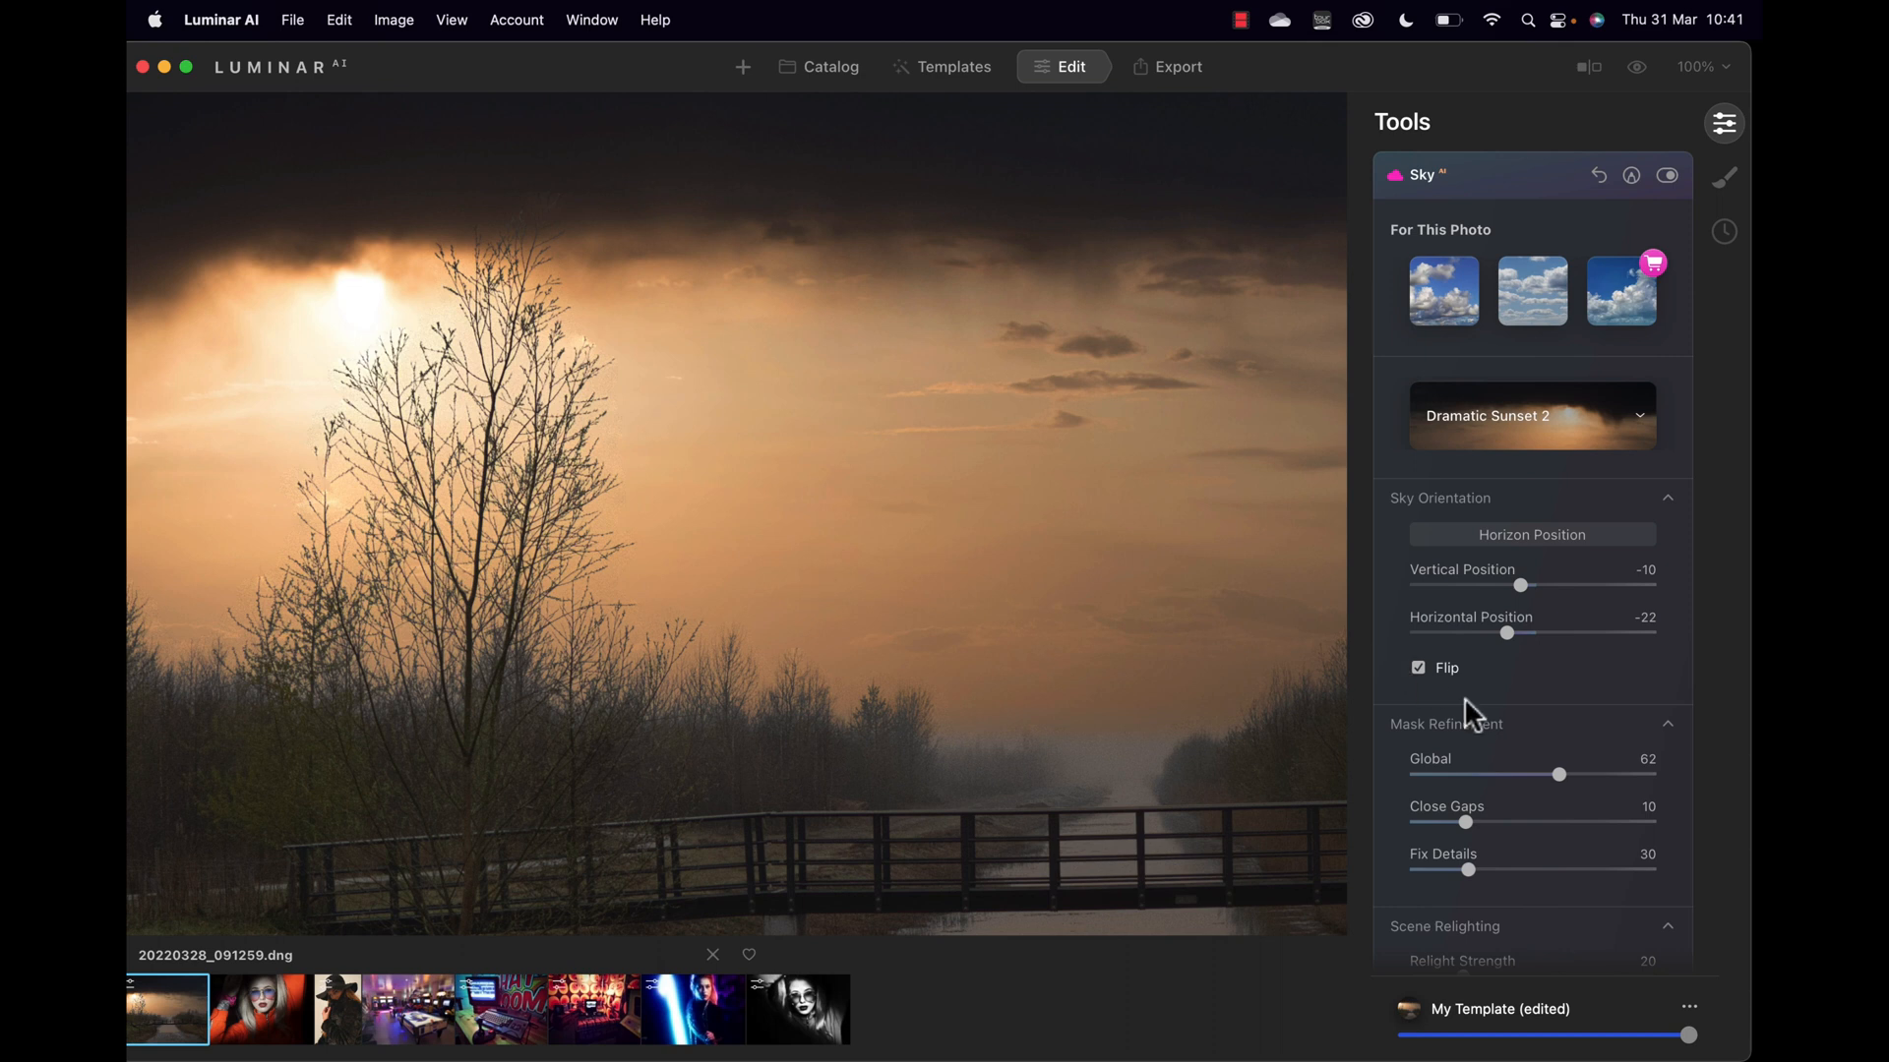
left_click_drag(1551, 771, 1636, 814)
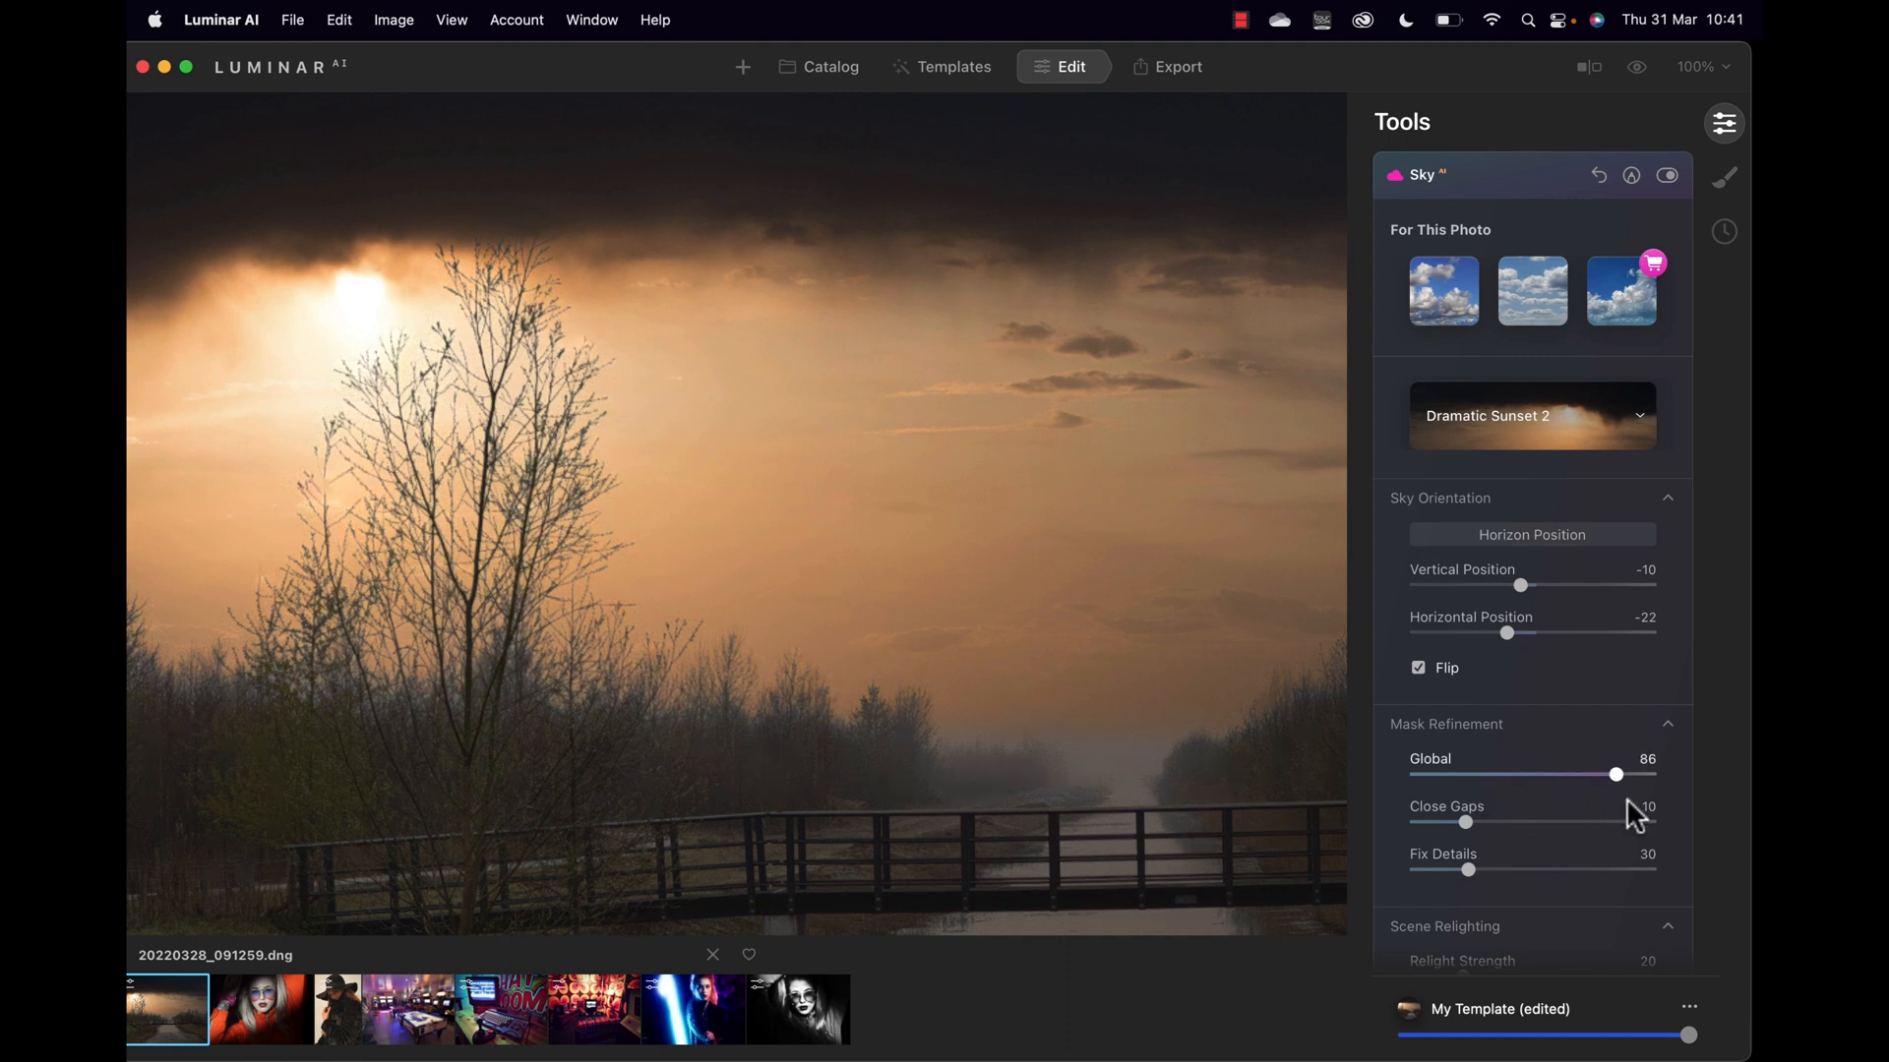
left_click_drag(1466, 823, 1508, 823)
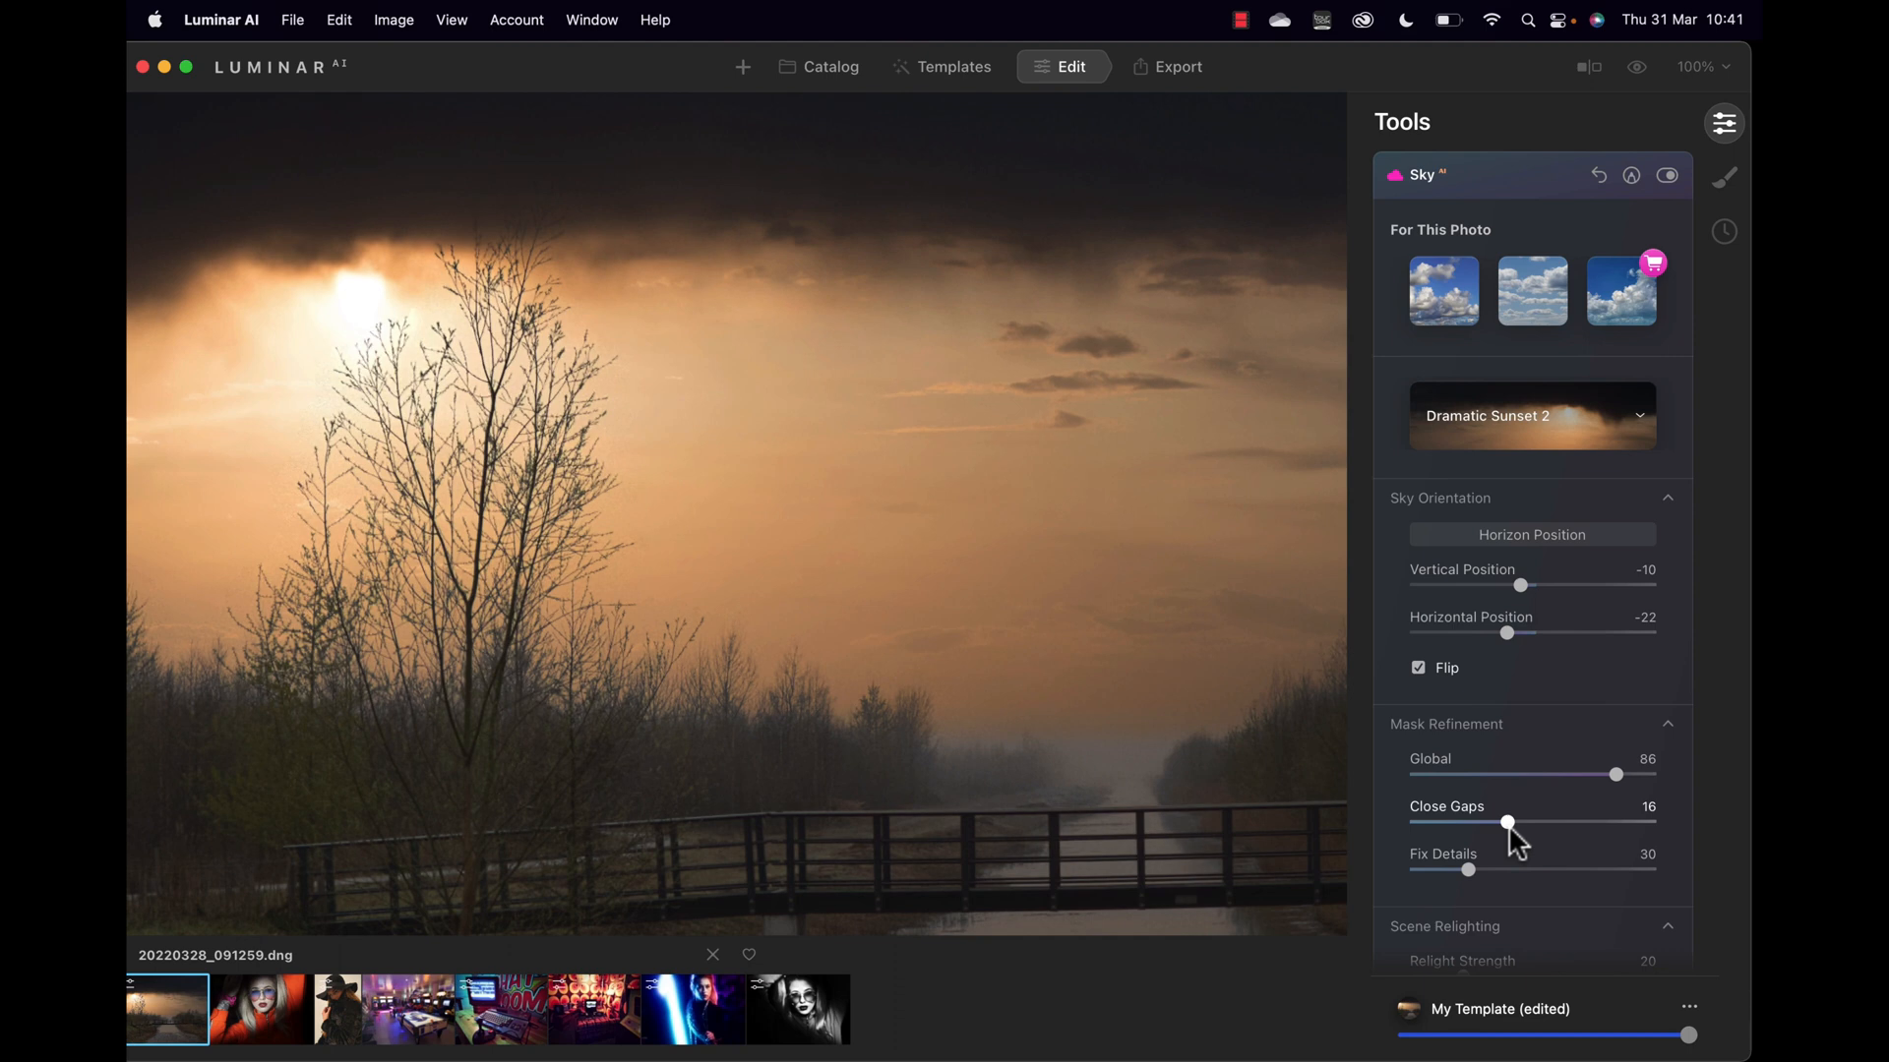
left_click_drag(1467, 870, 1550, 868)
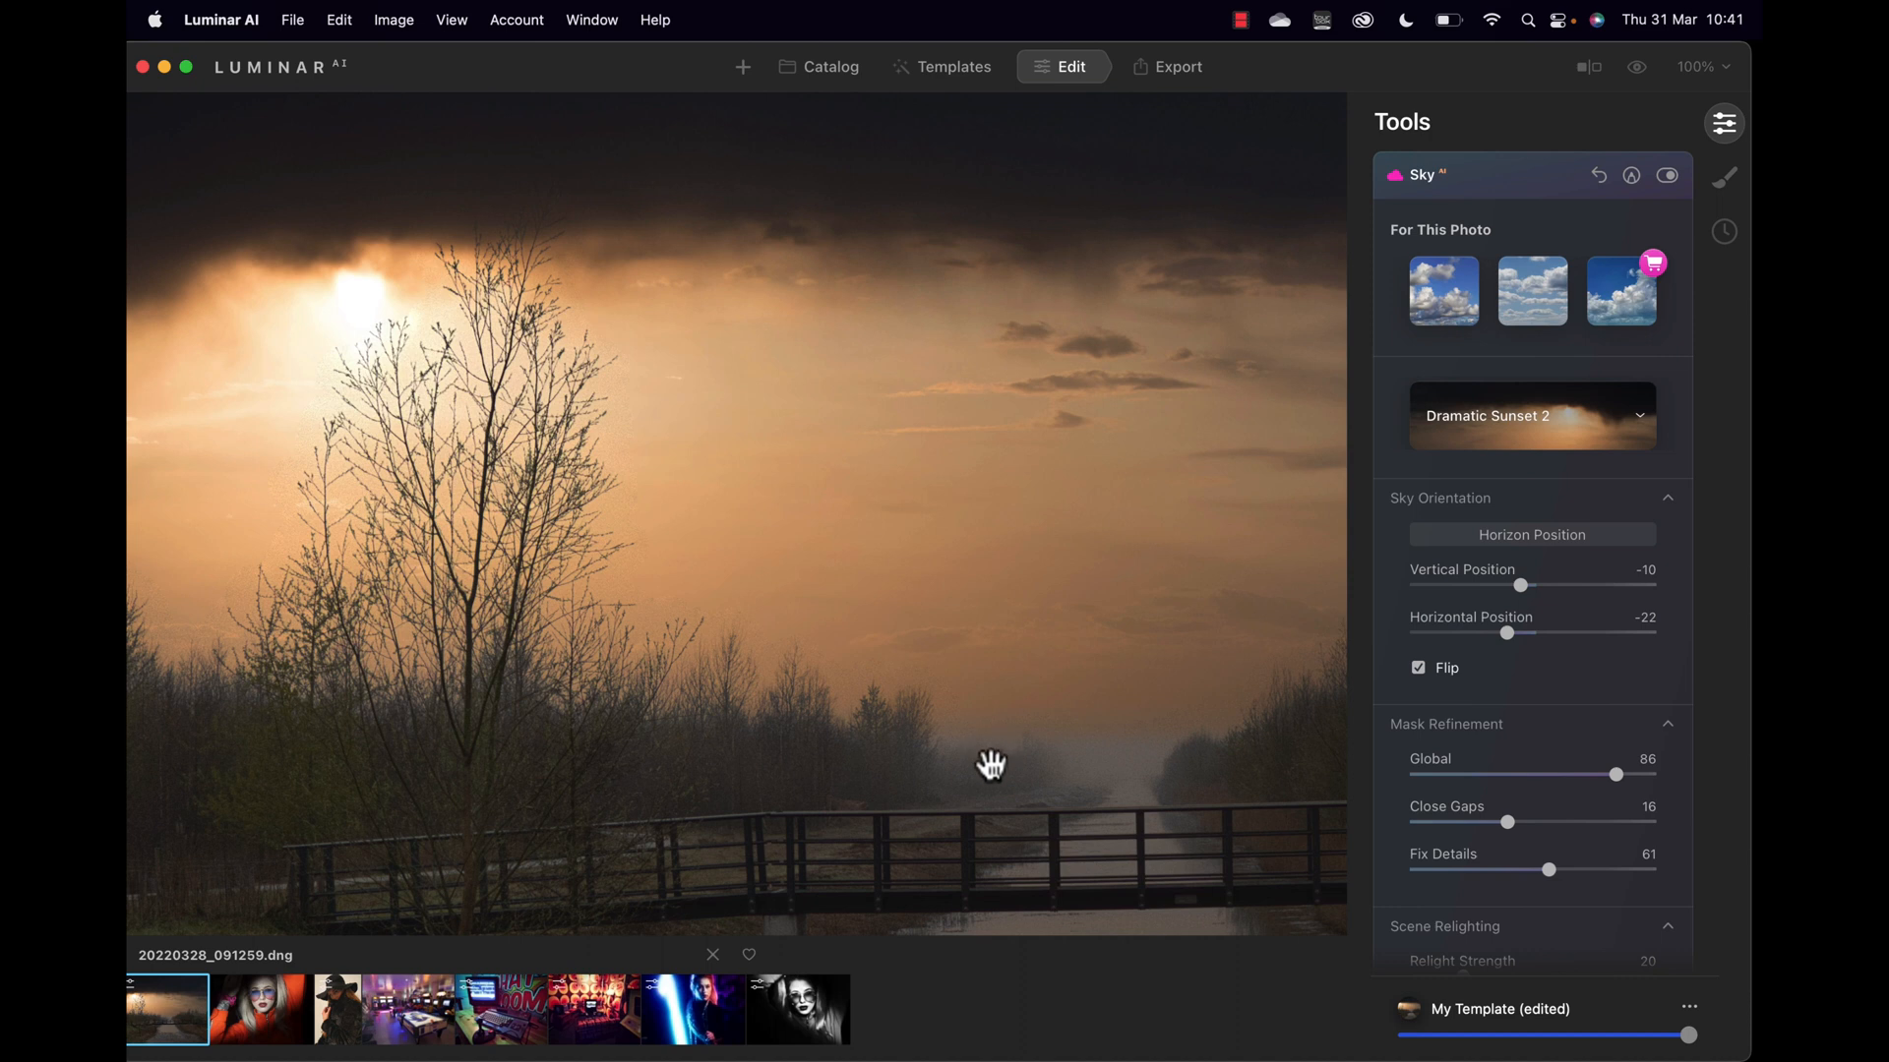
left_click(885, 606)
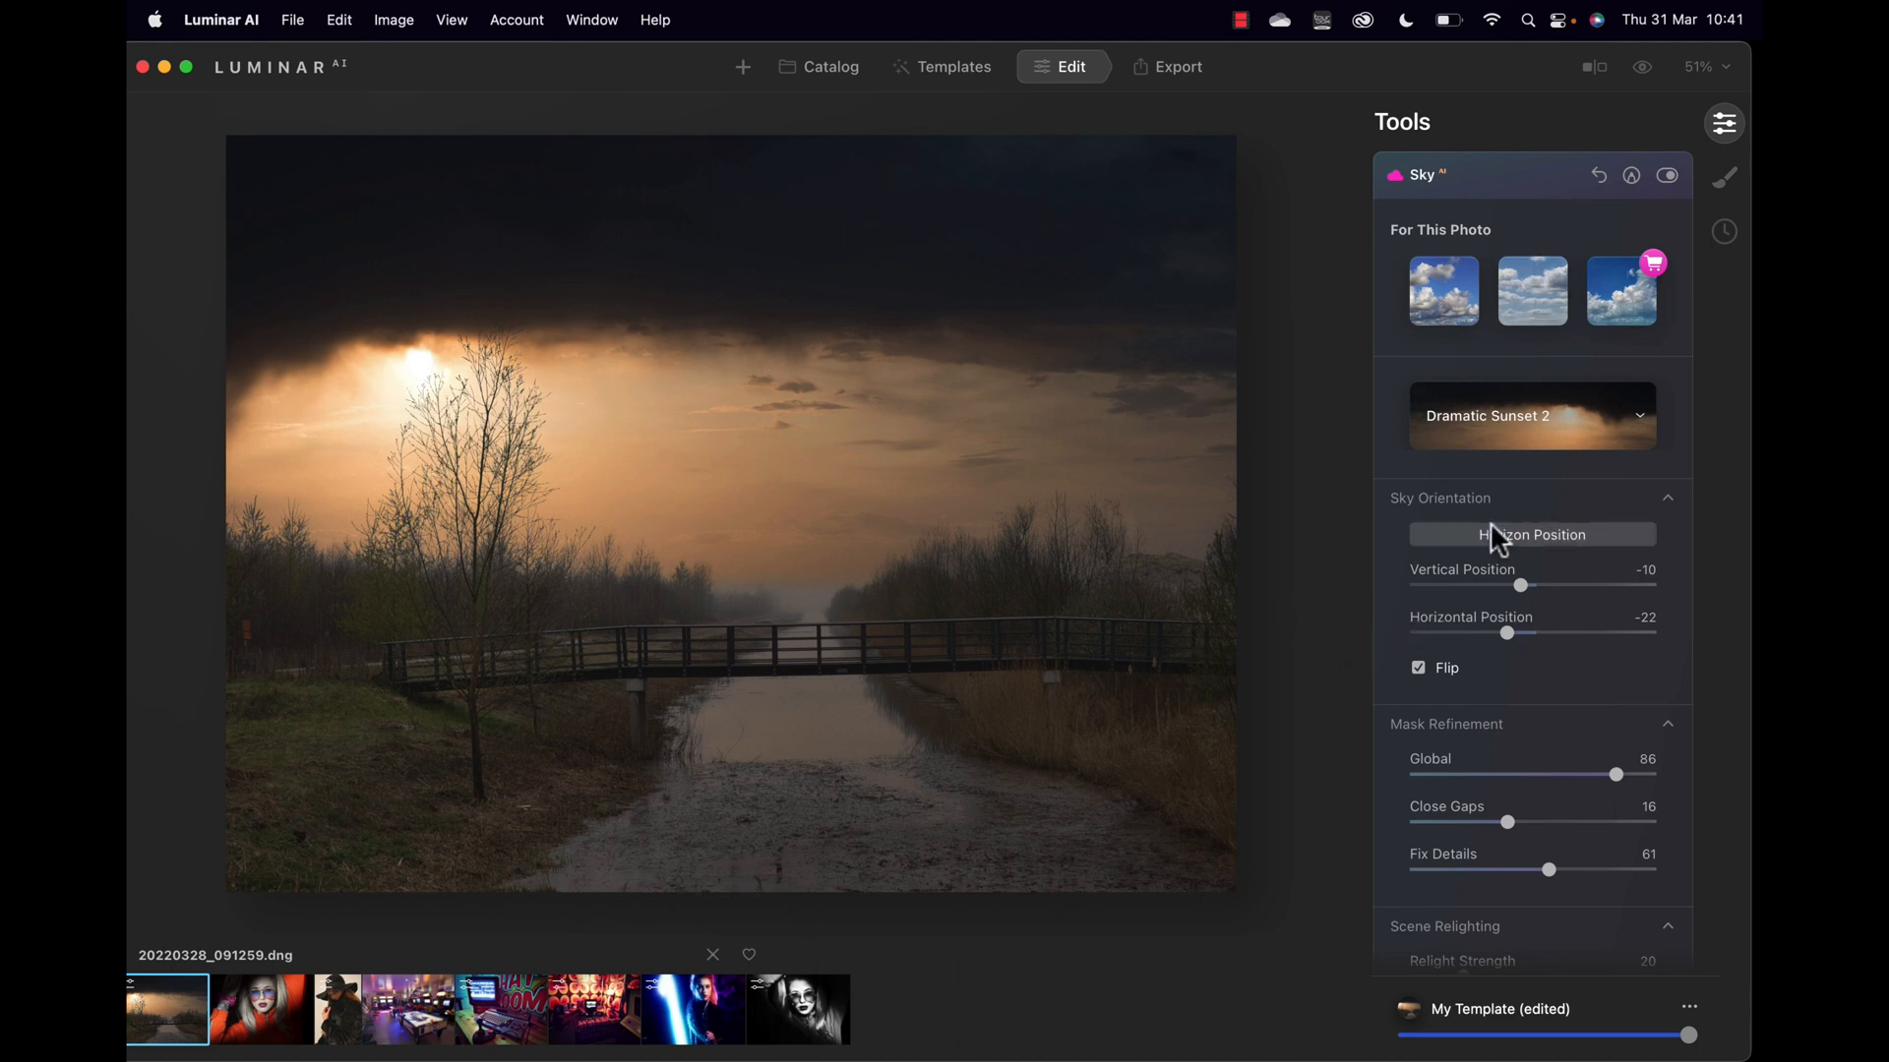
Step: Set the sky's Relight Strength to 58 and Relight Saturation to 40
scroll(1495, 536, "down", 4)
scroll(1492, 528, "down", 8)
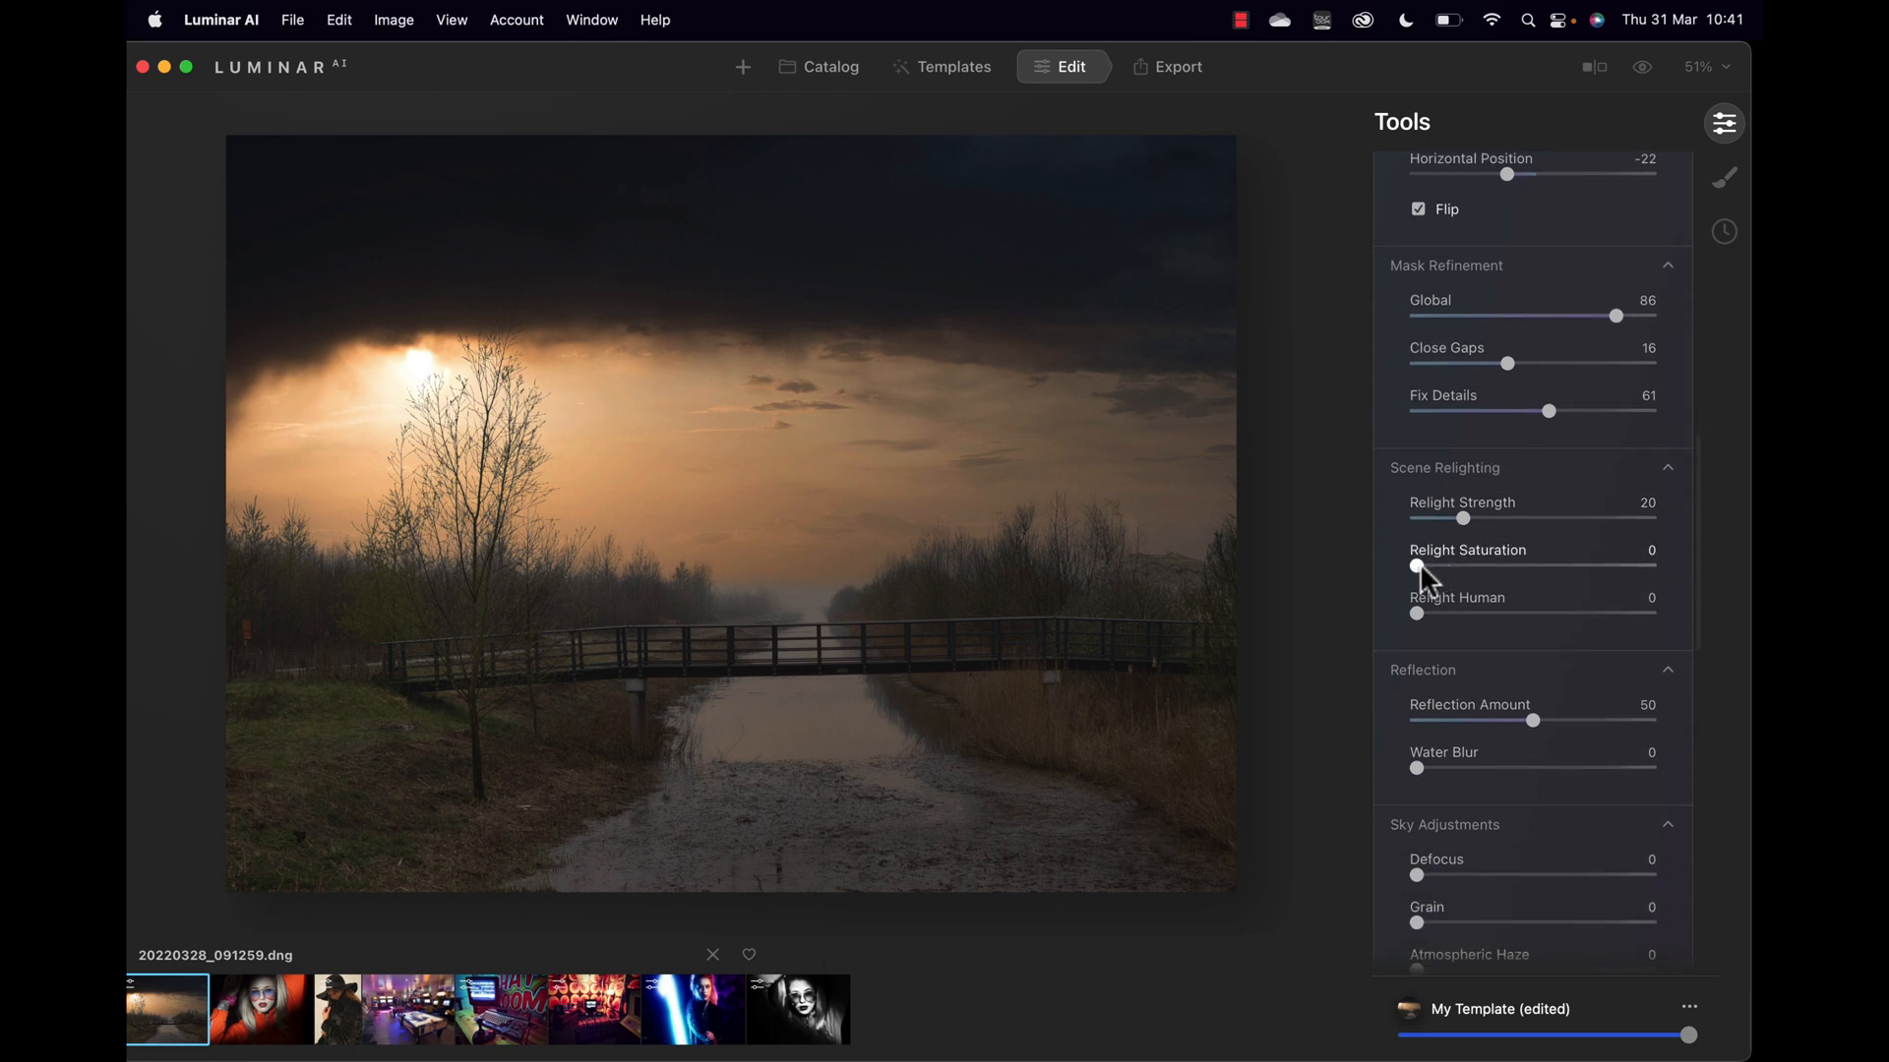
left_click_drag(1466, 520, 1557, 521)
left_click_drag(1419, 564, 1526, 566)
Step: Set Reflection Amount to 100 and Water Blur to 1, leaving sky defocus at zero
scroll(1520, 658, "down", 3)
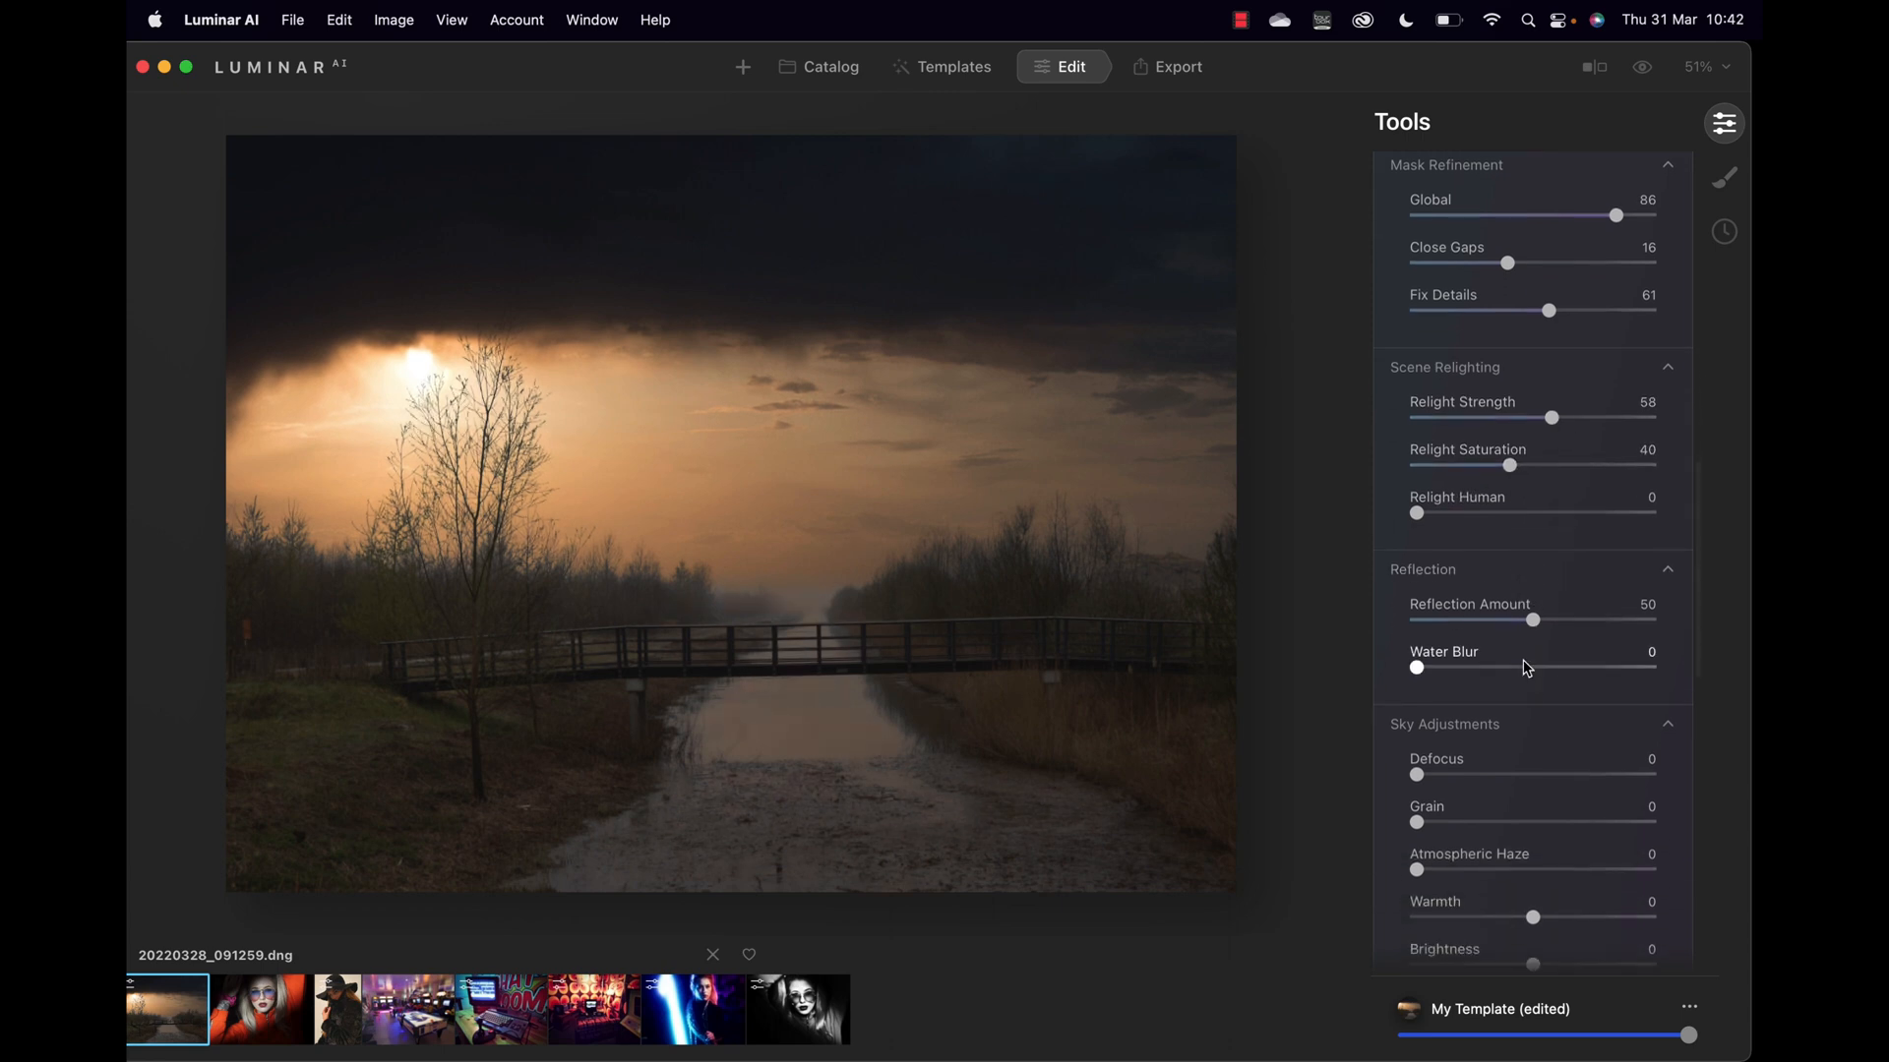
left_click_drag(1419, 667, 1444, 669)
left_click_drag(1532, 620, 1678, 645)
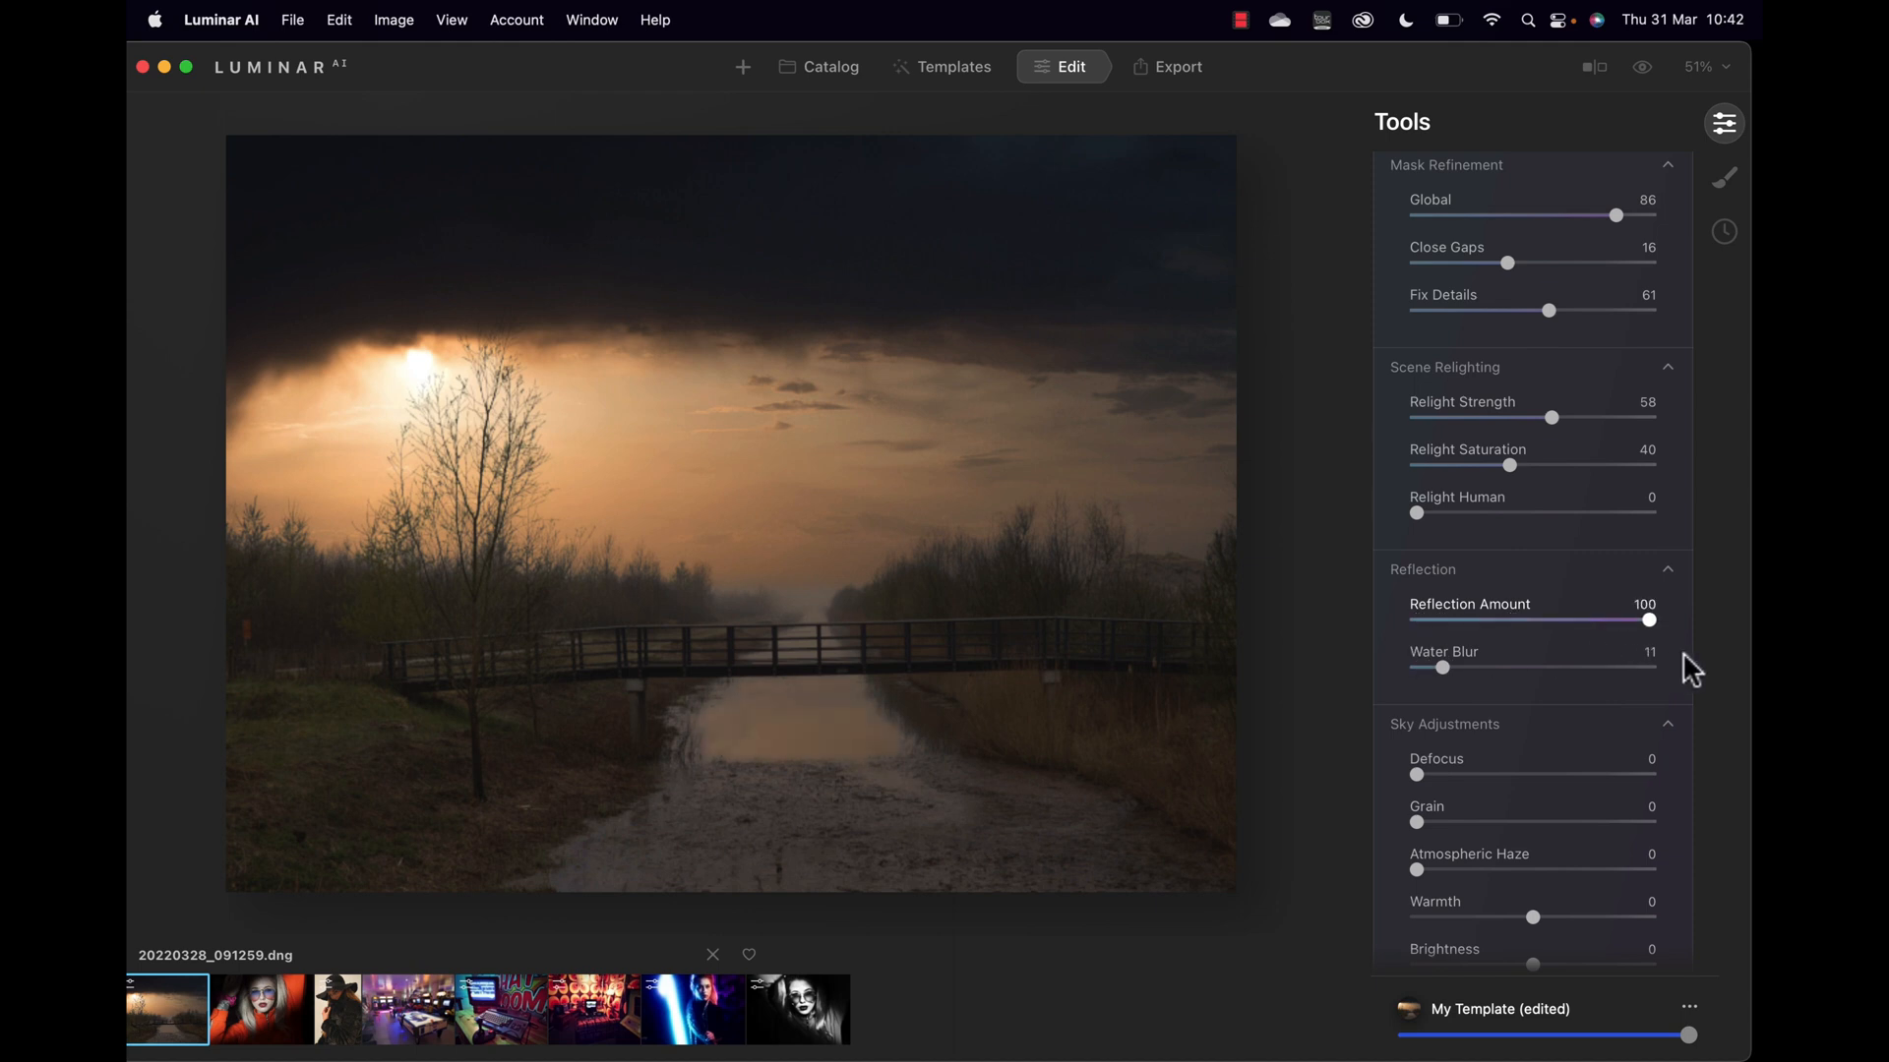
left_click_drag(1441, 668, 1415, 670)
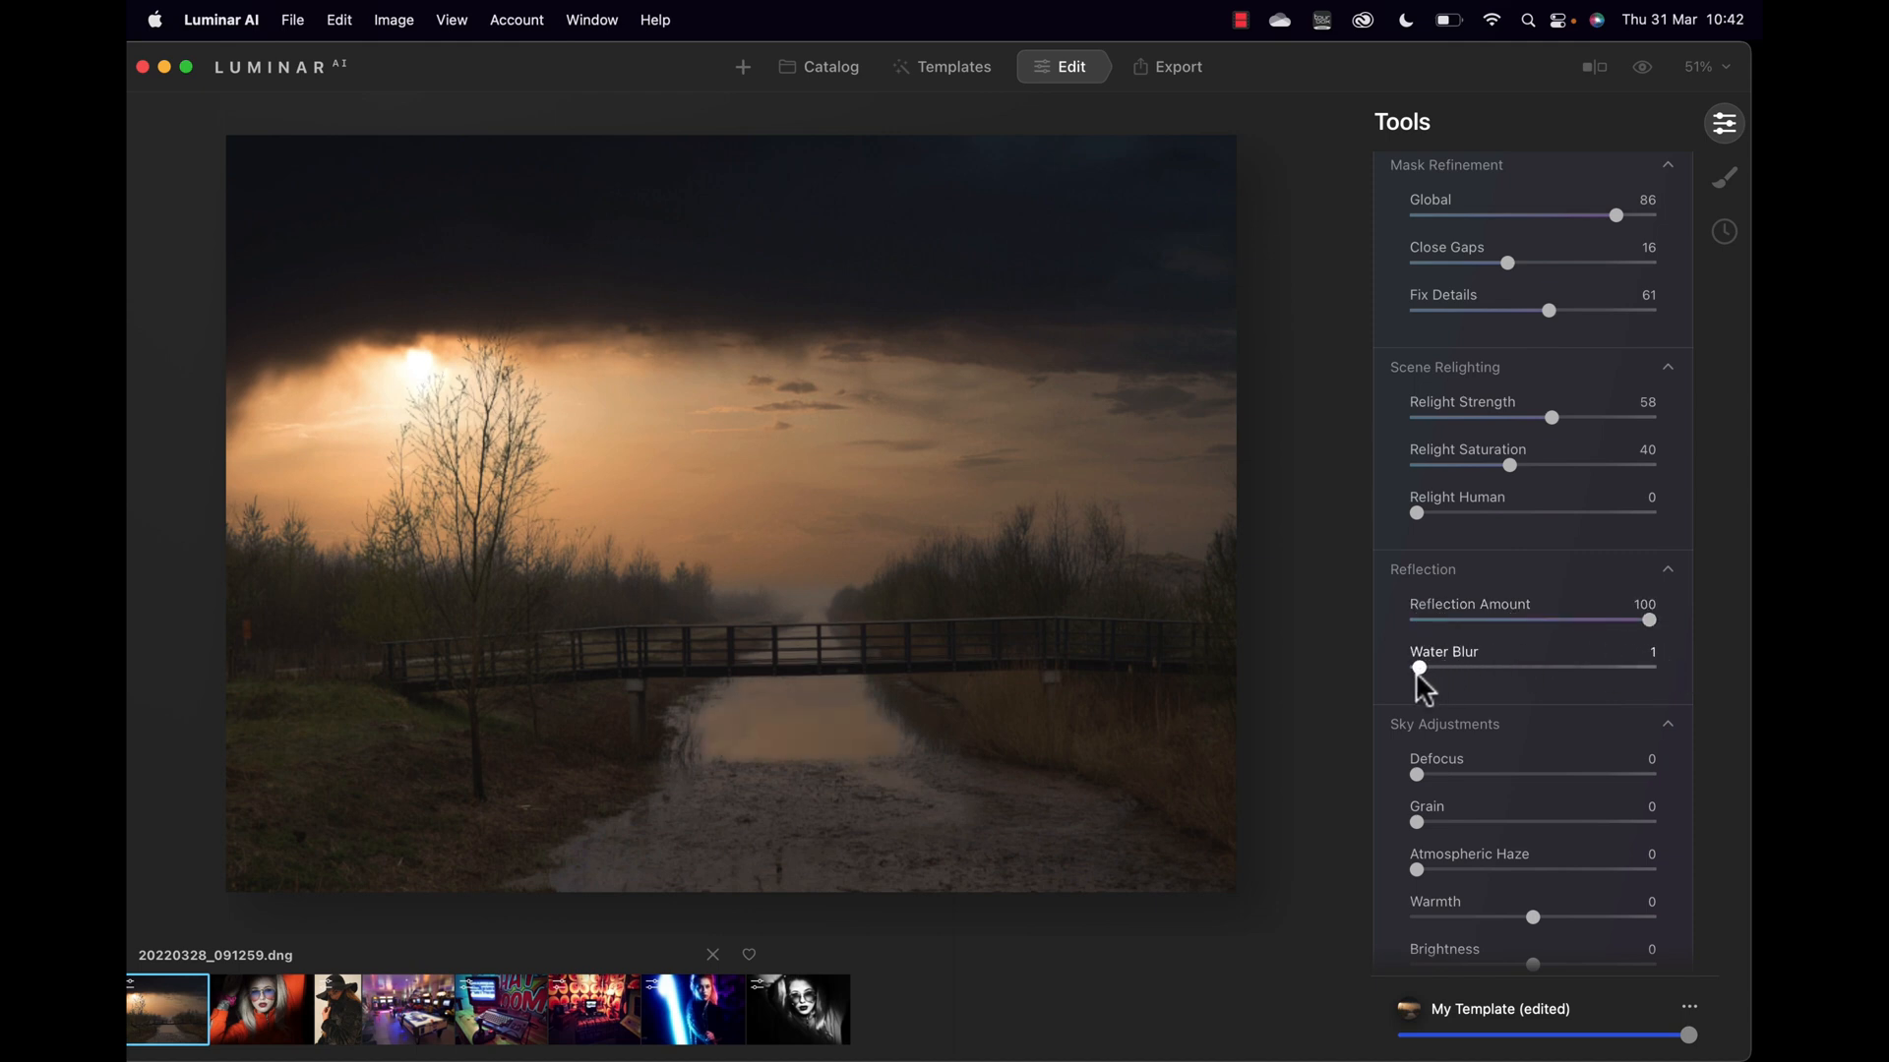
scroll(1491, 716, "down", 3)
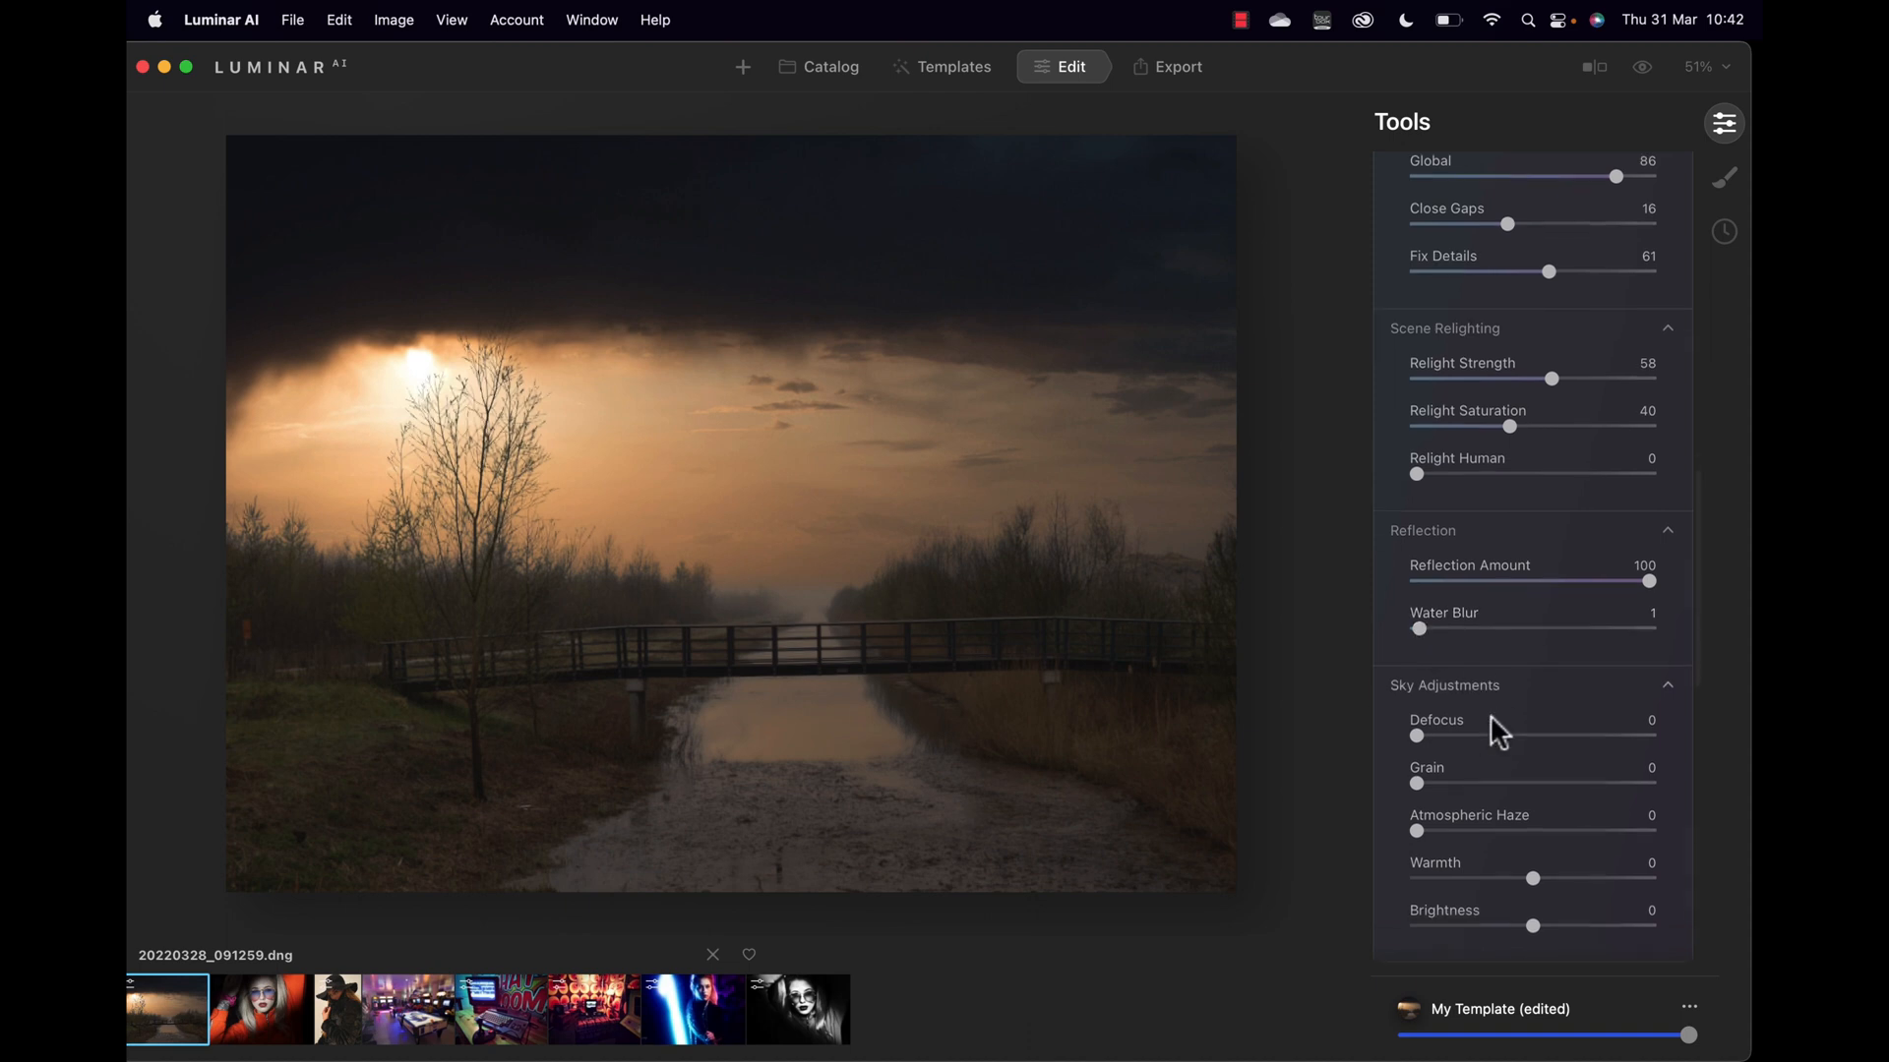
left_click_drag(1416, 632, 1366, 641)
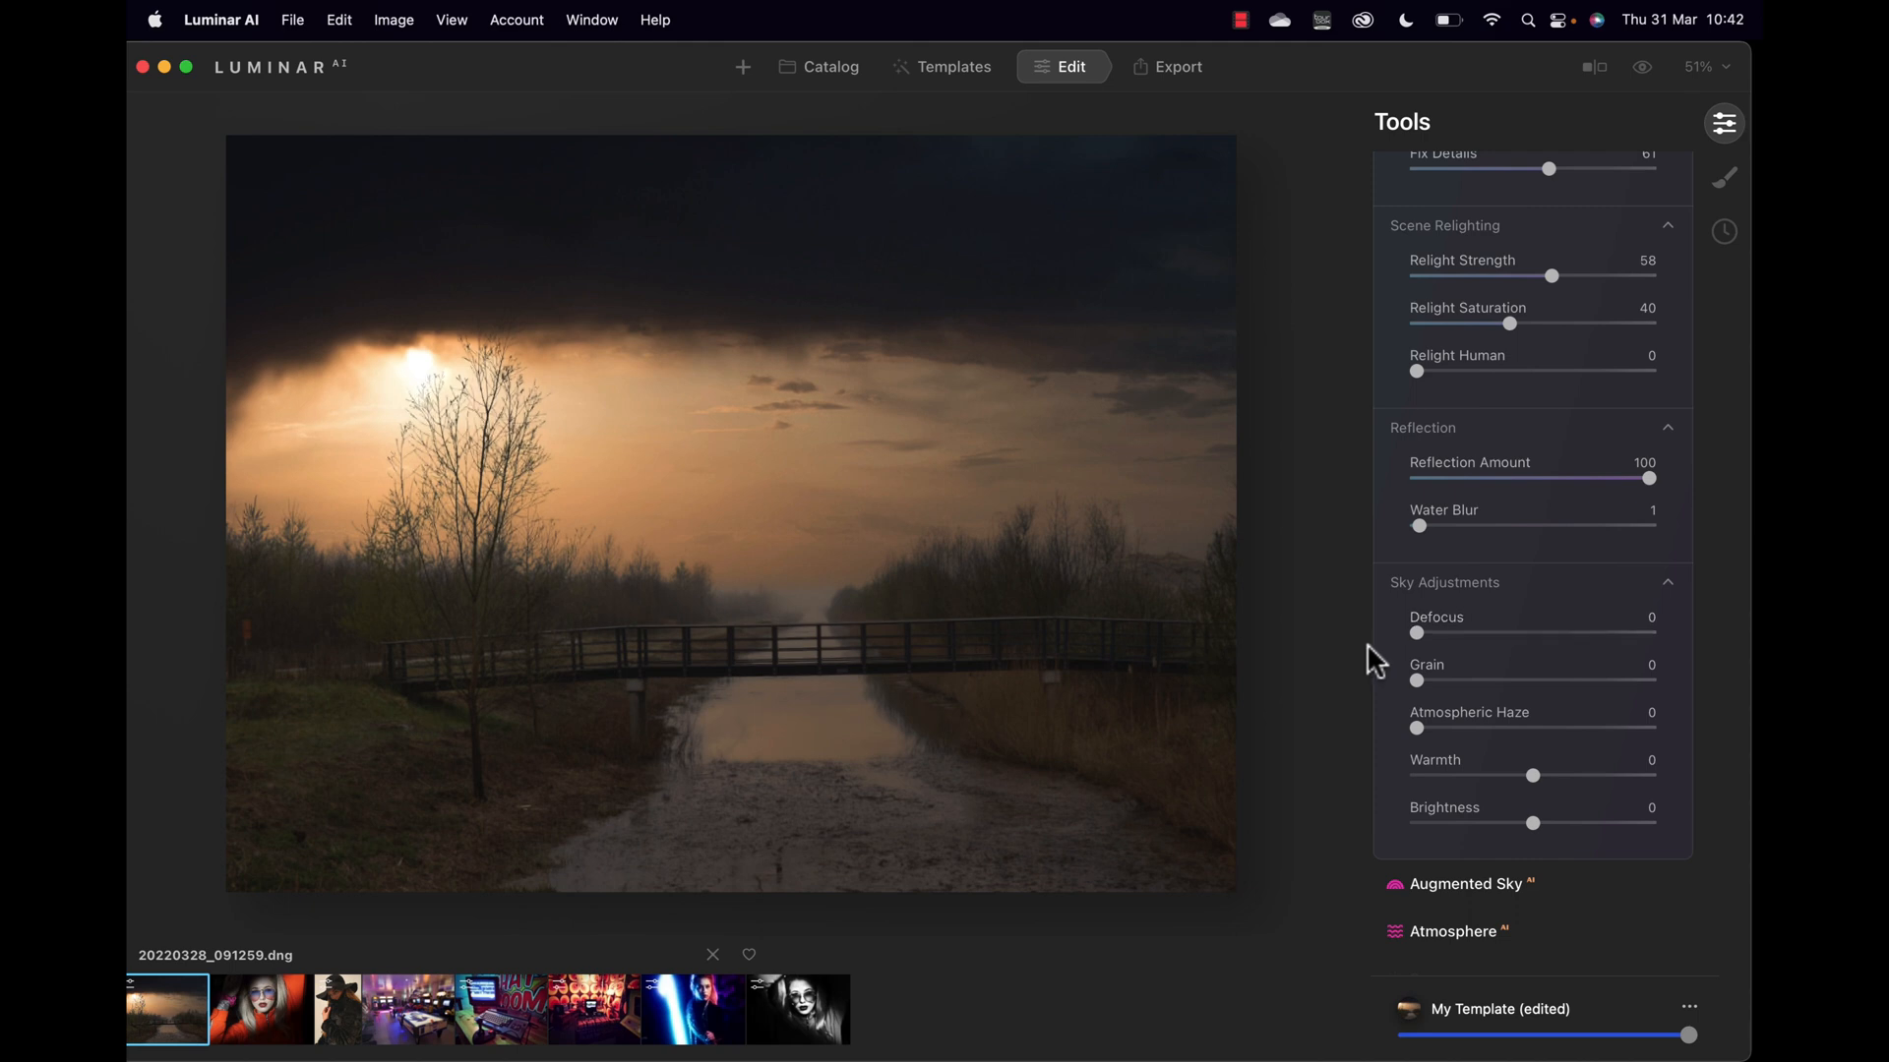
Step: Try and dial back atmospheric haze, then set sky Warmth 21 and Brightness -13
scroll(1490, 689, "down", 2)
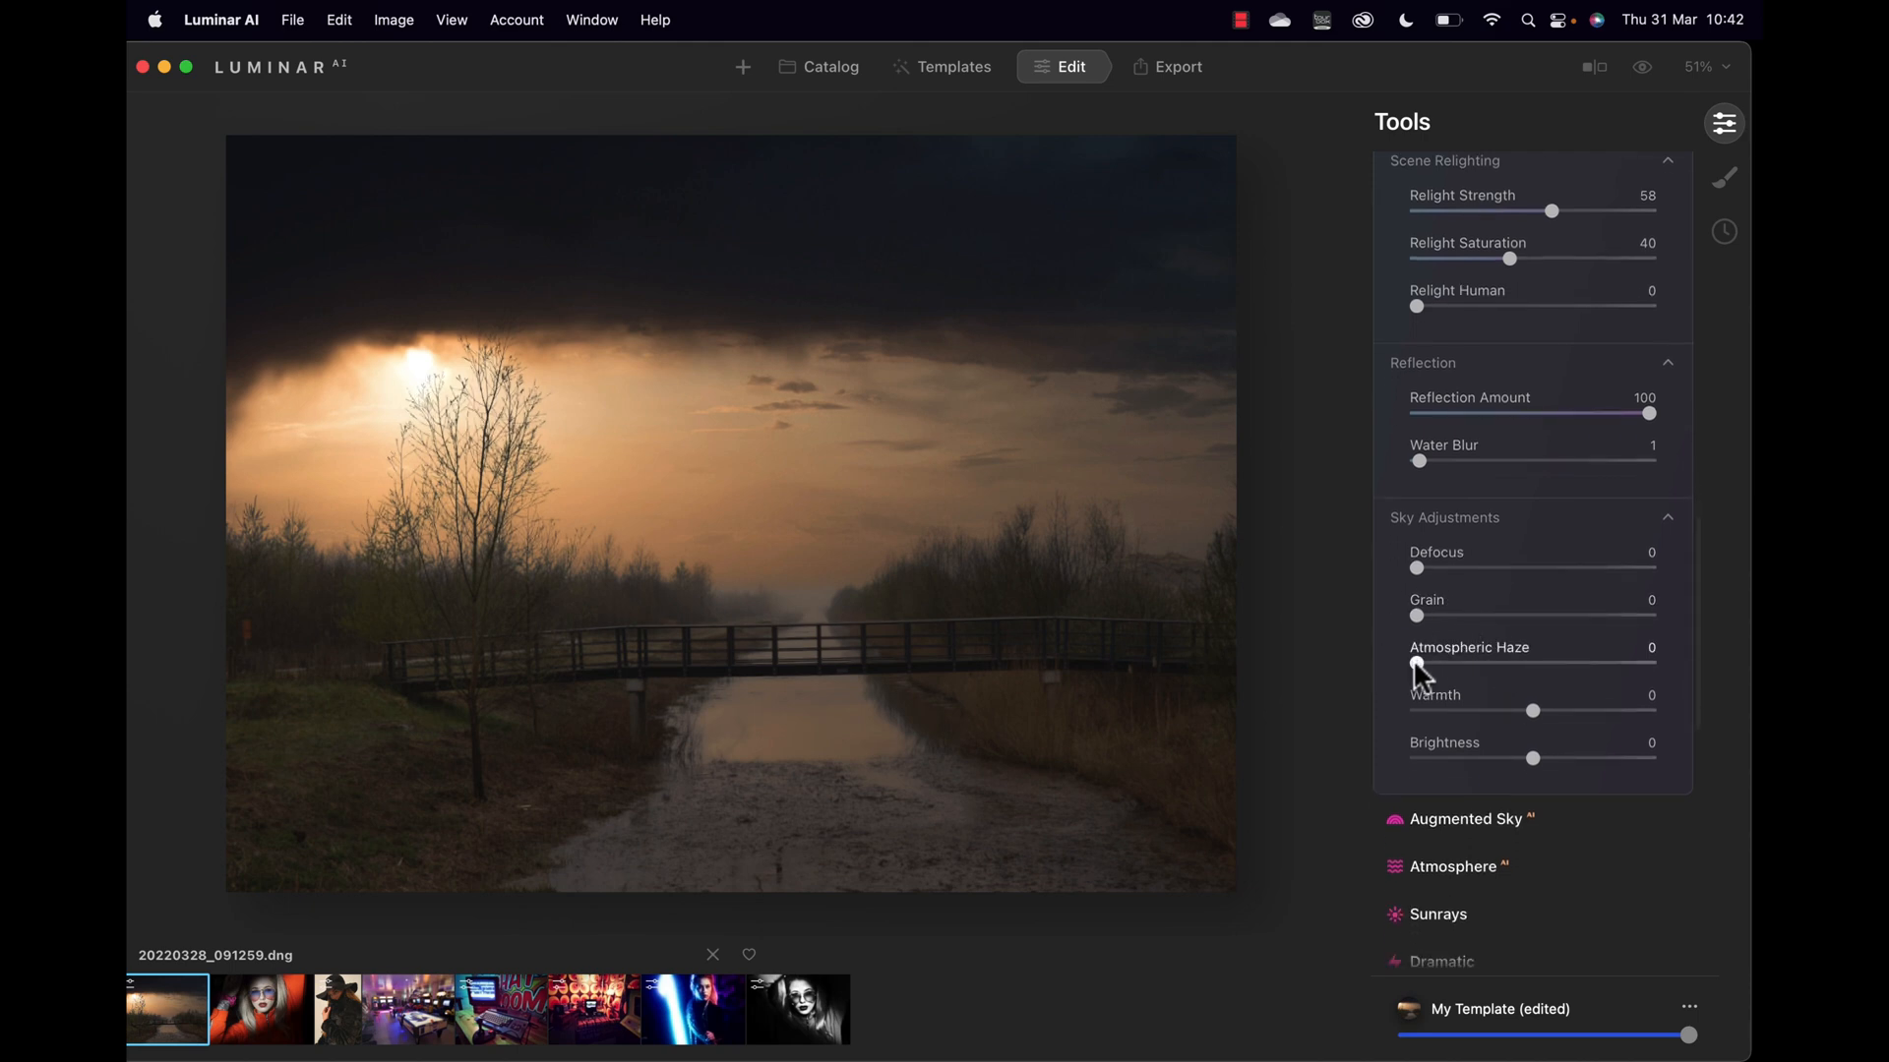
left_click_drag(1417, 665, 1530, 661)
left_click_drag(1519, 664, 1392, 698)
left_click_drag(1533, 709, 1516, 774)
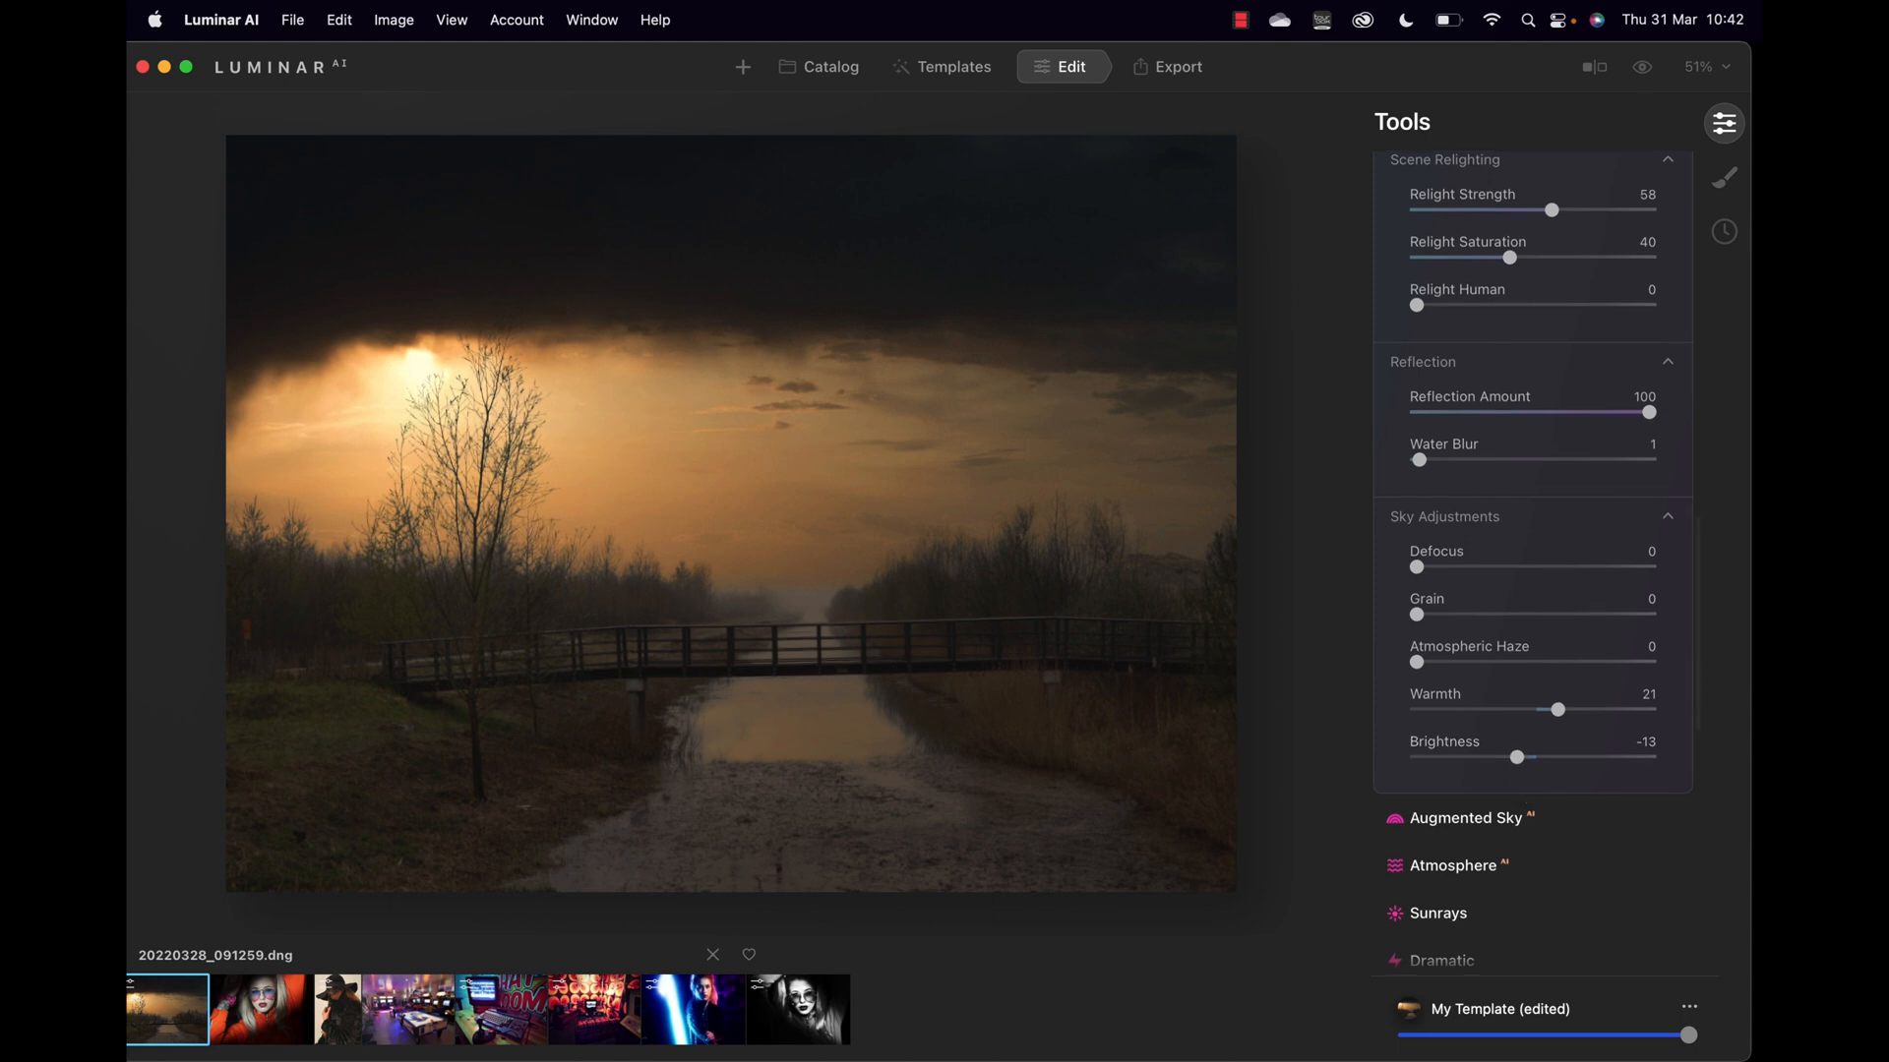
scroll(1523, 782, "down", 2)
Step: In Augmented Sky, preview Lightning, Moon, Planet and Fireworks objects in the sky
left_click(1466, 756)
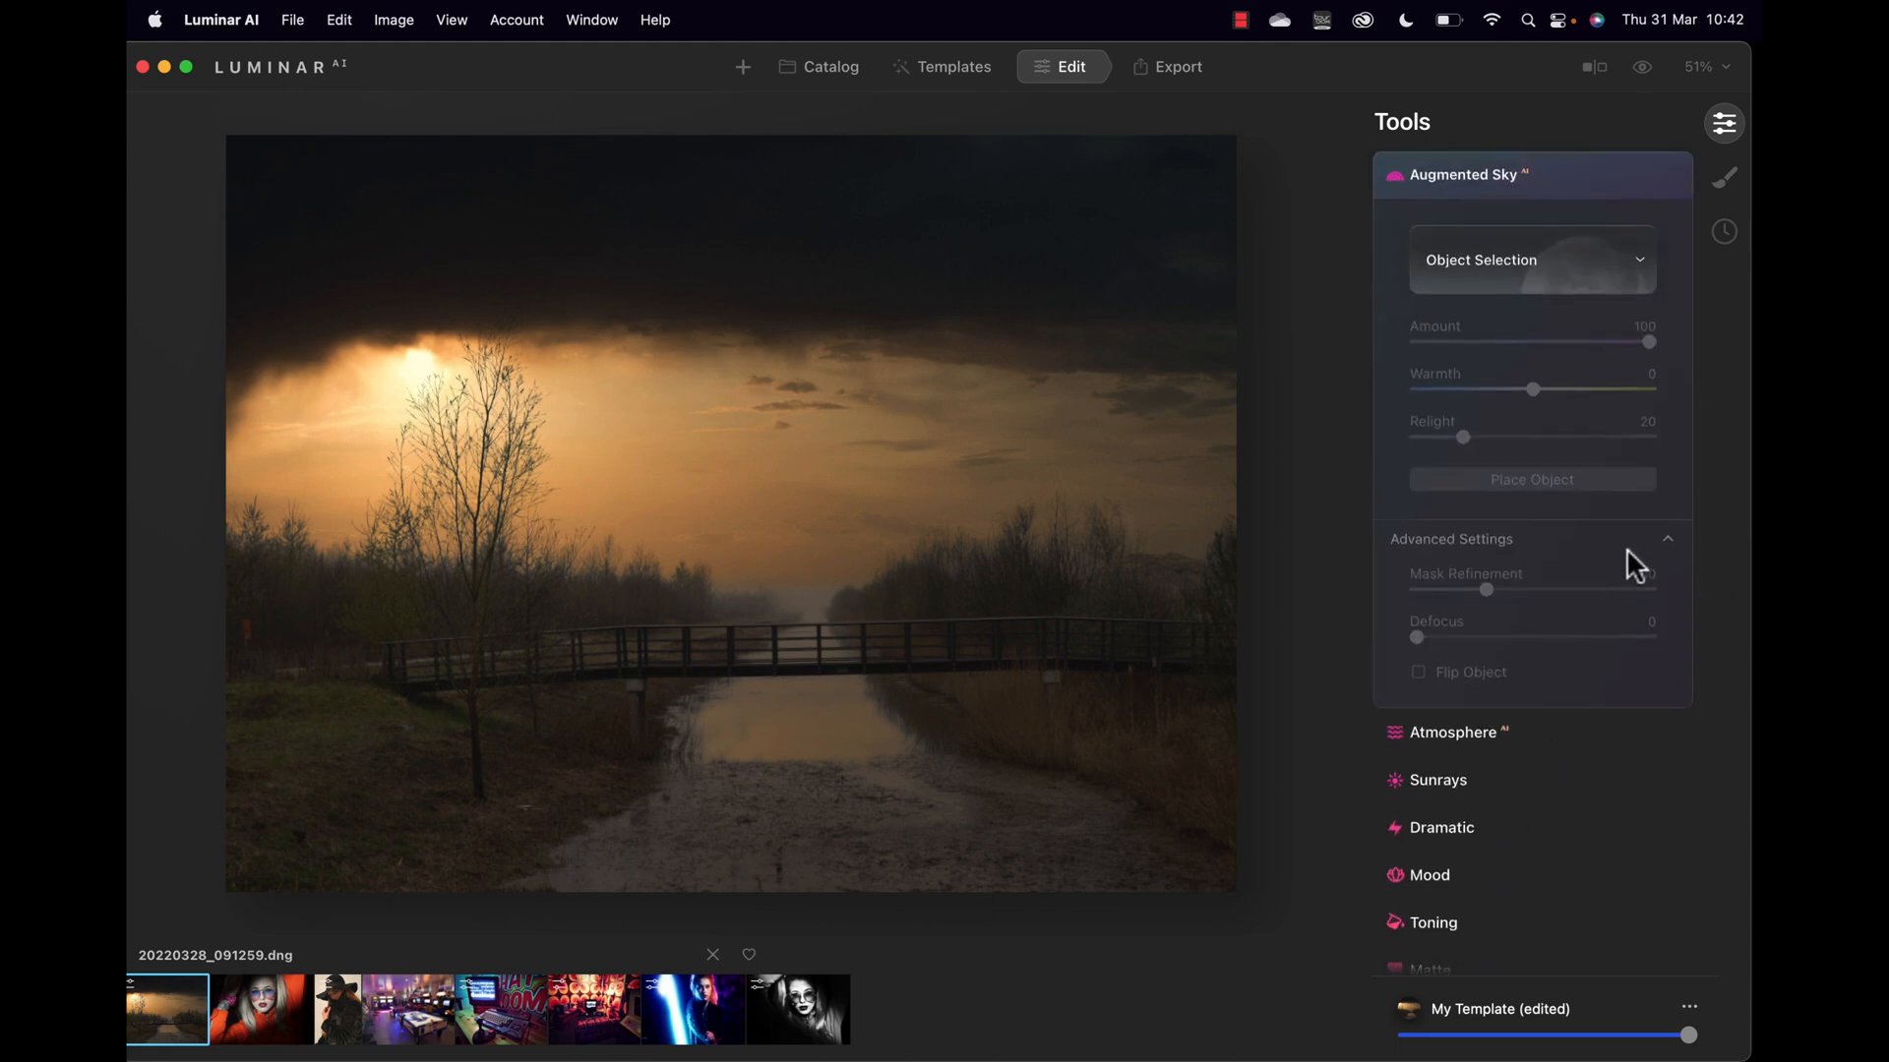
left_click(1547, 258)
left_click(1518, 491)
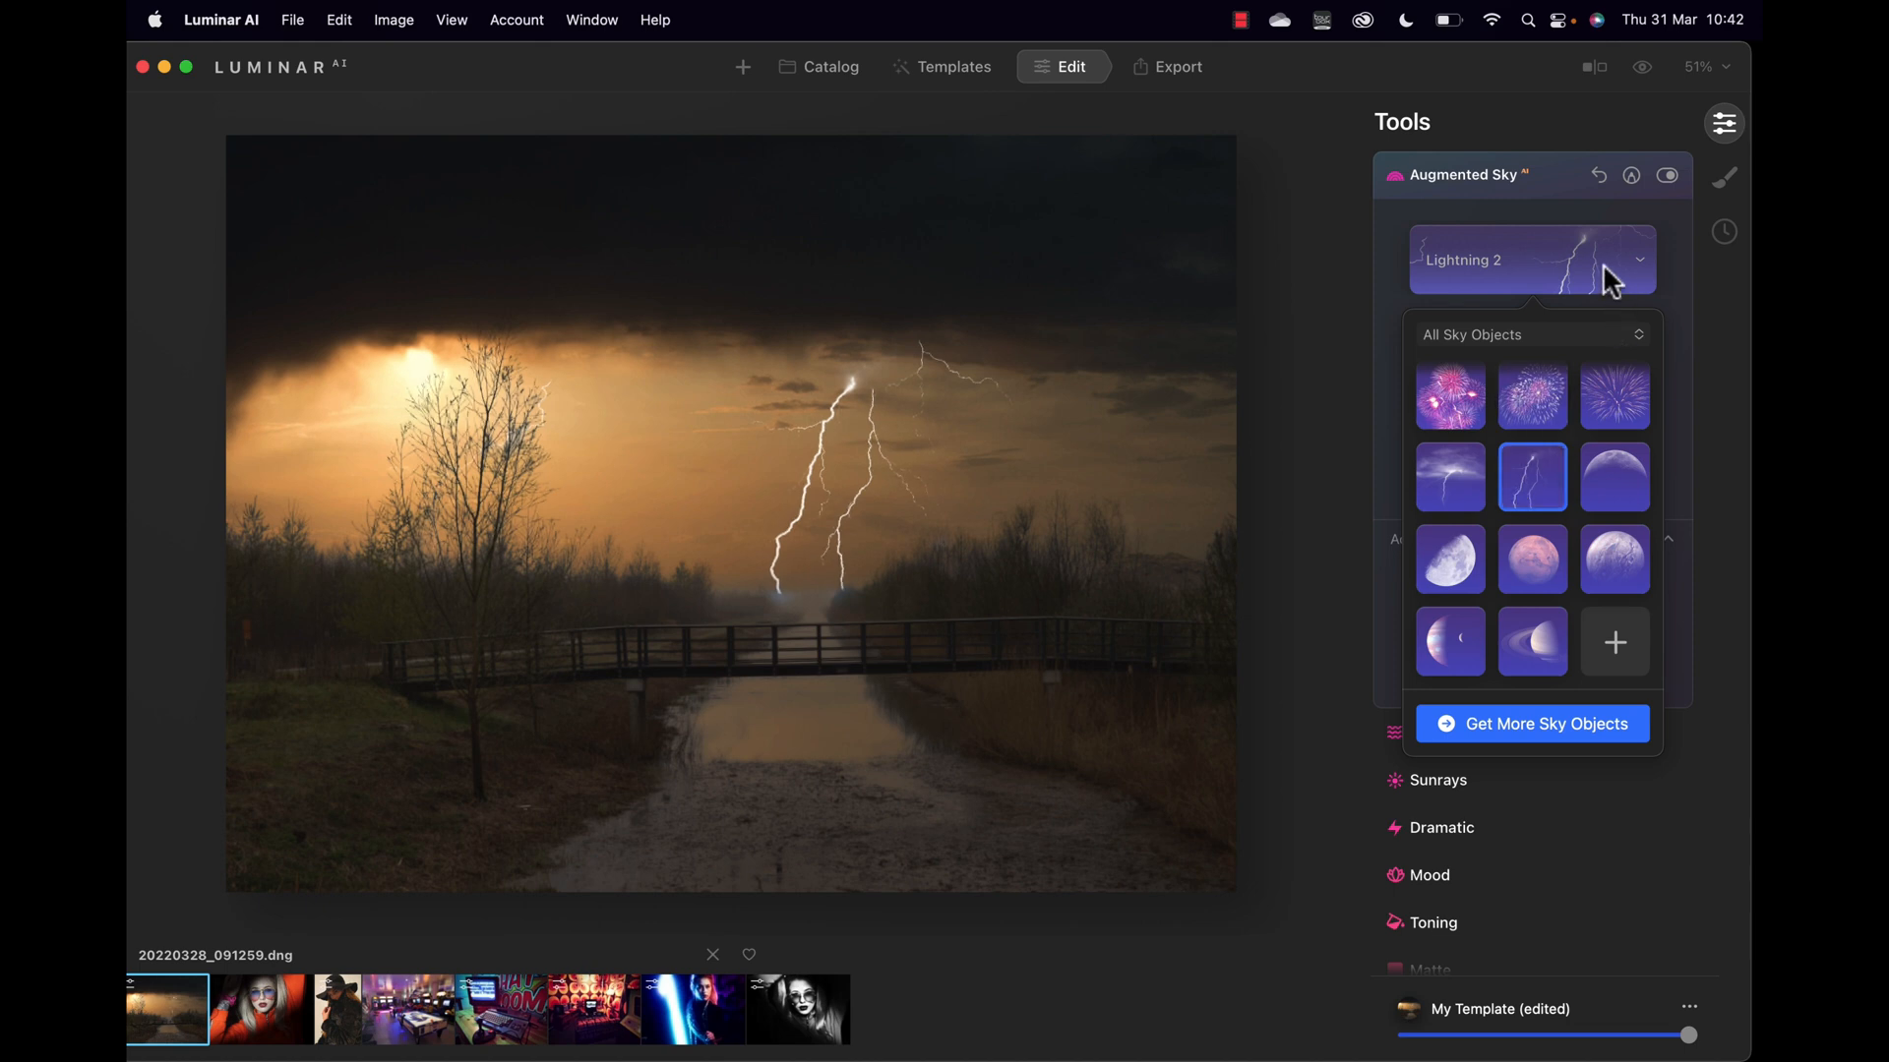
left_click(1456, 471)
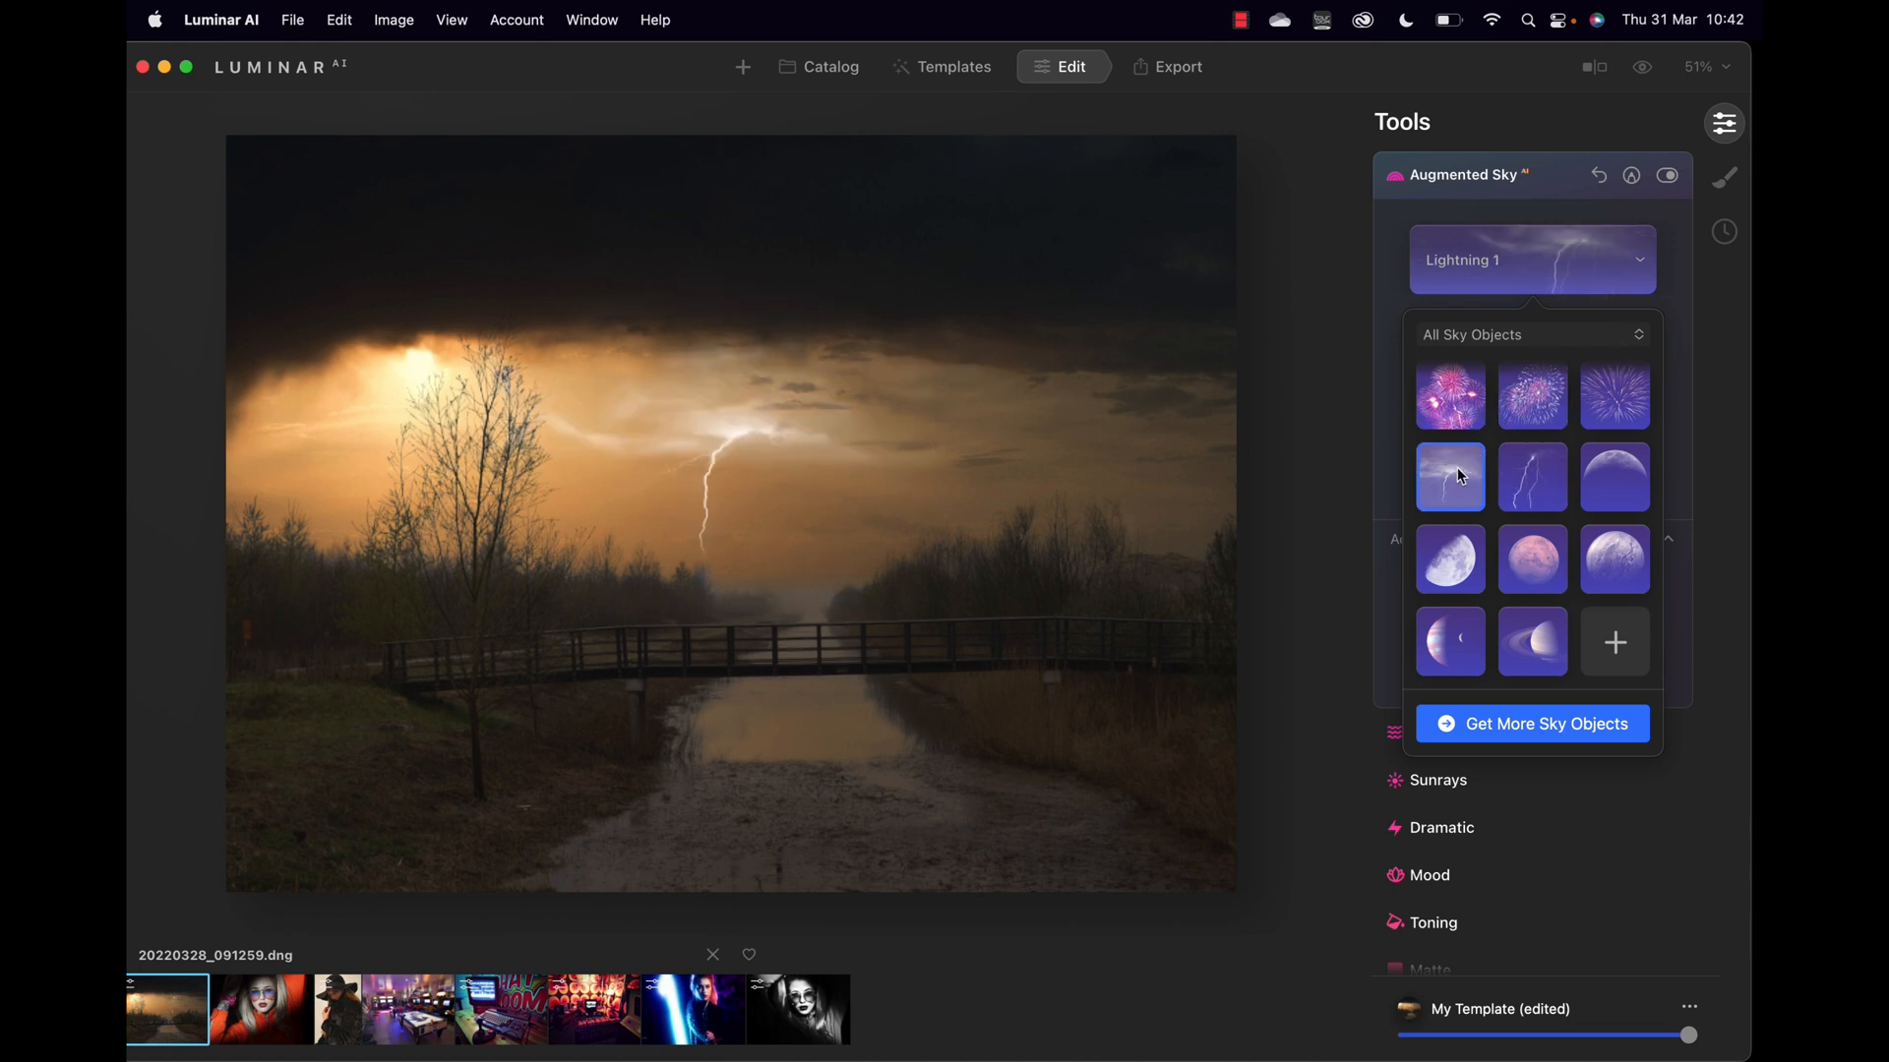
left_click(1454, 536)
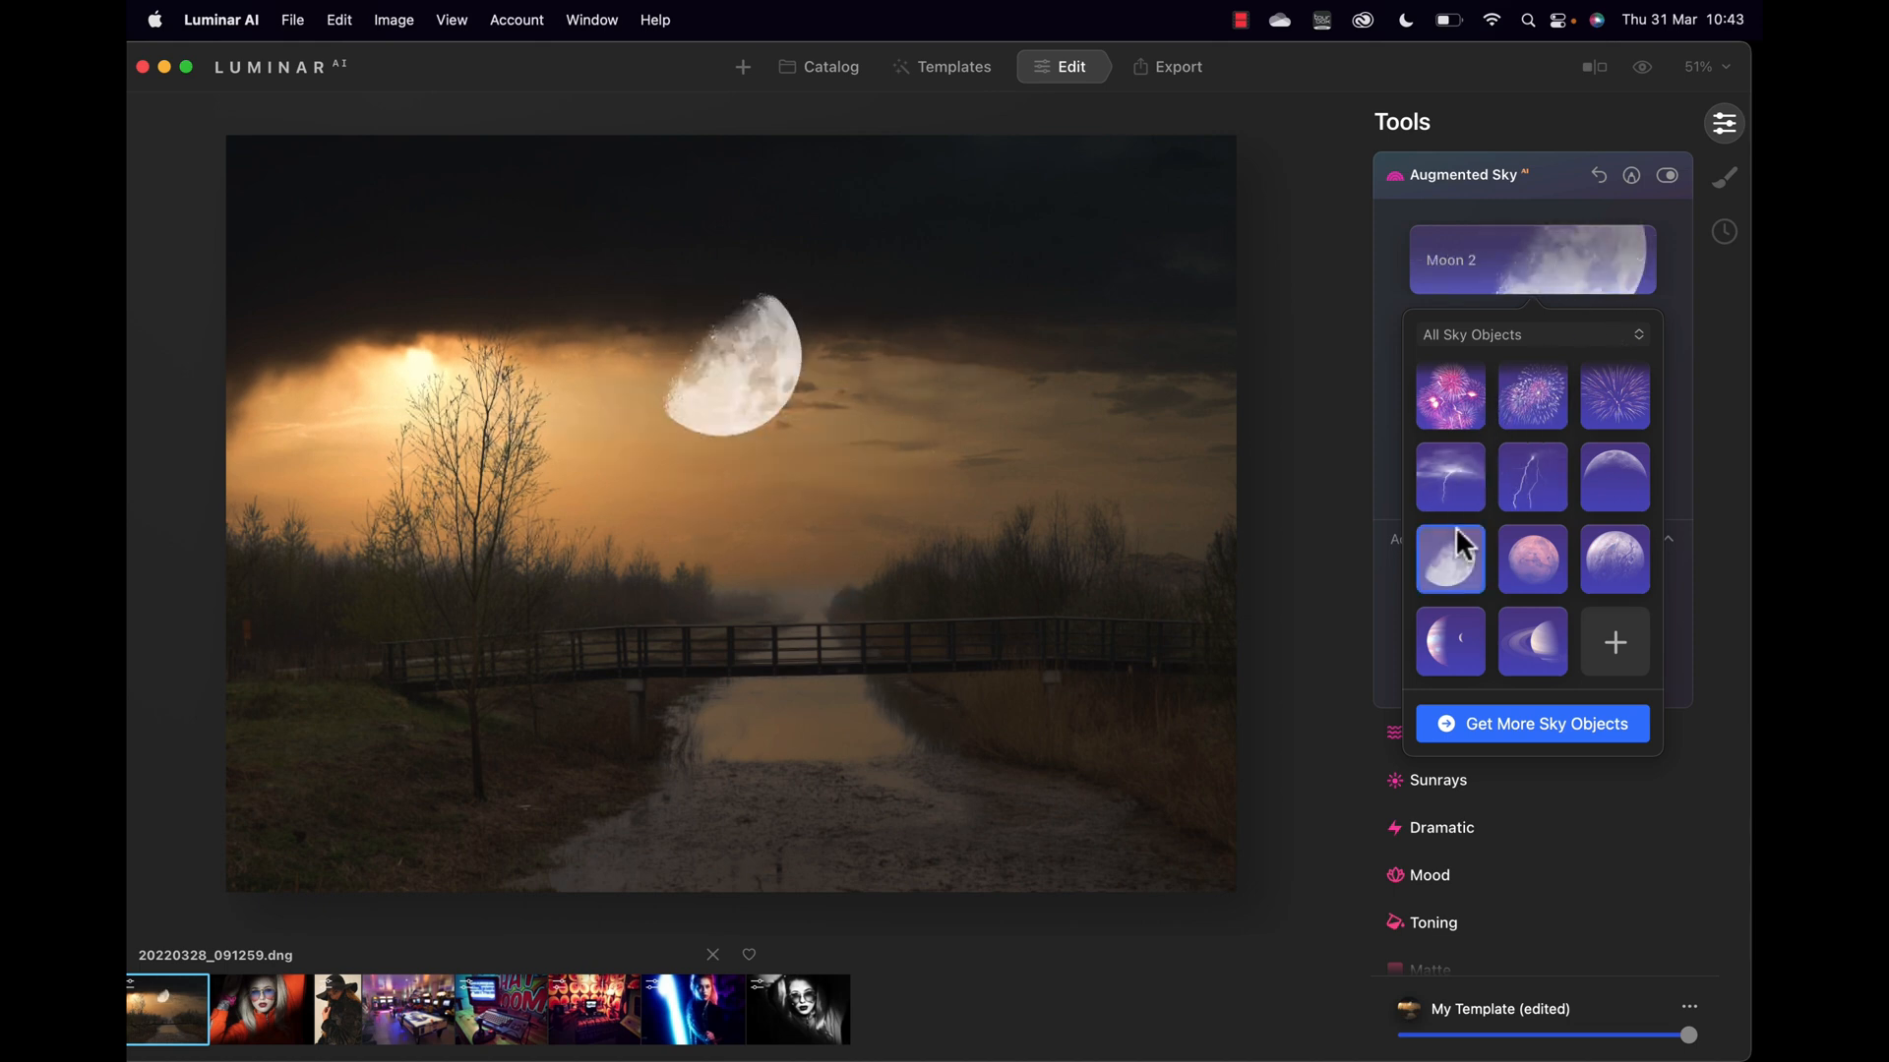
left_click(1540, 554)
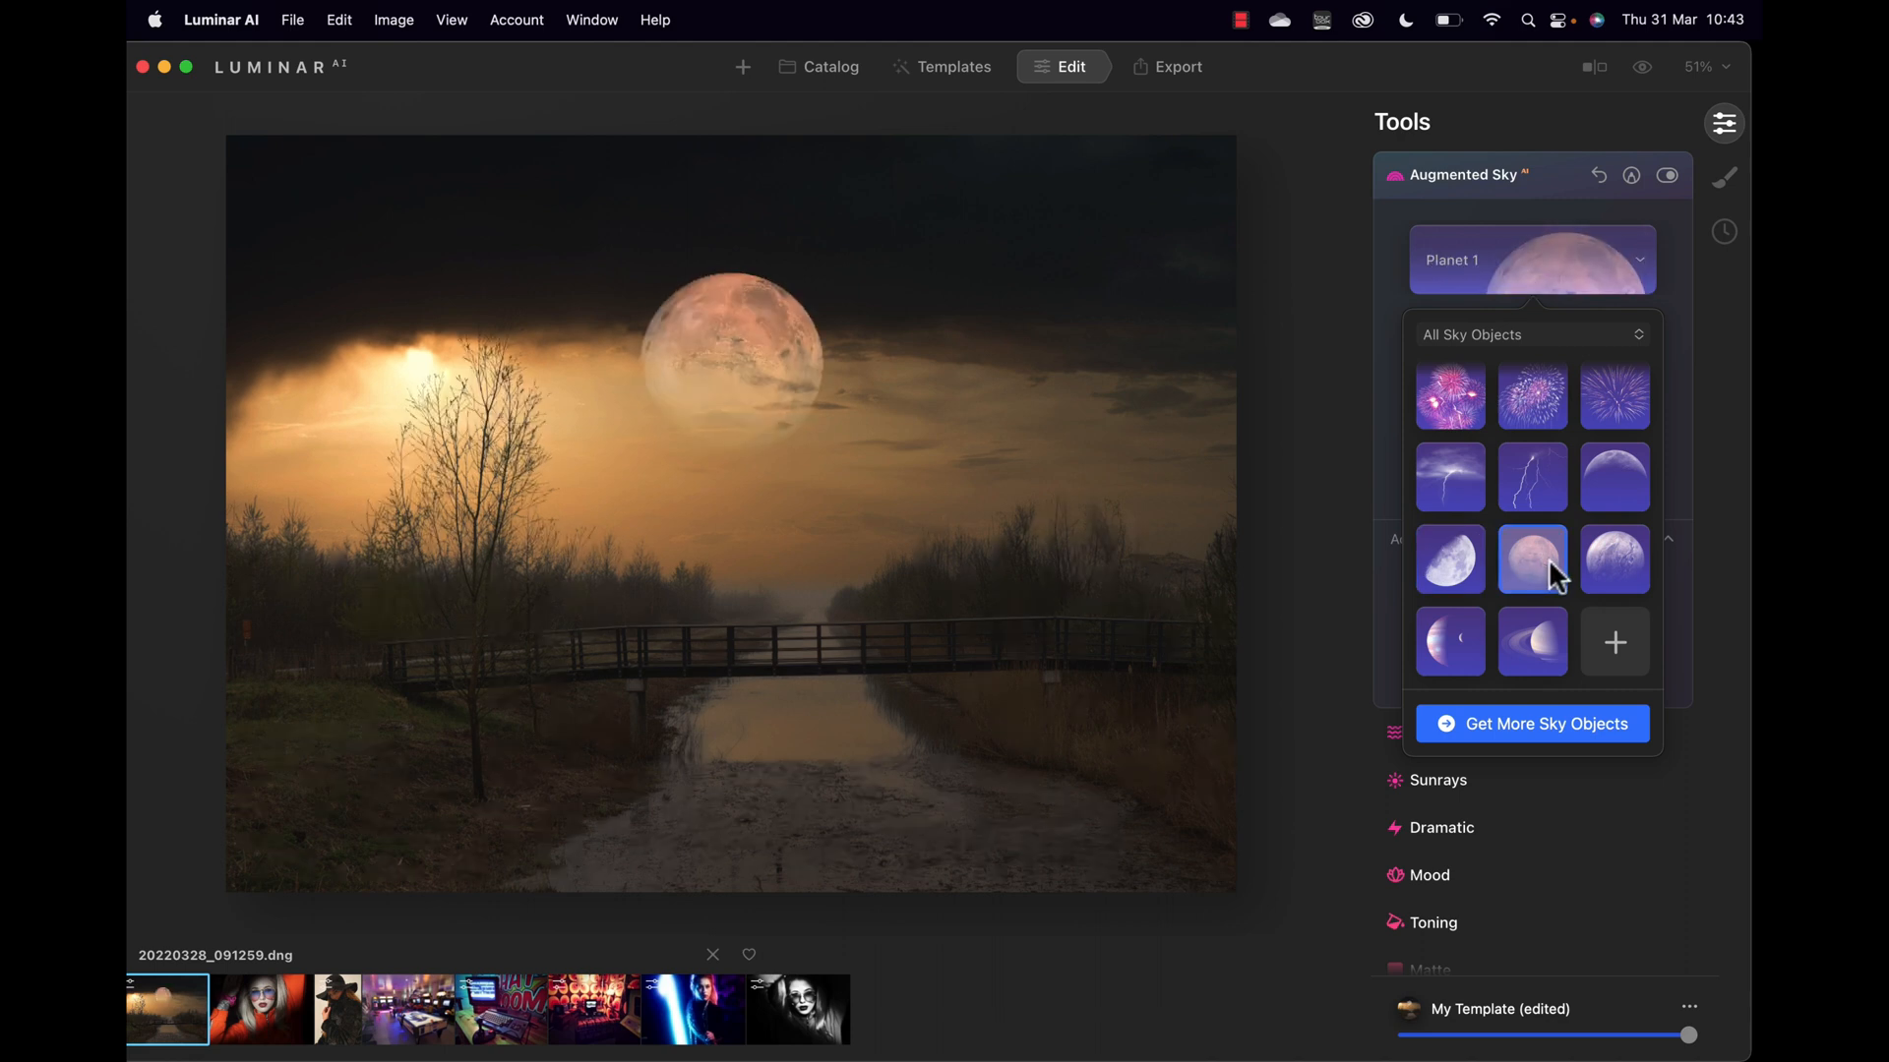
left_click(1534, 623)
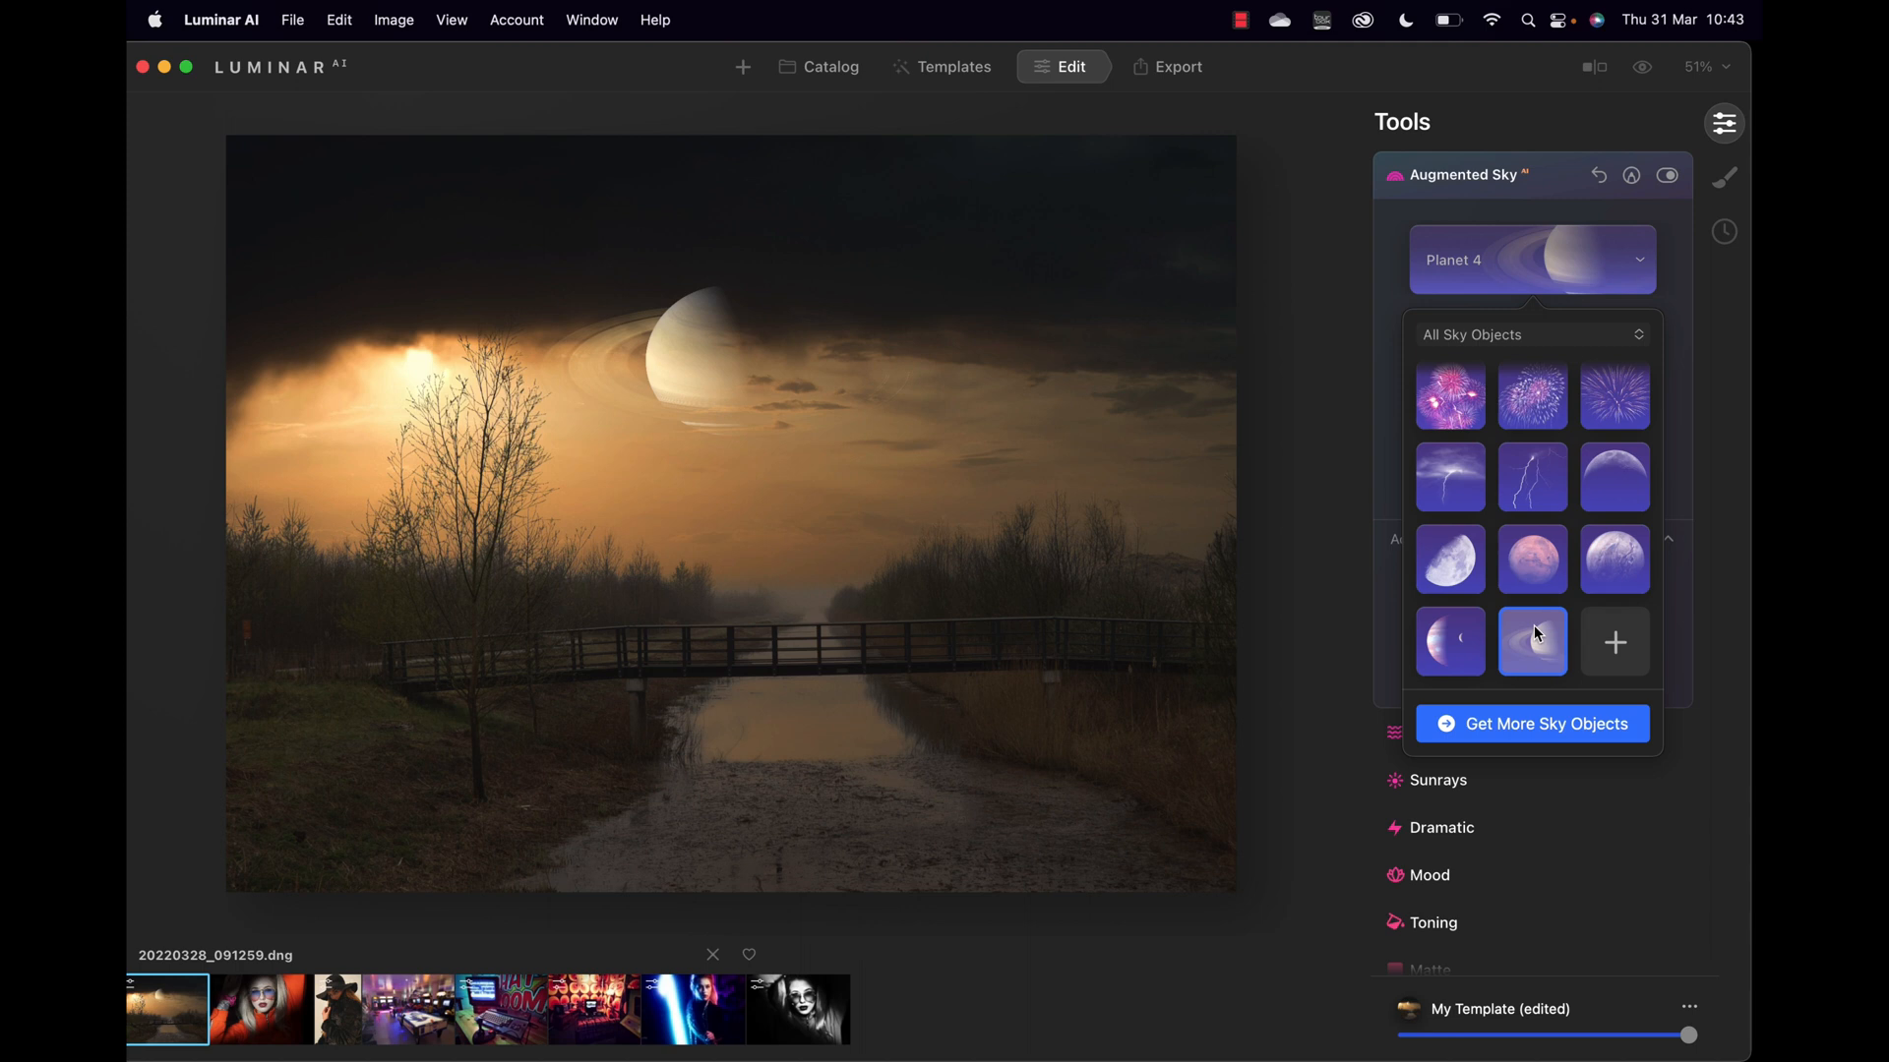
left_click(1455, 421)
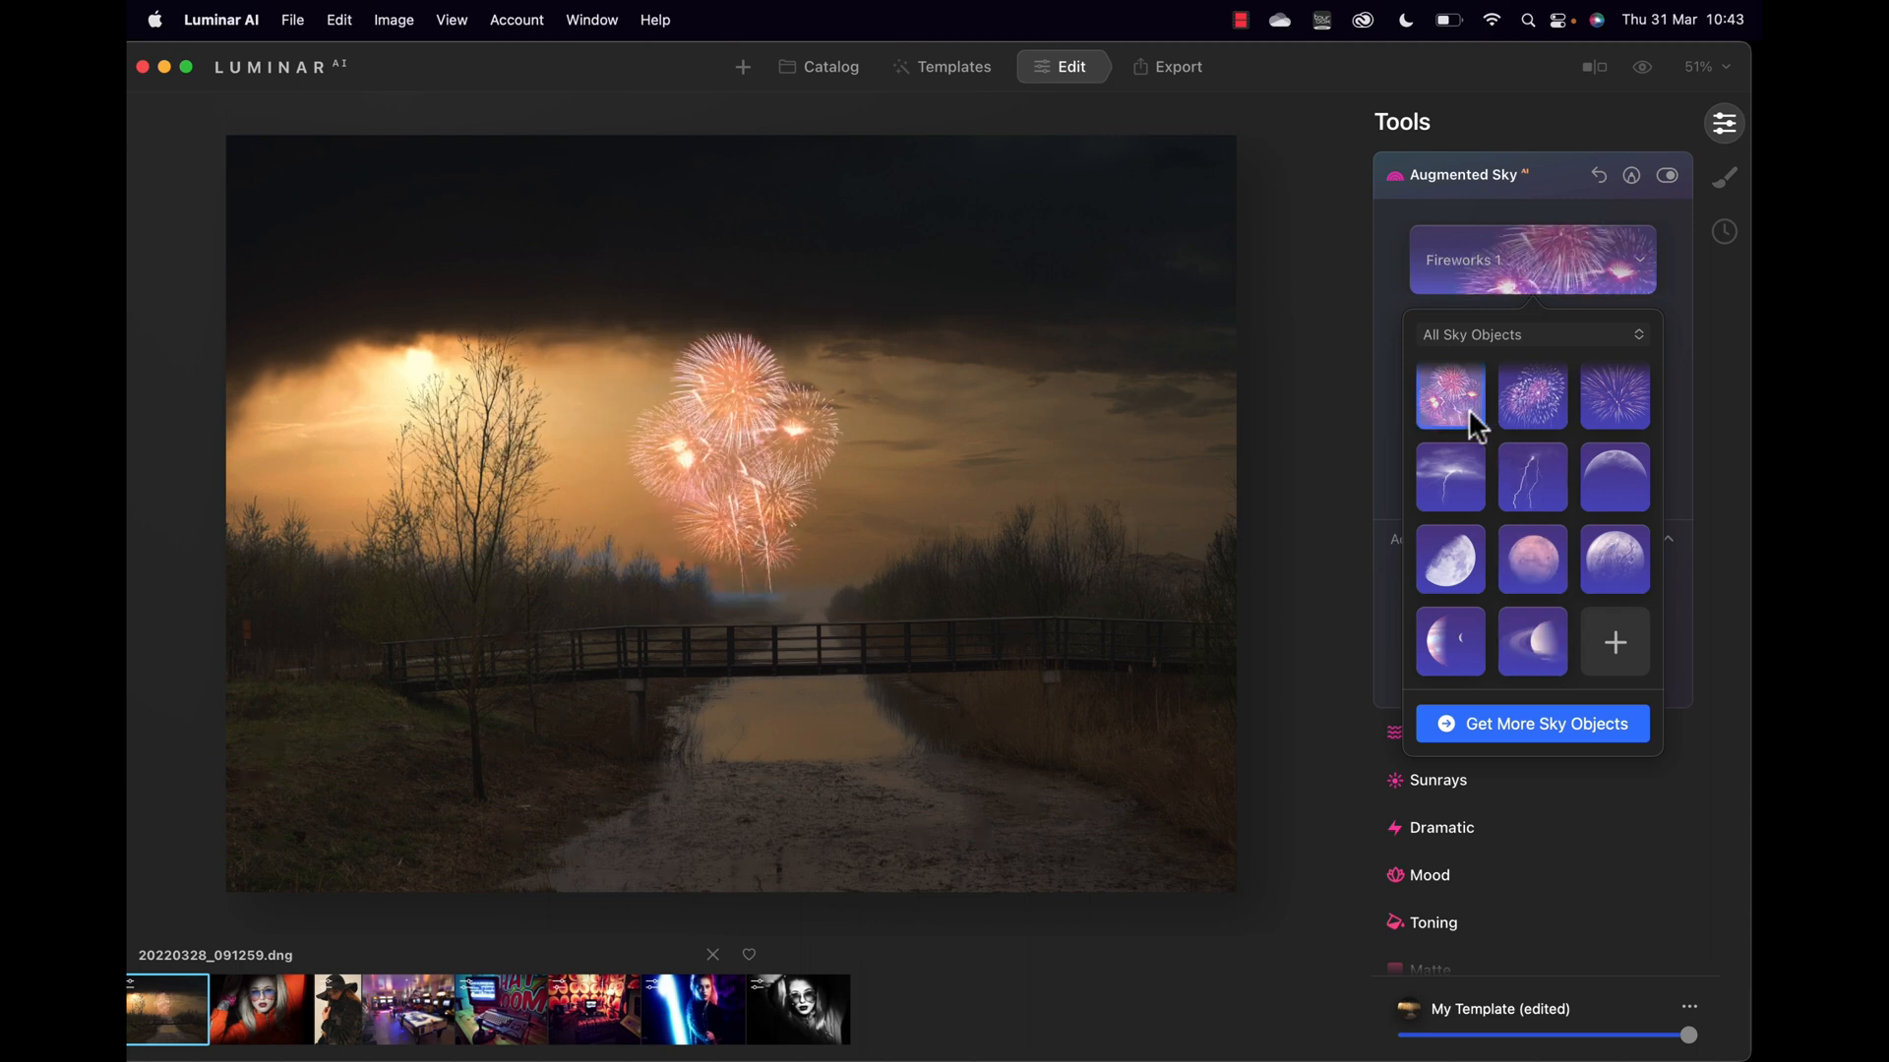
left_click(1510, 401)
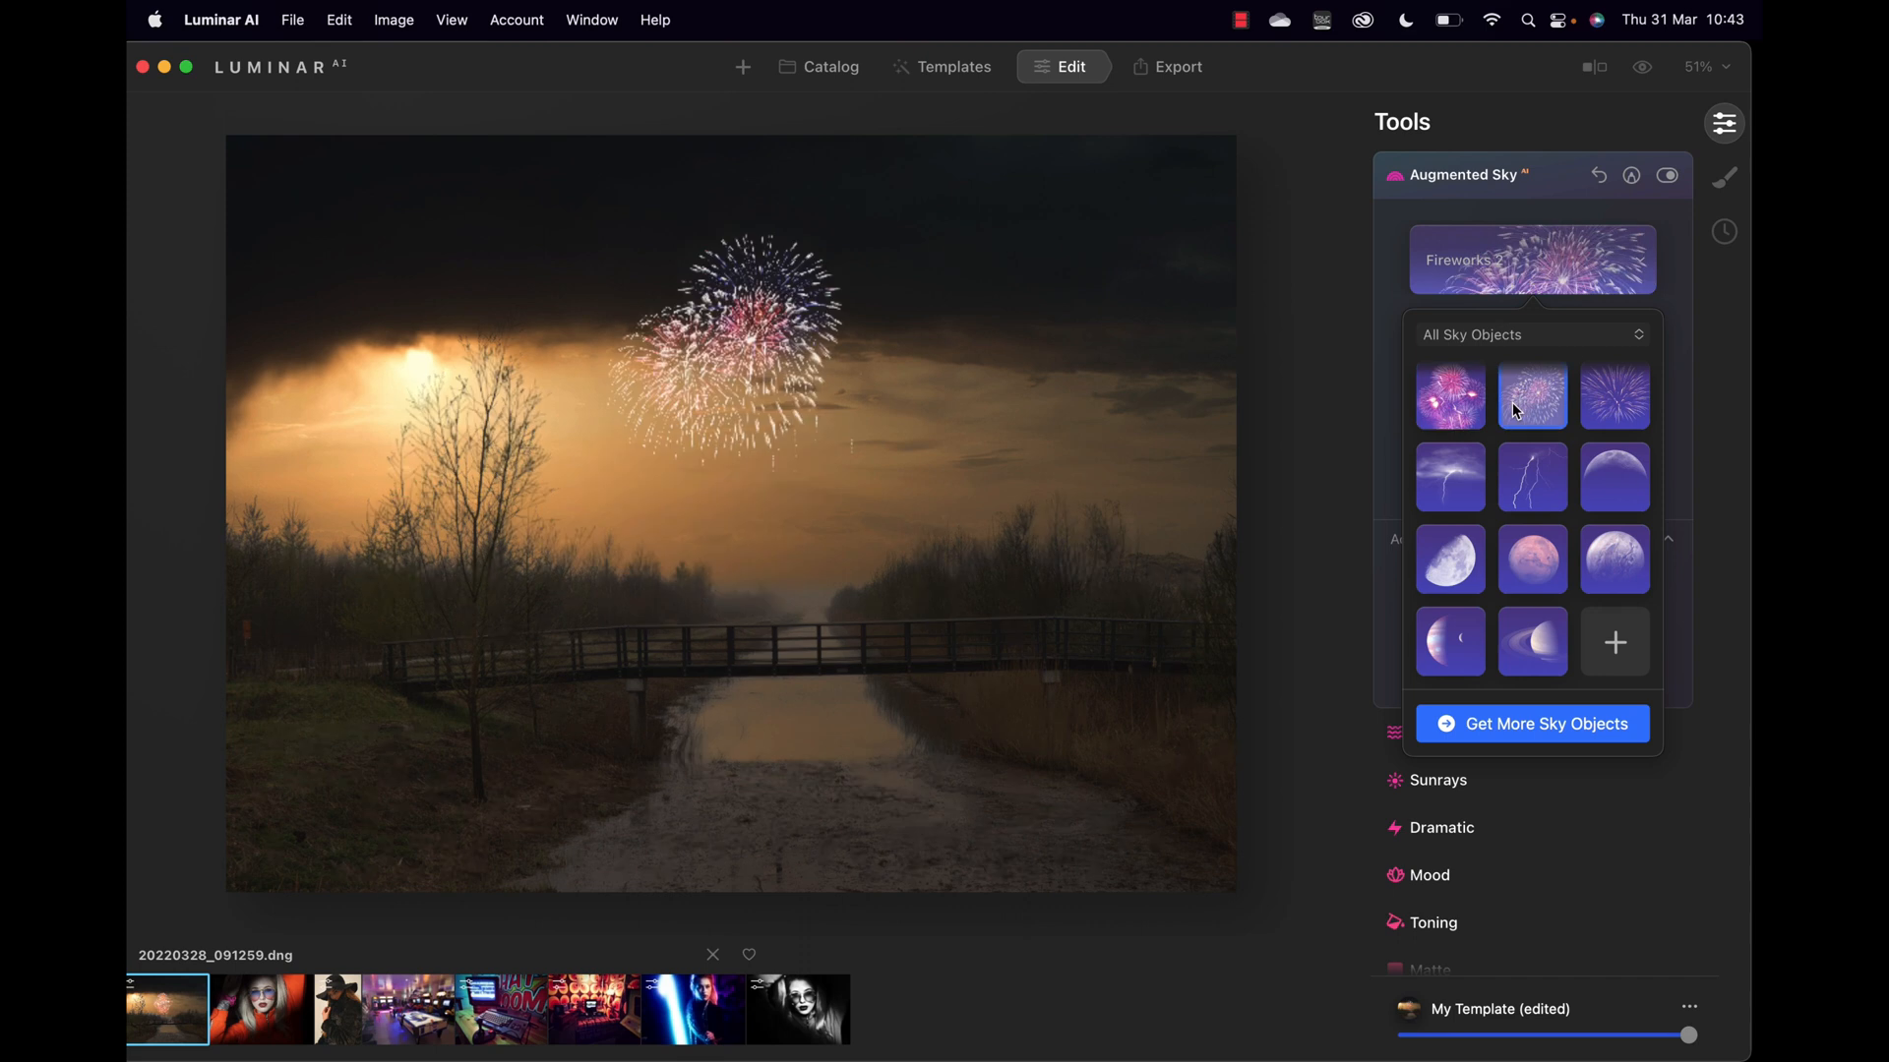
left_click(1537, 479)
left_click(1461, 486)
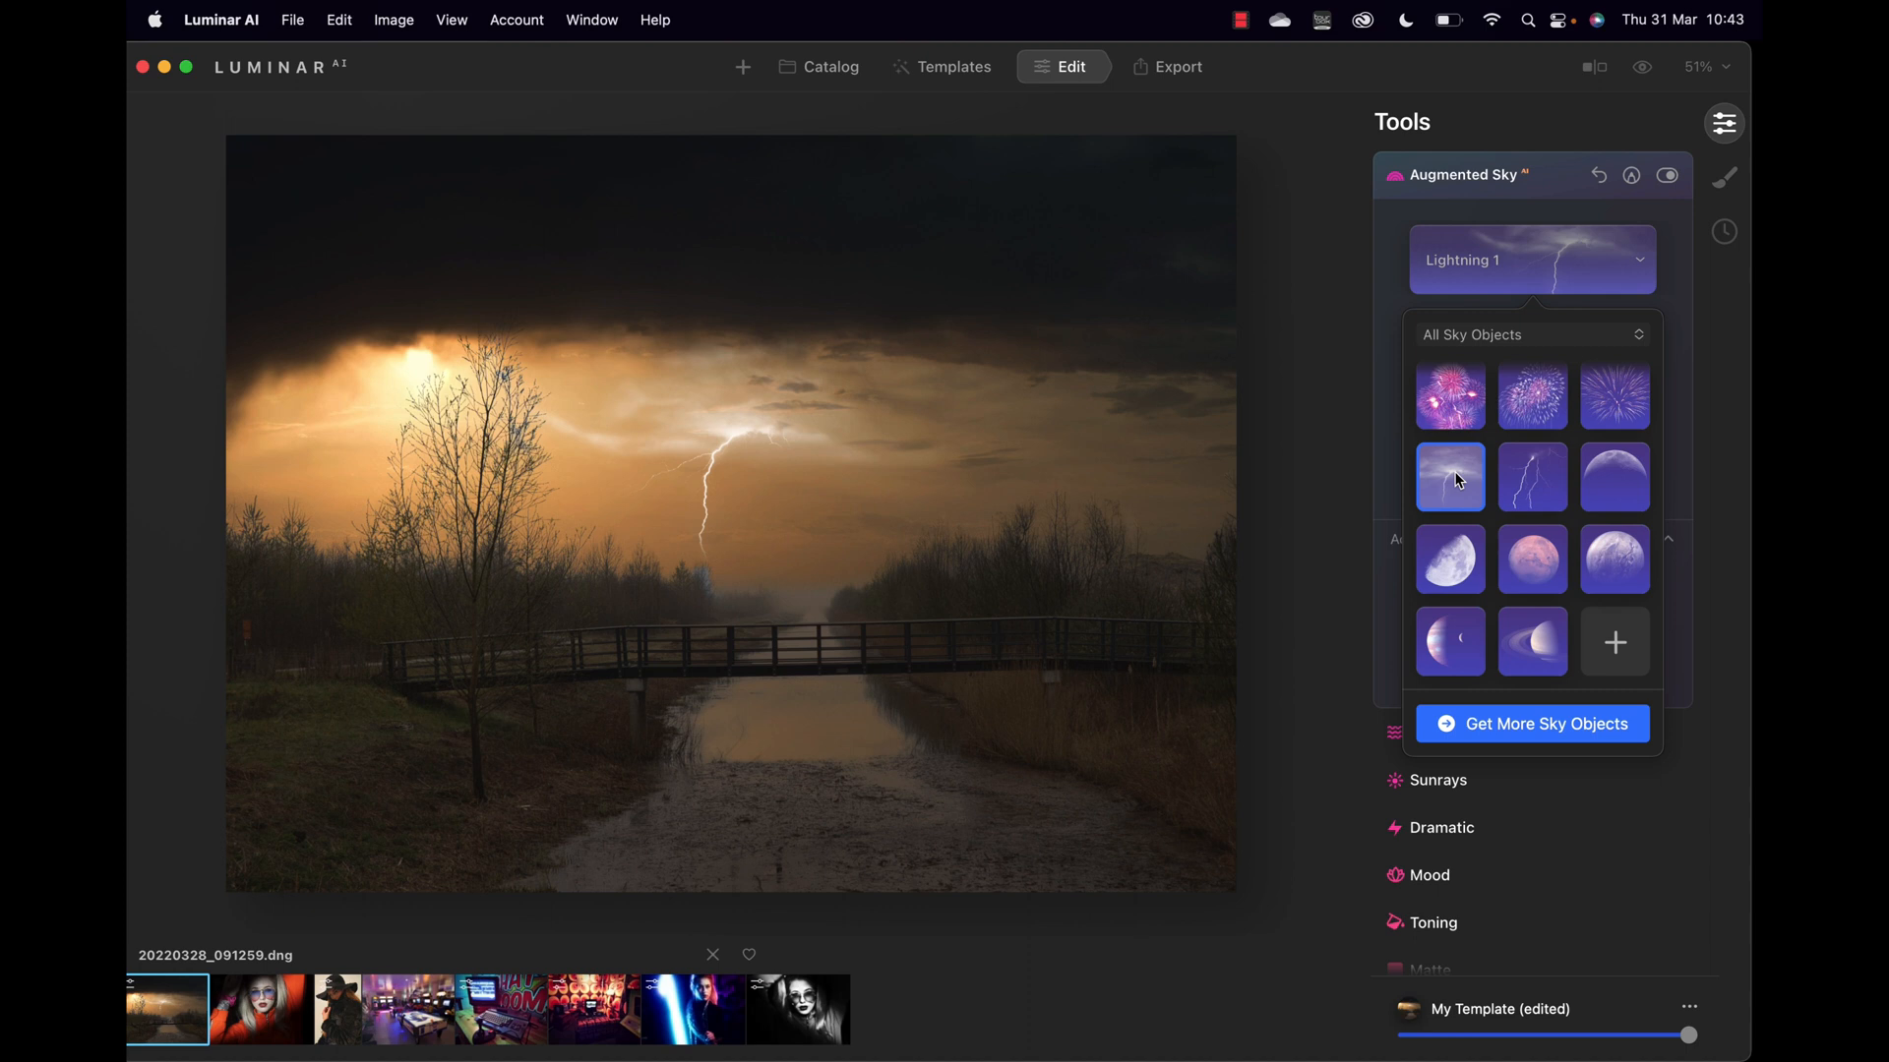
left_click(1525, 289)
Step: Choose the Birds 3 flock as the sky object
left_click(1525, 289)
scroll(1567, 373, "up", 3)
scroll(1567, 374, "up", 10)
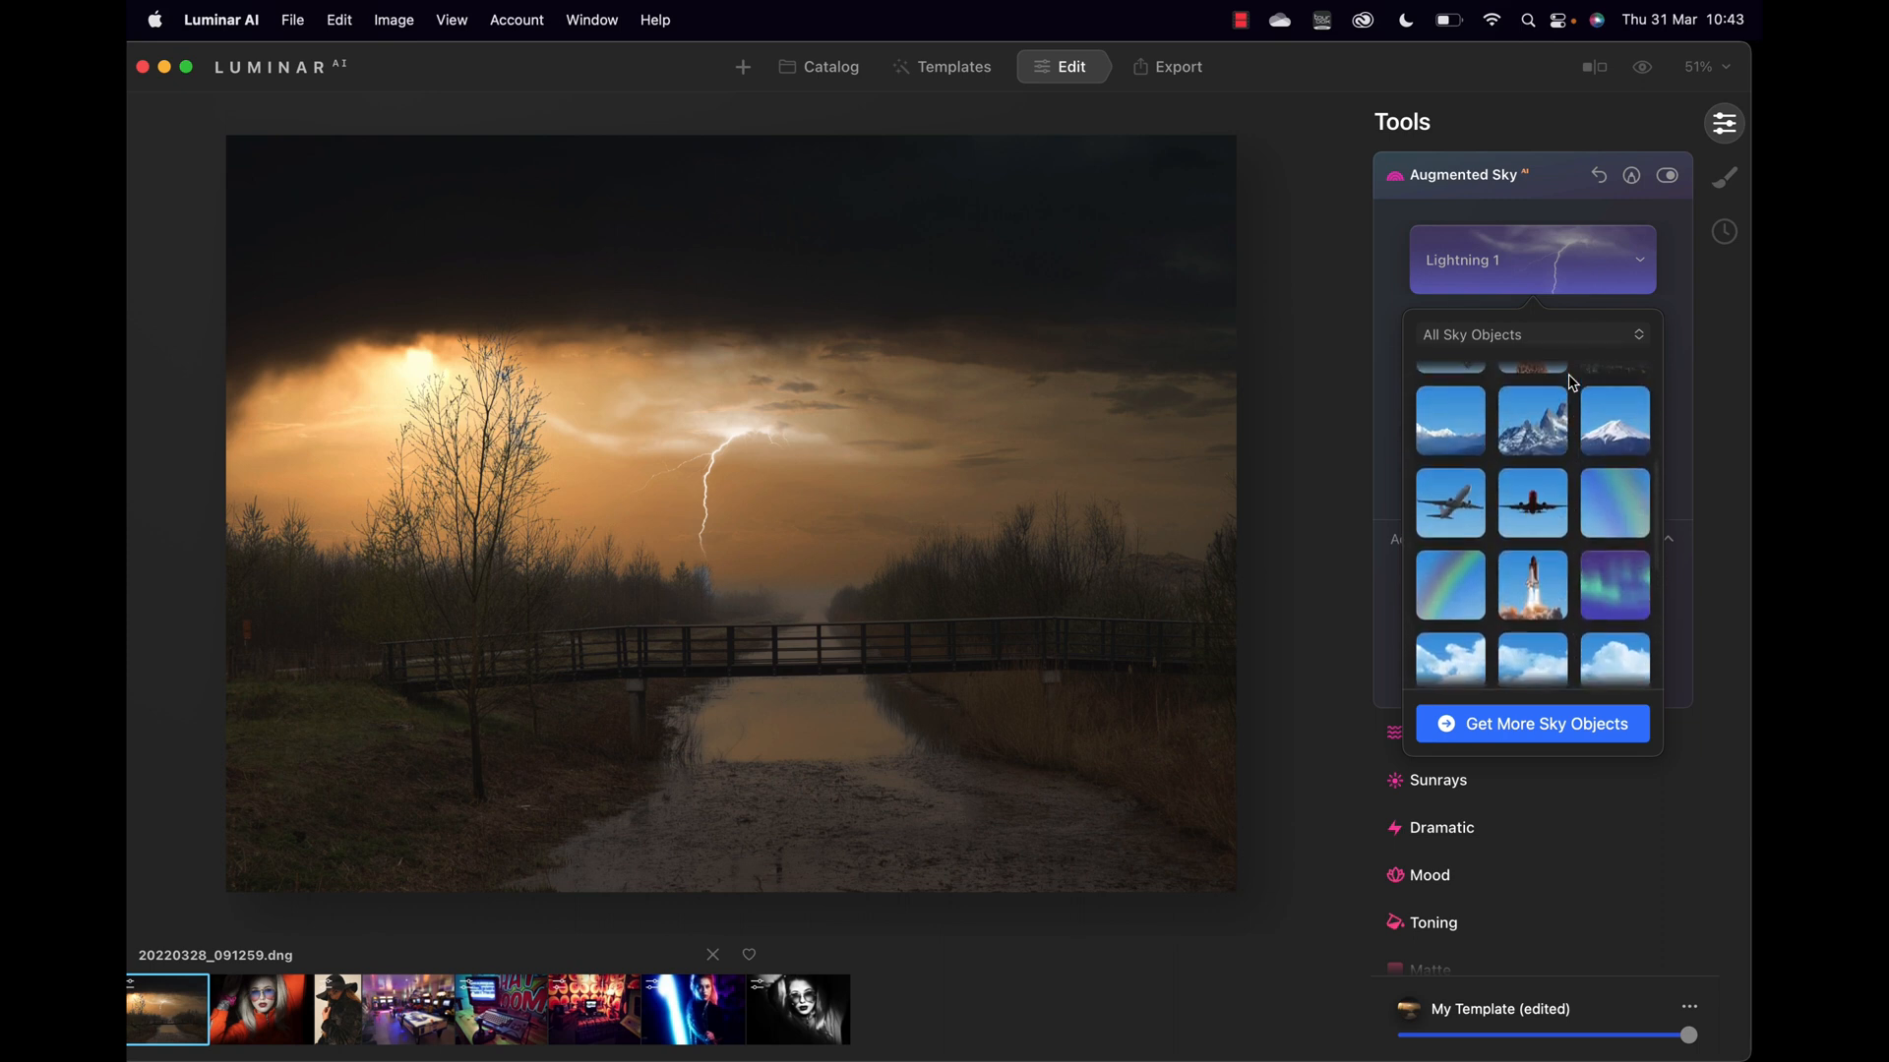
scroll(1568, 374, "up", 2)
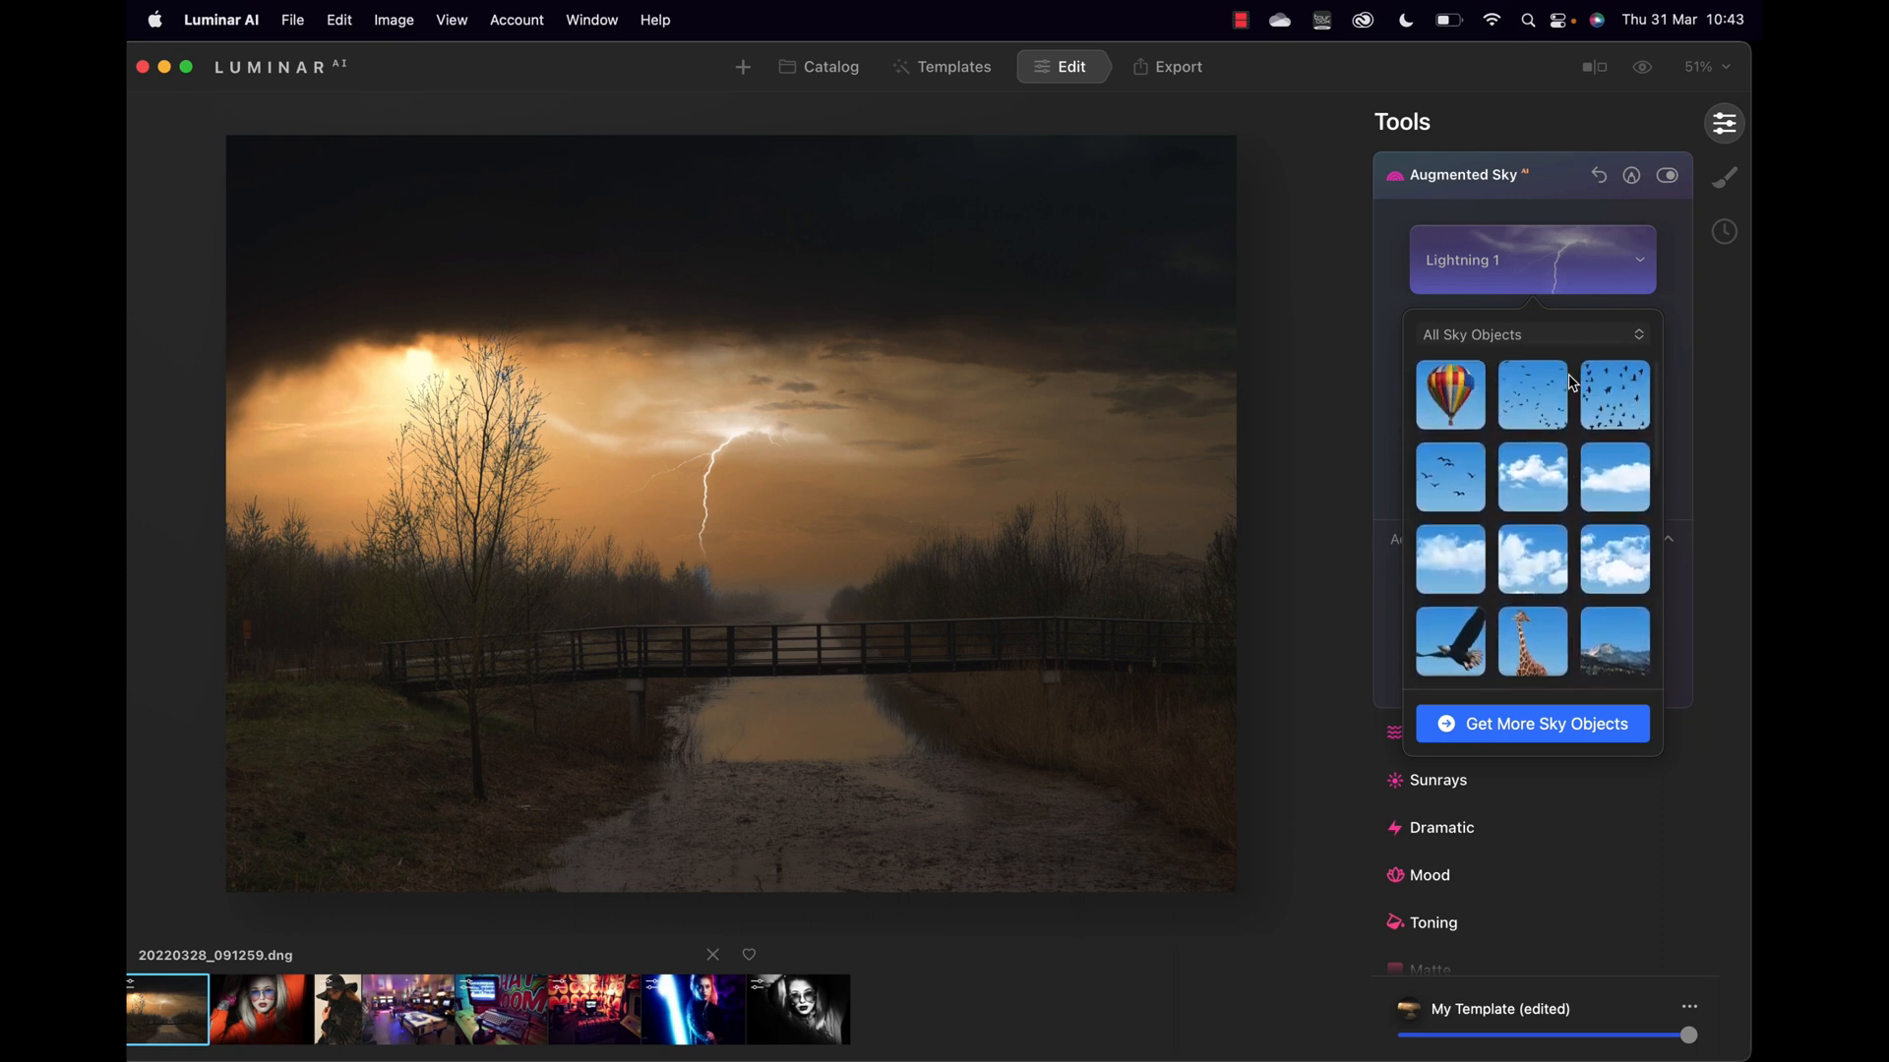
left_click(1452, 482)
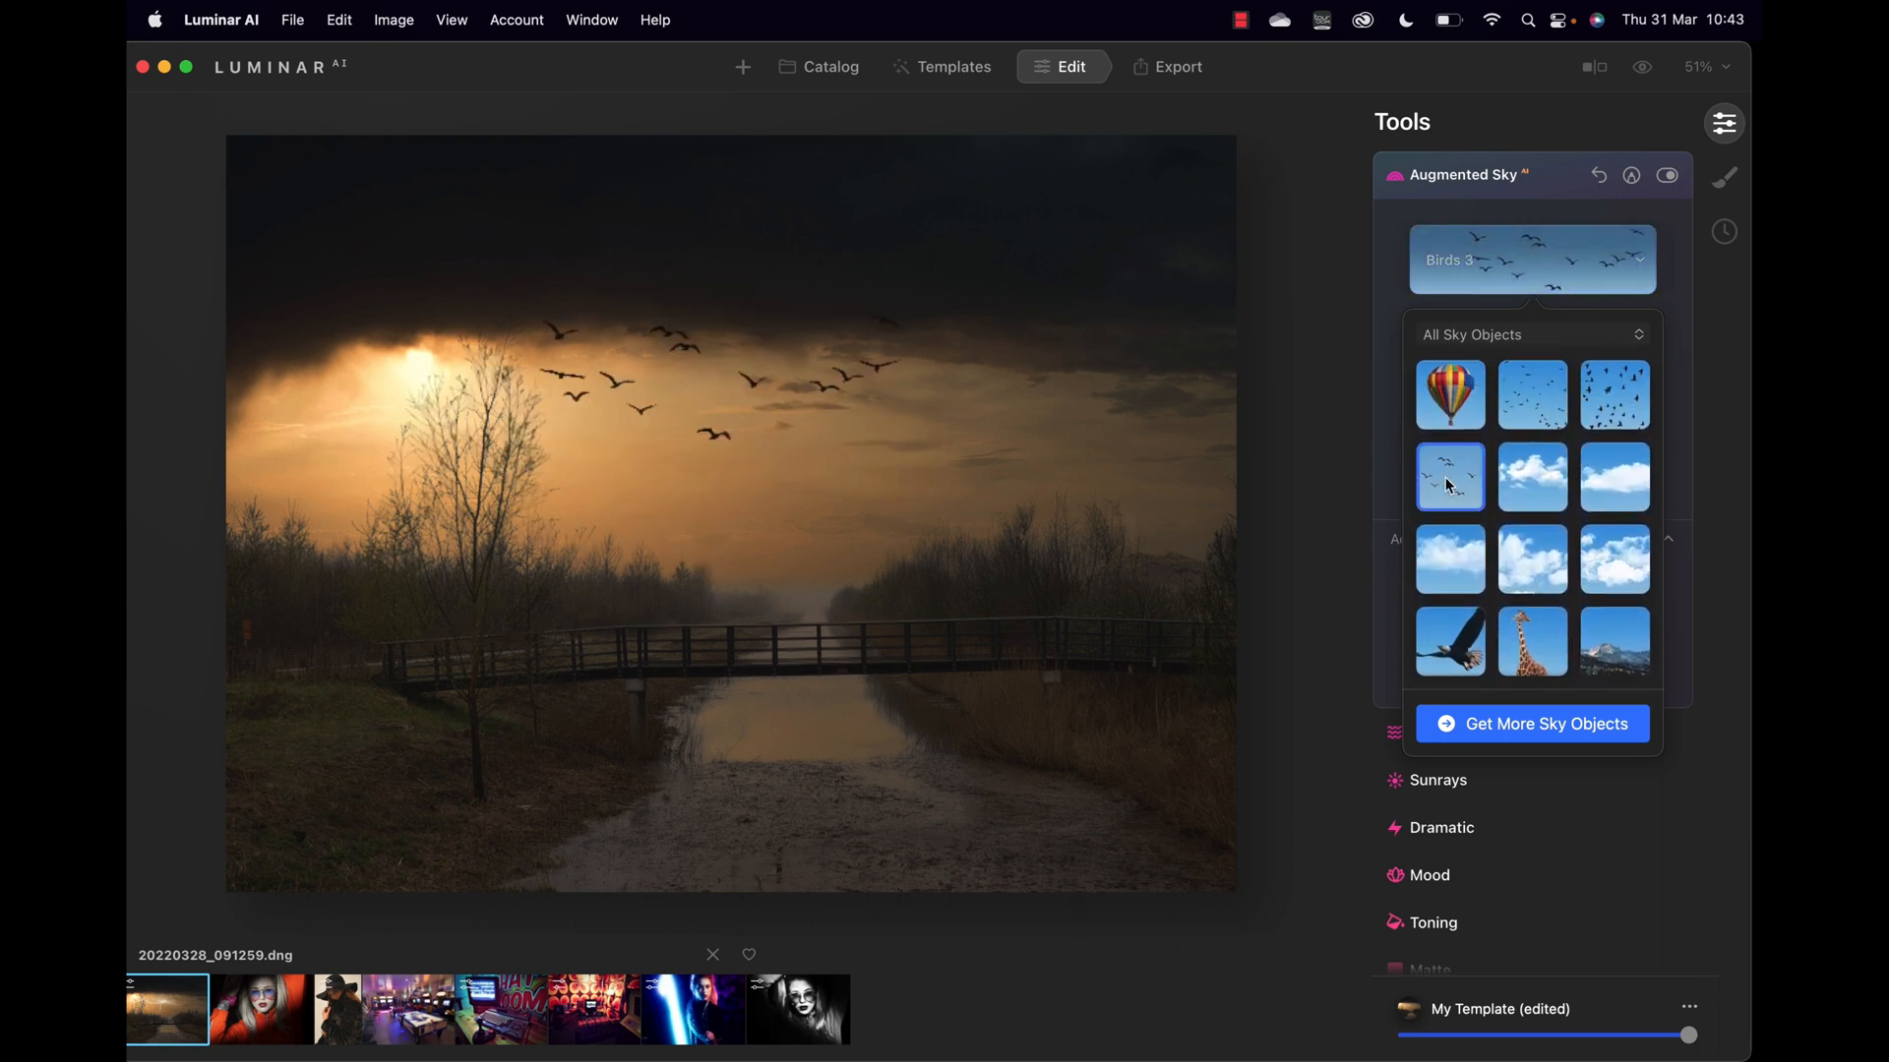
left_click(754, 381)
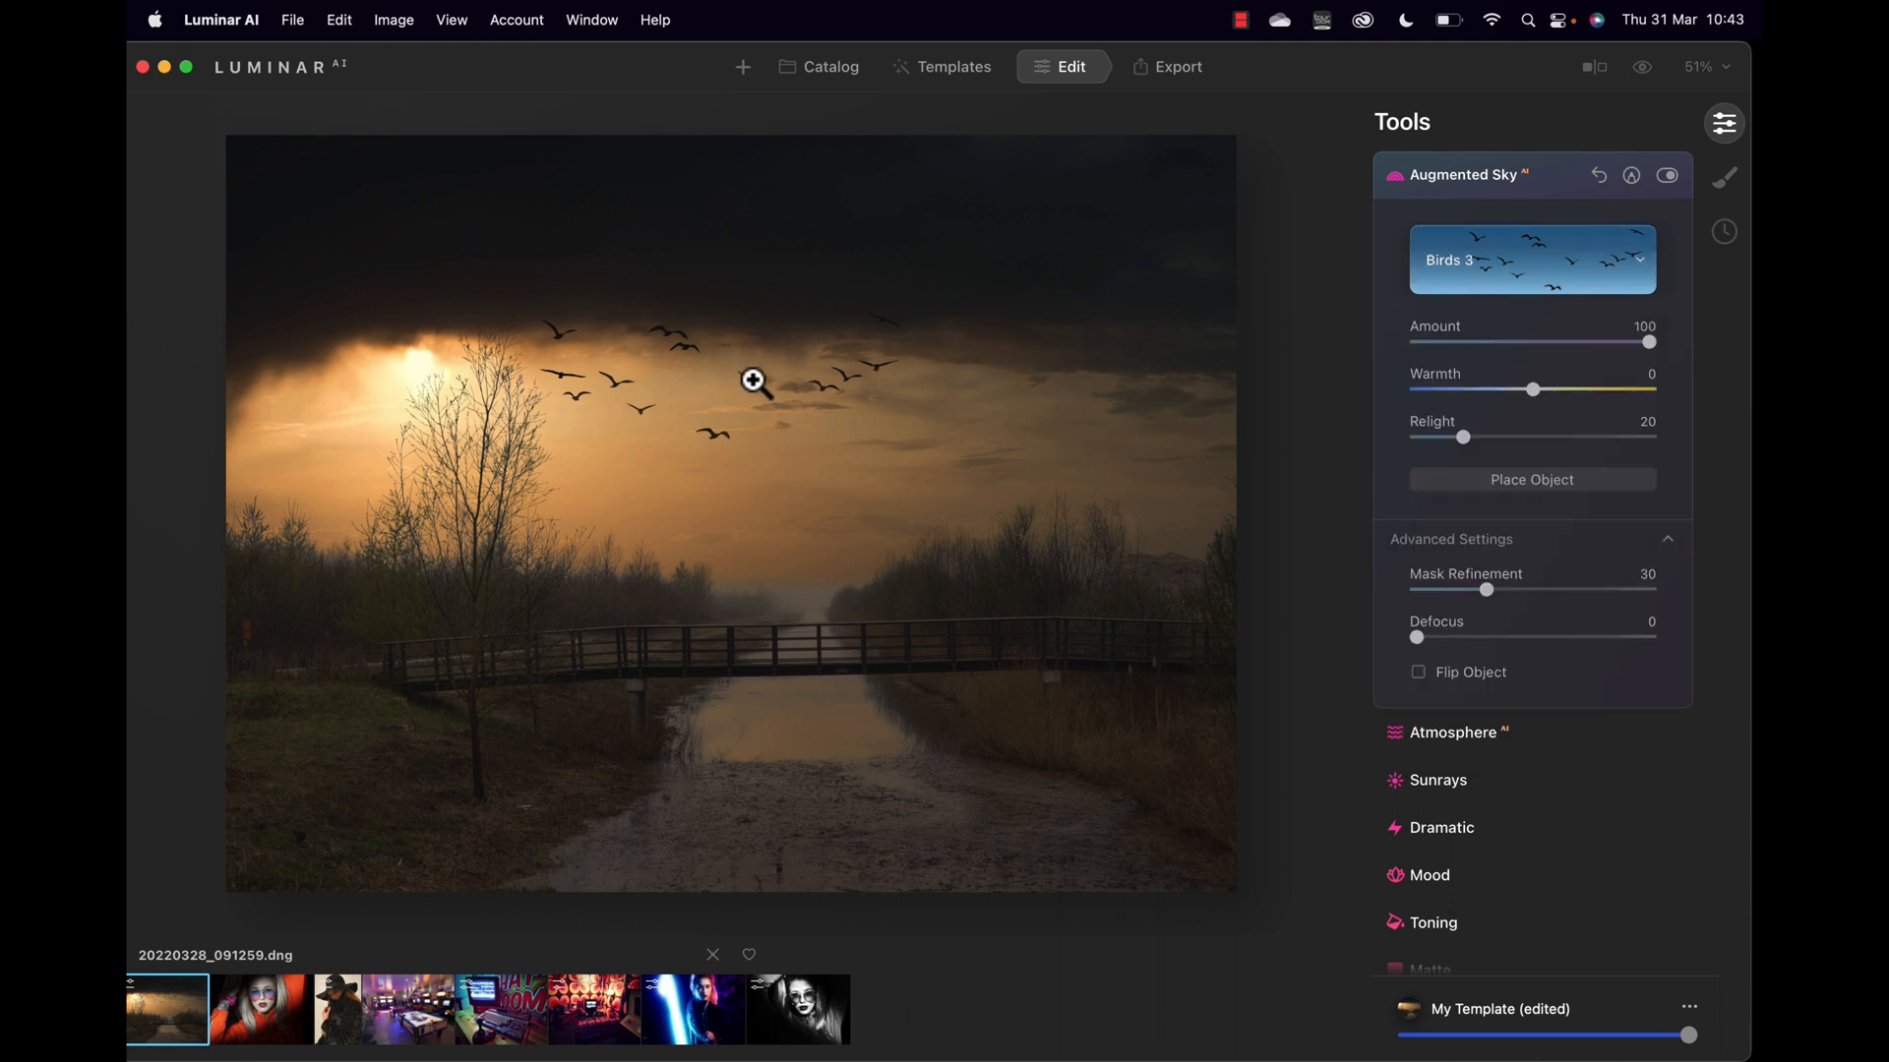
Step: Inspect the birds at 100% and raise their Relight to 60
left_click(816, 397)
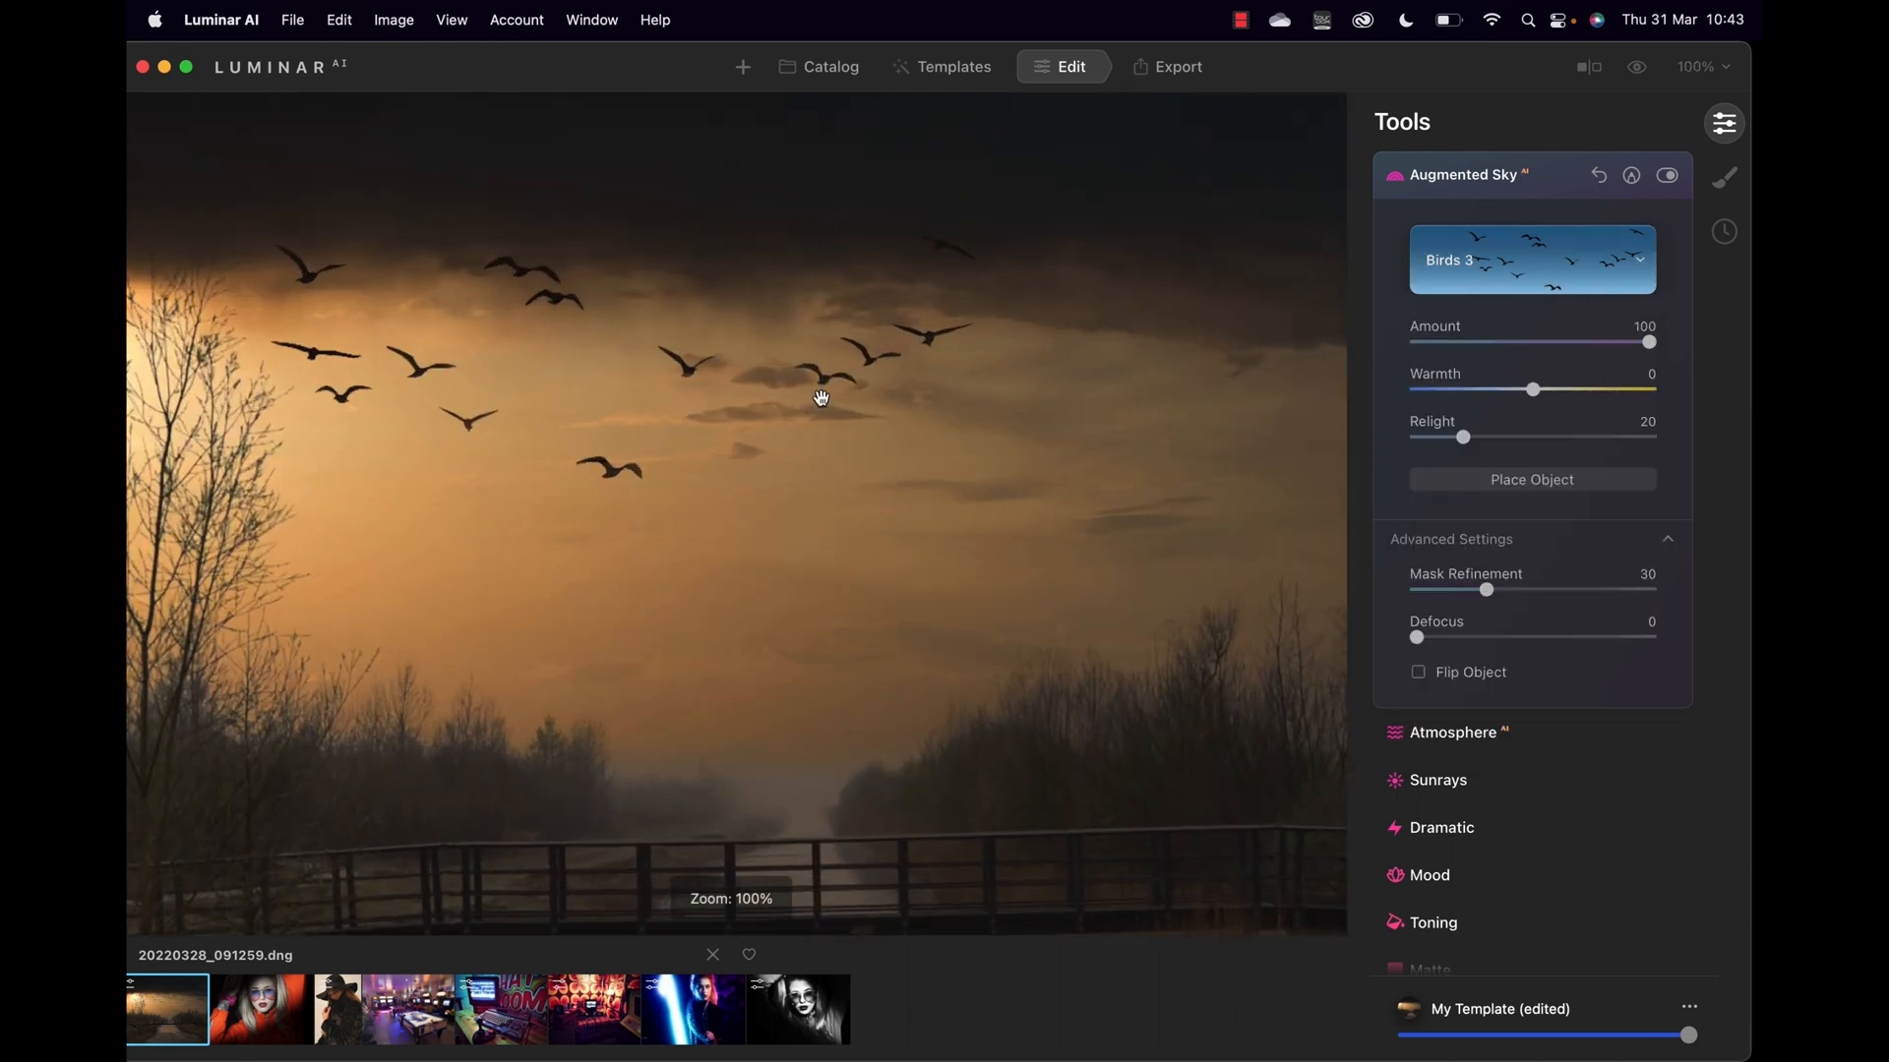
left_click(819, 396)
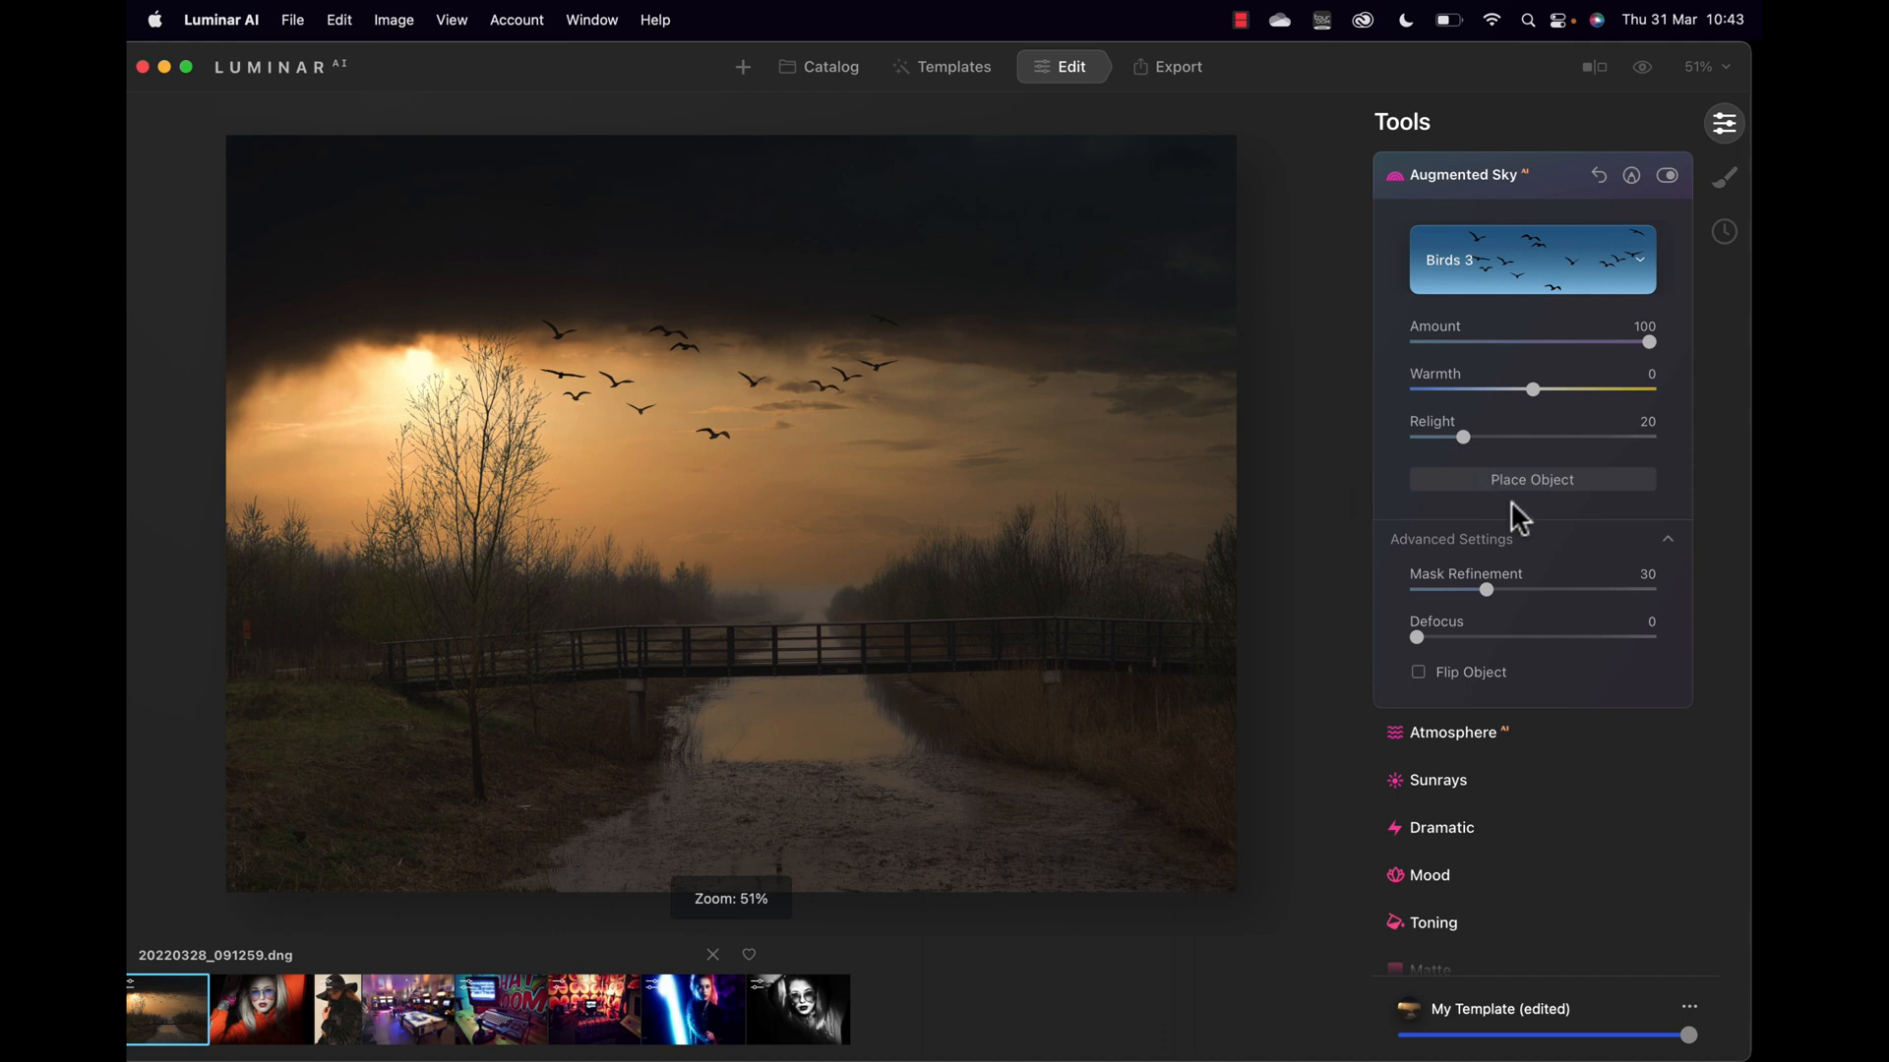
scroll(1490, 575, "down", 1)
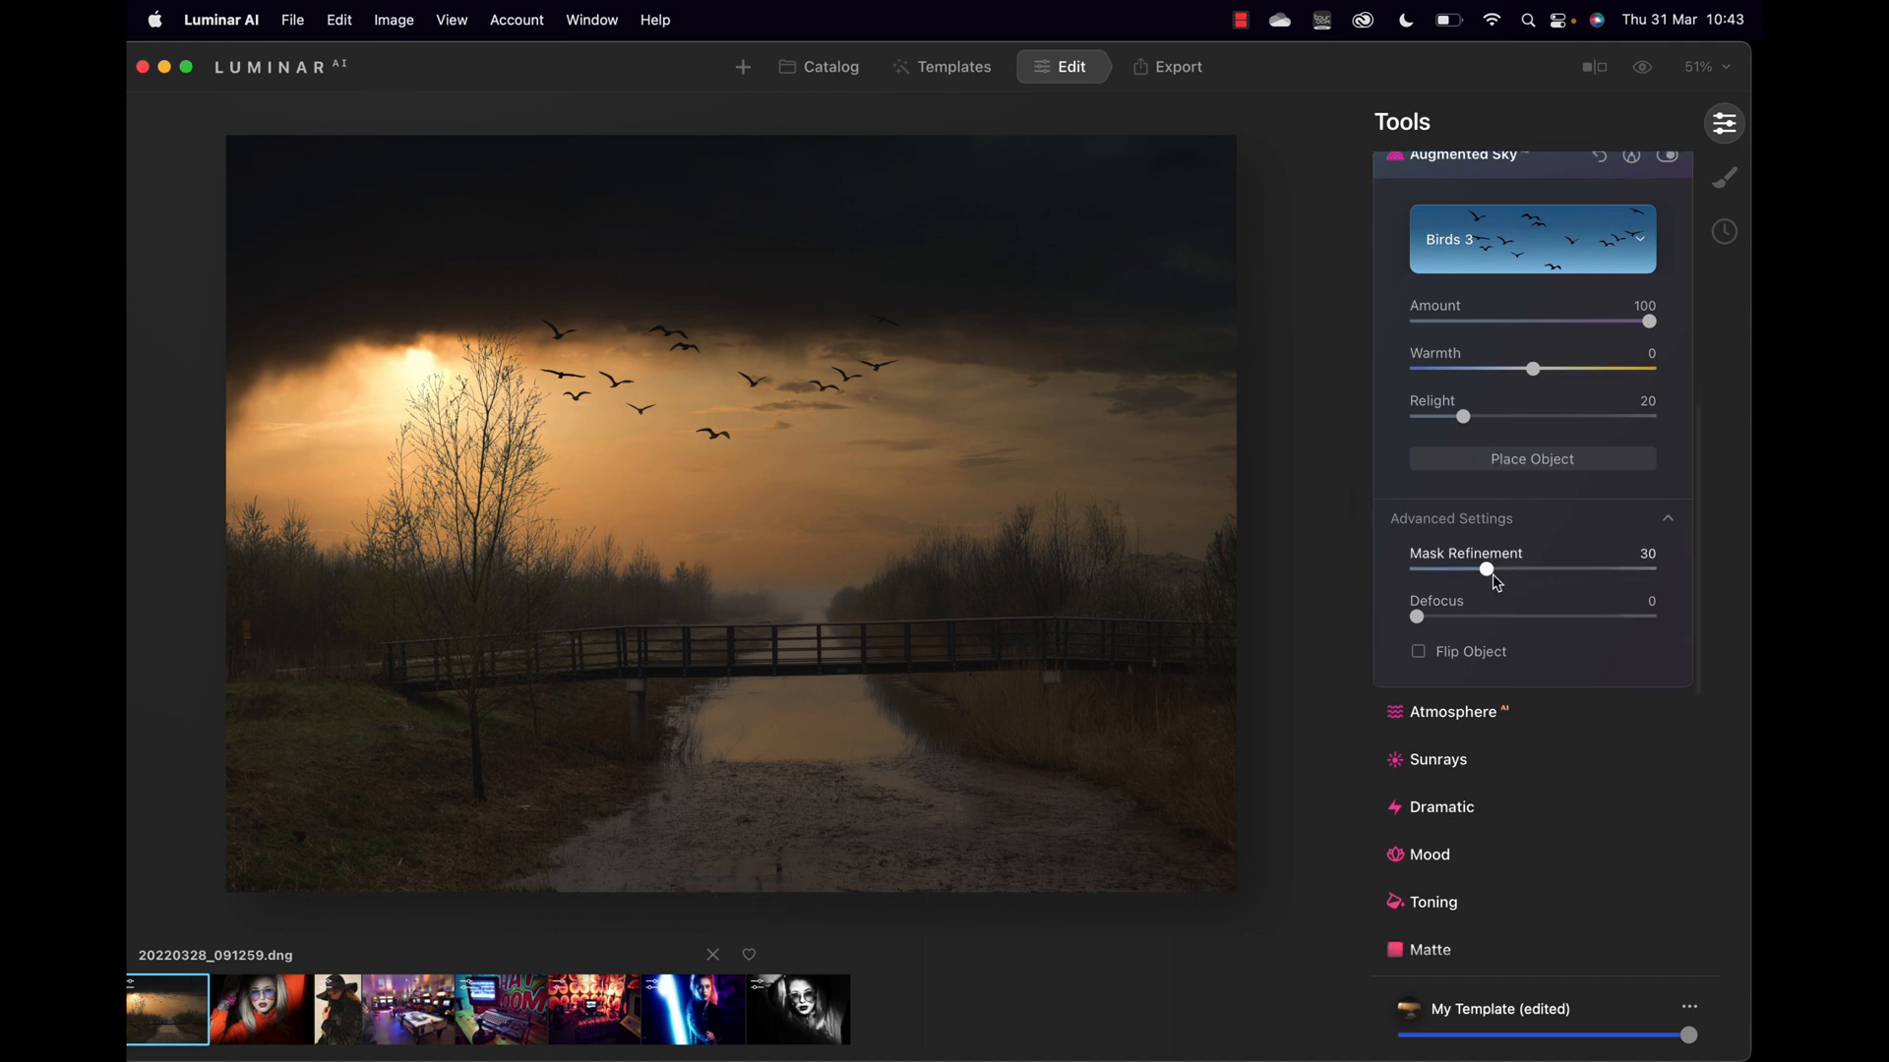
left_click_drag(1464, 413, 1580, 418)
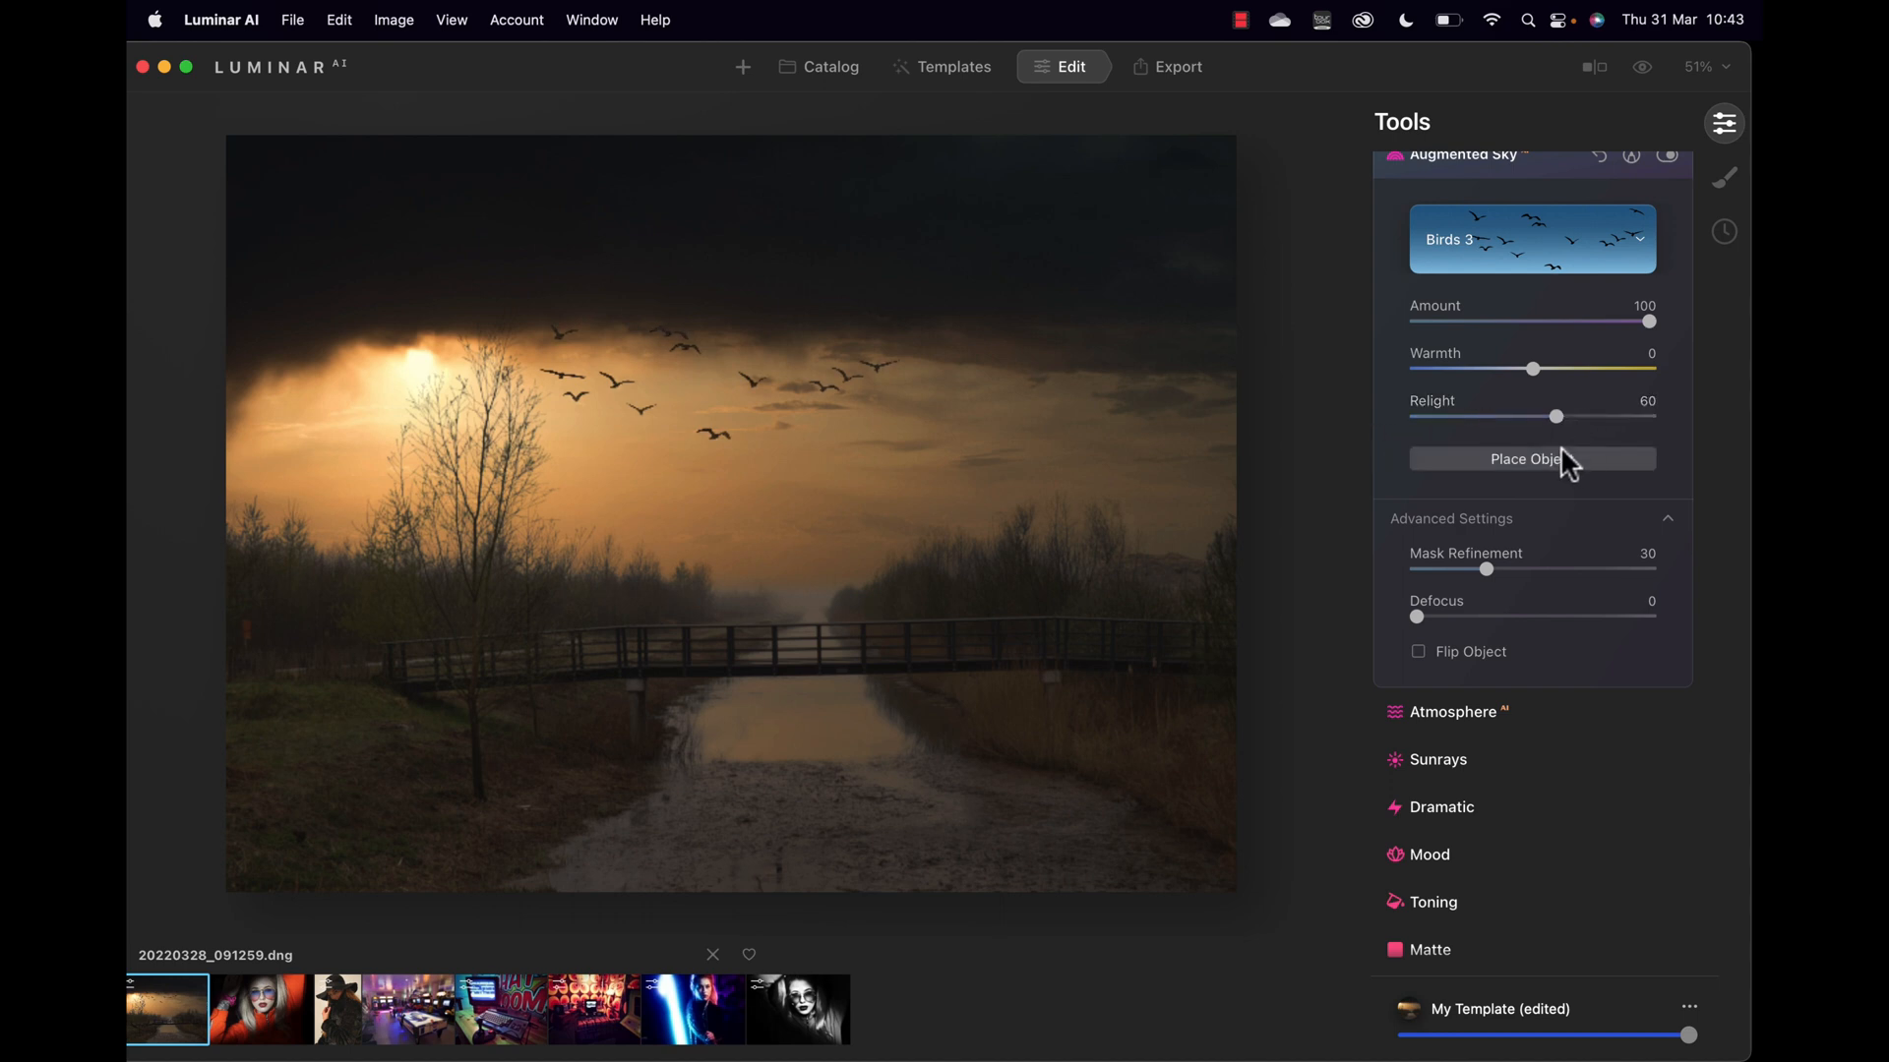
Step: Shrink the bird flock and move it toward the centre of the sky
left_click(1562, 457)
left_click_drag(928, 456, 868, 467)
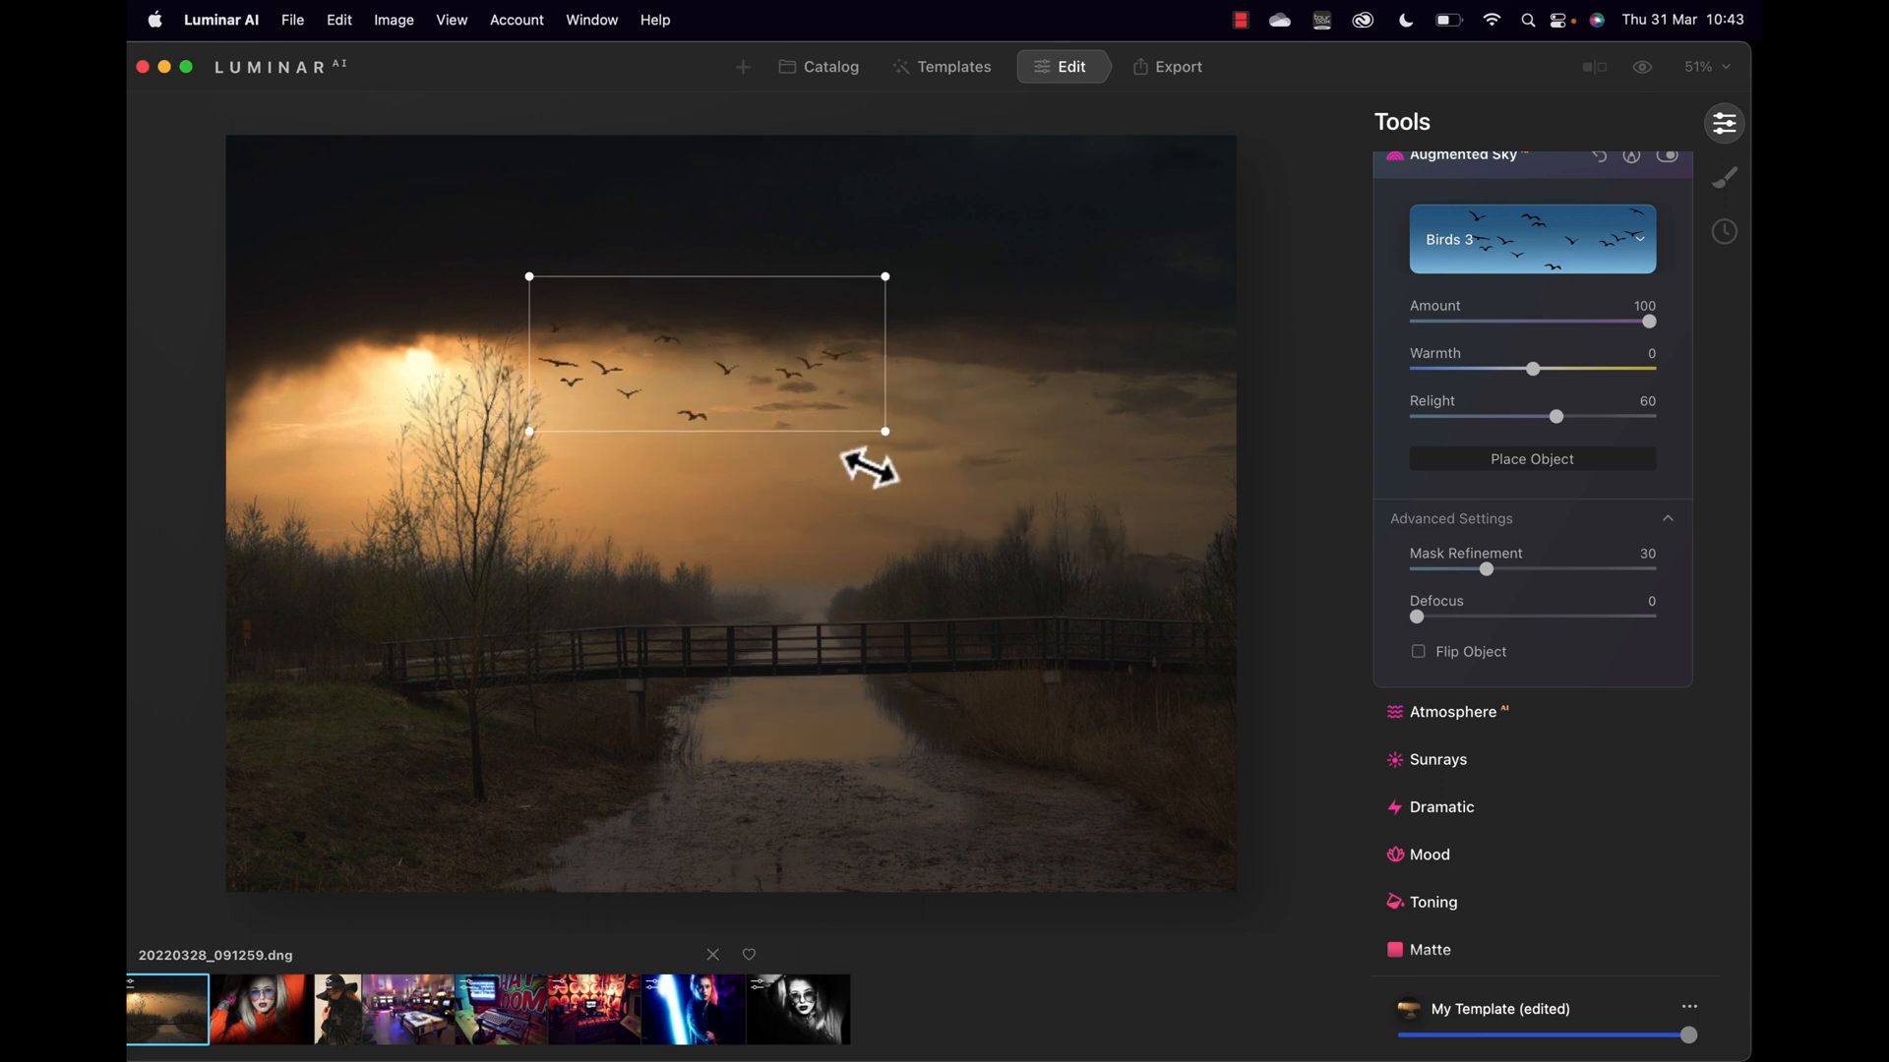
left_click_drag(788, 387, 891, 455)
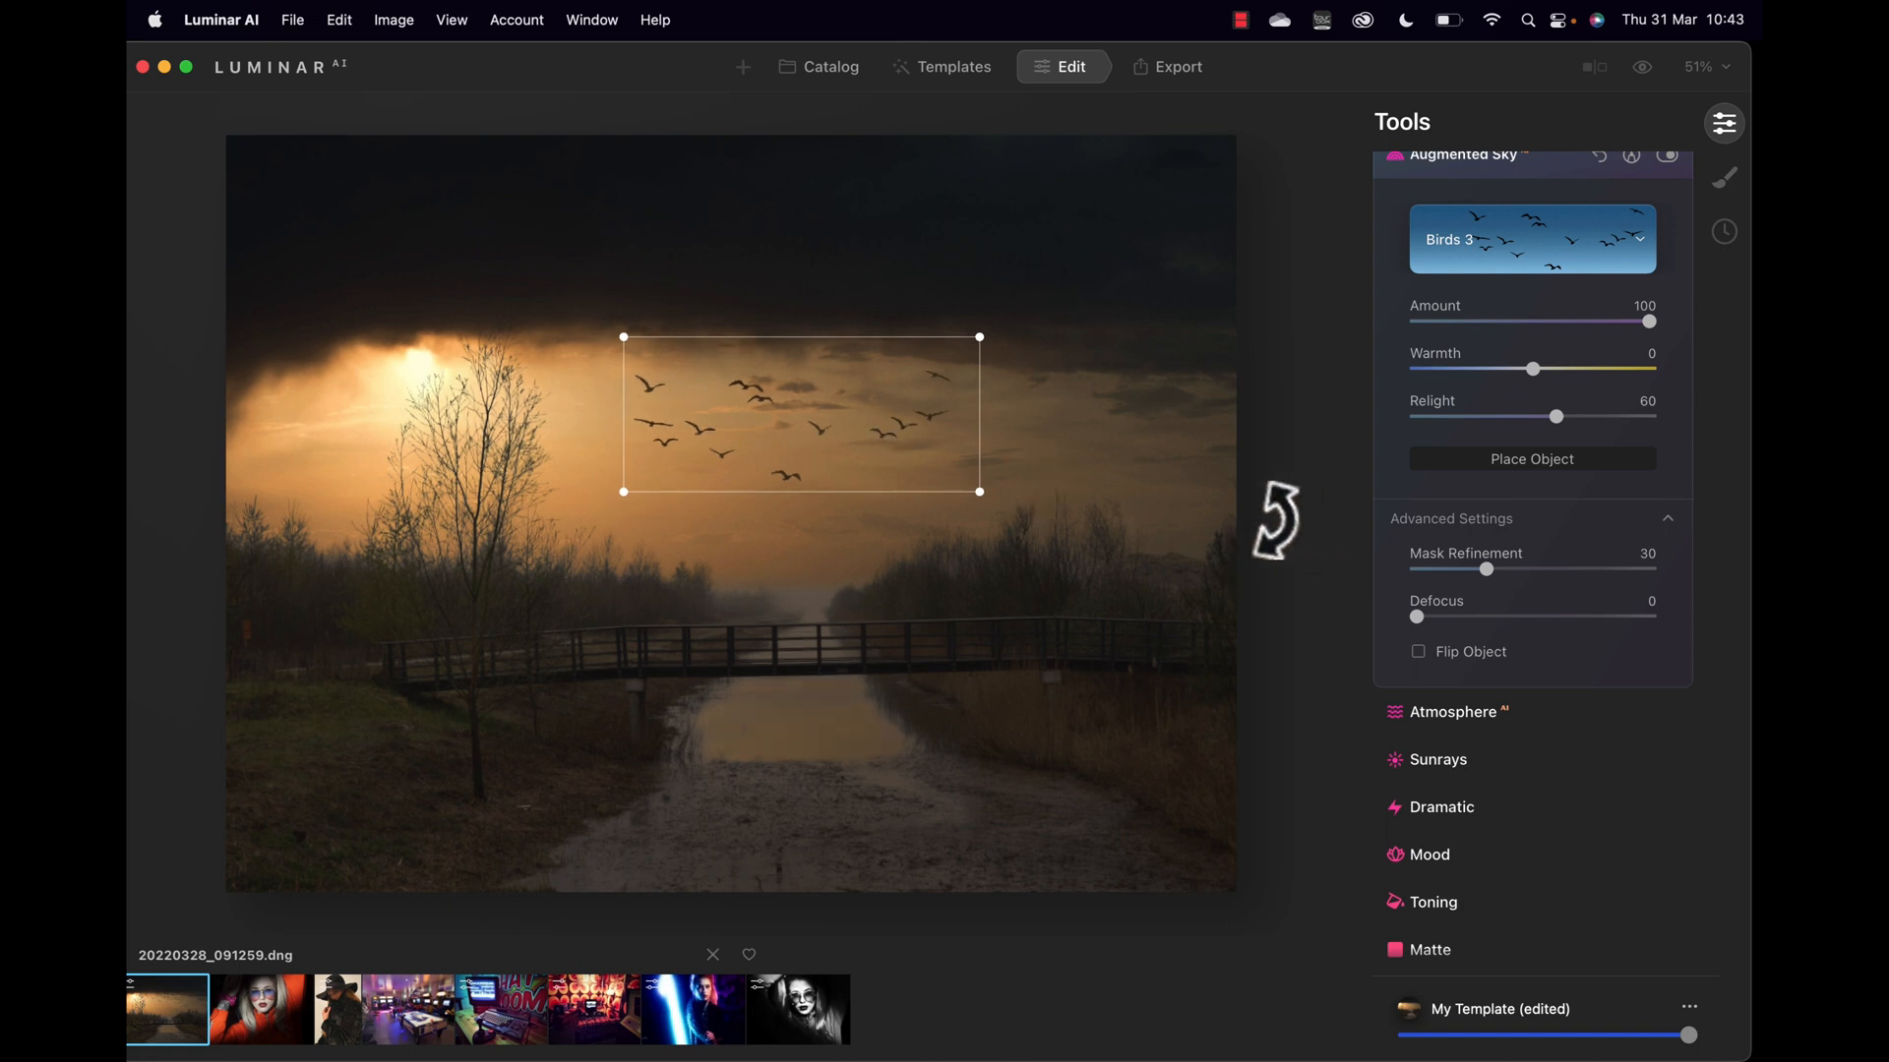
left_click_drag(976, 492, 811, 450)
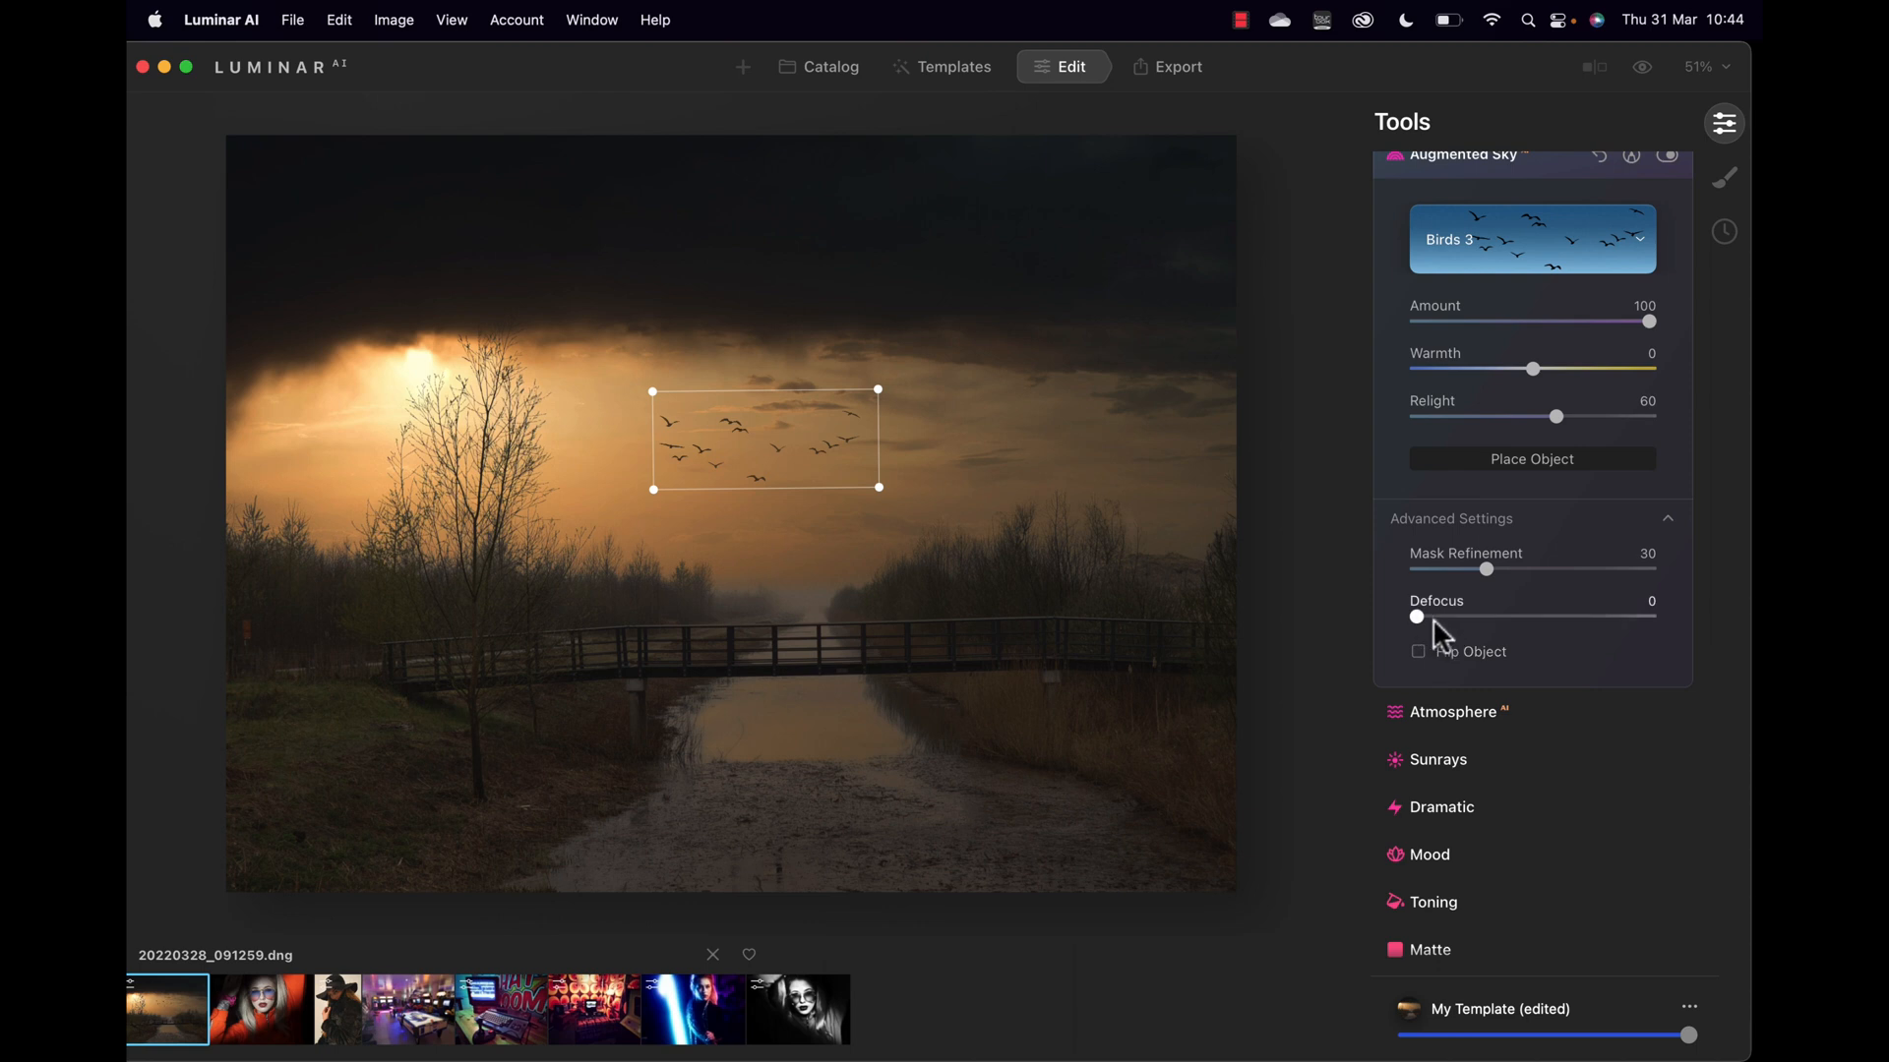
scroll(1509, 686, "down", 2)
Step: Add Layered Fog at Amount 48, Depth 64, Lightness 100, comparing against the original
left_click(1457, 658)
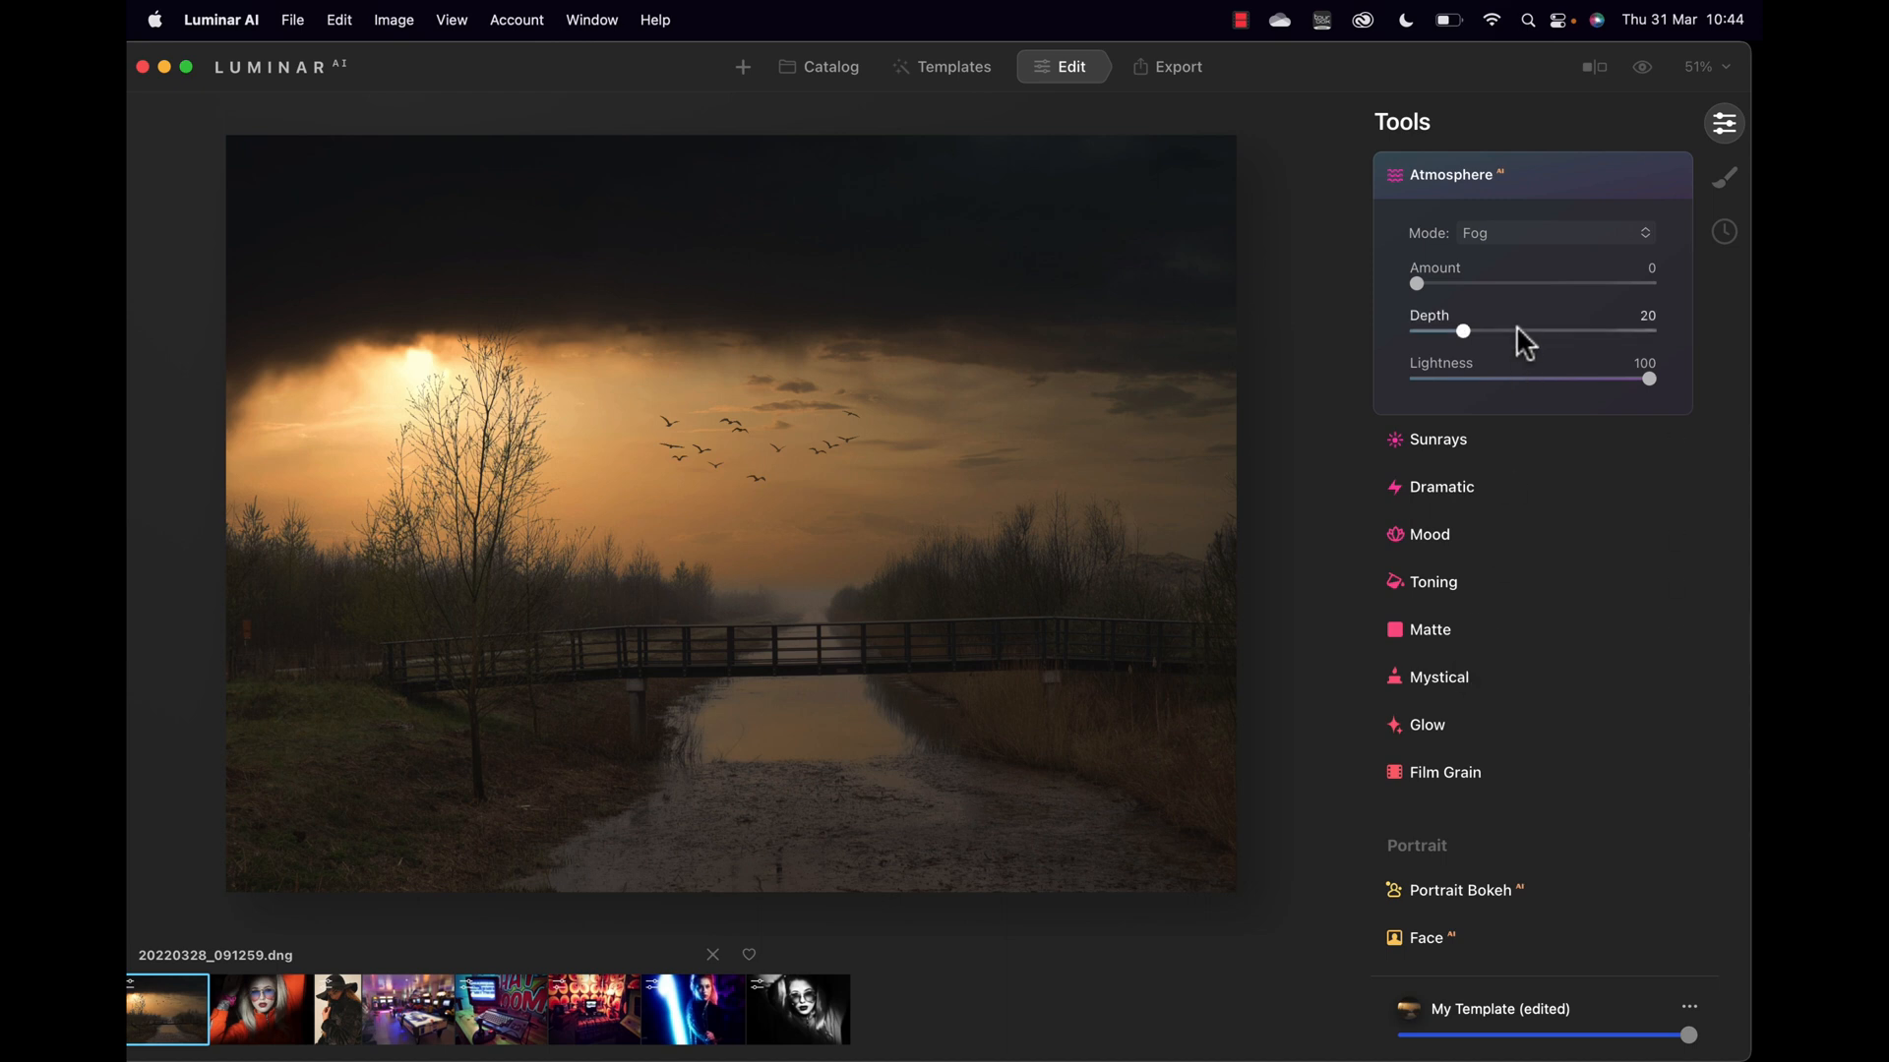
left_click(1522, 236)
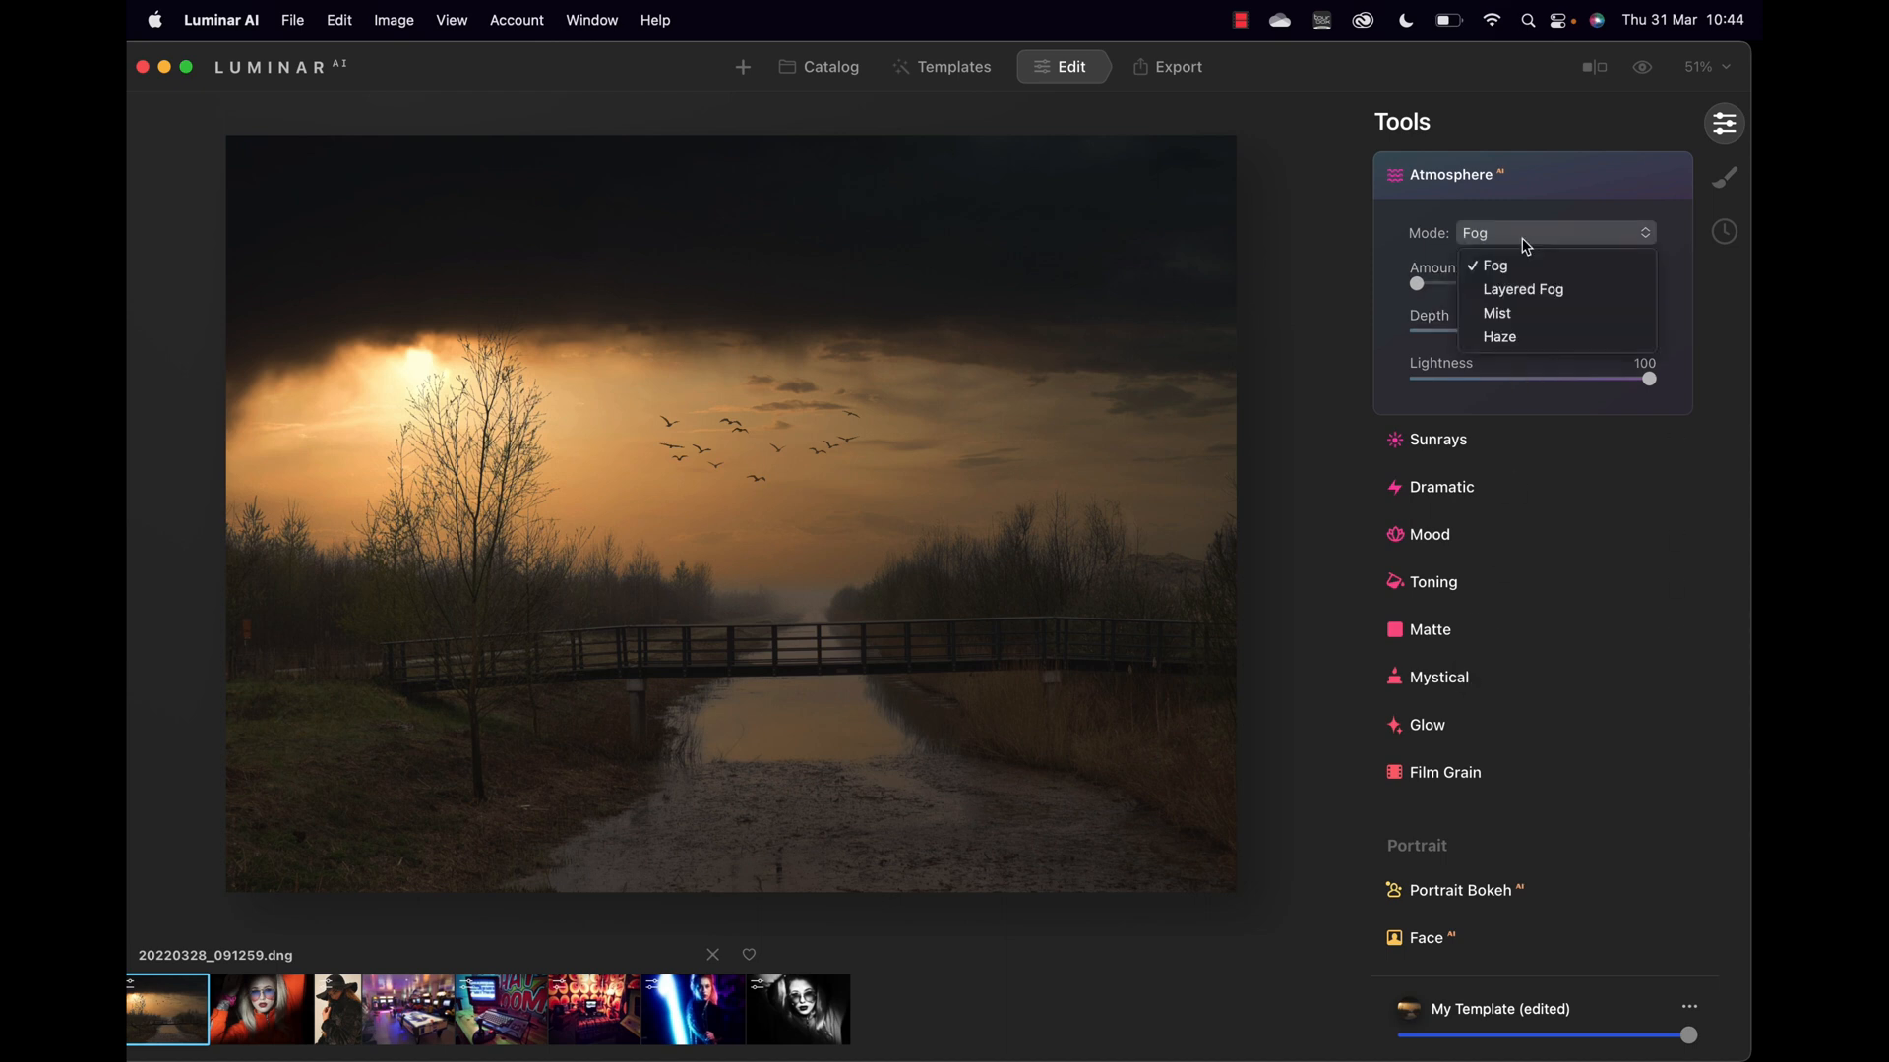
left_click(1517, 287)
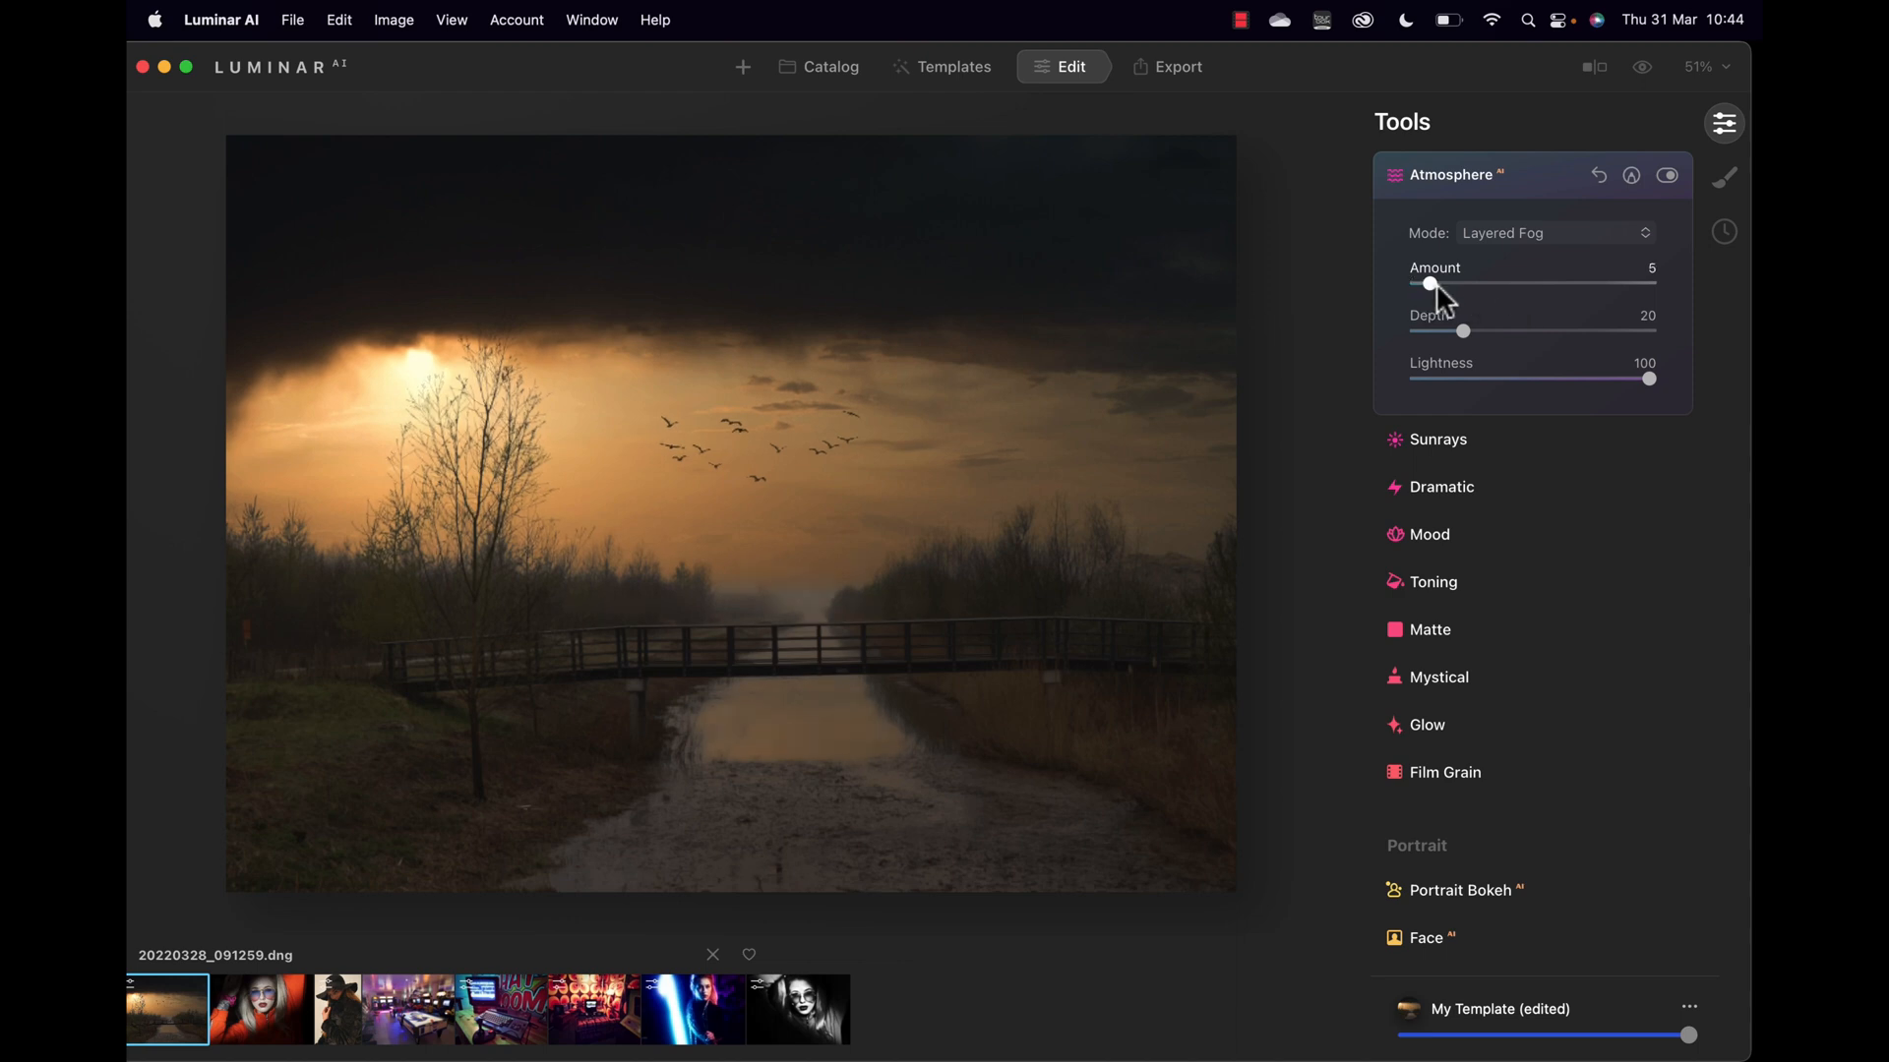
left_click_drag(1479, 291, 1578, 429)
left_click_drag(1690, 397, 1690, 398)
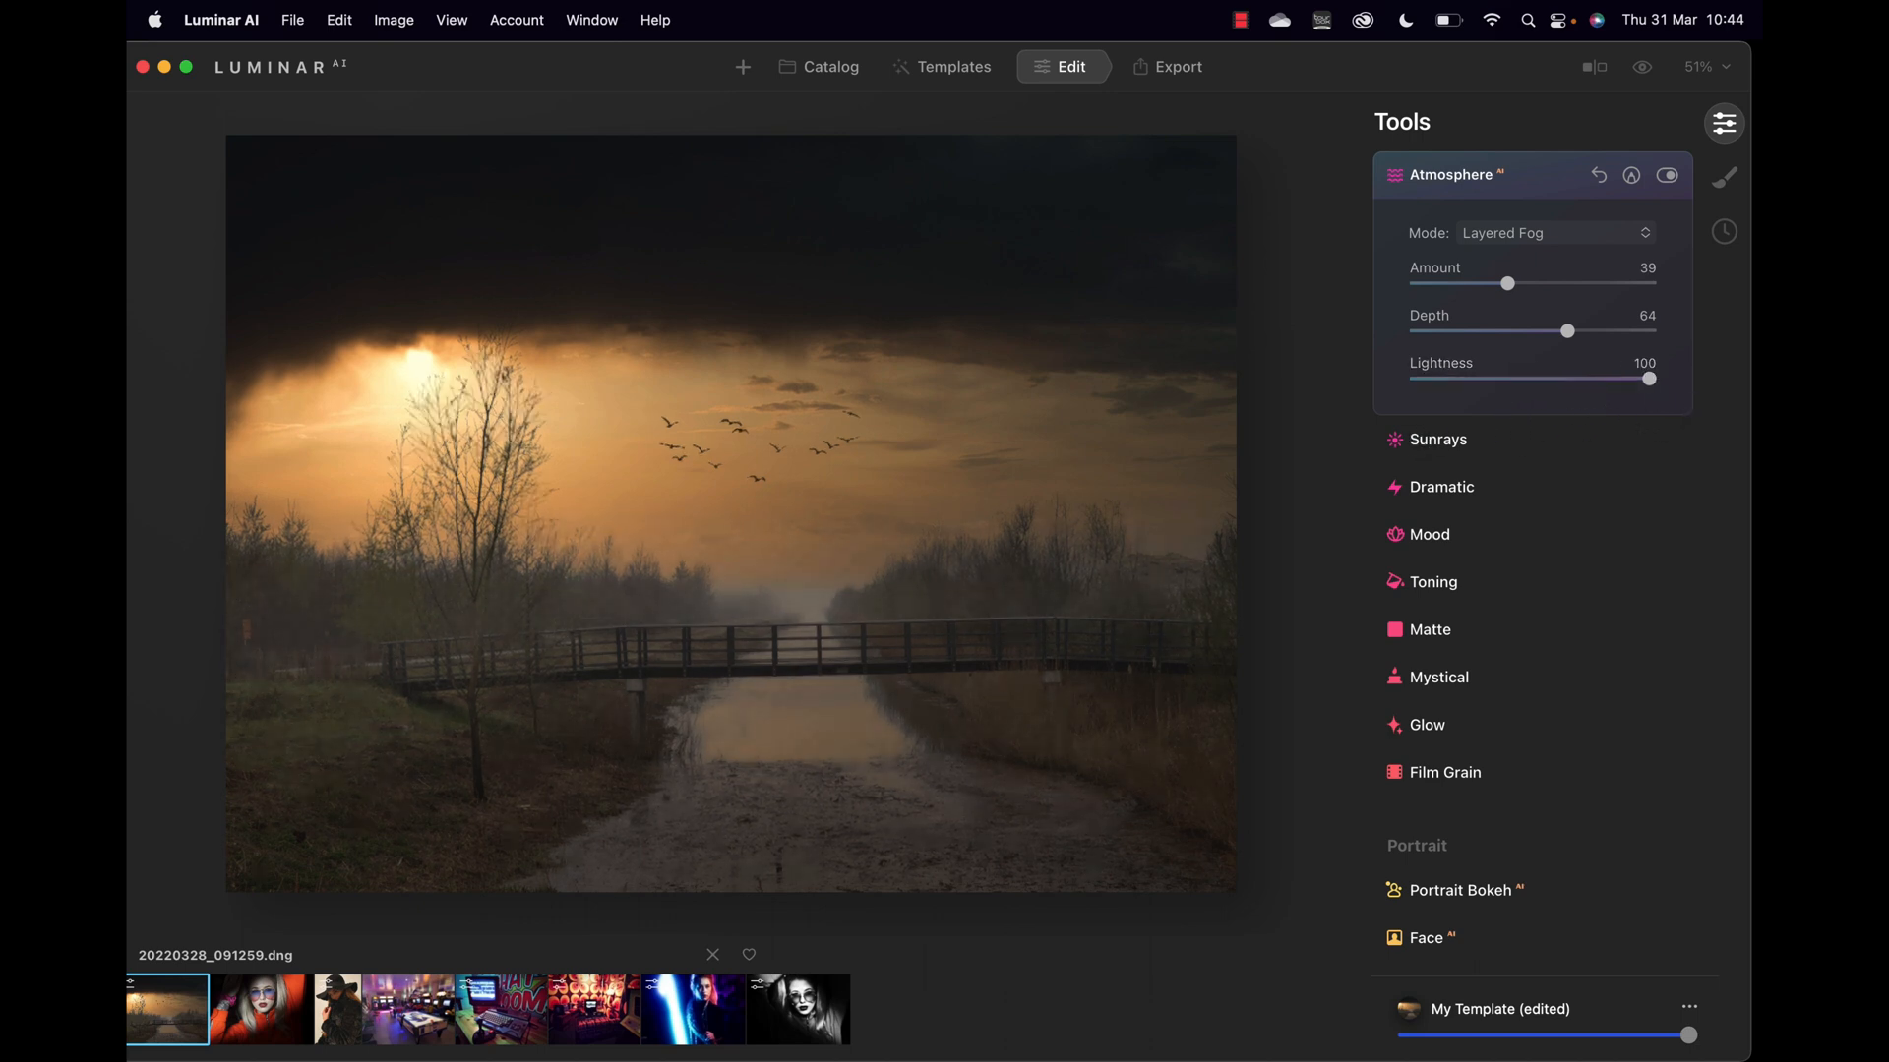
mouse_move(1506, 284)
left_mouse_down()
mouse_move(1565, 284)
mouse_move(1527, 288)
left_mouse_up()
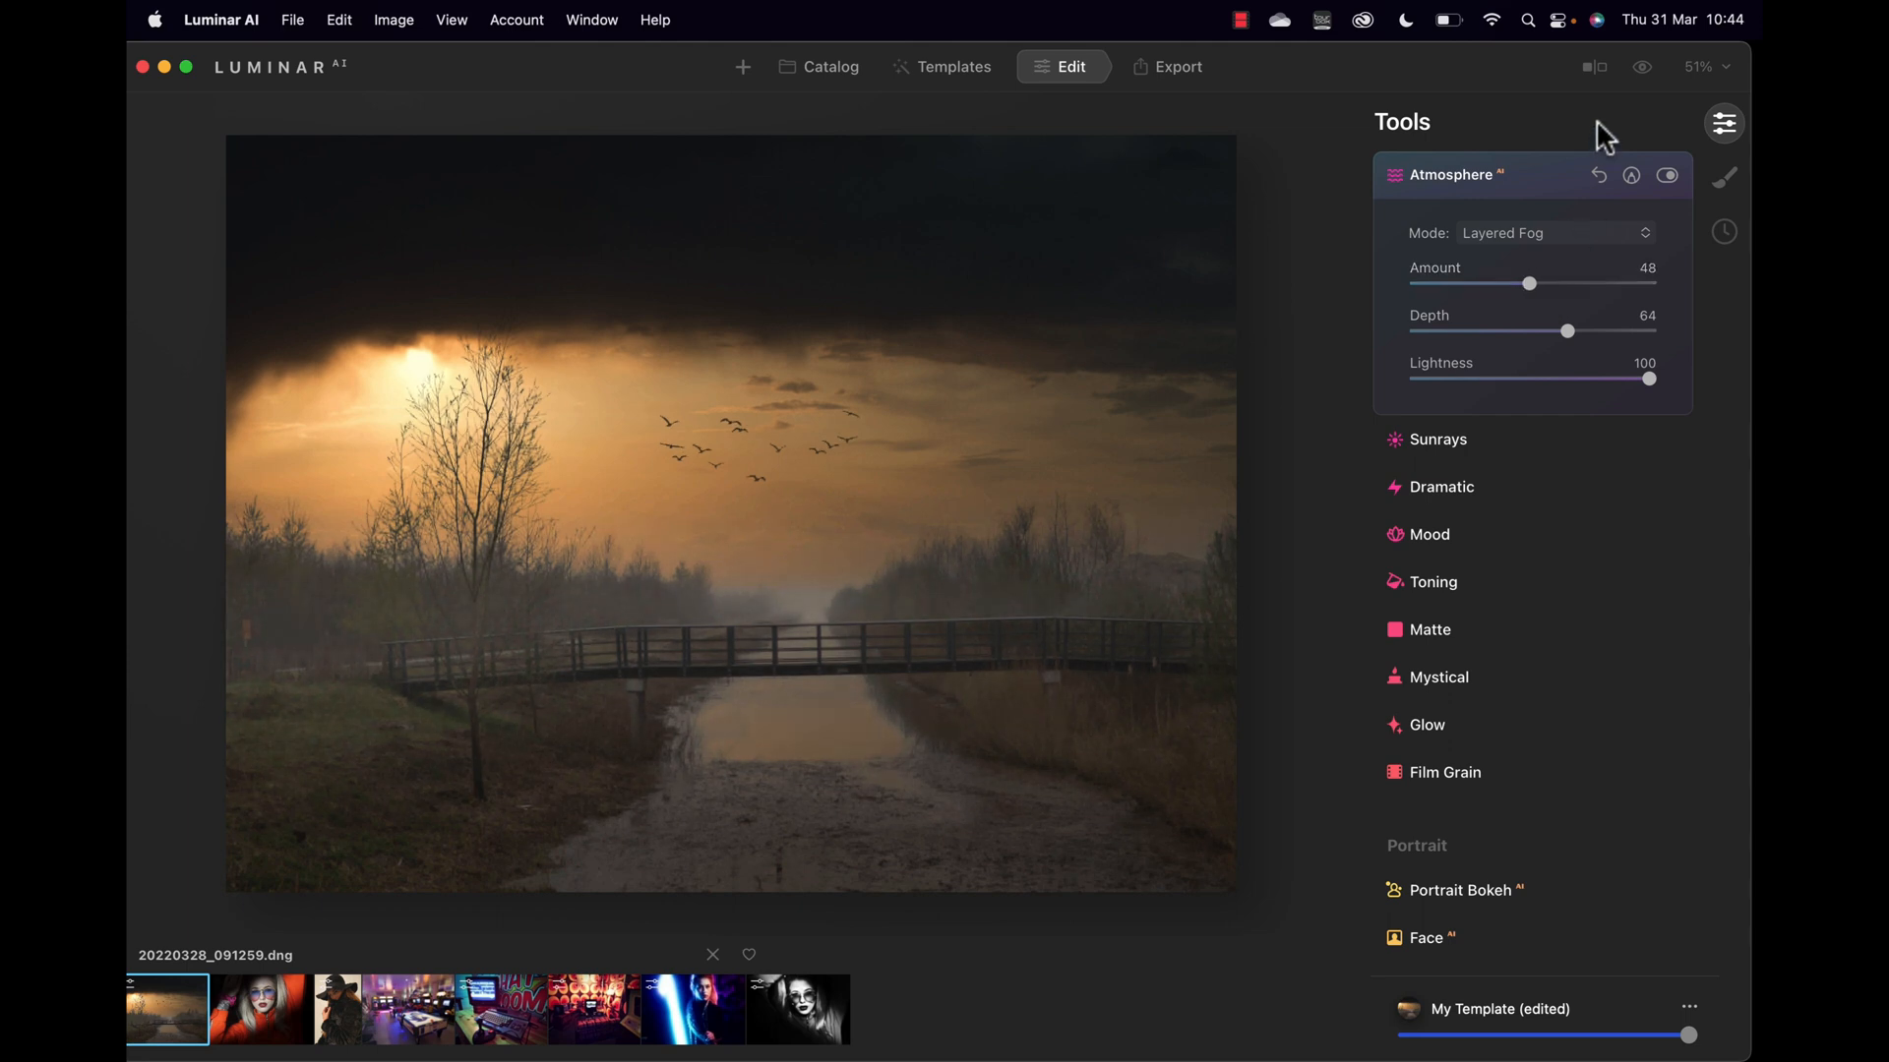
left_click(1643, 67)
left_click(1469, 441)
Step: Centre sunrays on the upper-left sun at Amount 10, Length 89, Penetration 18, and open an eraser paint mask
left_click(1531, 283)
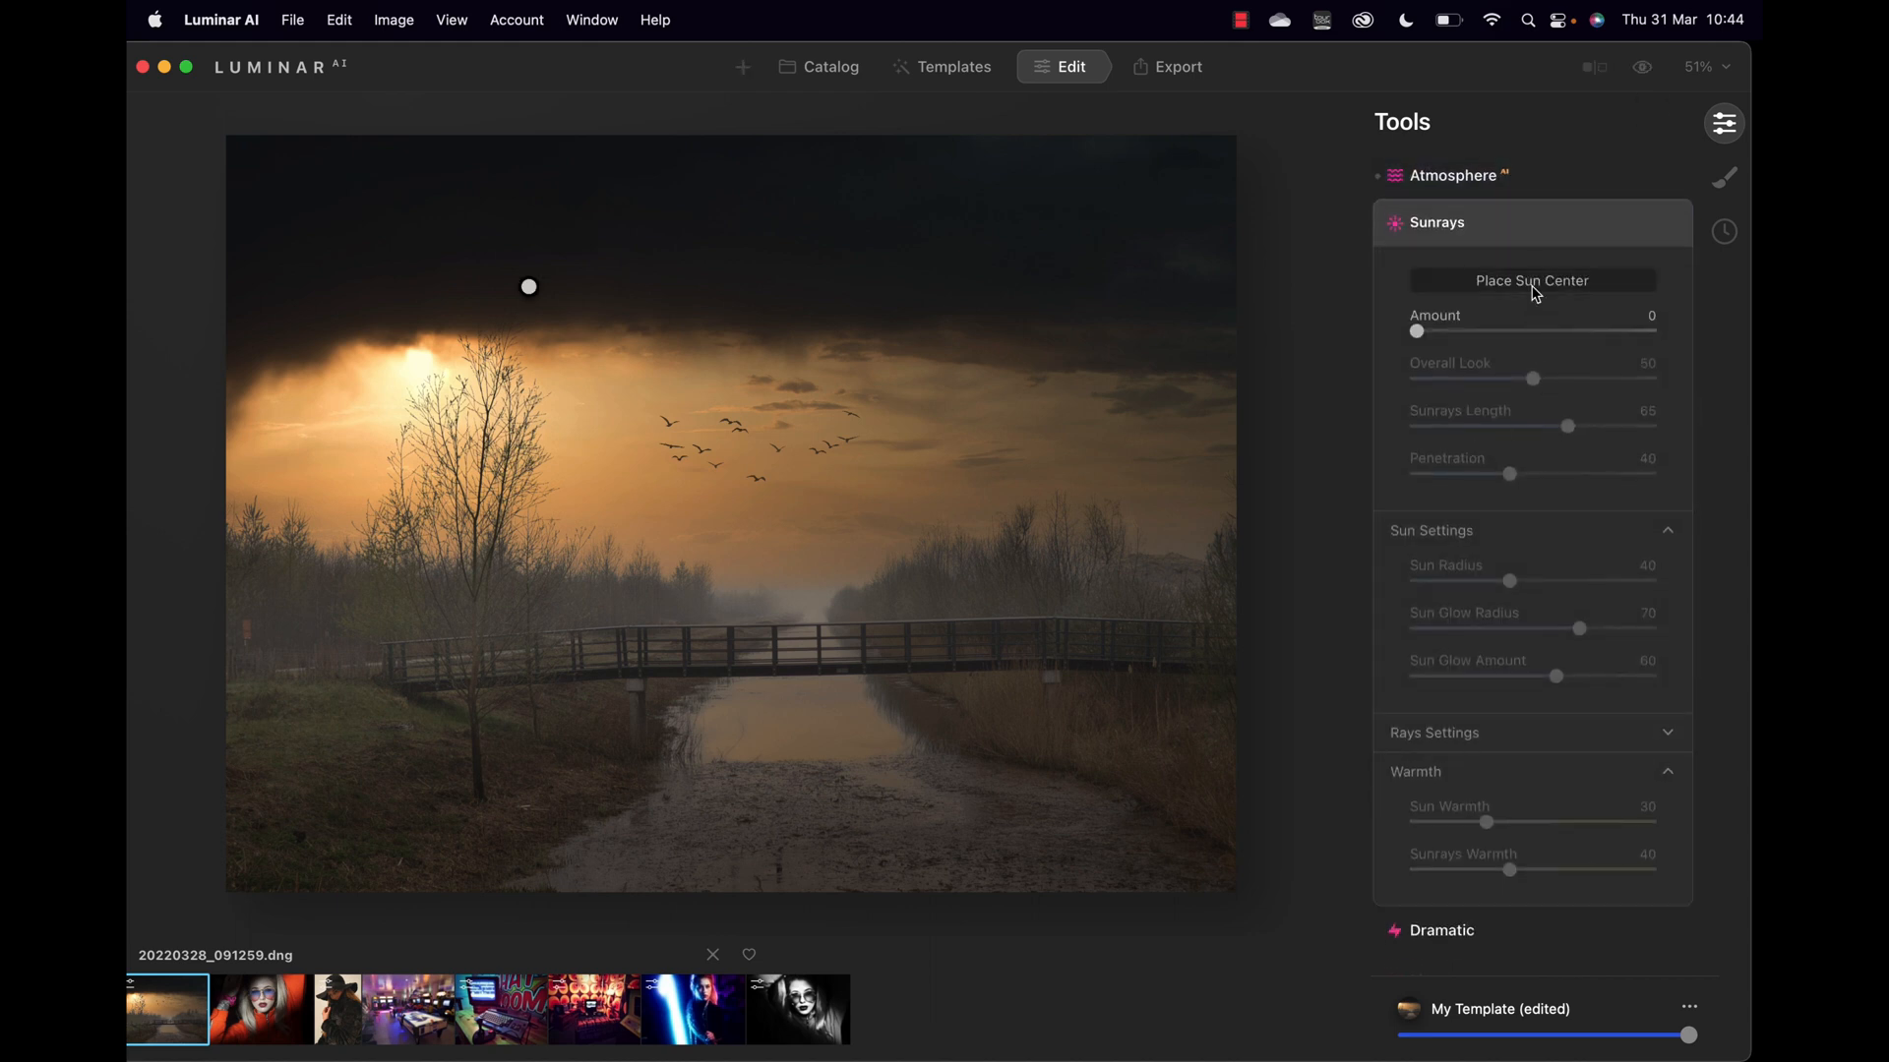
left_click_drag(530, 287, 421, 367)
mouse_move(1417, 331)
left_mouse_down()
mouse_move(1449, 335)
mouse_move(1417, 339)
left_mouse_up()
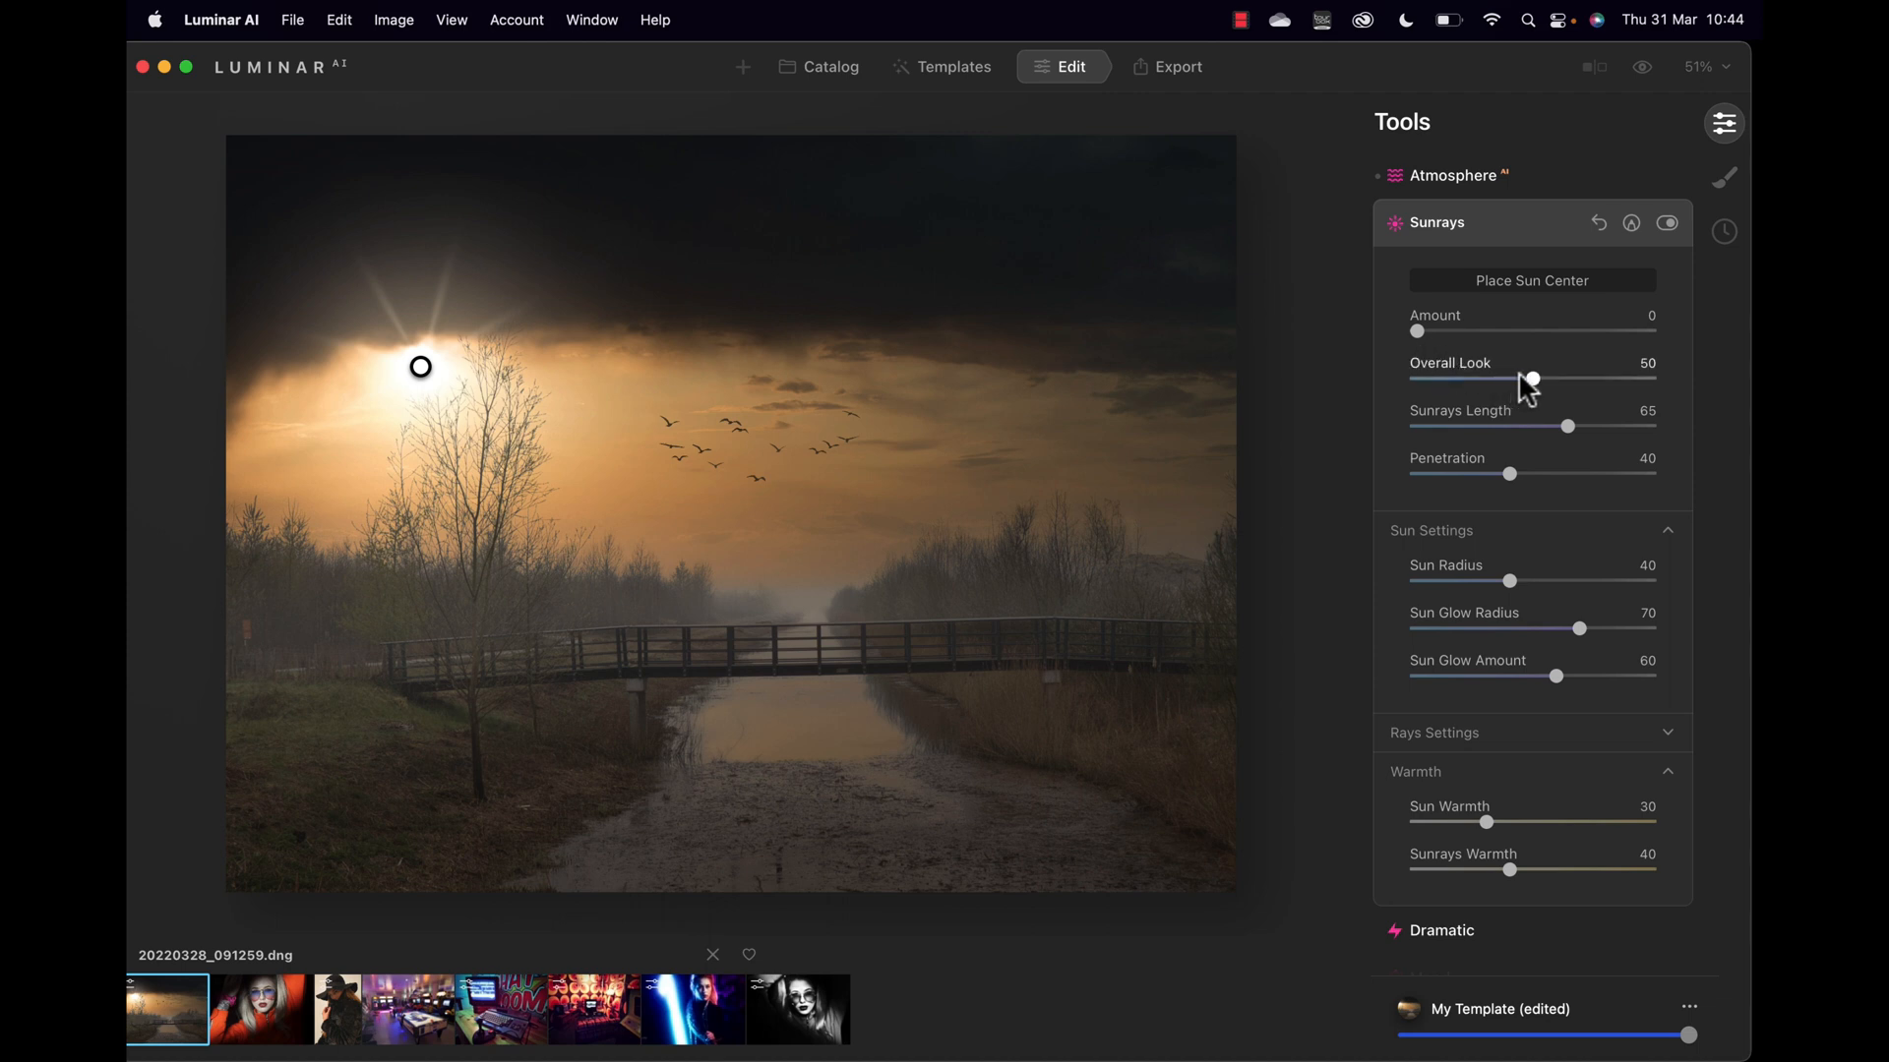
left_click_drag(1528, 381, 1598, 429)
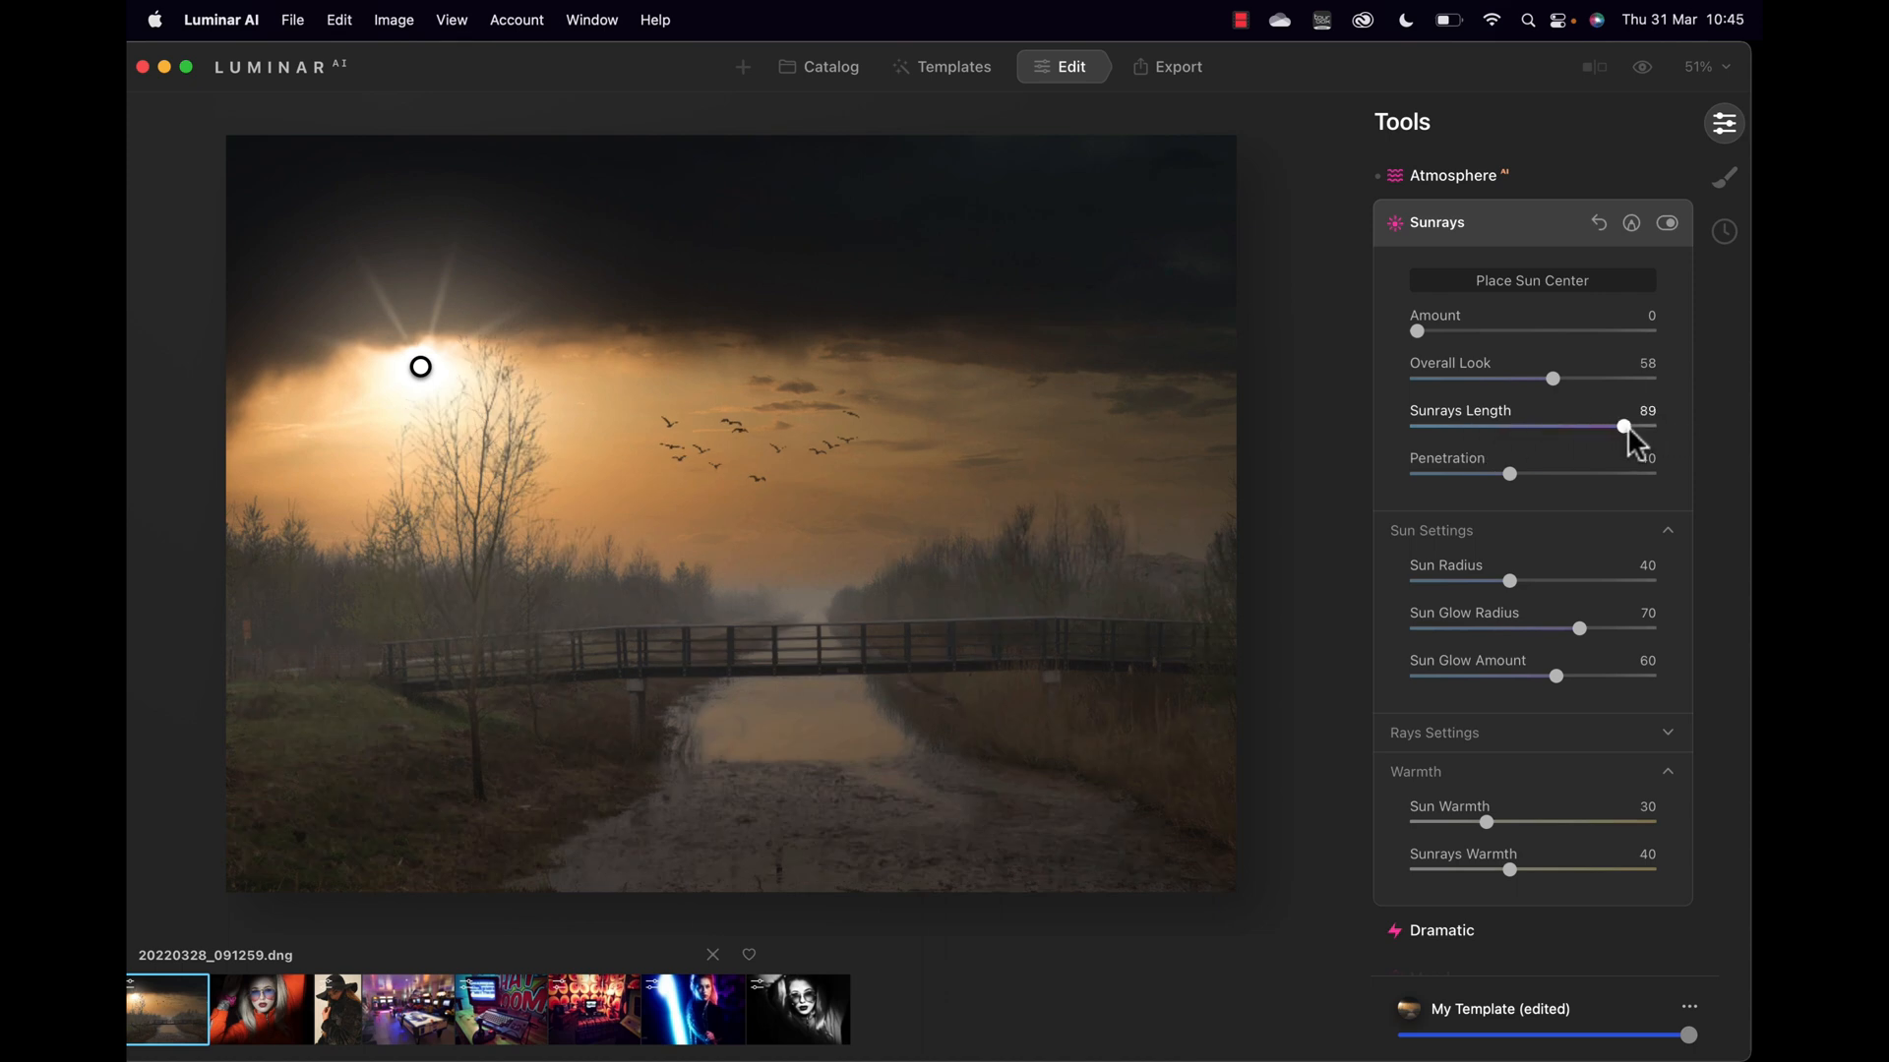
left_click_drag(1509, 472, 1548, 474)
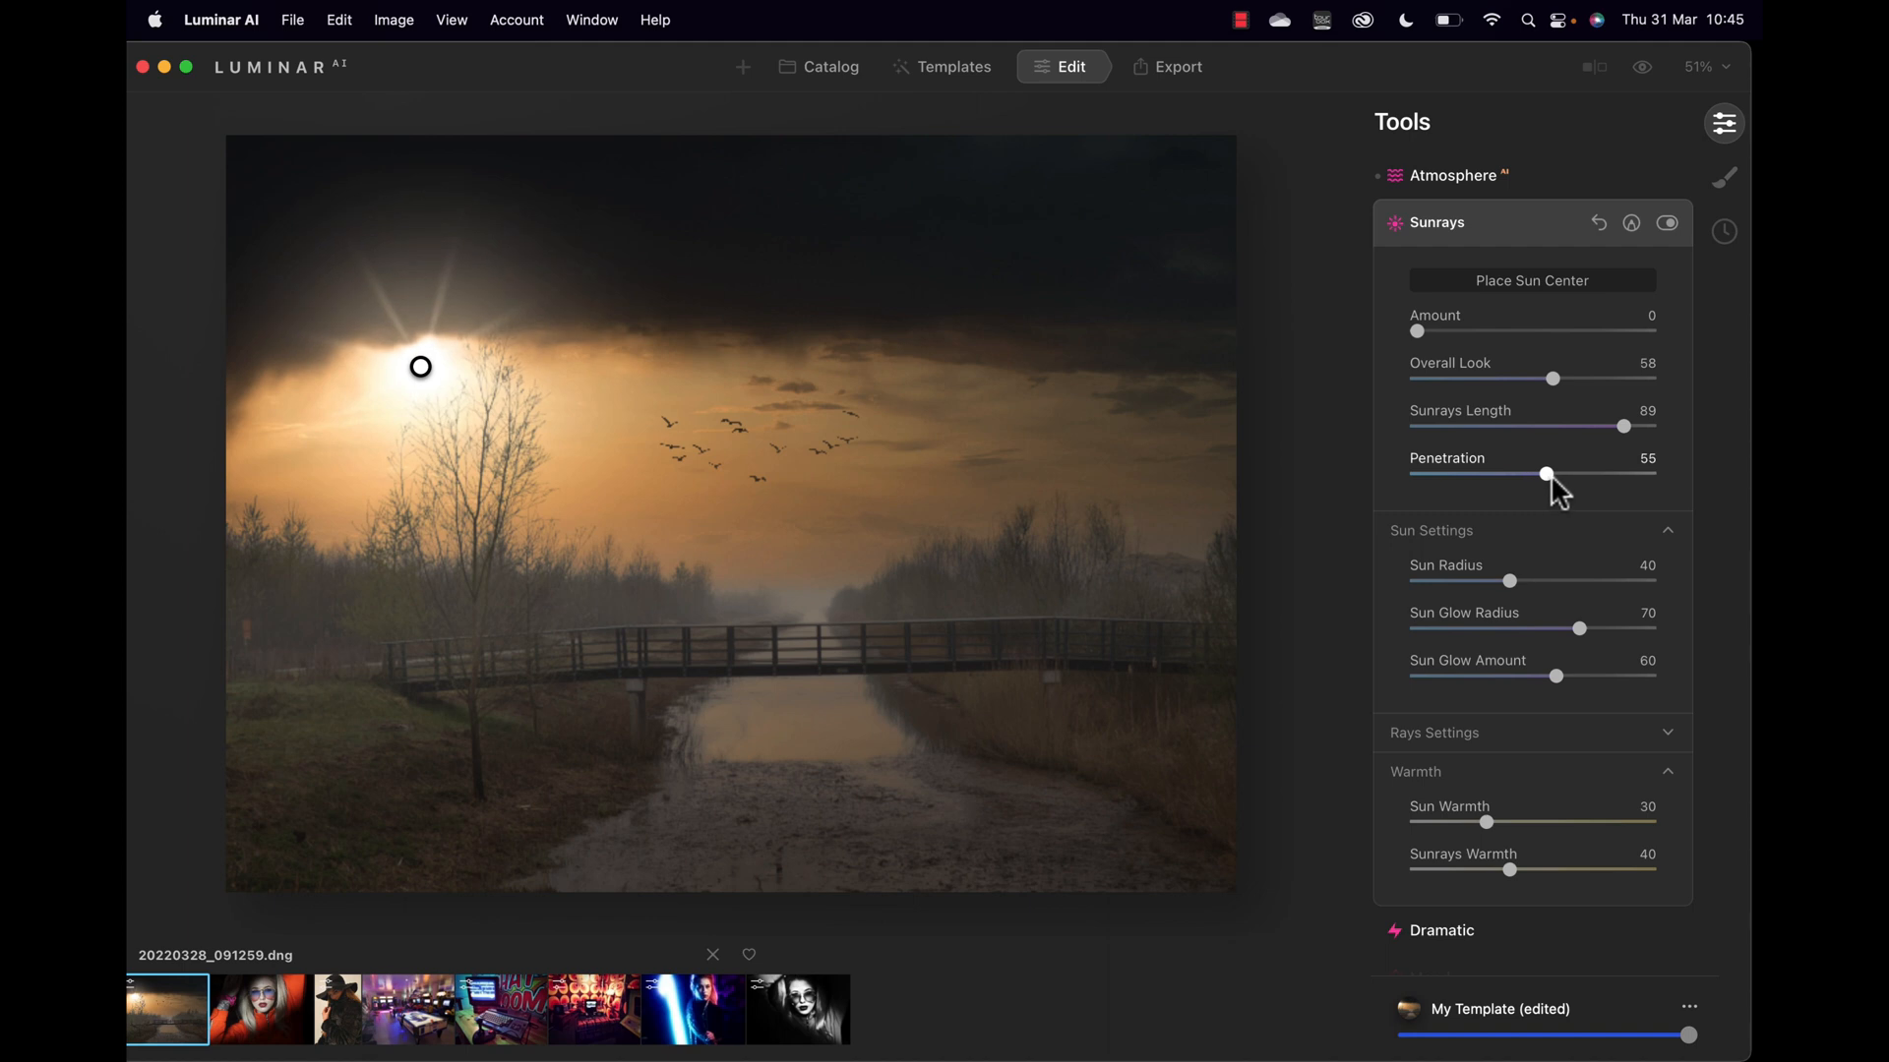
left_click_drag(1419, 330, 1439, 331)
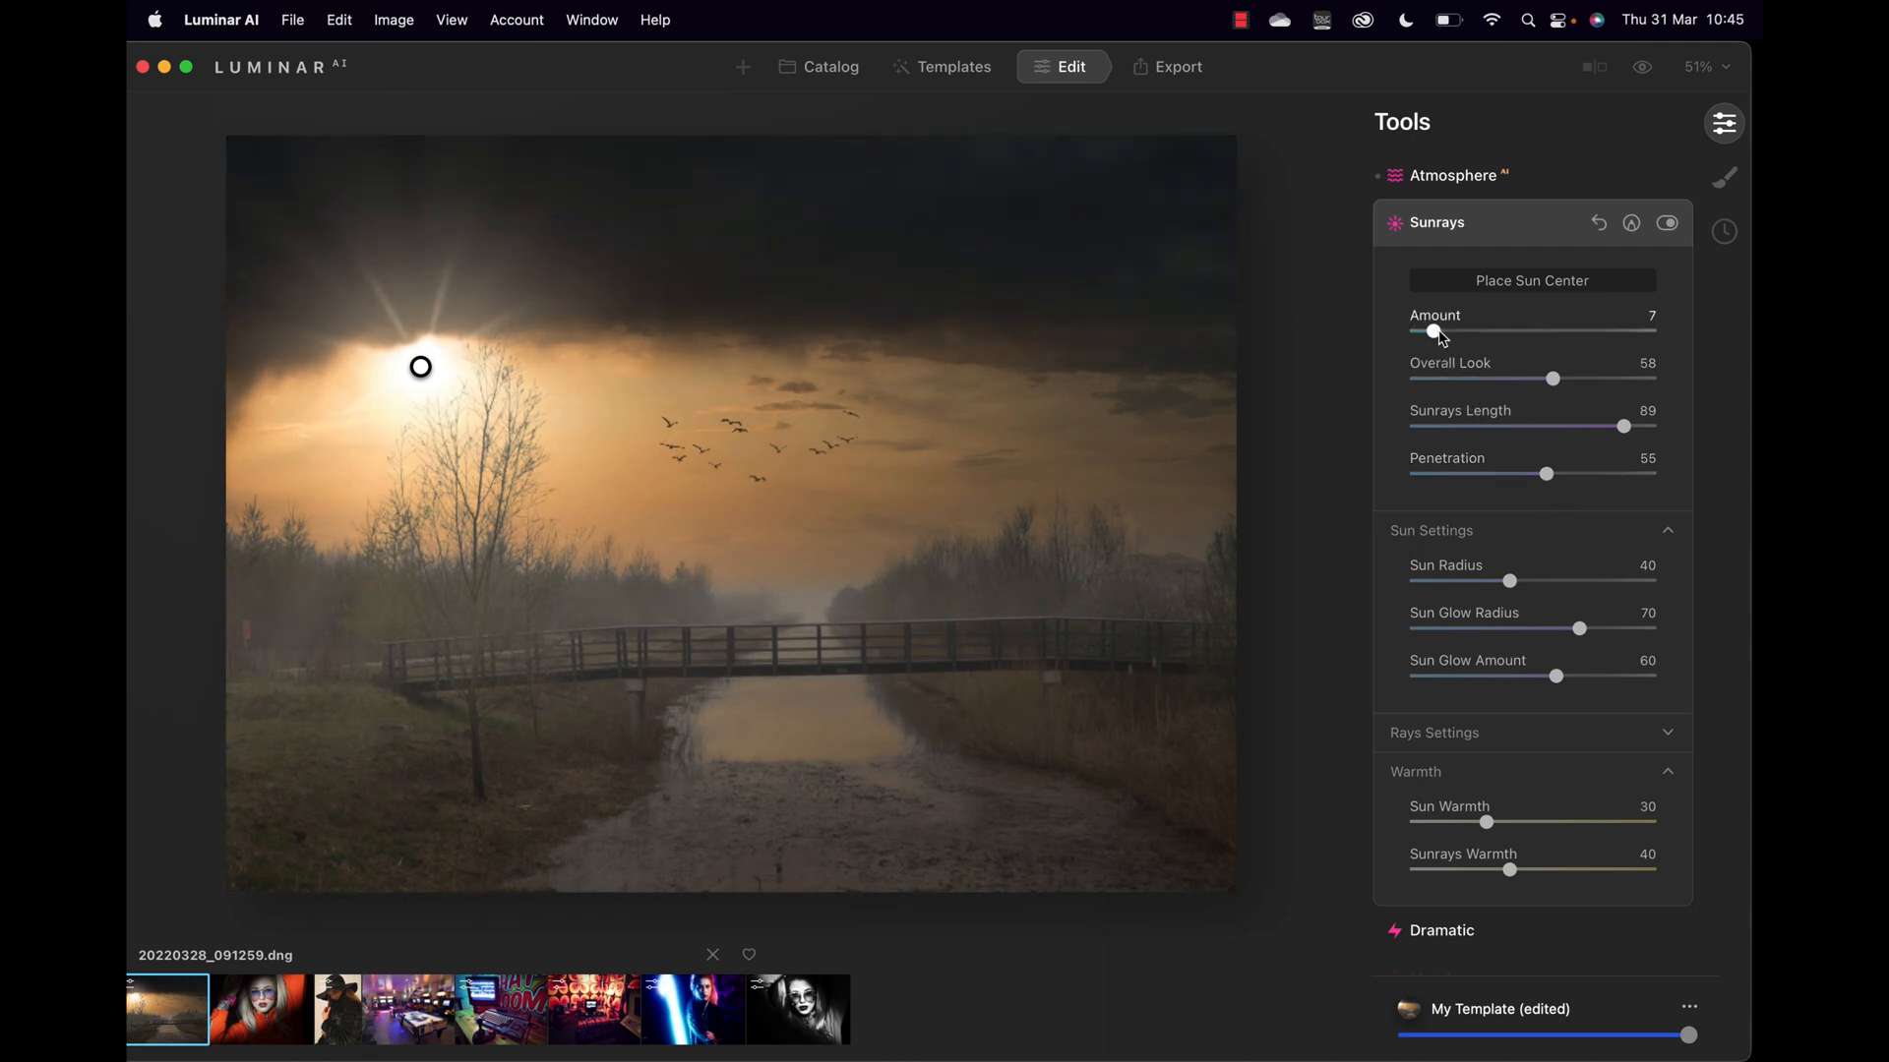
left_click_drag(1546, 472, 1450, 477)
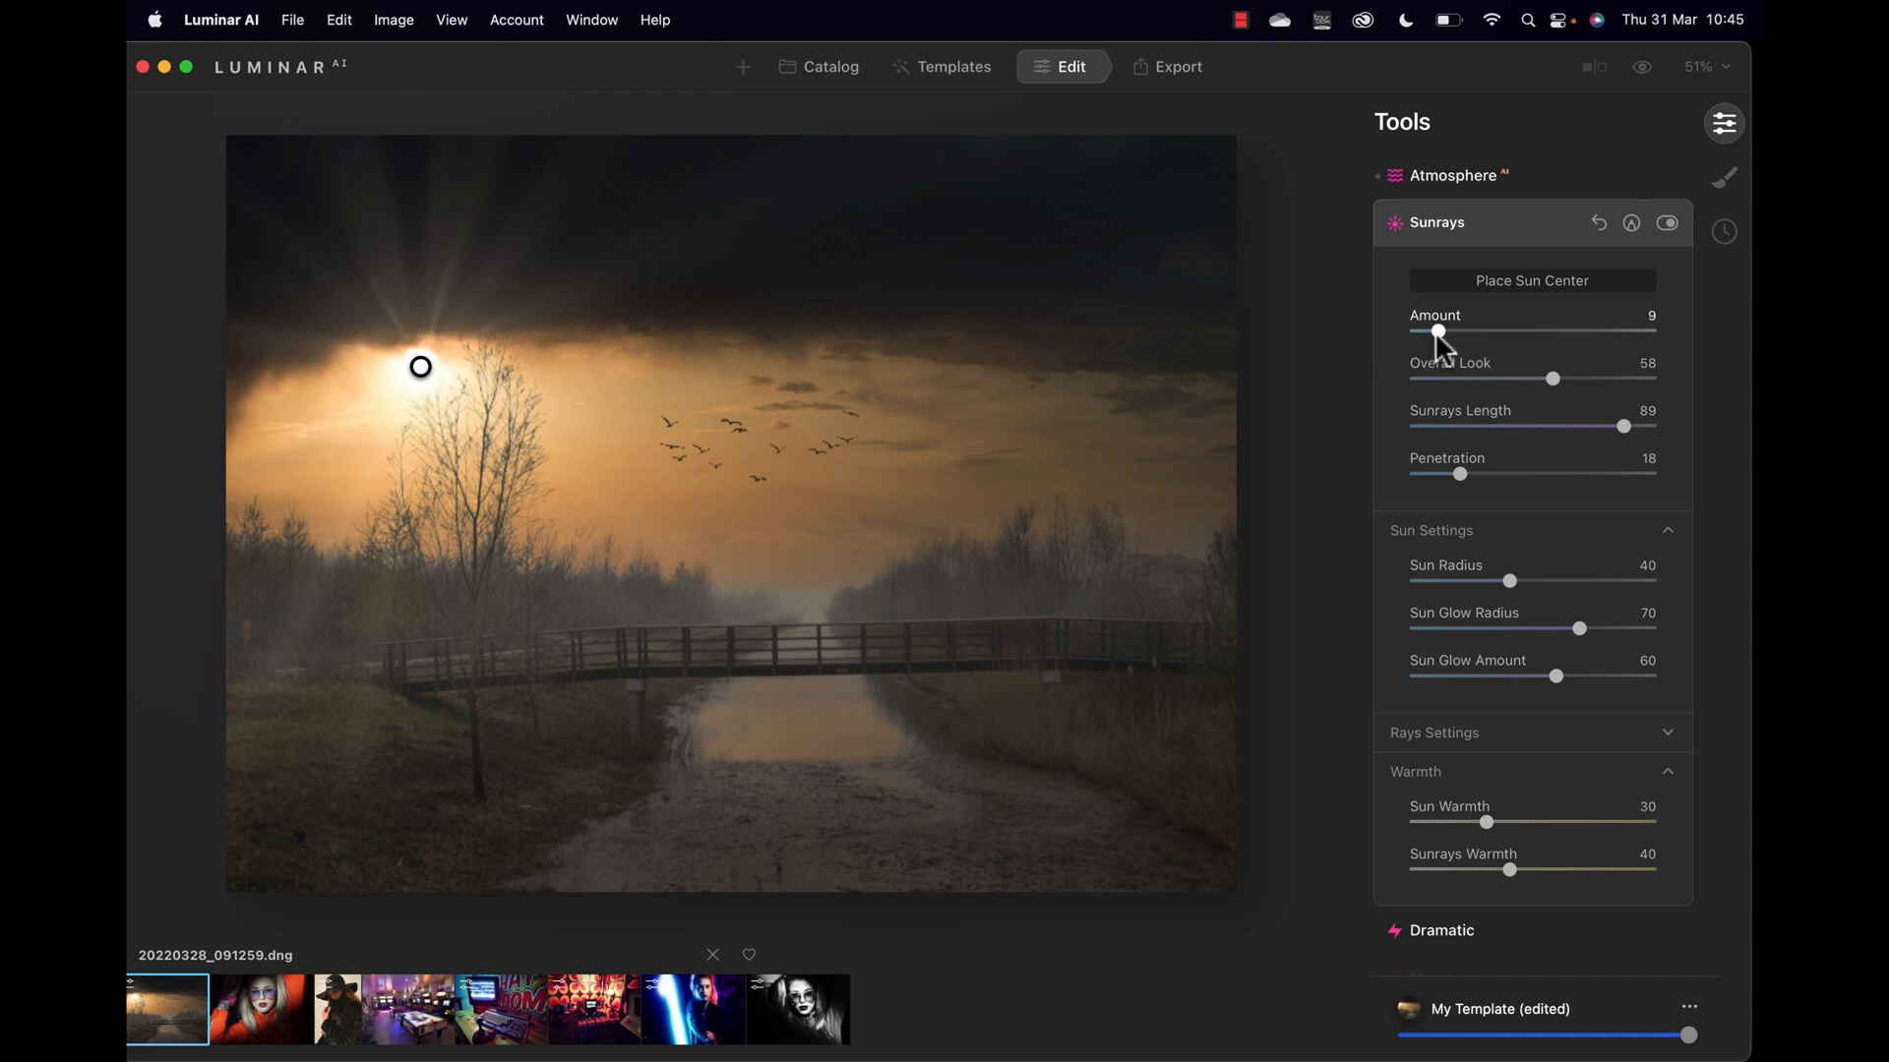
left_click(1630, 225)
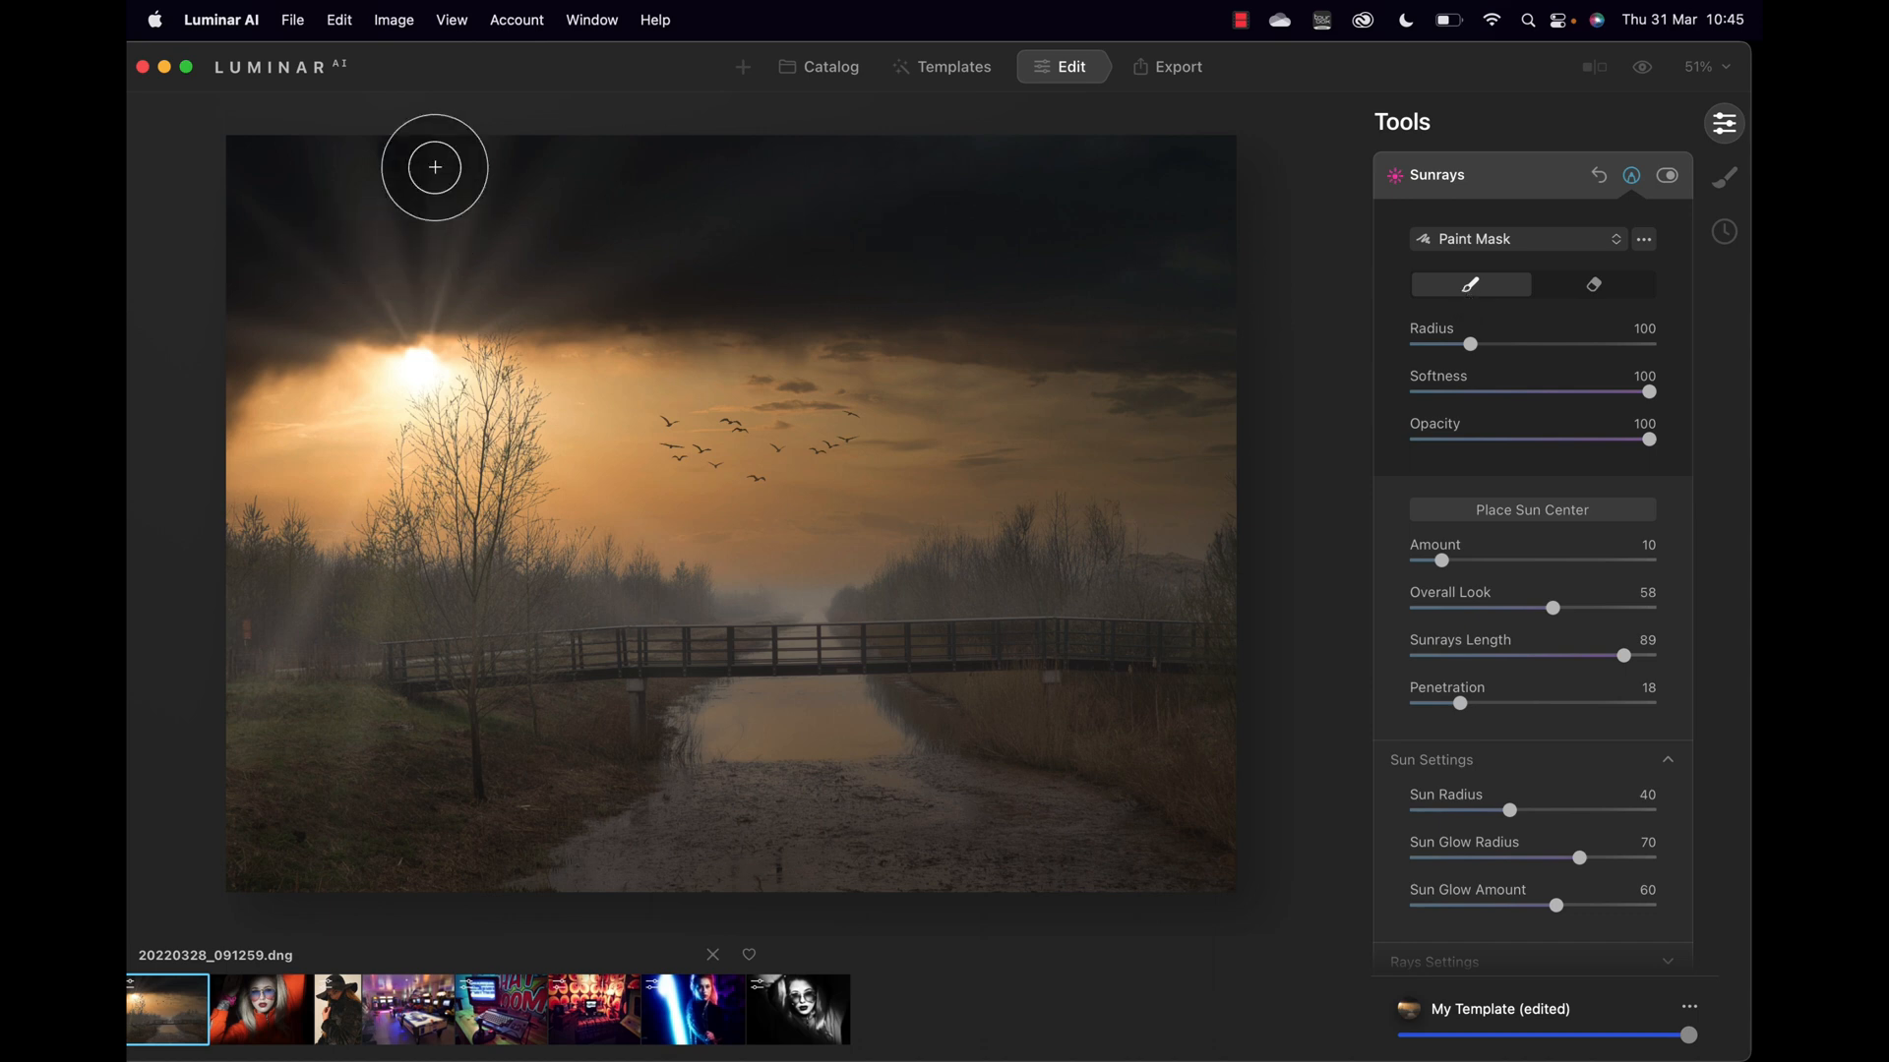
left_click(1603, 284)
Step: Erase sunrays from the top band with a radius-194 brush and set Amount to 16
left_click(1526, 347)
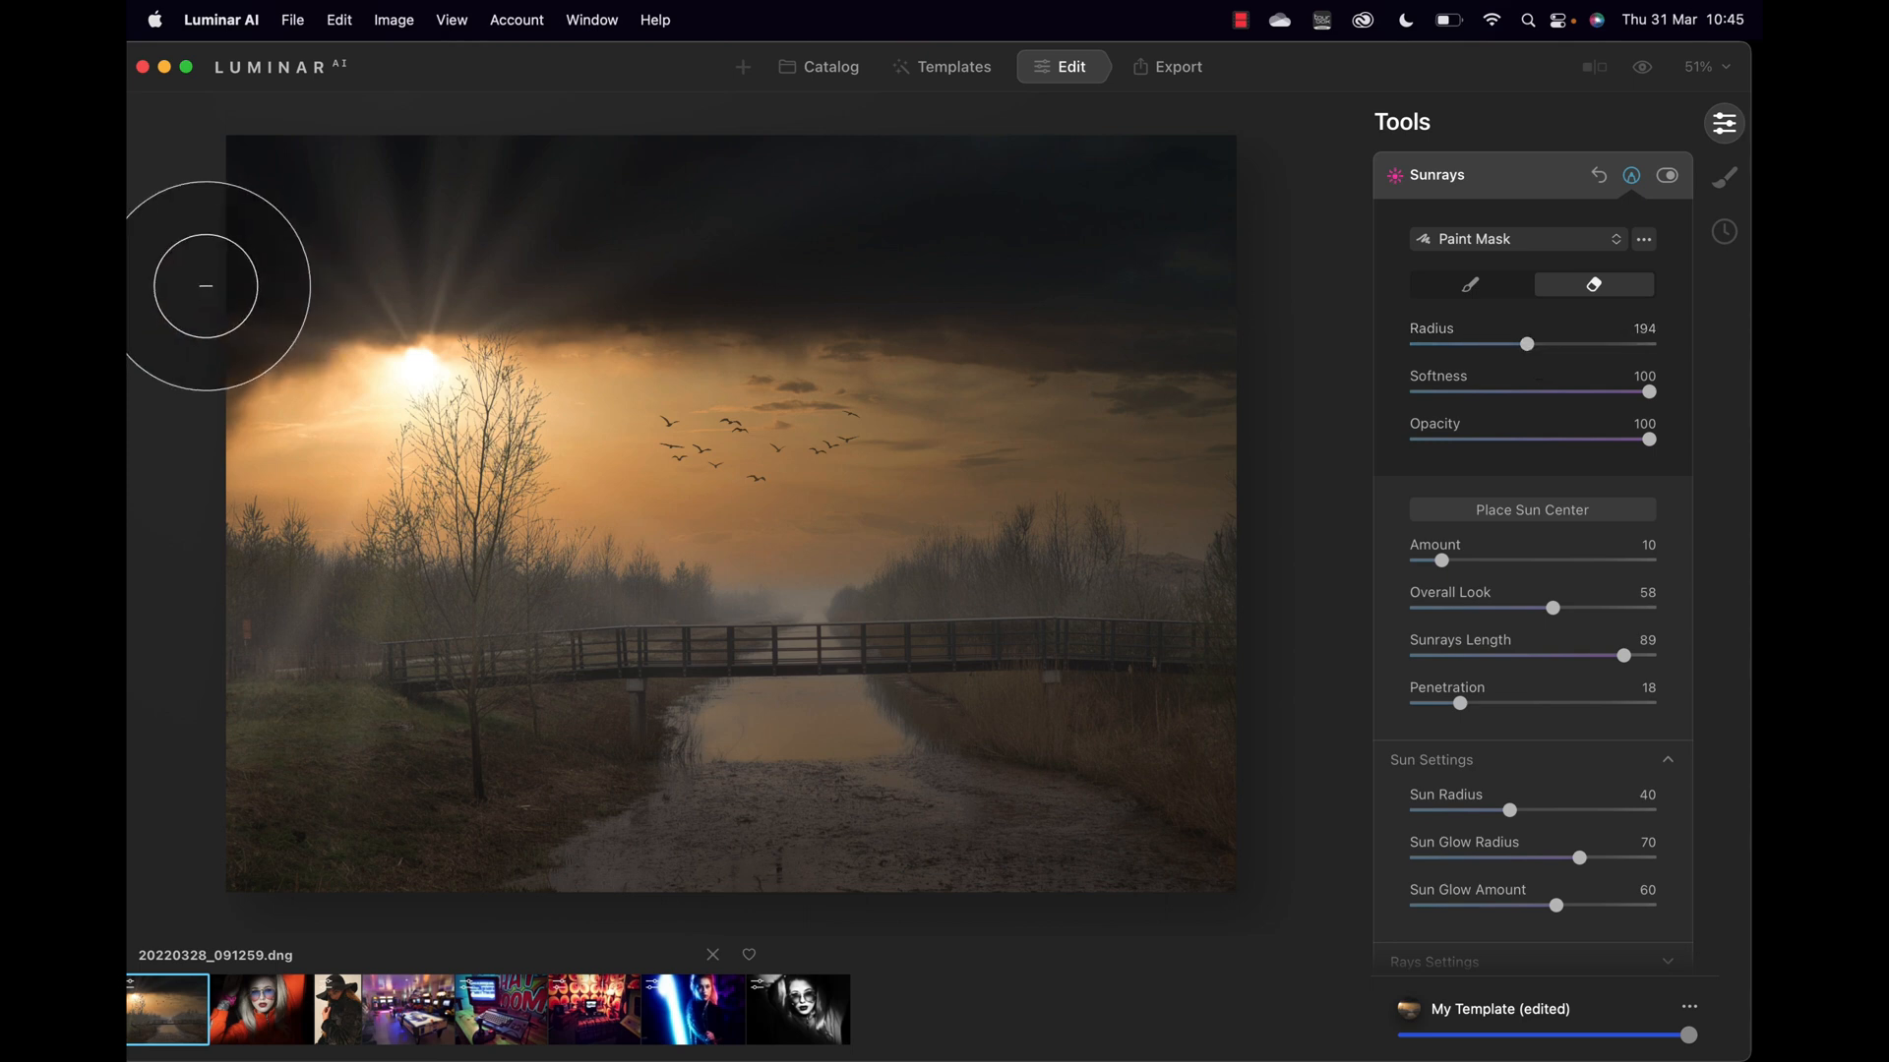
mouse_move(302, 205)
left_mouse_down()
mouse_move(875, 228)
mouse_move(266, 226)
mouse_move(987, 277)
mouse_move(1185, 243)
mouse_move(938, 172)
mouse_move(808, 161)
mouse_move(1210, 194)
left_mouse_up()
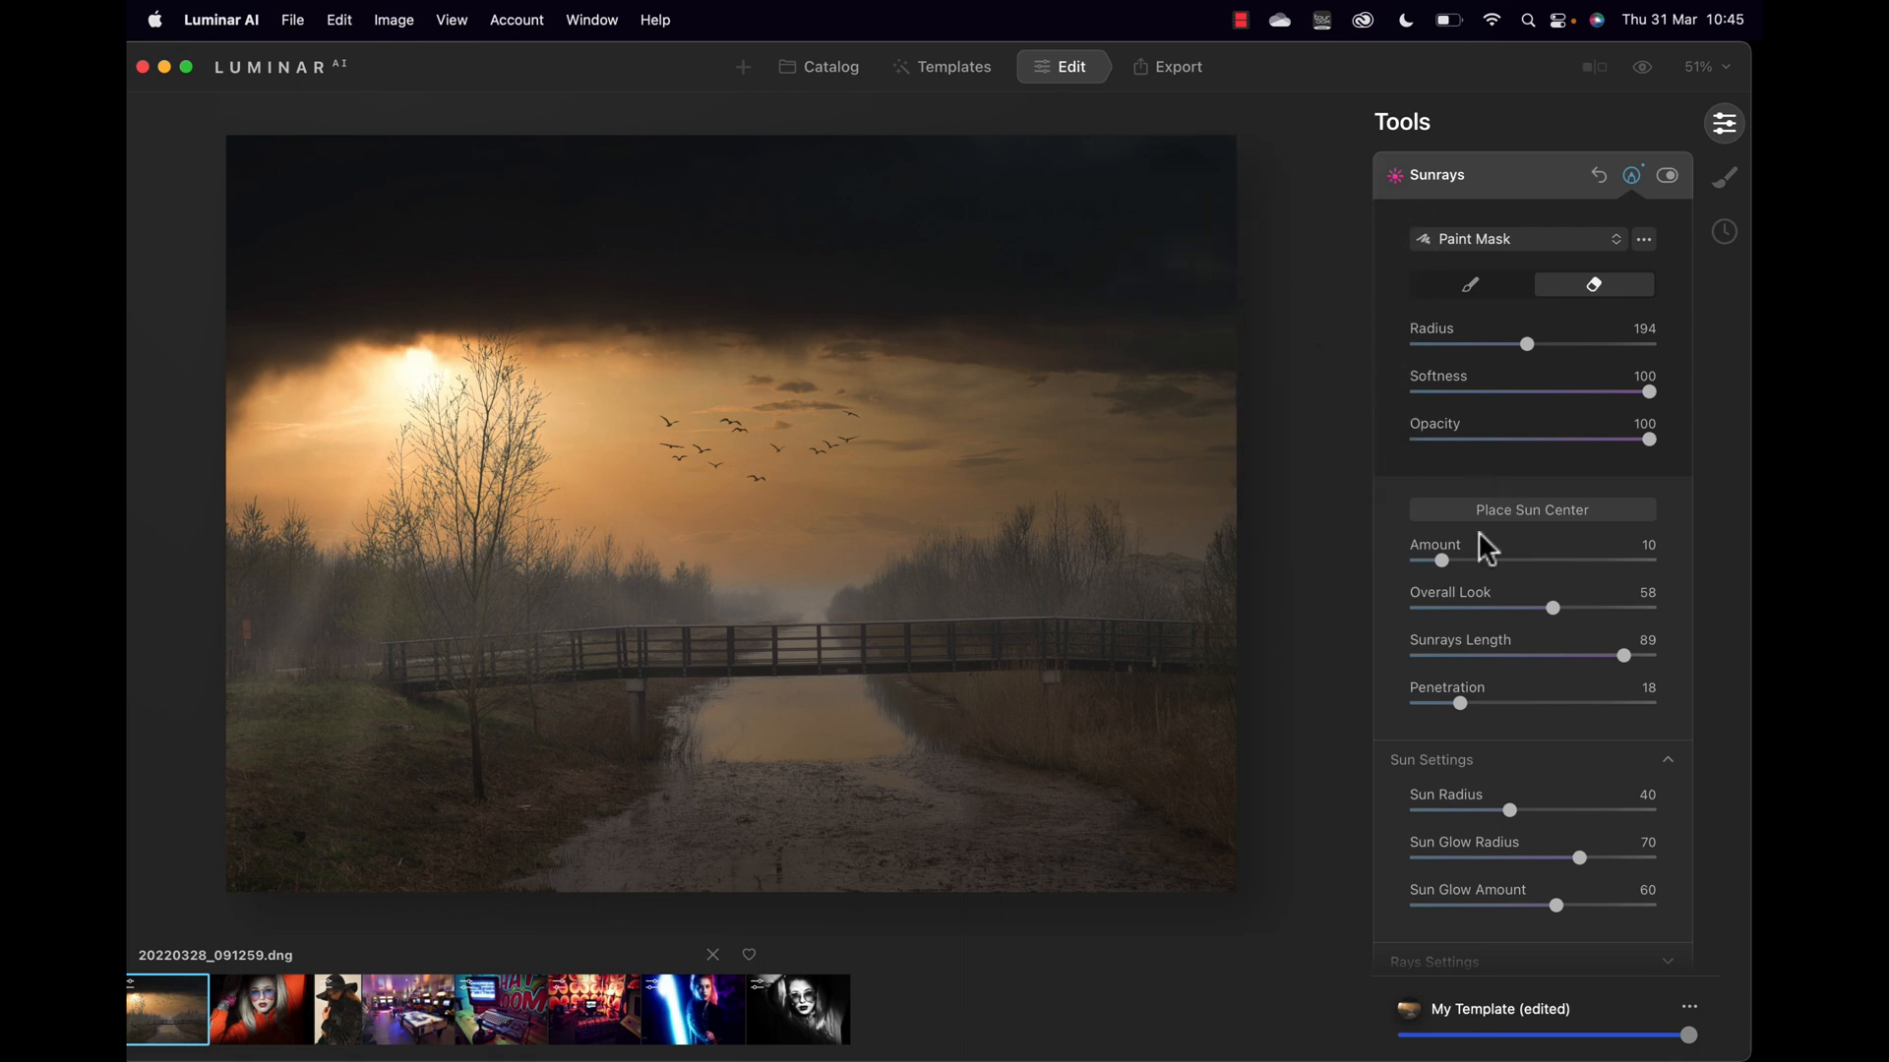
left_click_drag(1441, 559, 1485, 553)
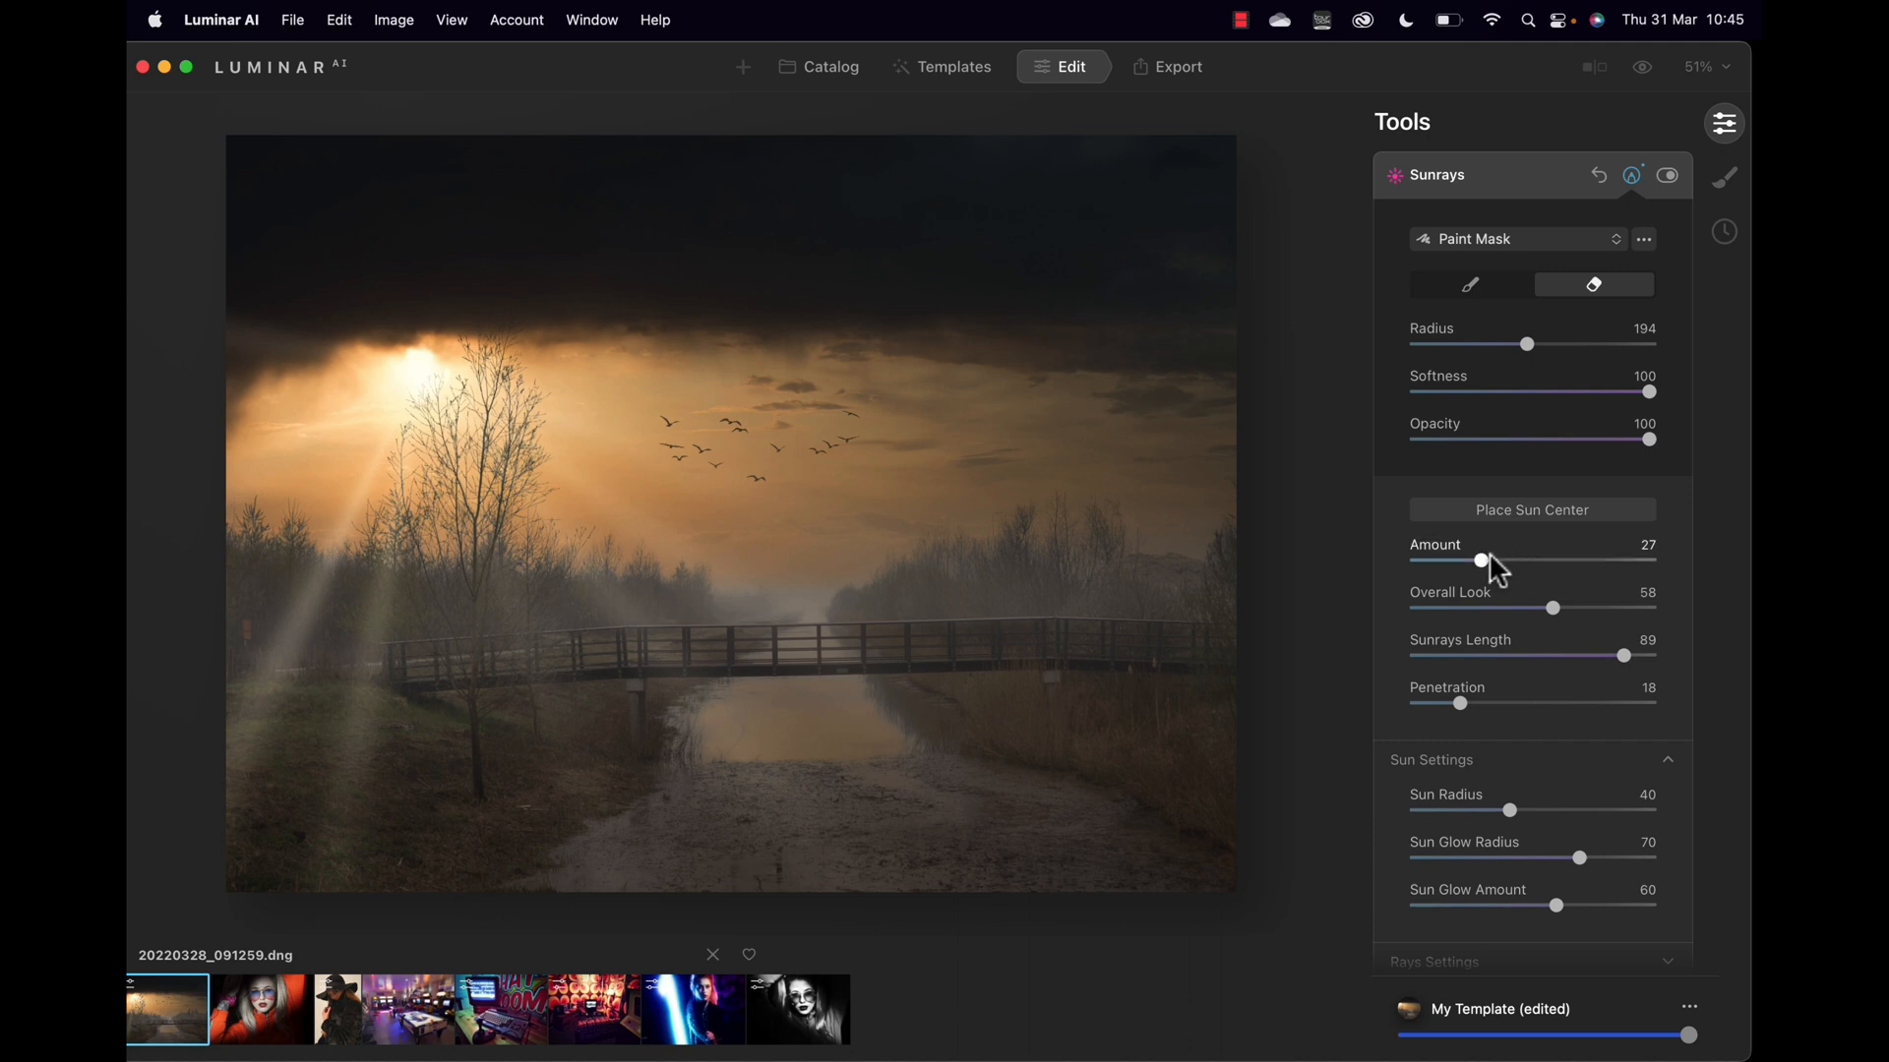
mouse_move(1480, 557)
left_mouse_down()
mouse_move(1543, 559)
mouse_move(1450, 563)
left_mouse_up()
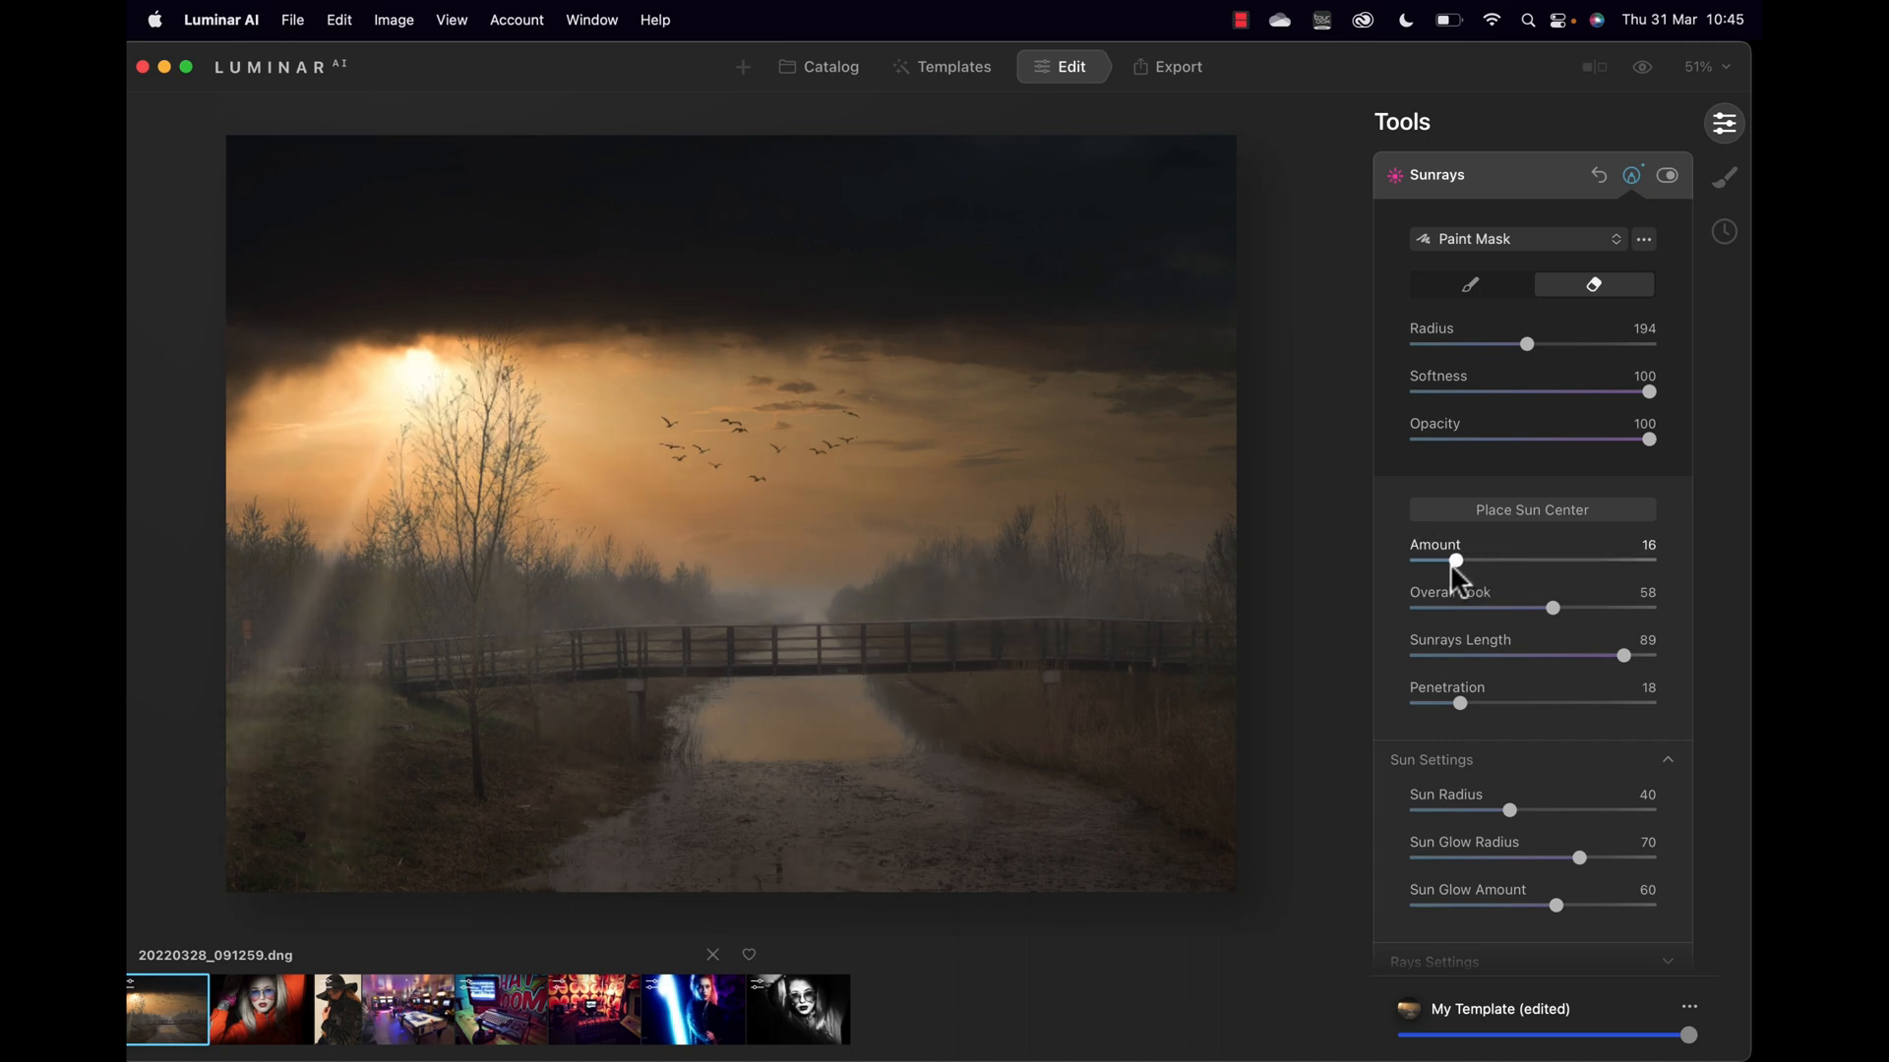
Step: Paint the sunrays faintly back over the dark sky at brush Opacity 23
left_click(1468, 291)
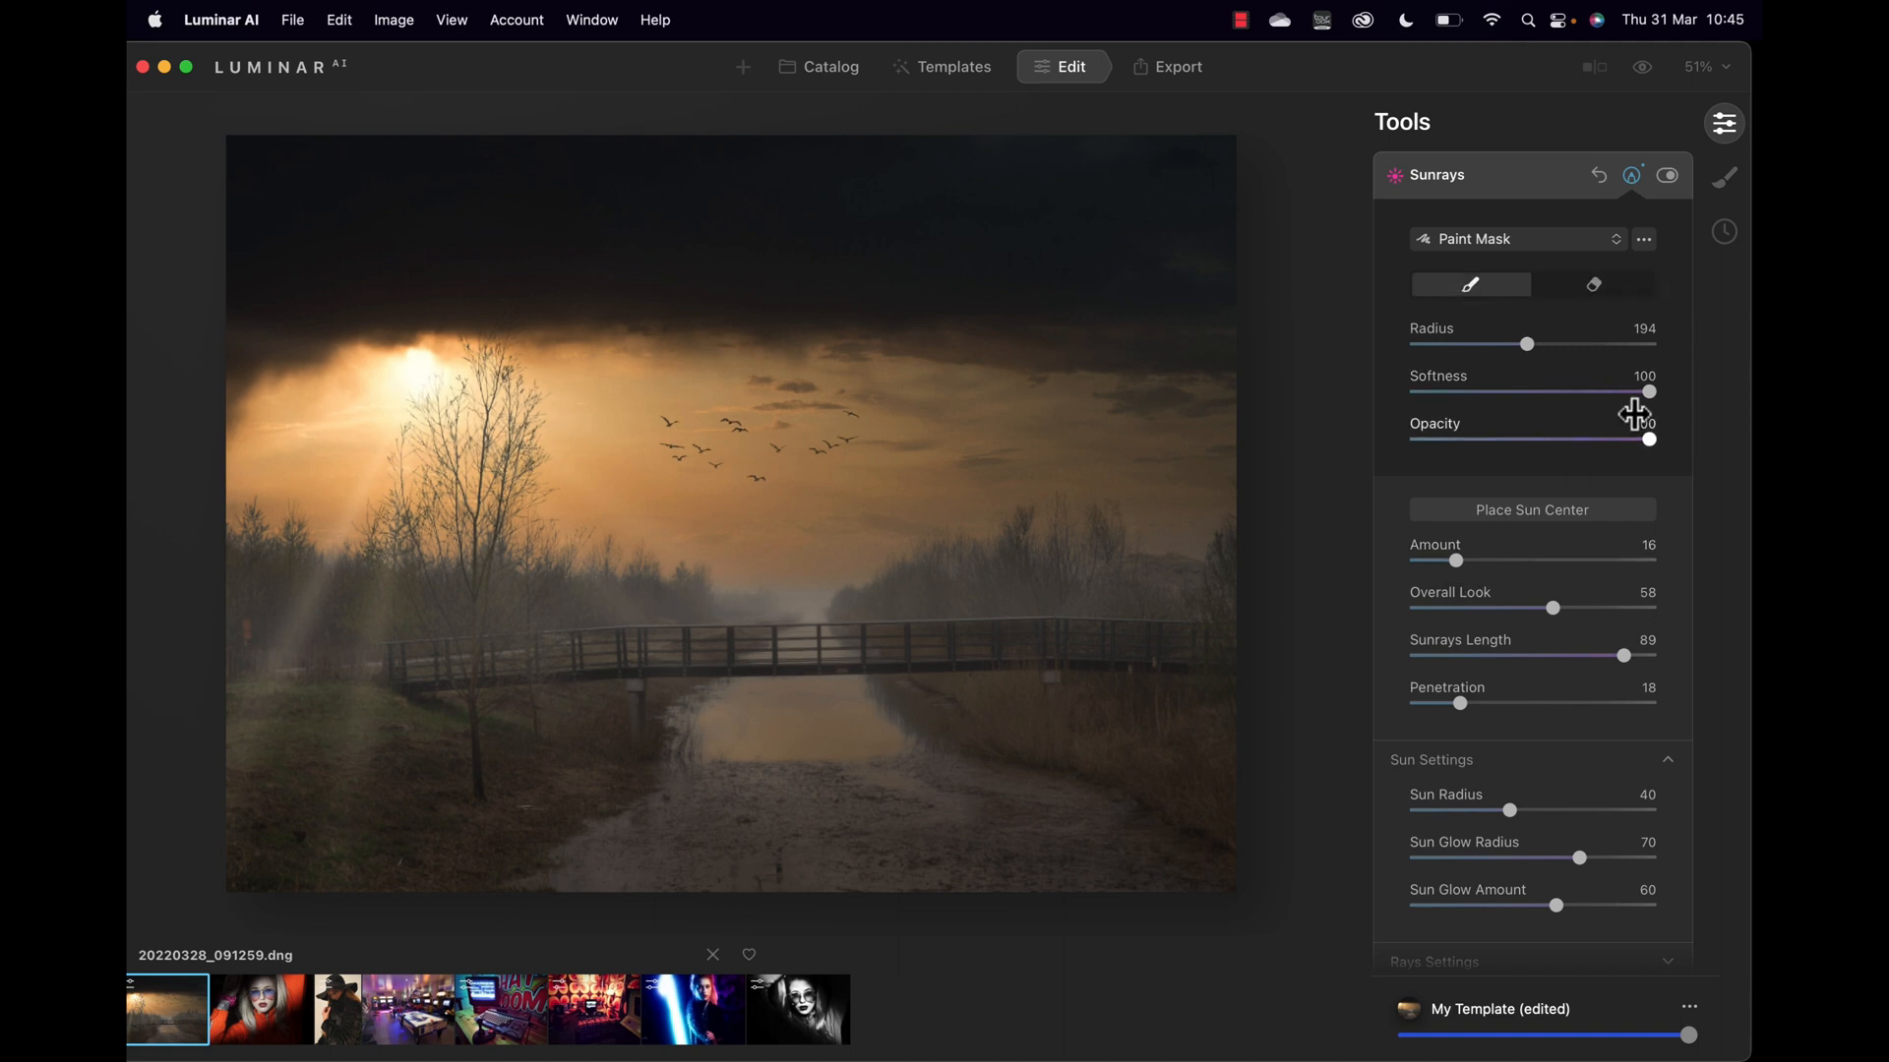
left_click_drag(1650, 441, 1460, 442)
mouse_move(296, 232)
left_mouse_down()
mouse_move(949, 236)
mouse_move(632, 275)
mouse_move(636, 198)
mouse_move(277, 153)
left_mouse_up()
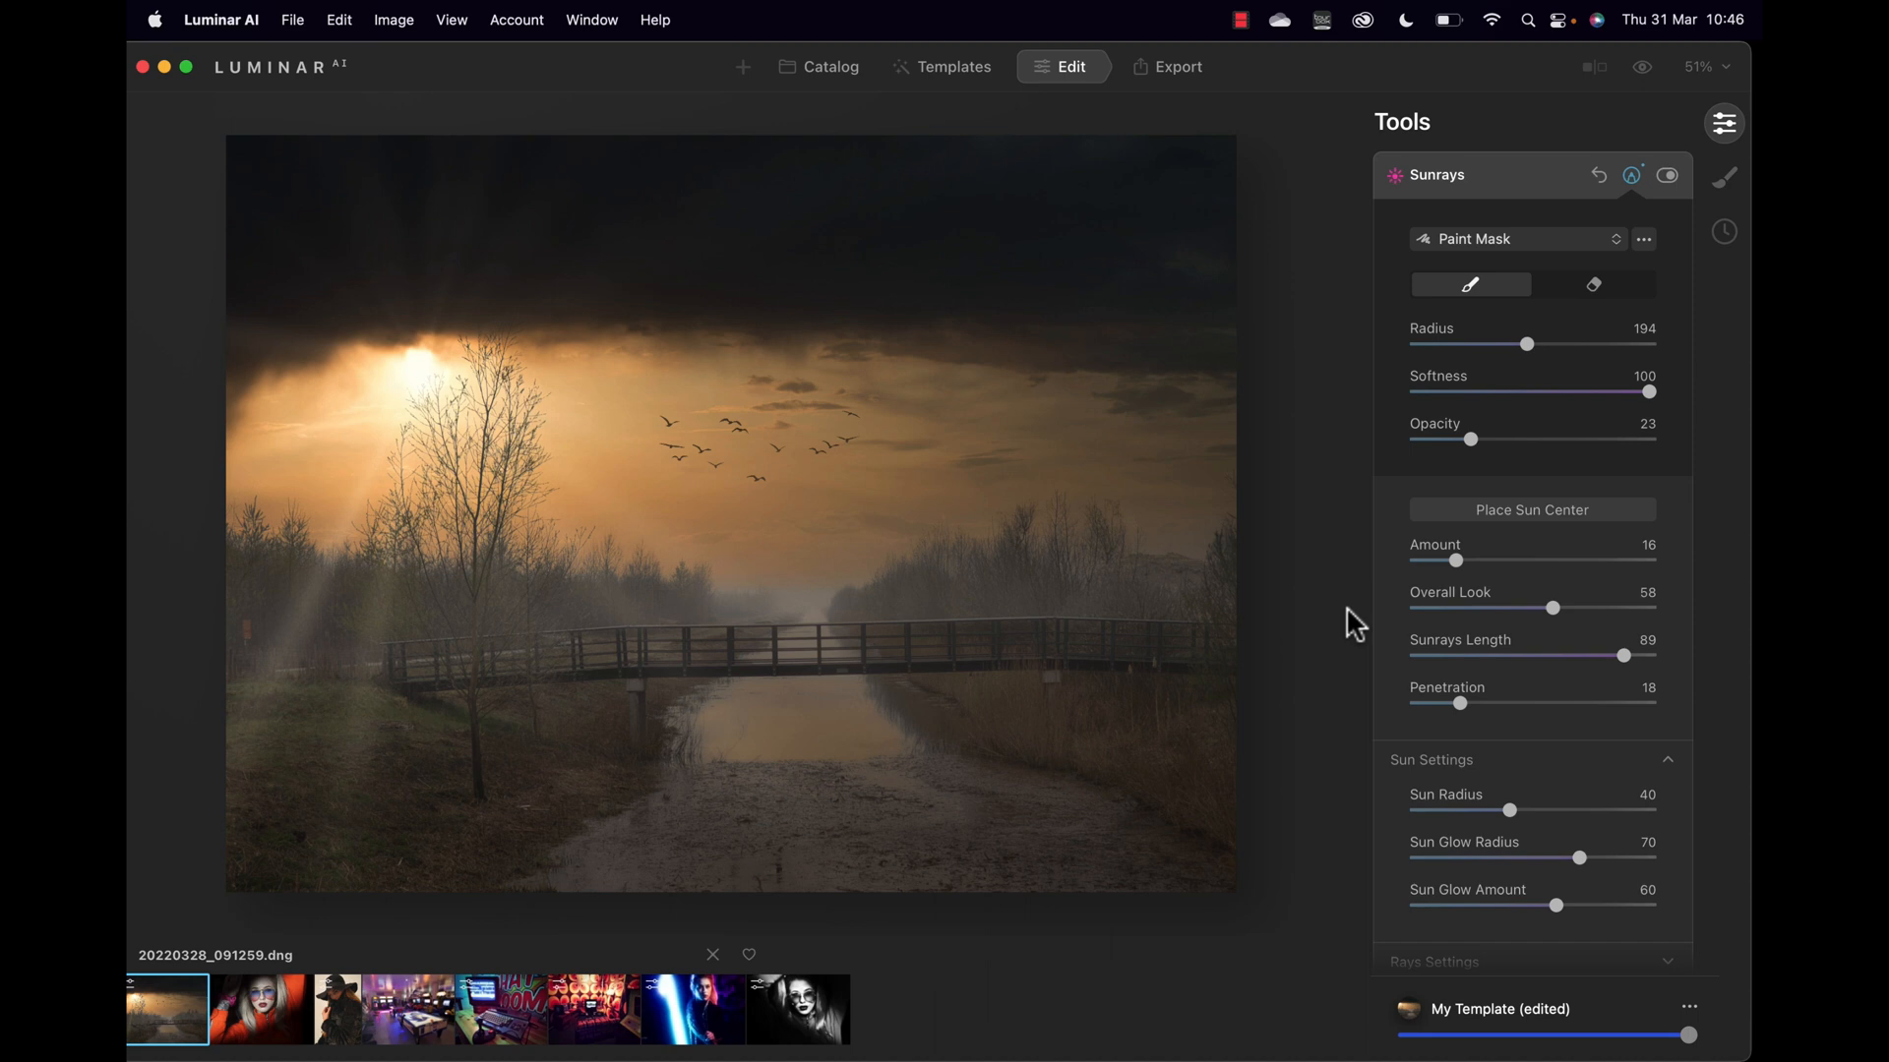
scroll(1366, 713, "down", 3)
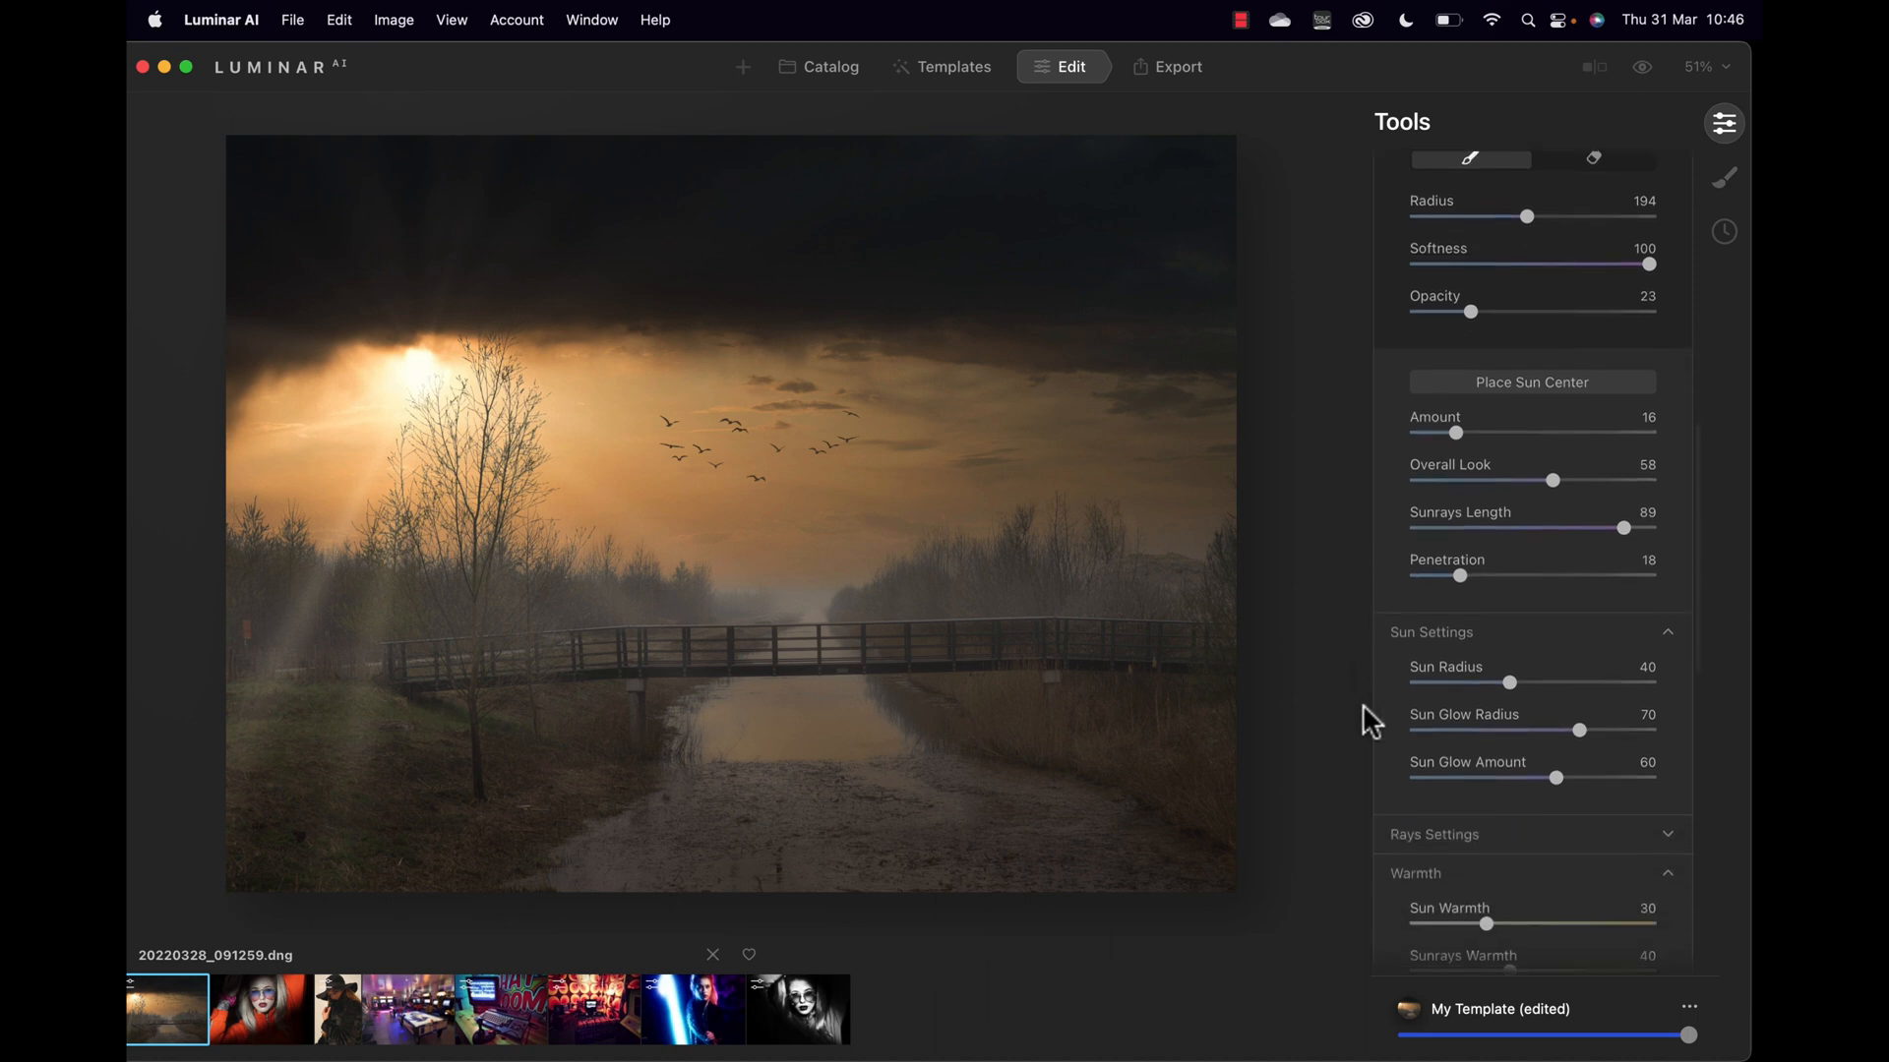
Step: Set Sun Radius 79, Glow Radius 87, Glow Amount 54, Sun Warmth 68, Sunrays Warmth 64
left_click_drag(1507, 657, 1622, 708)
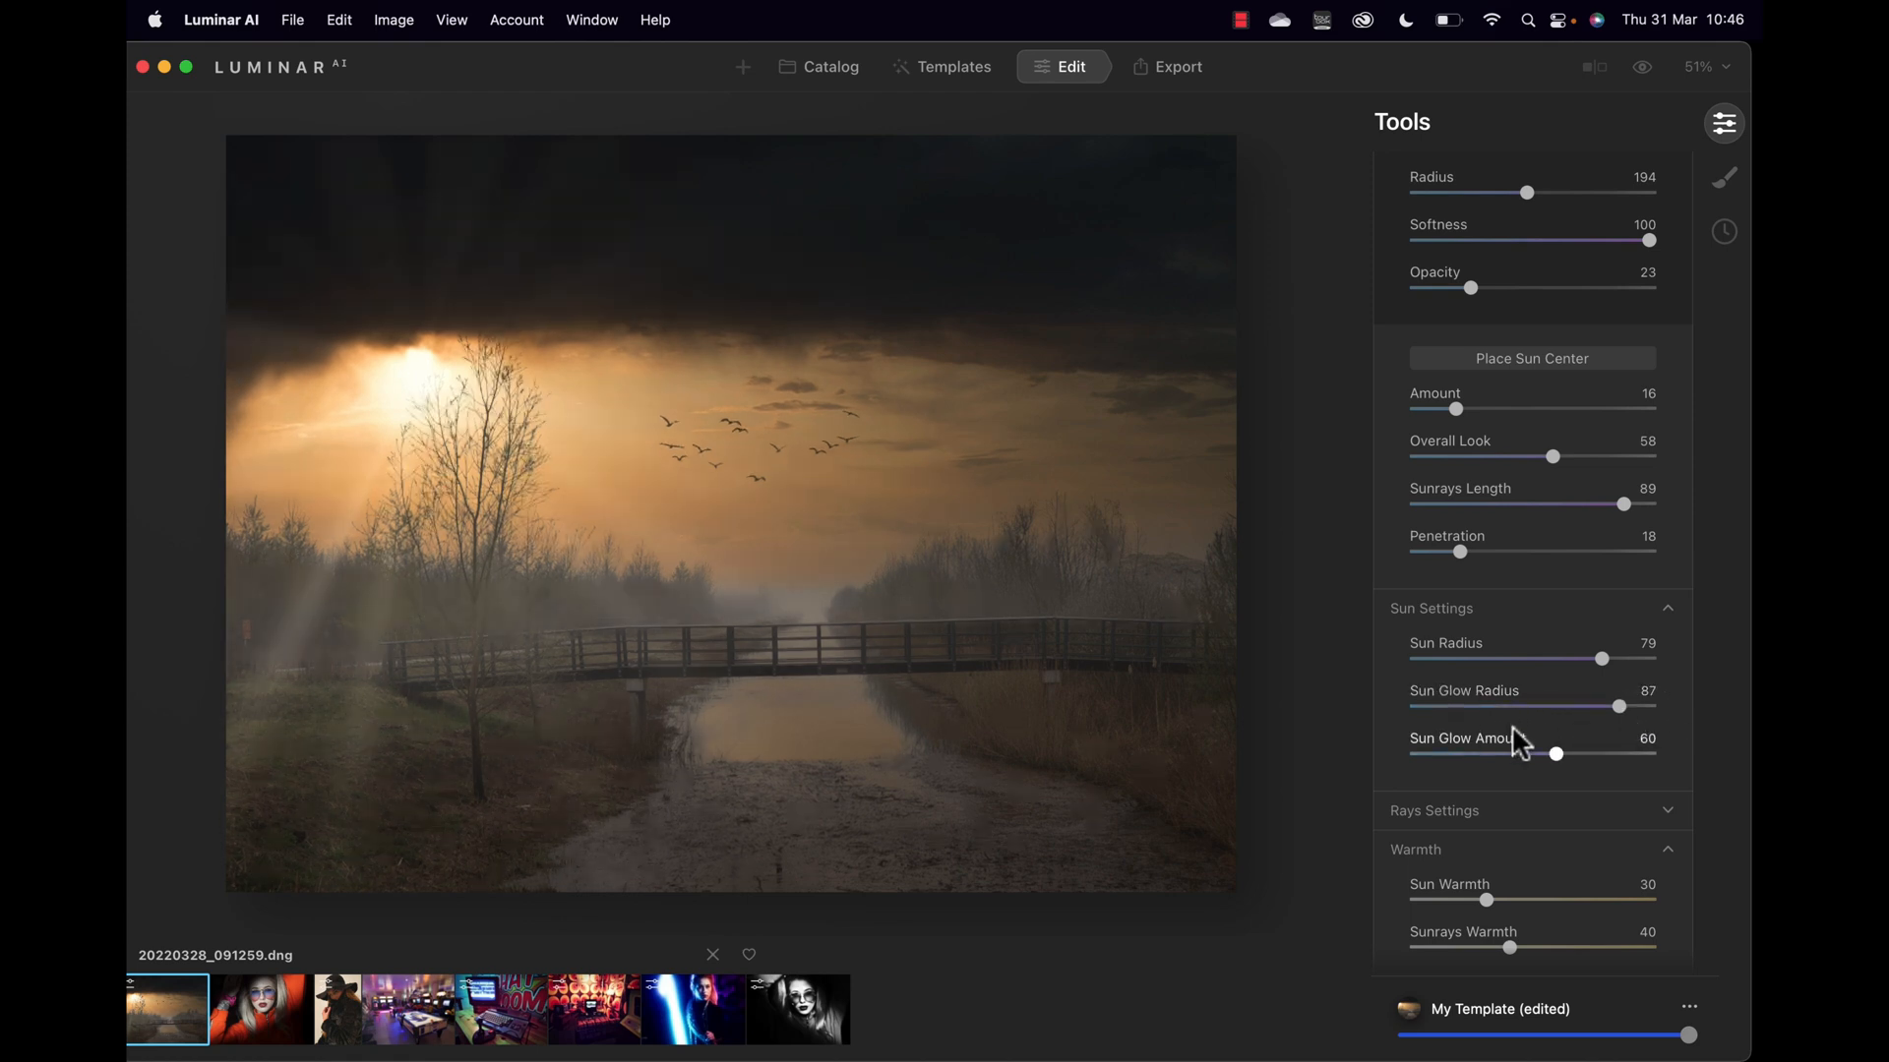
left_click_drag(1556, 755, 1575, 705)
scroll(1541, 767, "down", 3)
left_click_drag(1502, 753, 1567, 746)
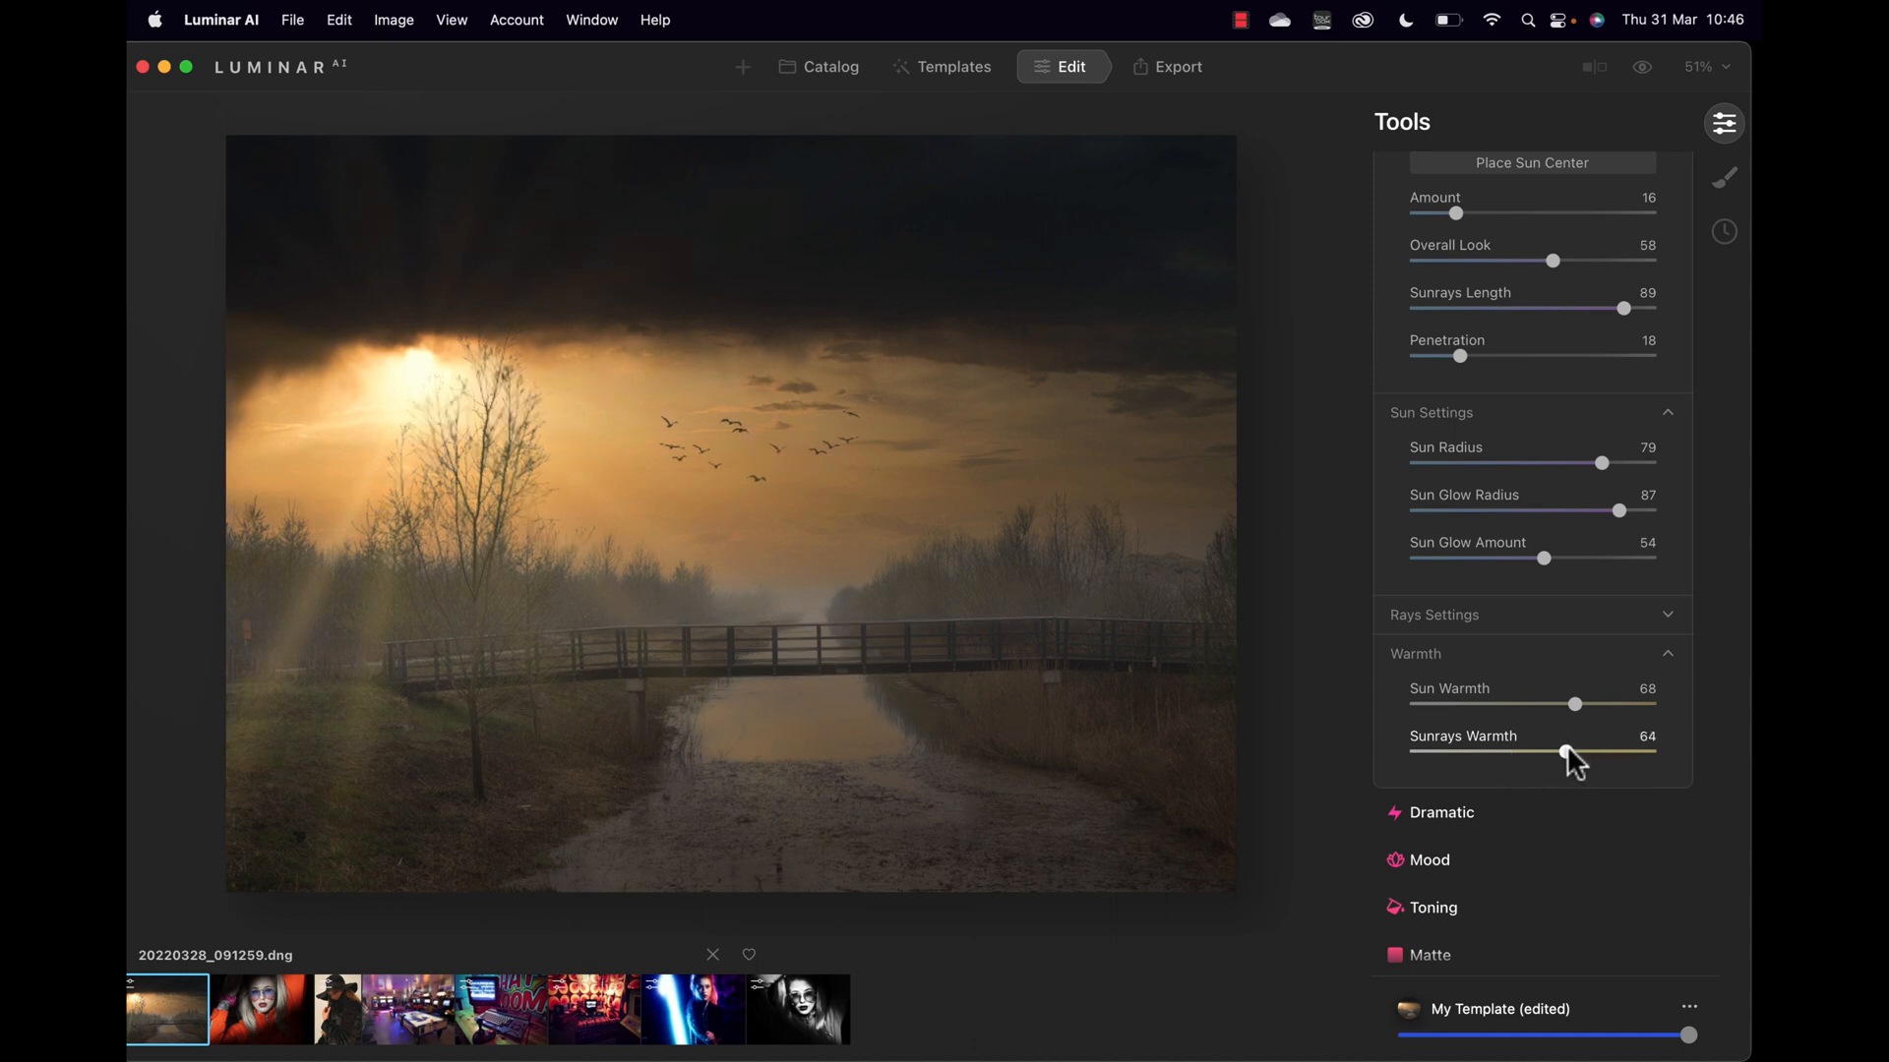
scroll(1568, 752, "down", 1)
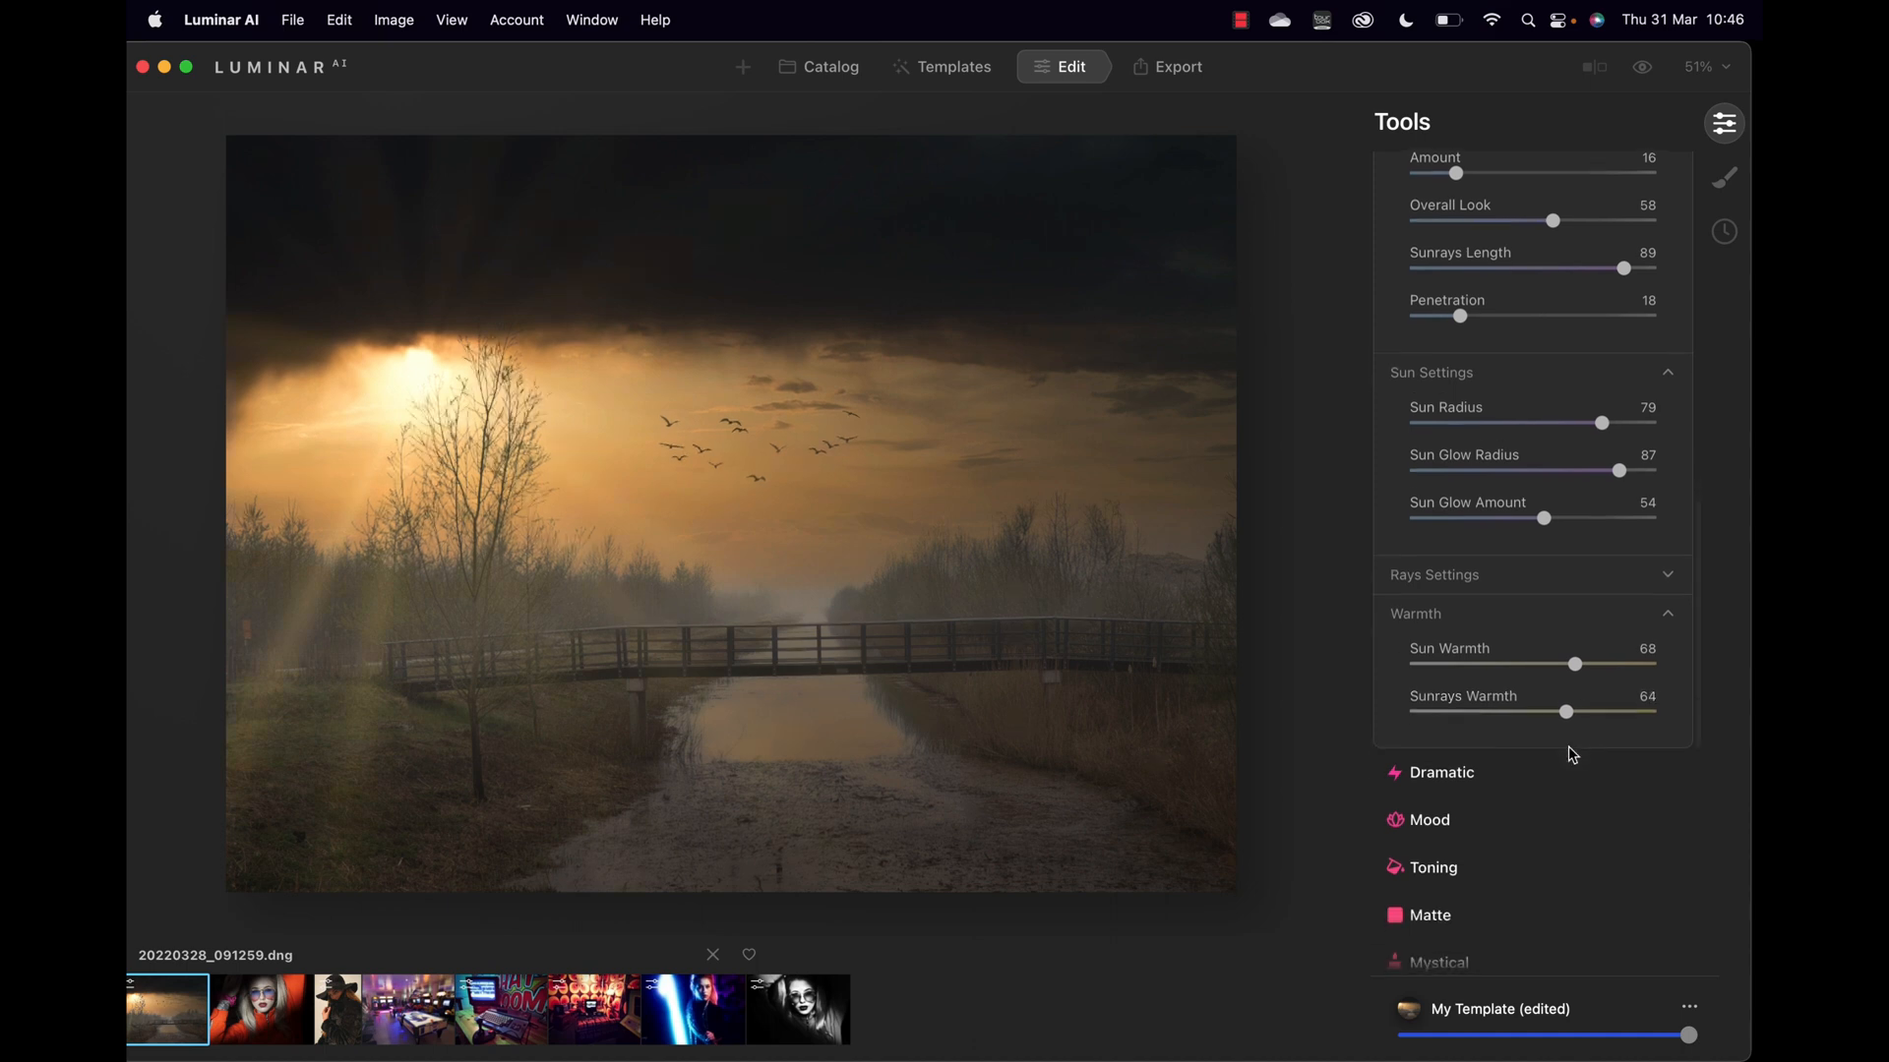
left_click(1460, 765)
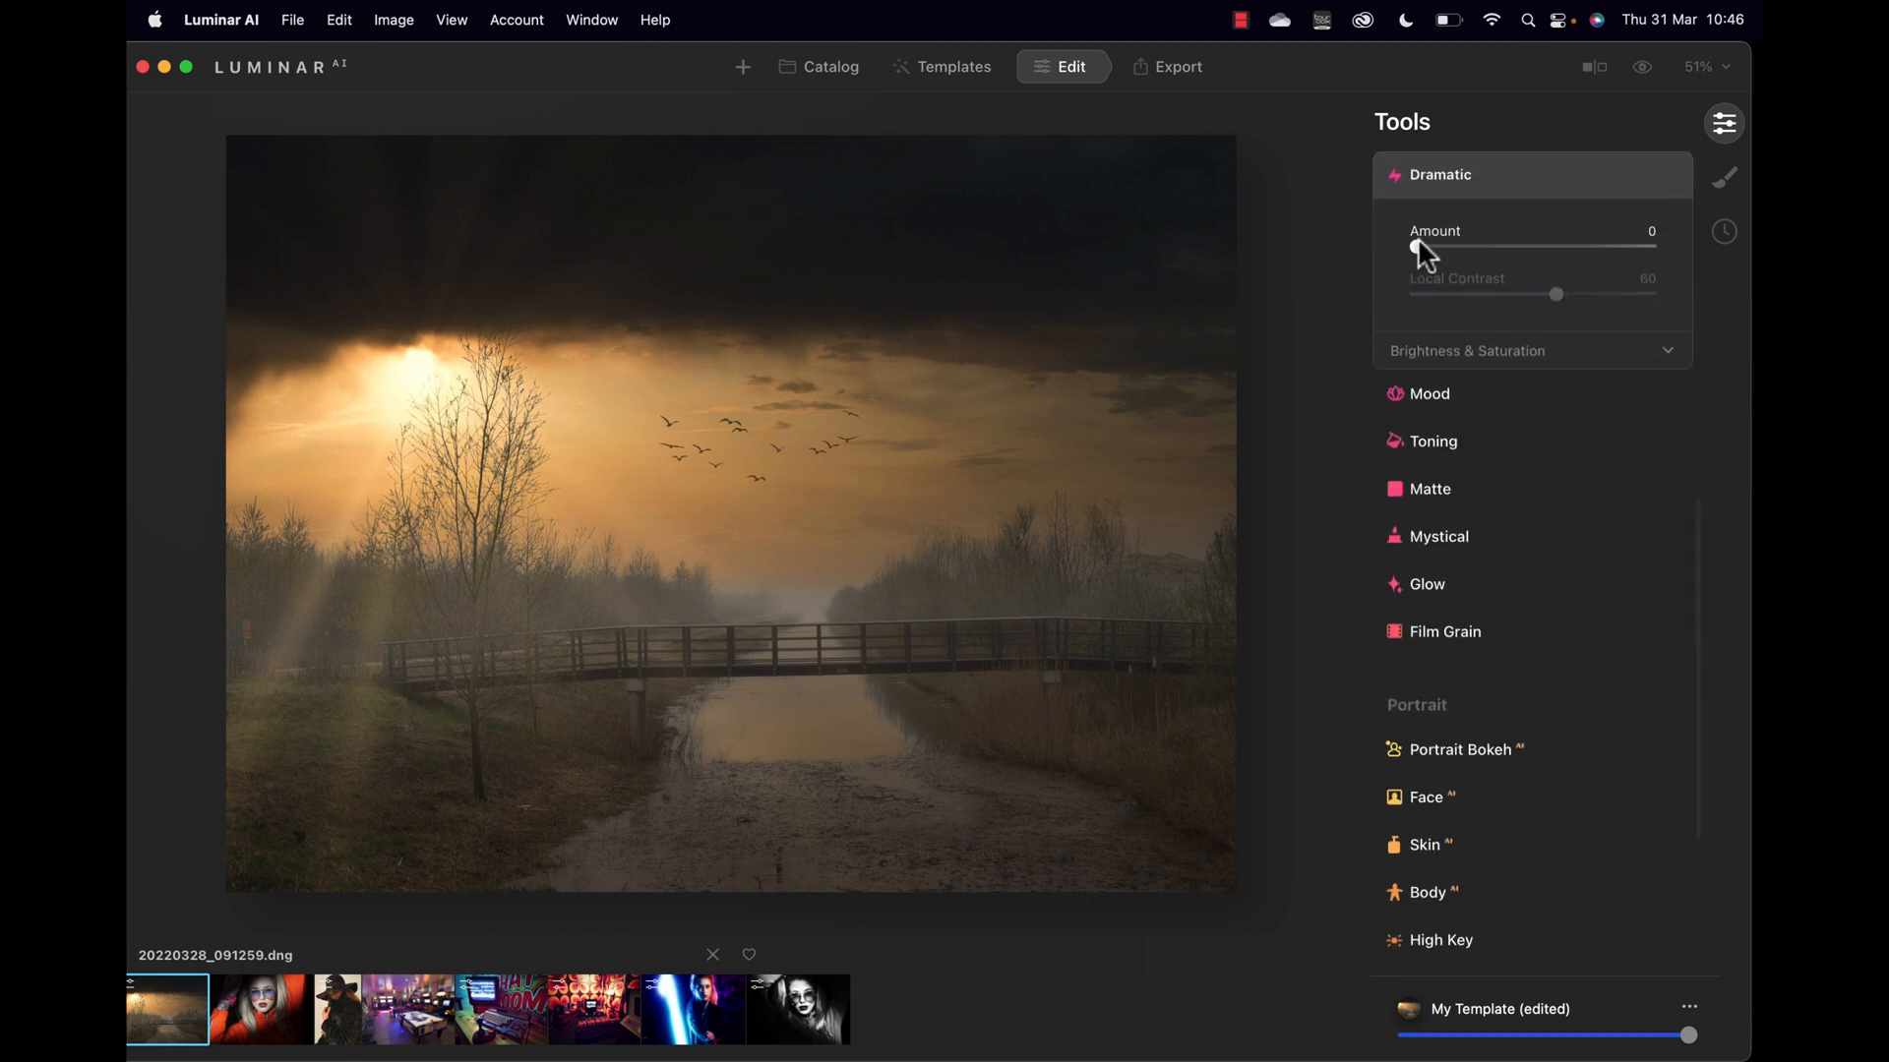
Step: Add a Dramatic look at Amount 54
mouse_move(1416, 246)
left_mouse_down()
mouse_move(1549, 247)
mouse_move(1399, 265)
left_mouse_up()
left_click(1443, 394)
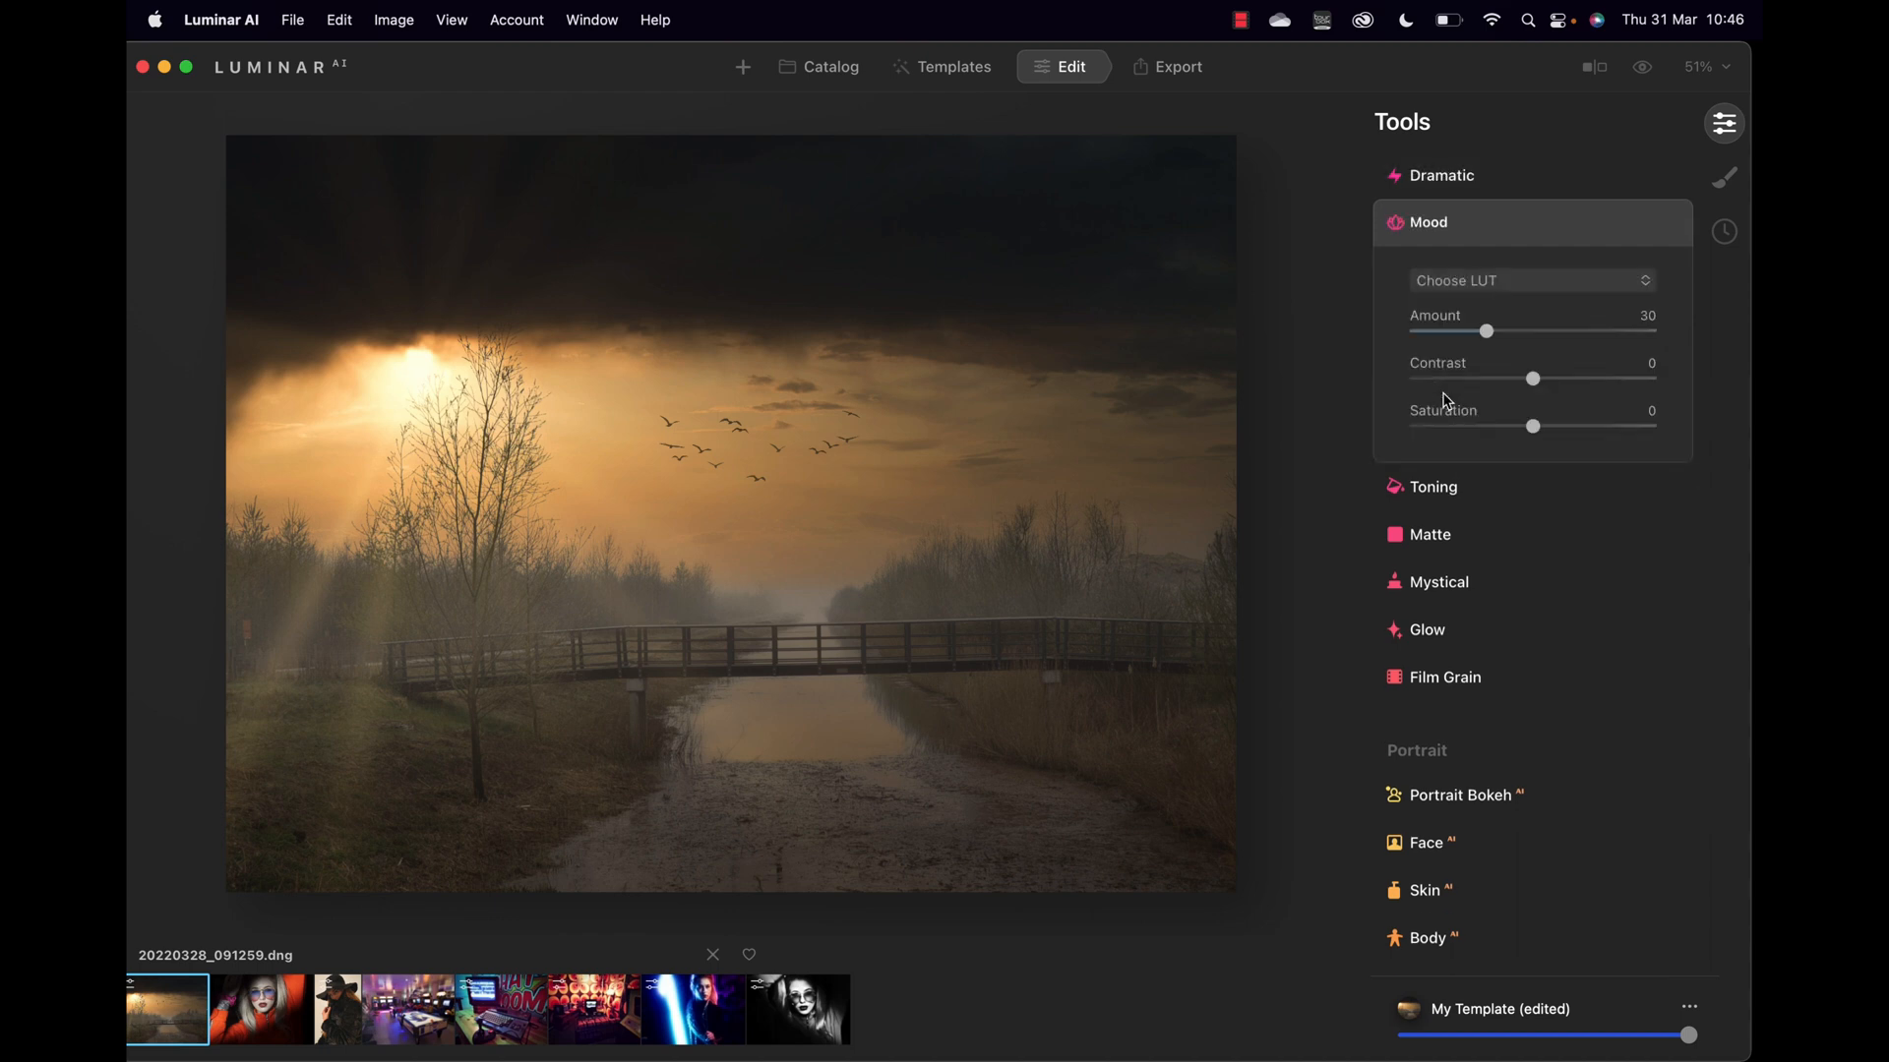
left_click(1540, 277)
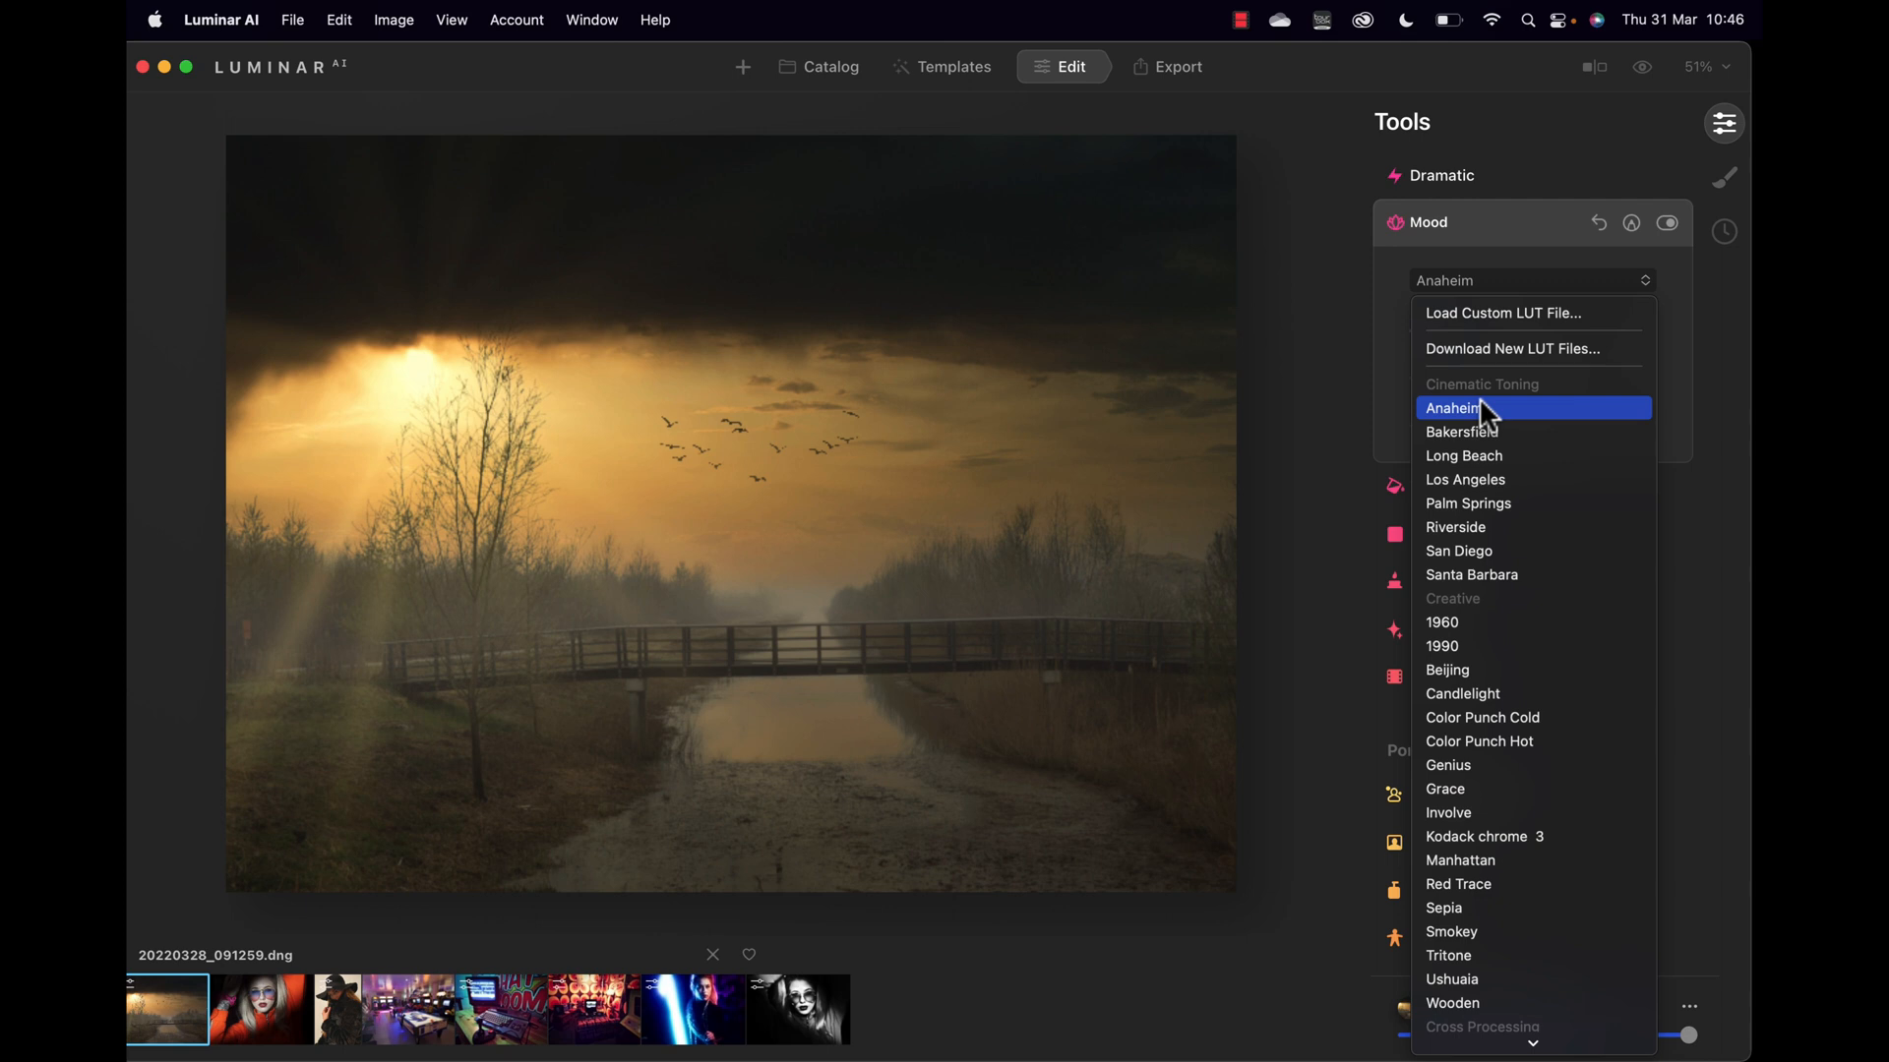
Step: Preview San Diego, Beijing, Red Trace and Wooden LUTs, then apply Dallas at Amount 30
key("Down")
key("Down")
key("Down")
key("Down")
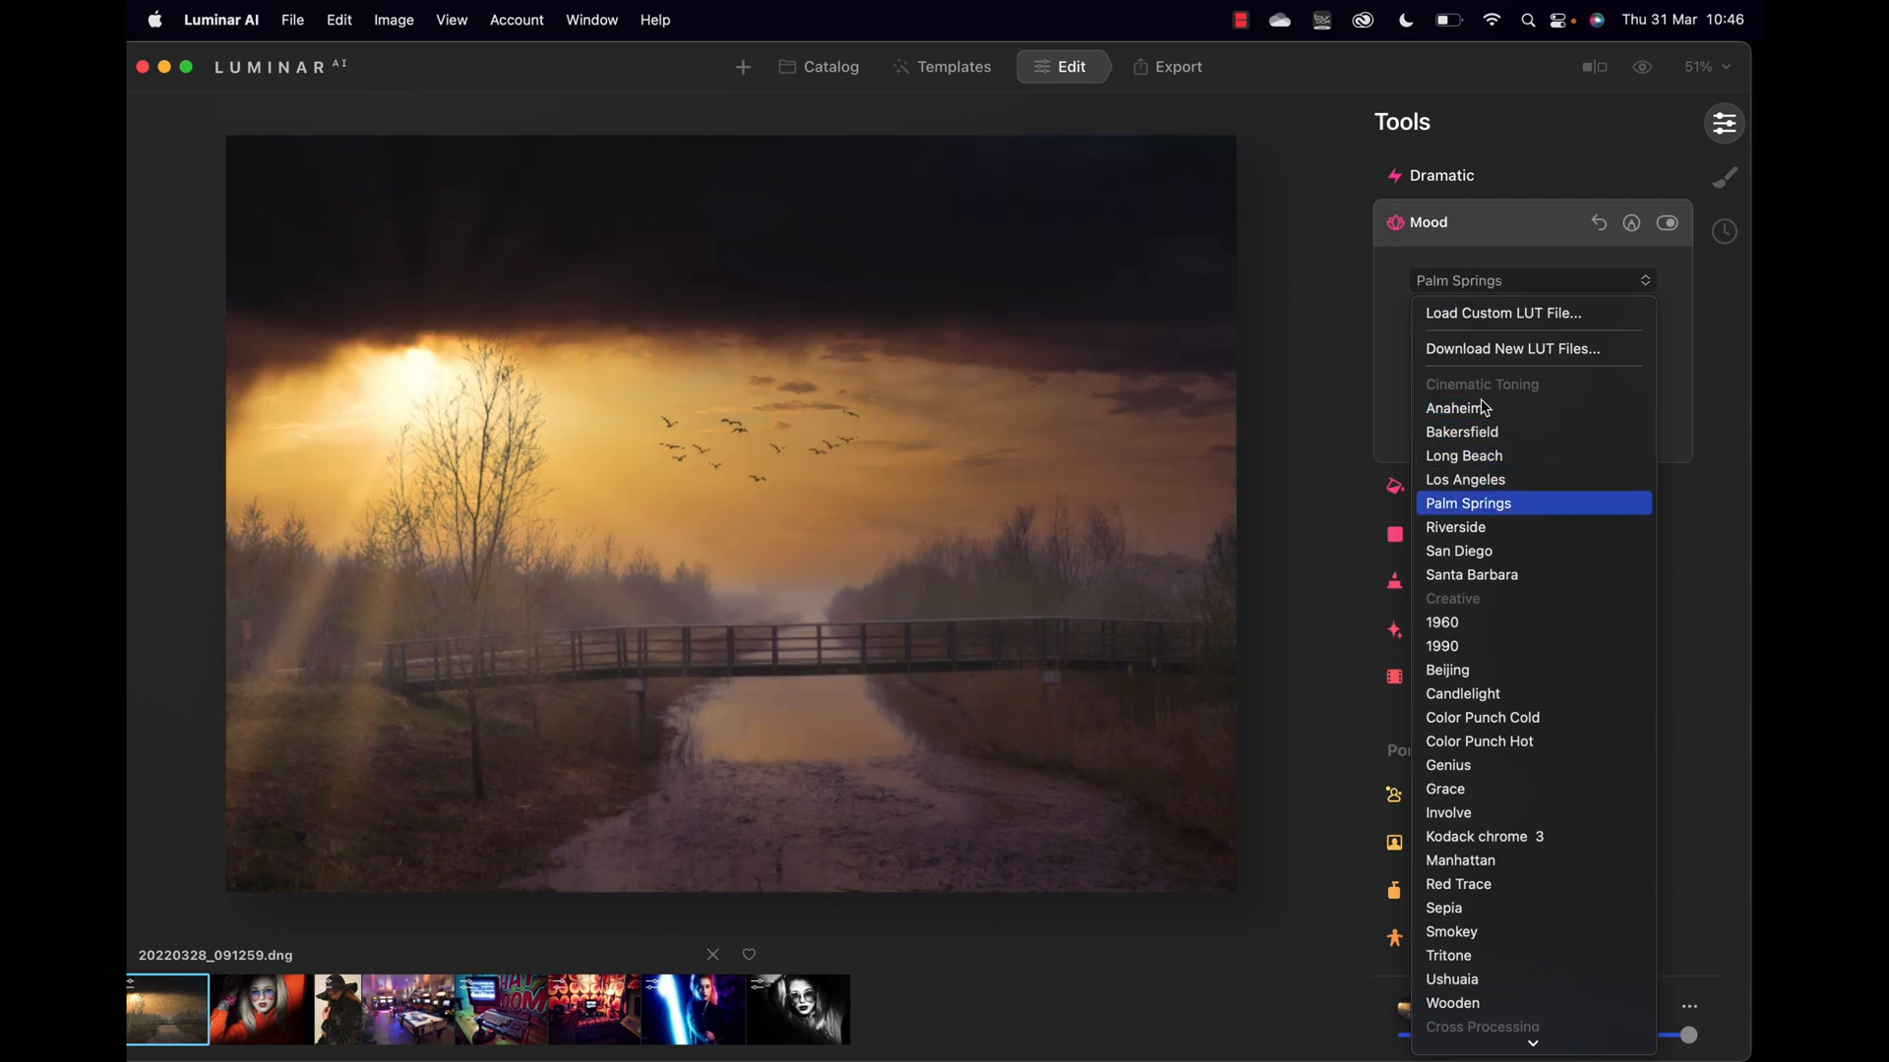
key("Down")
key("Down")
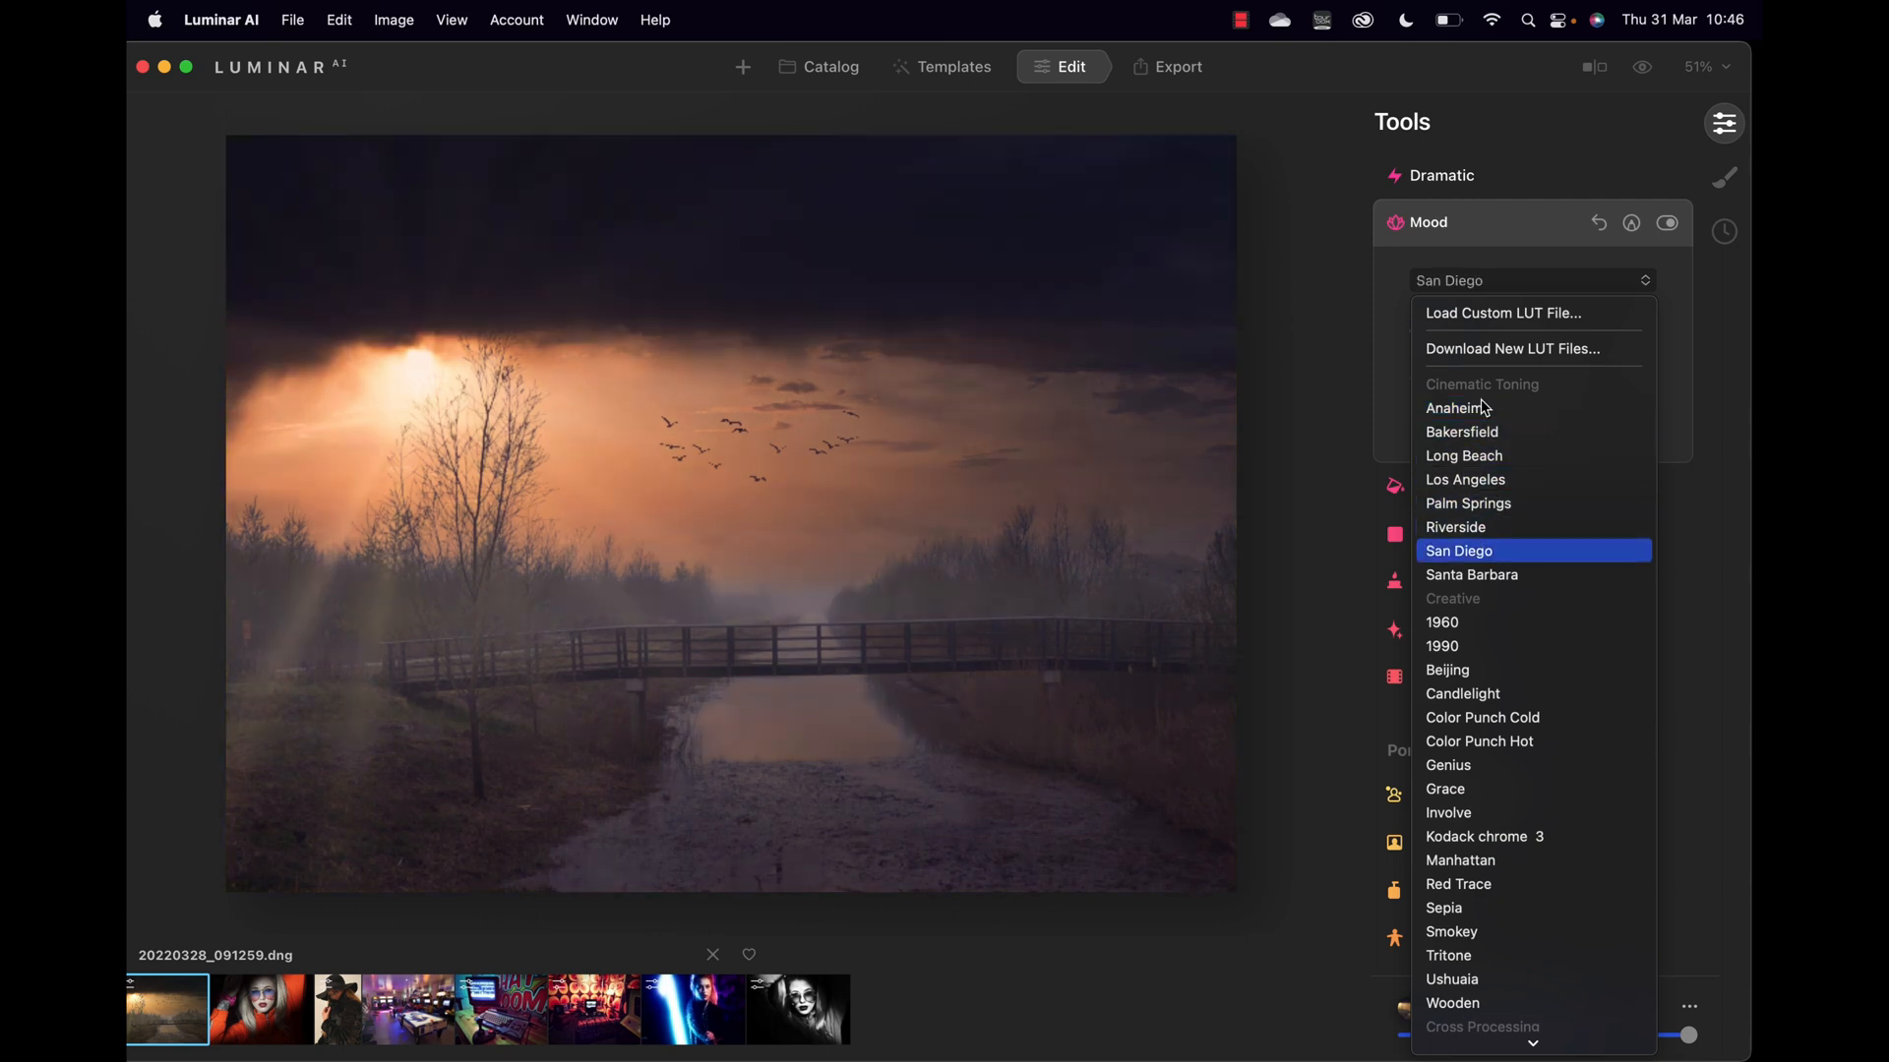
key("Down")
key("Down")
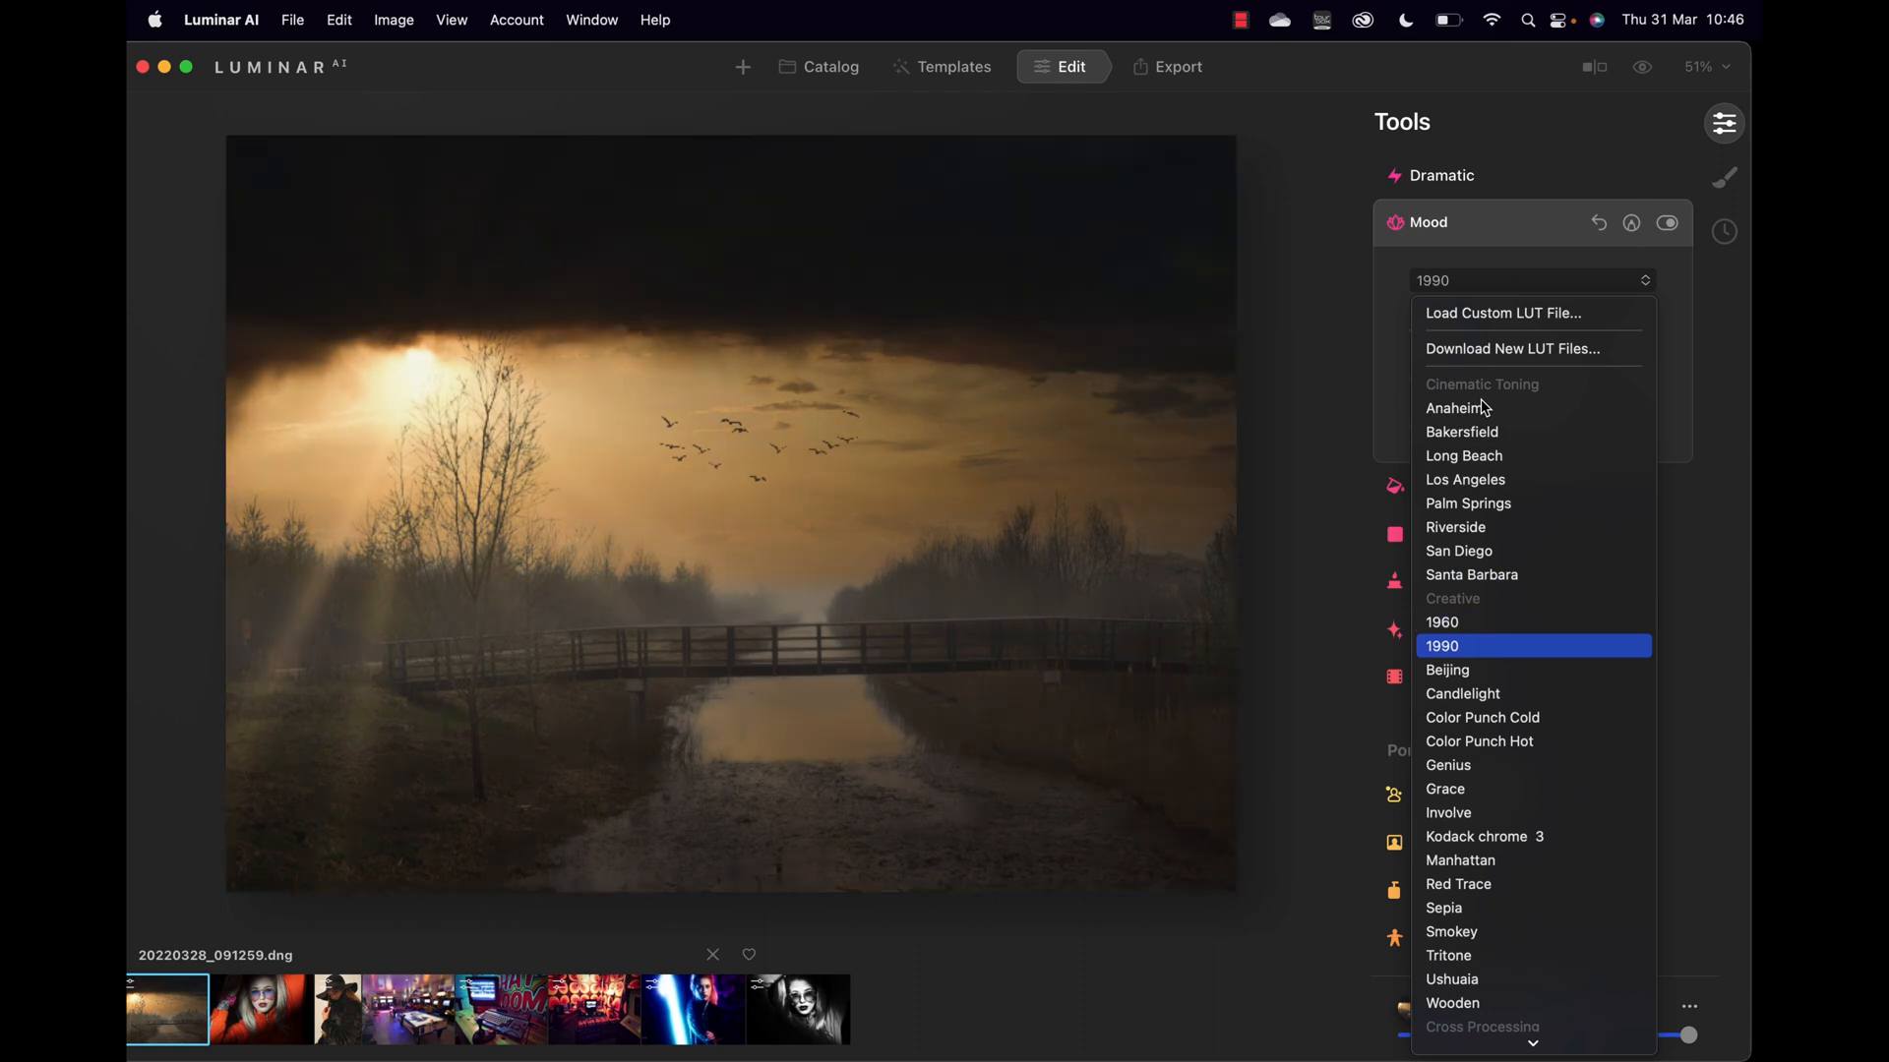
key("Down")
key("Down")
key("Down")
key("Down")
key("Down")
key("Down")
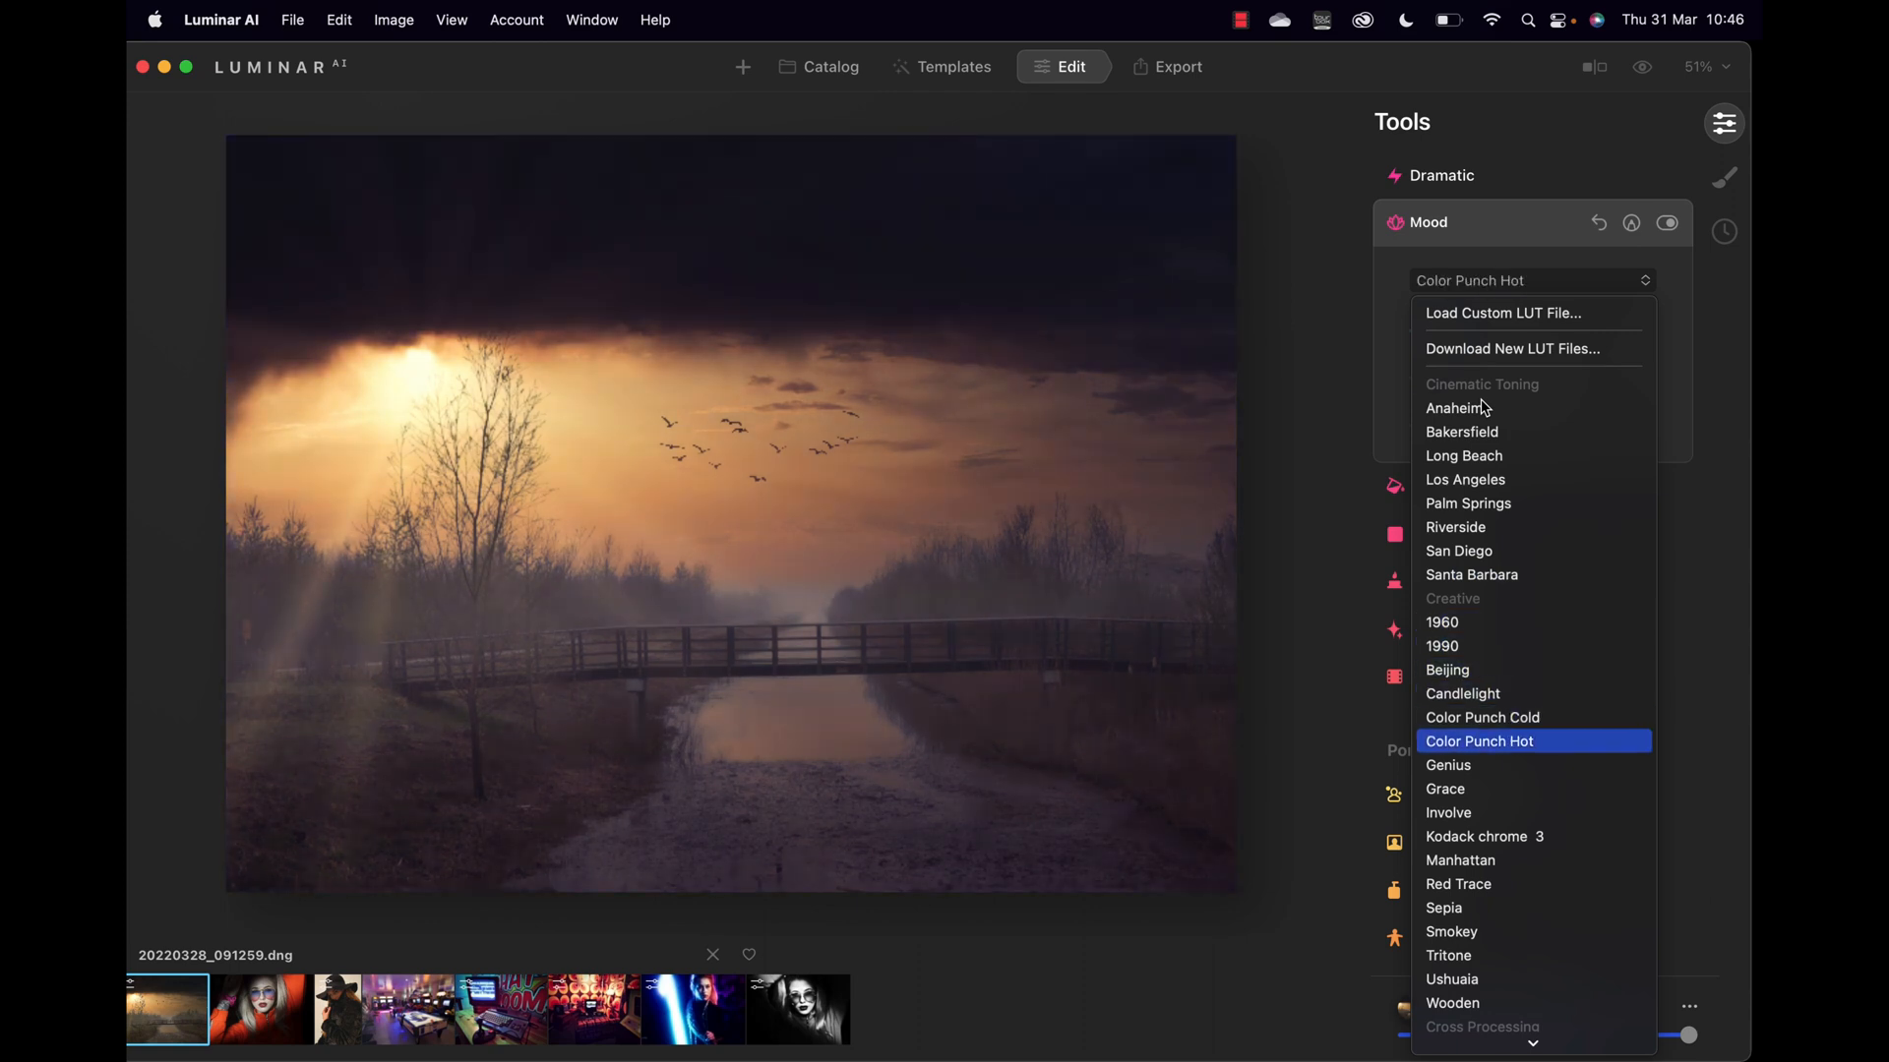
key("Down")
key("Down")
key("Down")
key("Down")
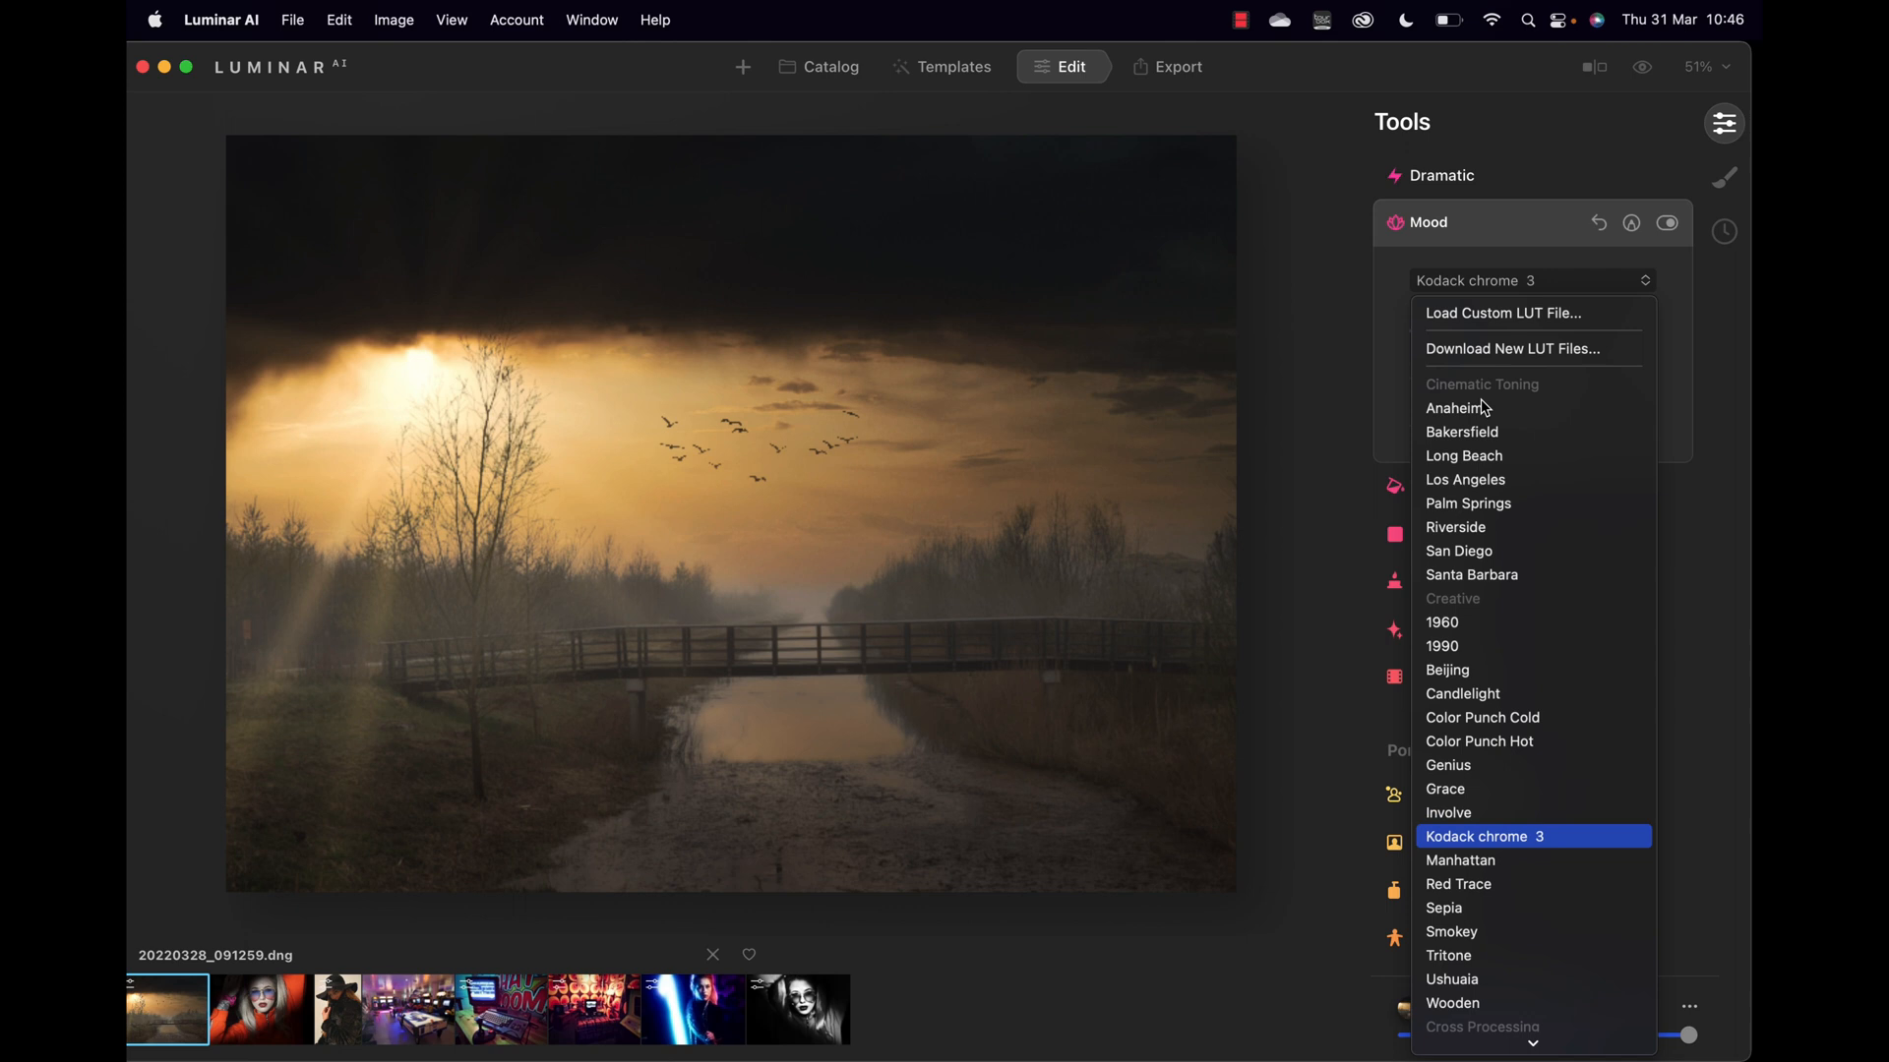
key("Down")
key("Down")
key("Down")
key("Down")
key("Down")
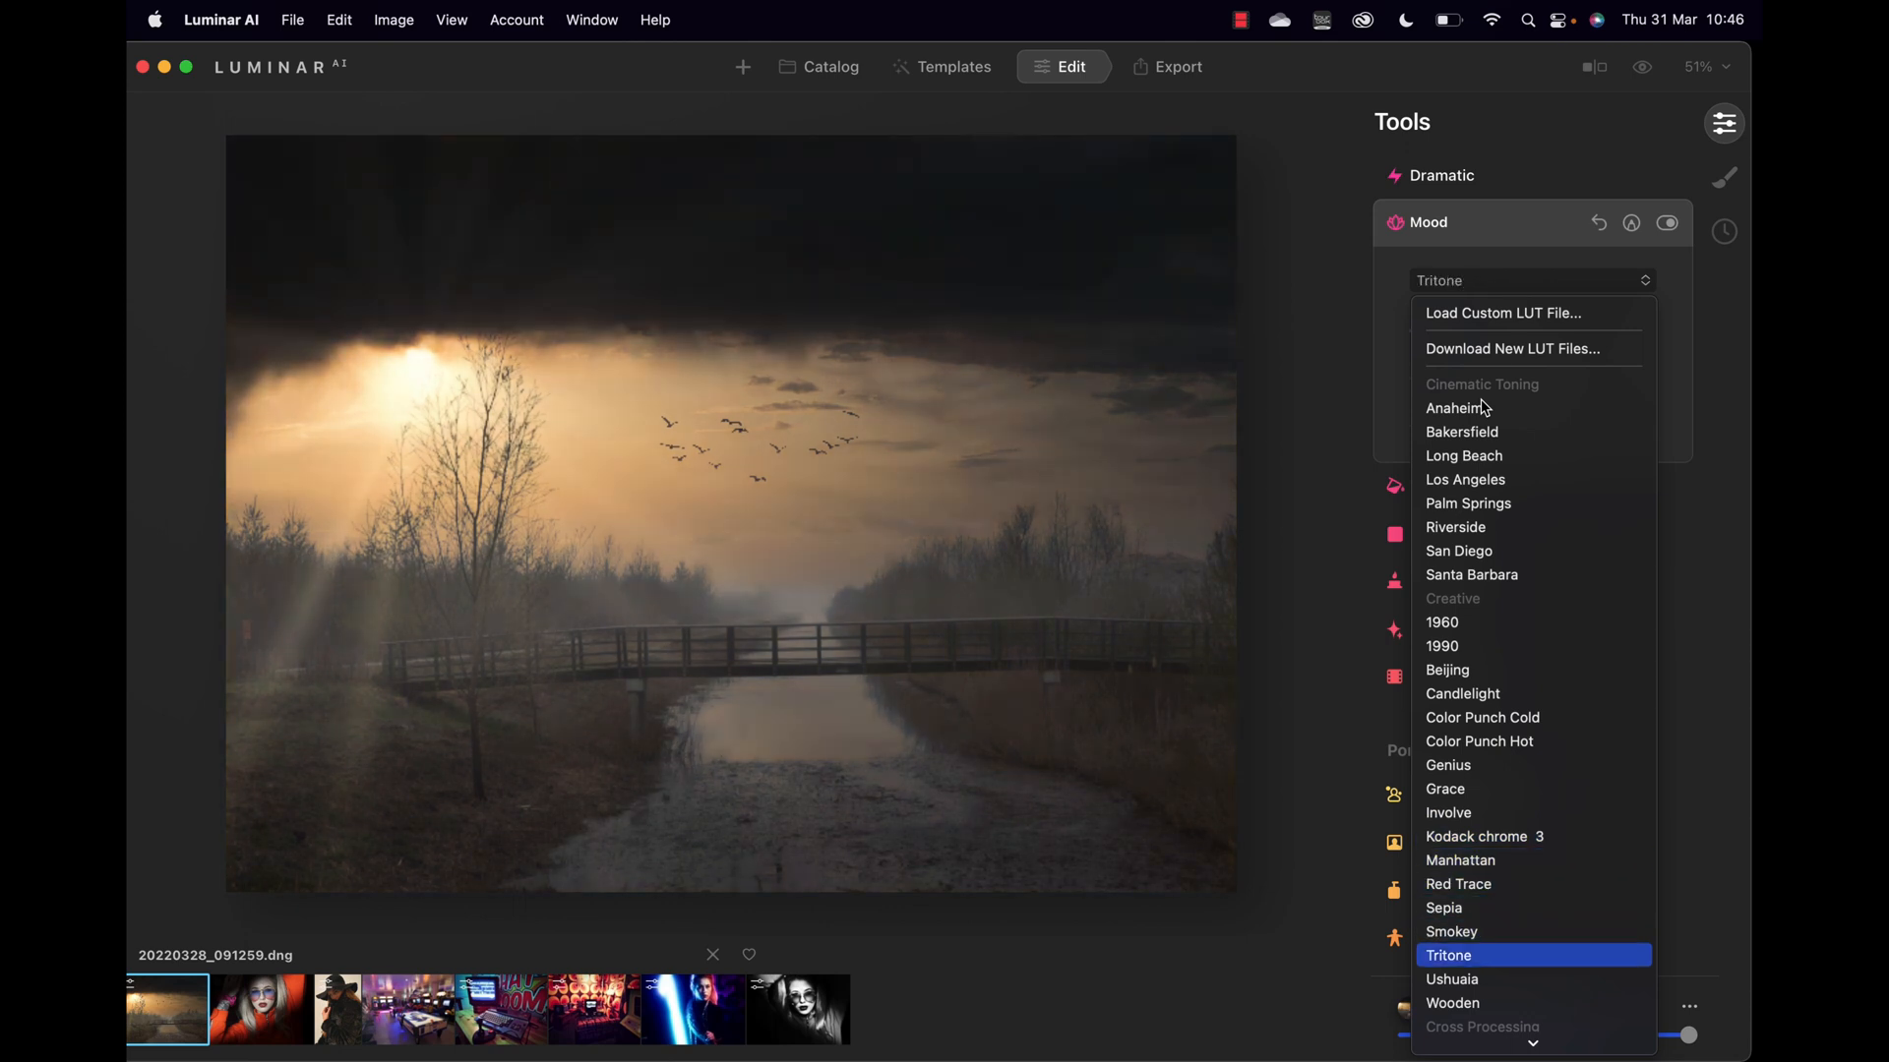
key("Down")
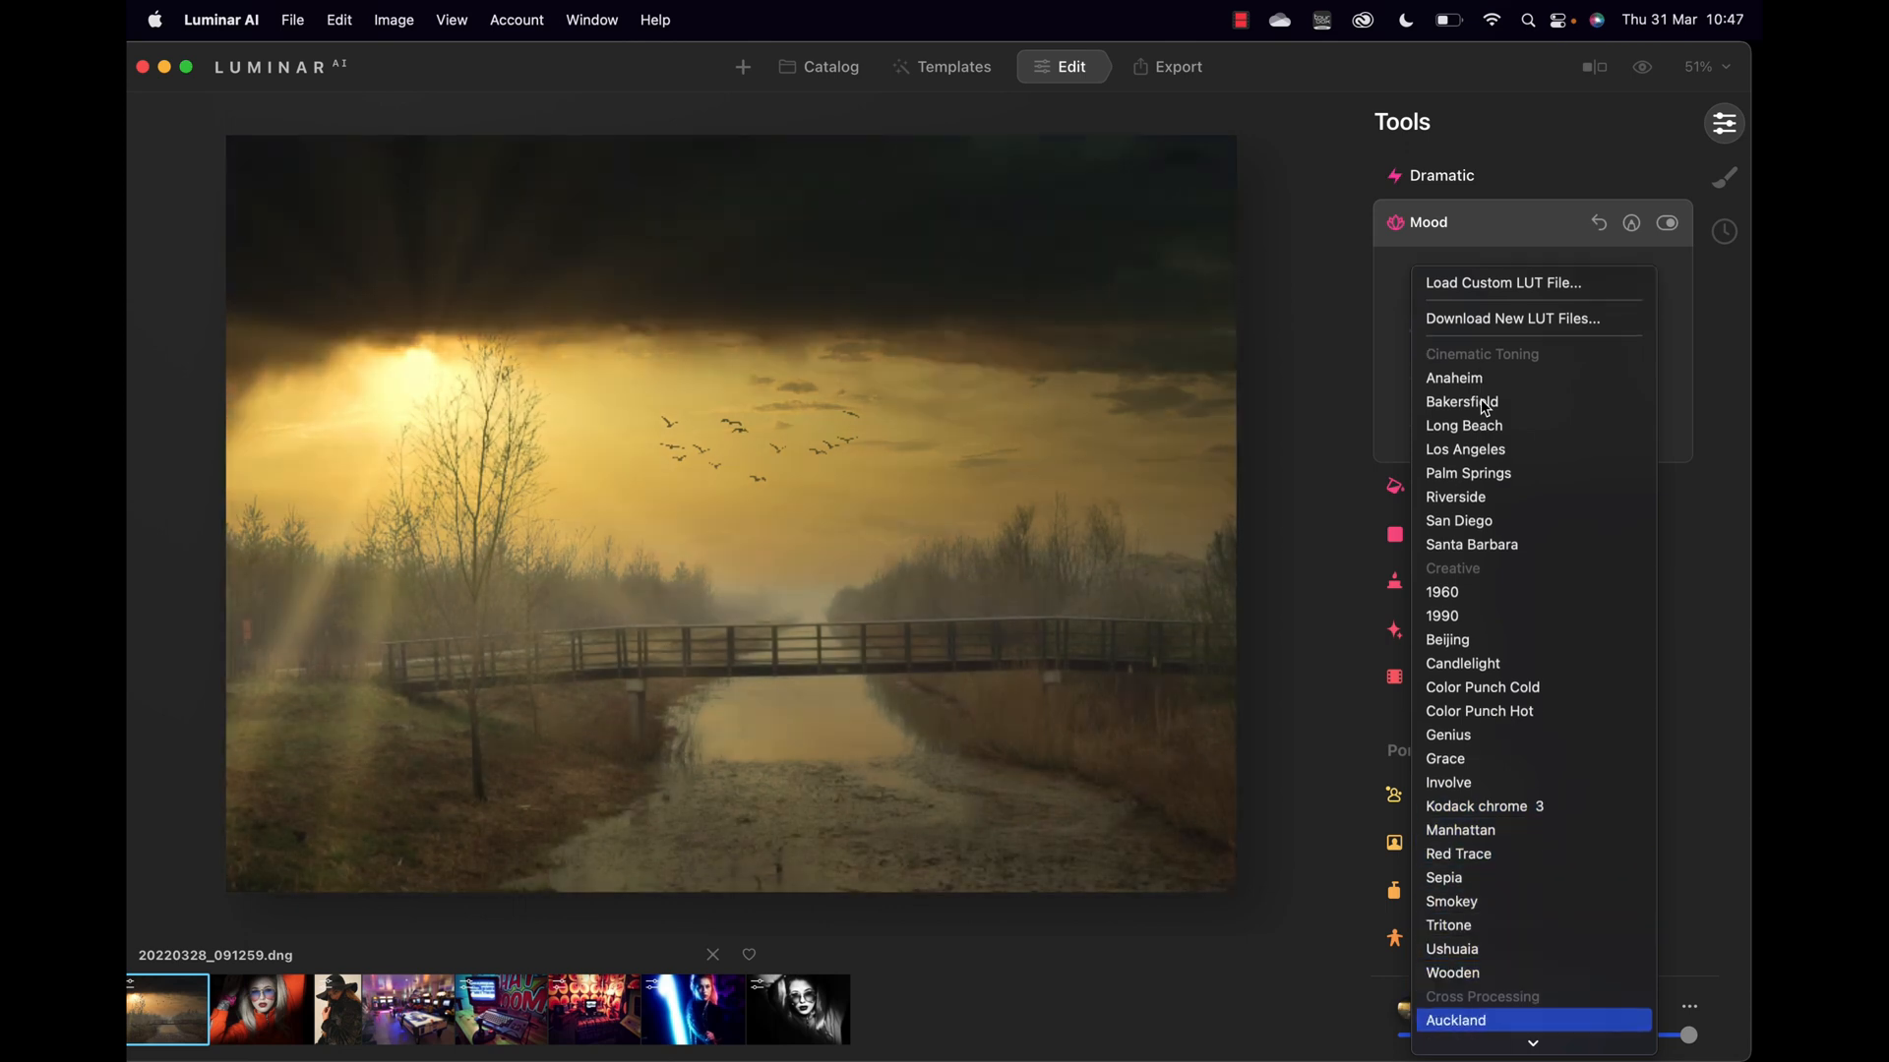
key("Down")
key("Down")
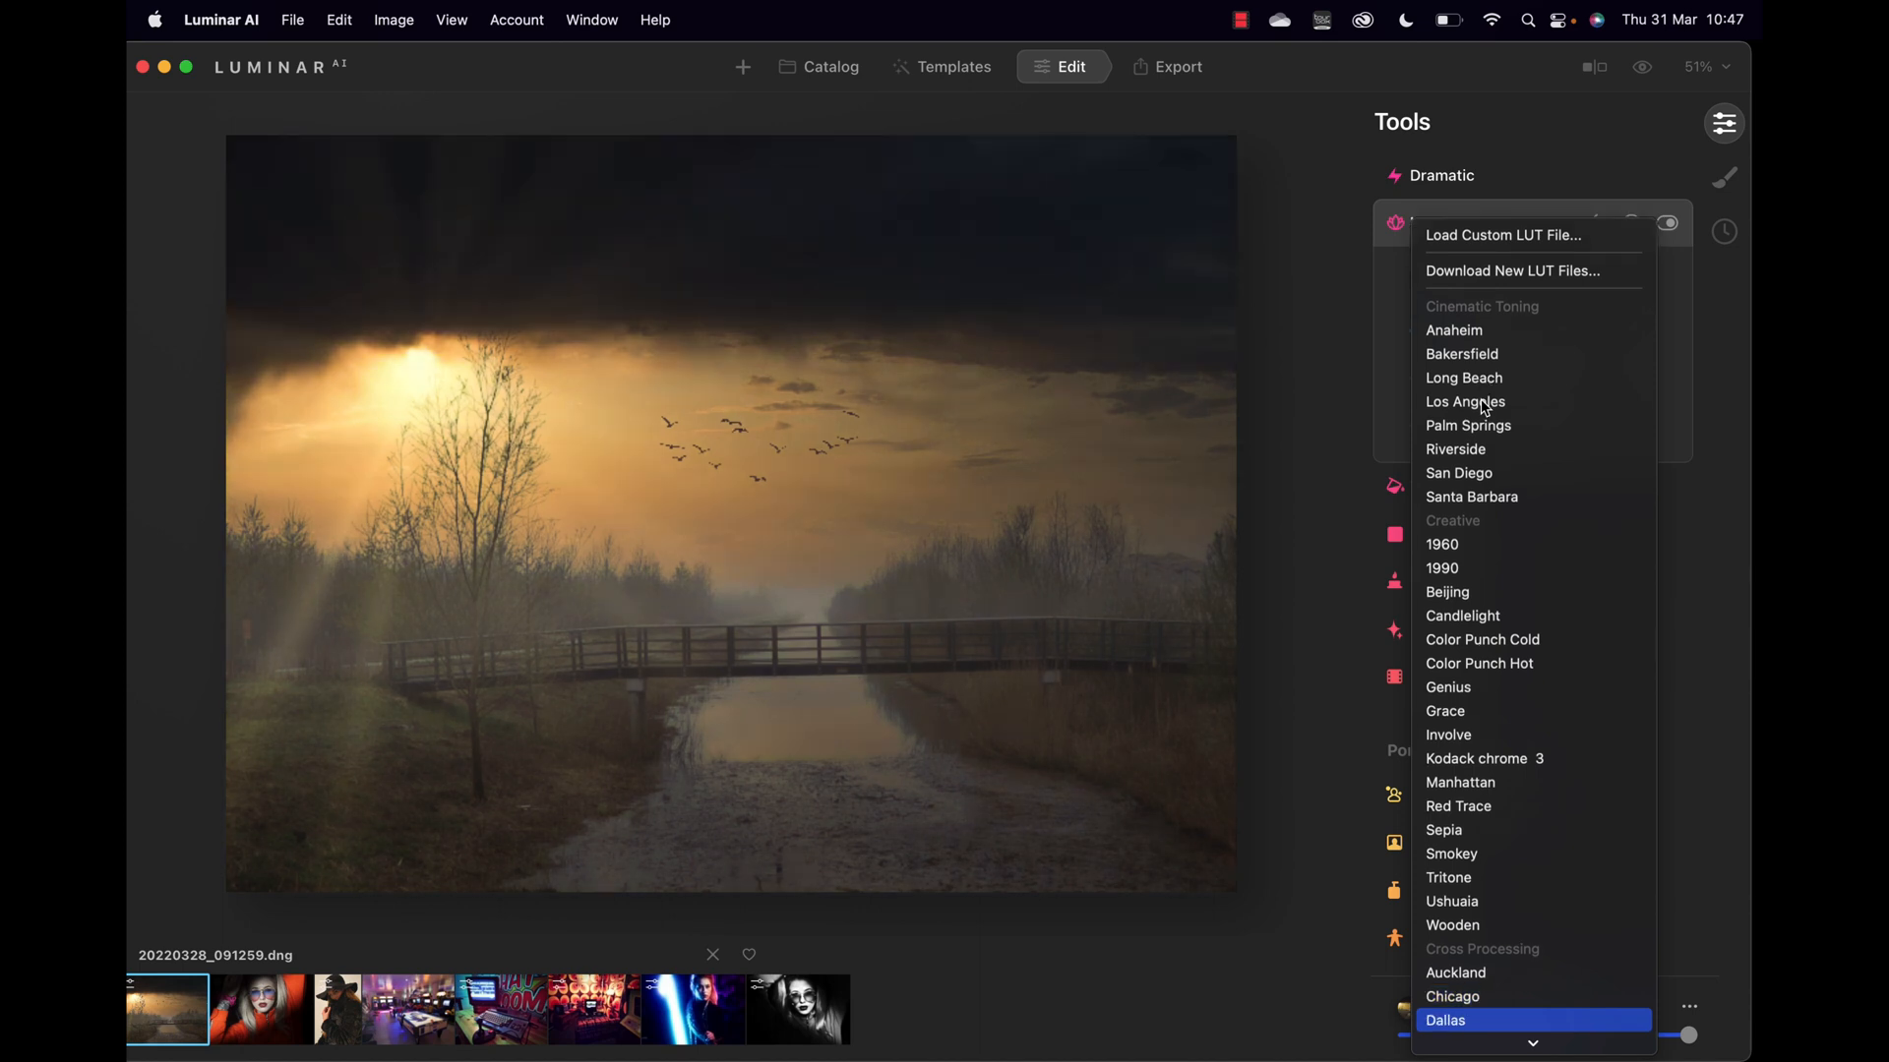
key("Return")
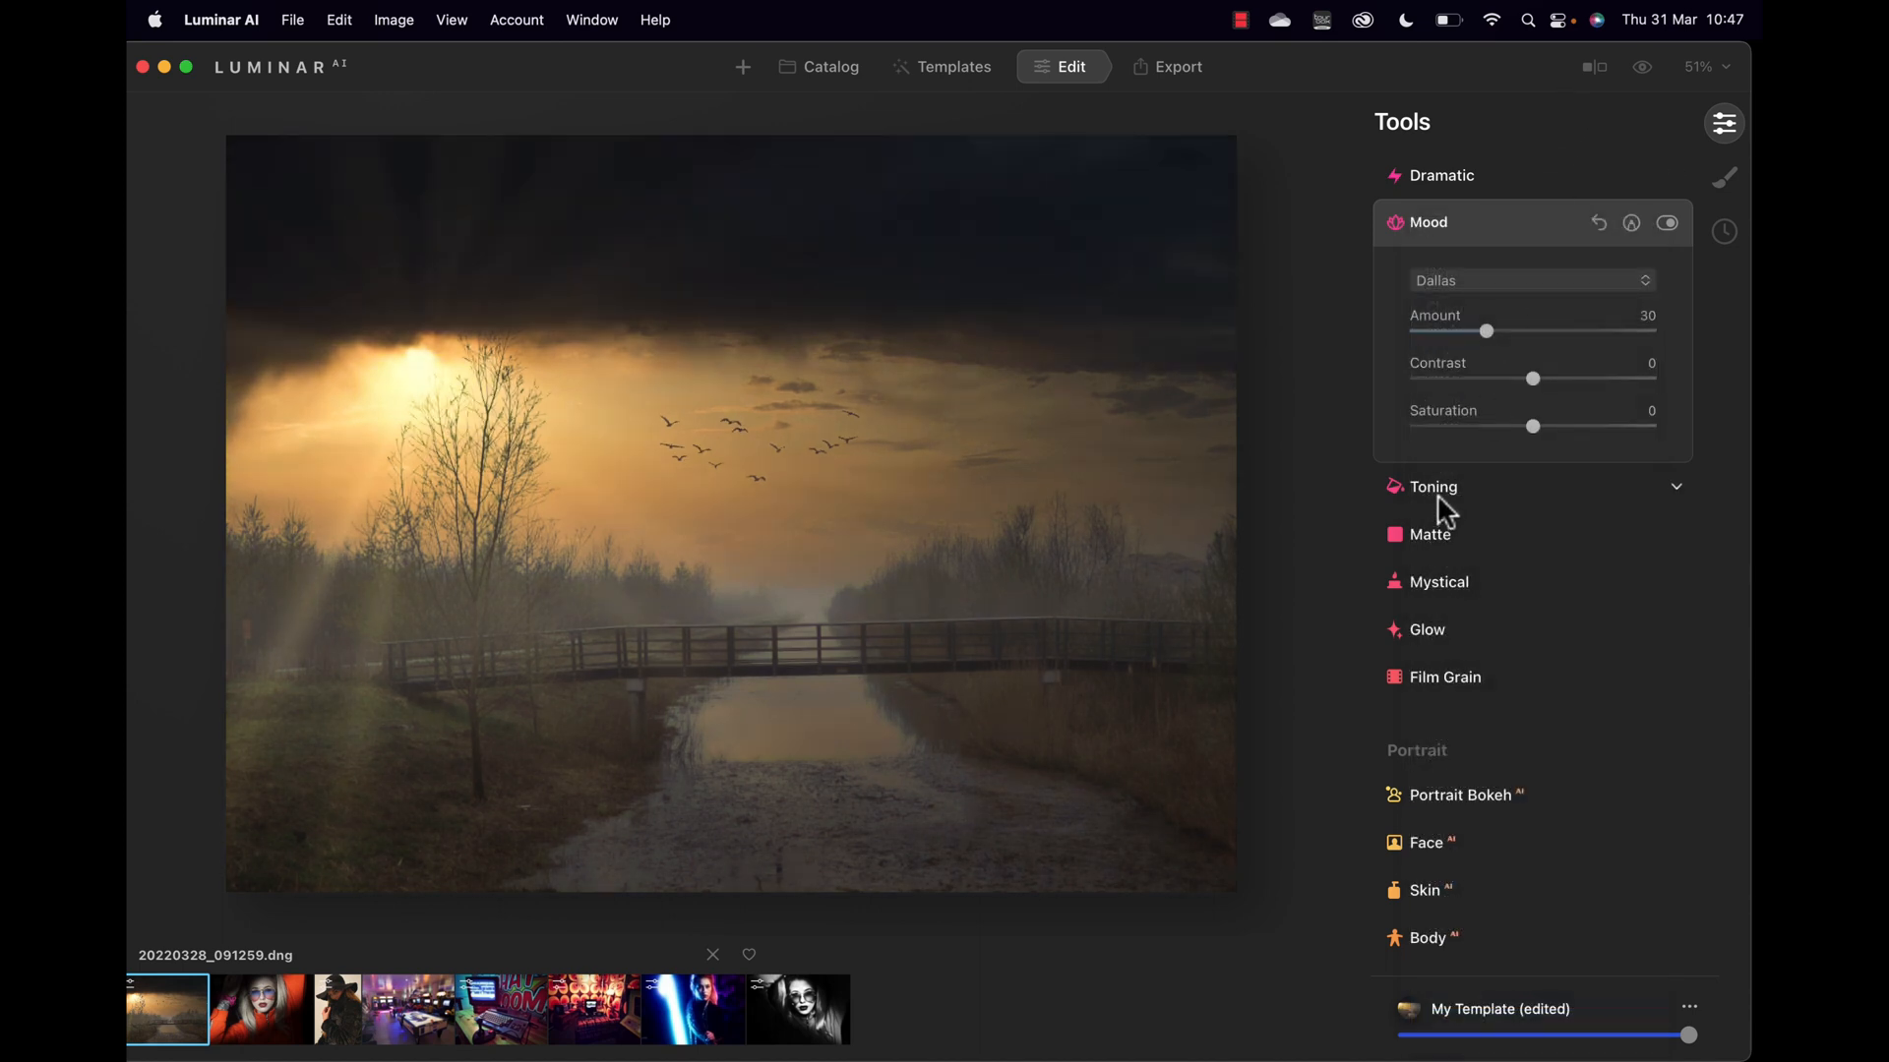
left_click(1438, 492)
Step: Add a saturated colour tint to the shadows and shift its hue
left_click(1504, 384)
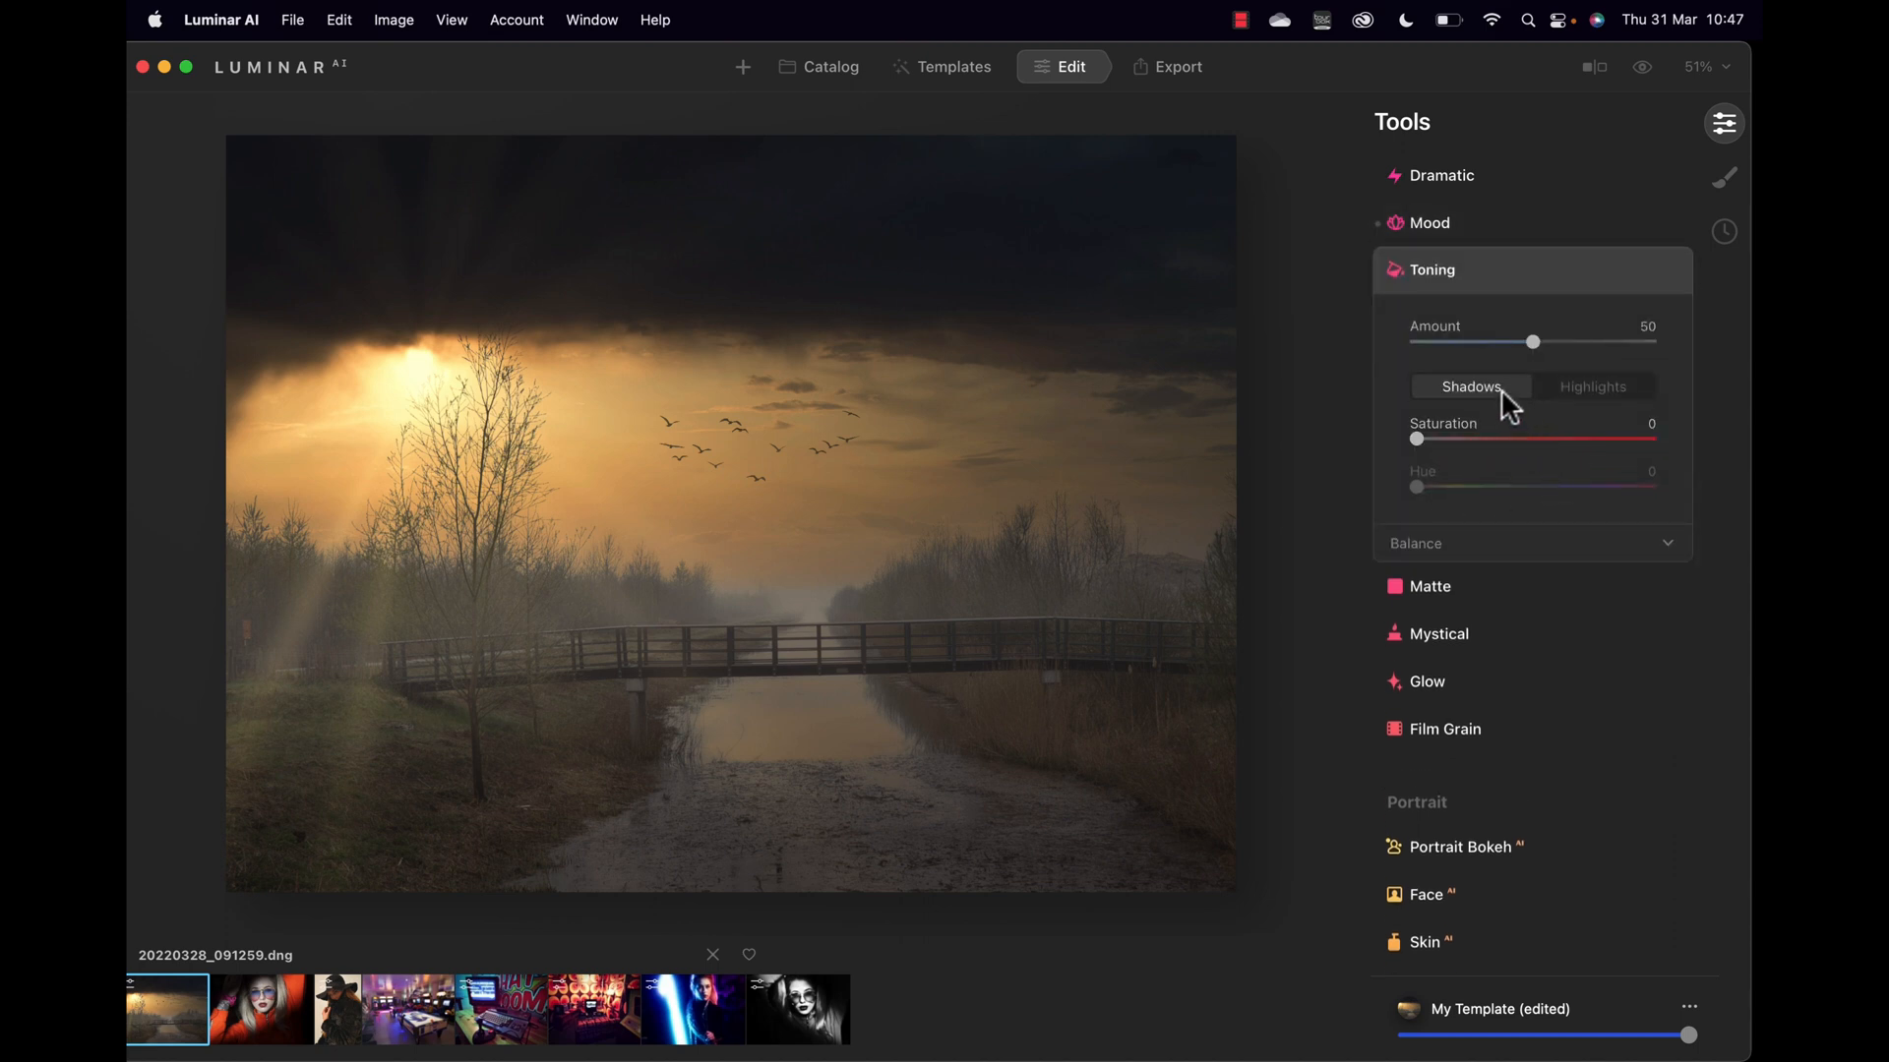
left_click_drag(1418, 439, 1503, 444)
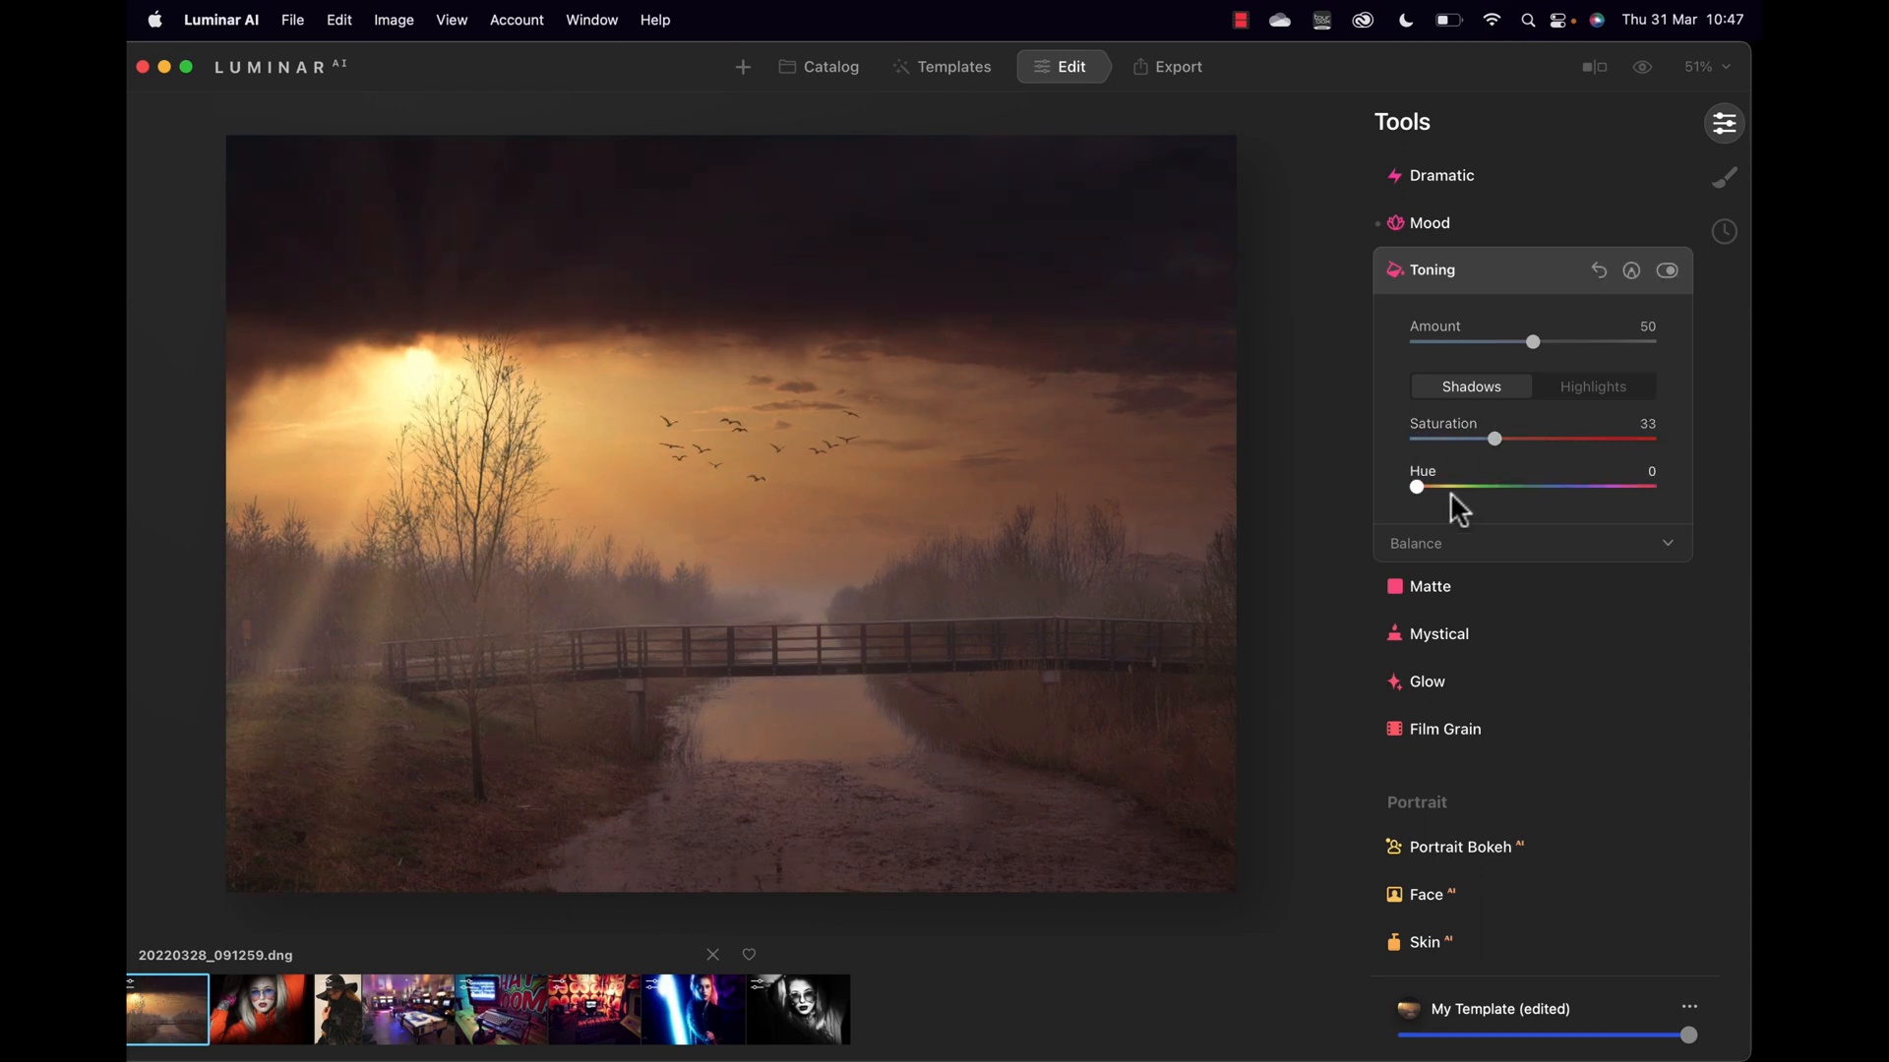
left_click_drag(1413, 486, 1625, 498)
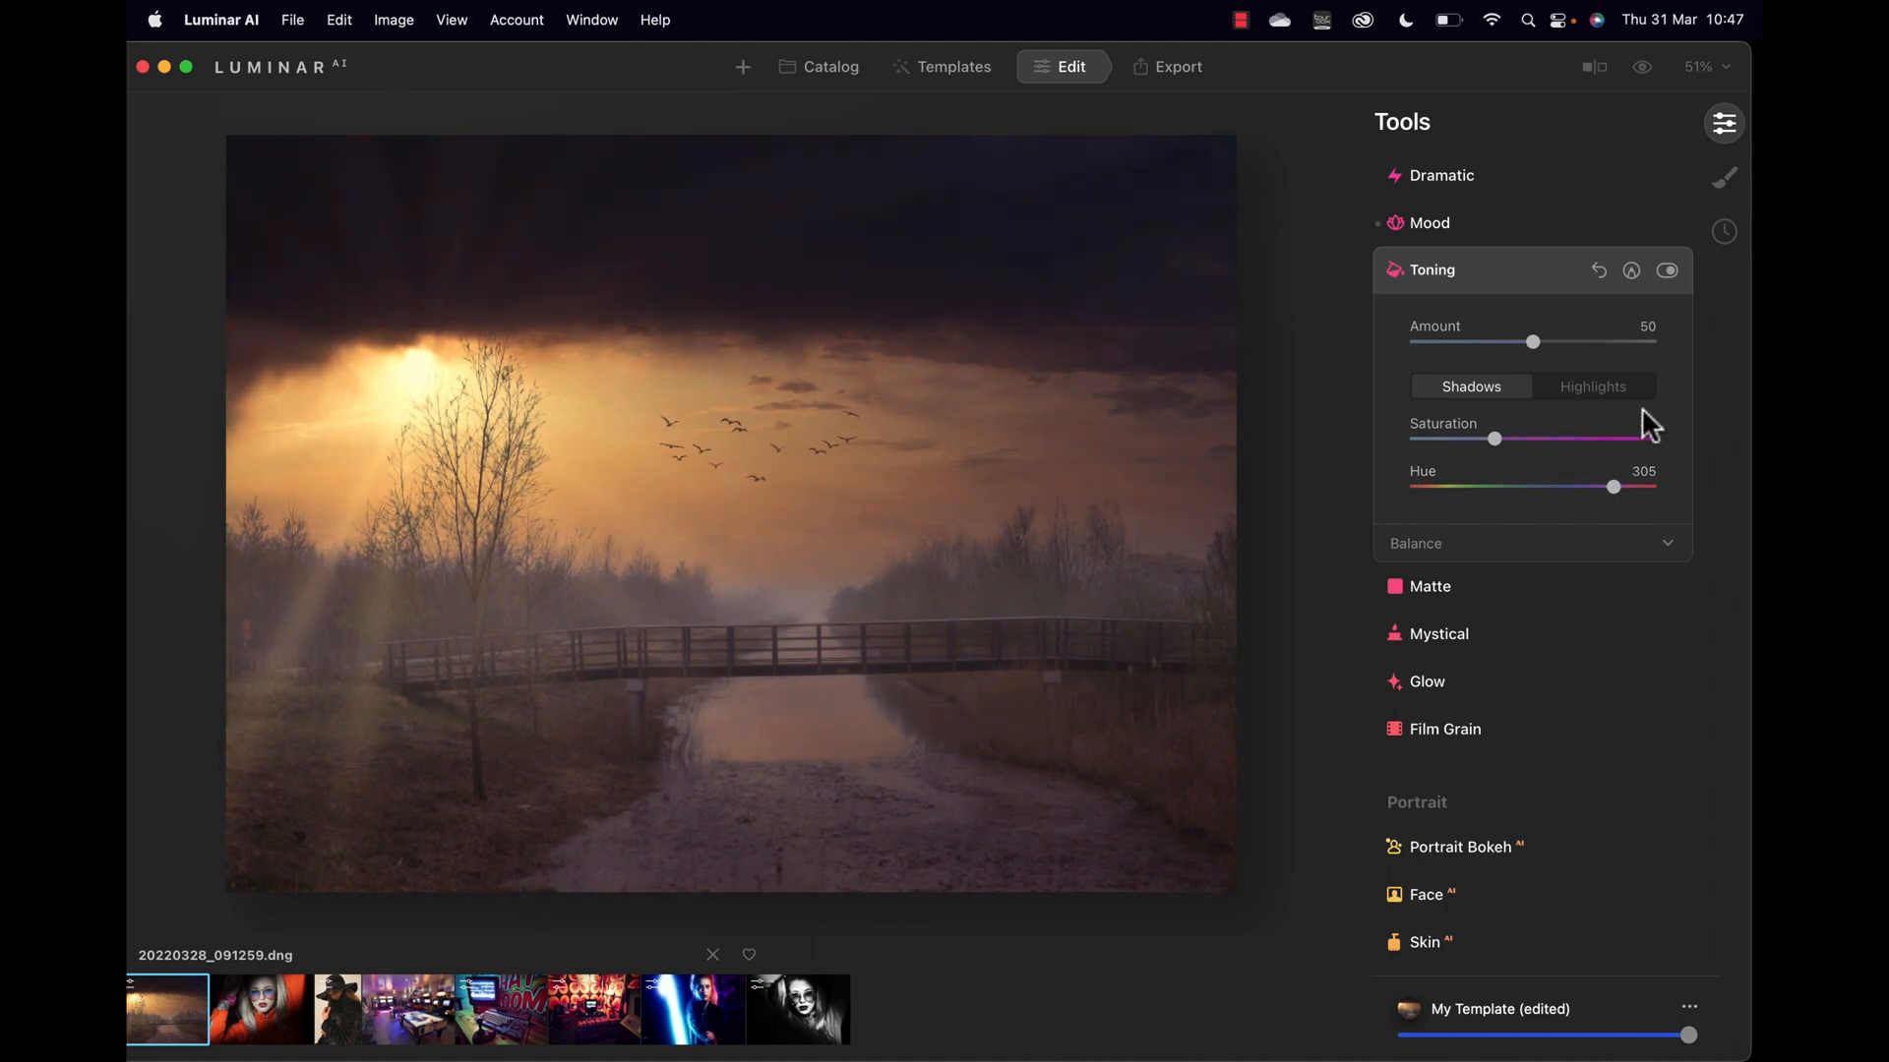
Step: Tint the highlights at Saturation 43 and Hue 254, comparing with Toning off and on
left_click(1604, 385)
left_click_drag(1417, 438, 1523, 441)
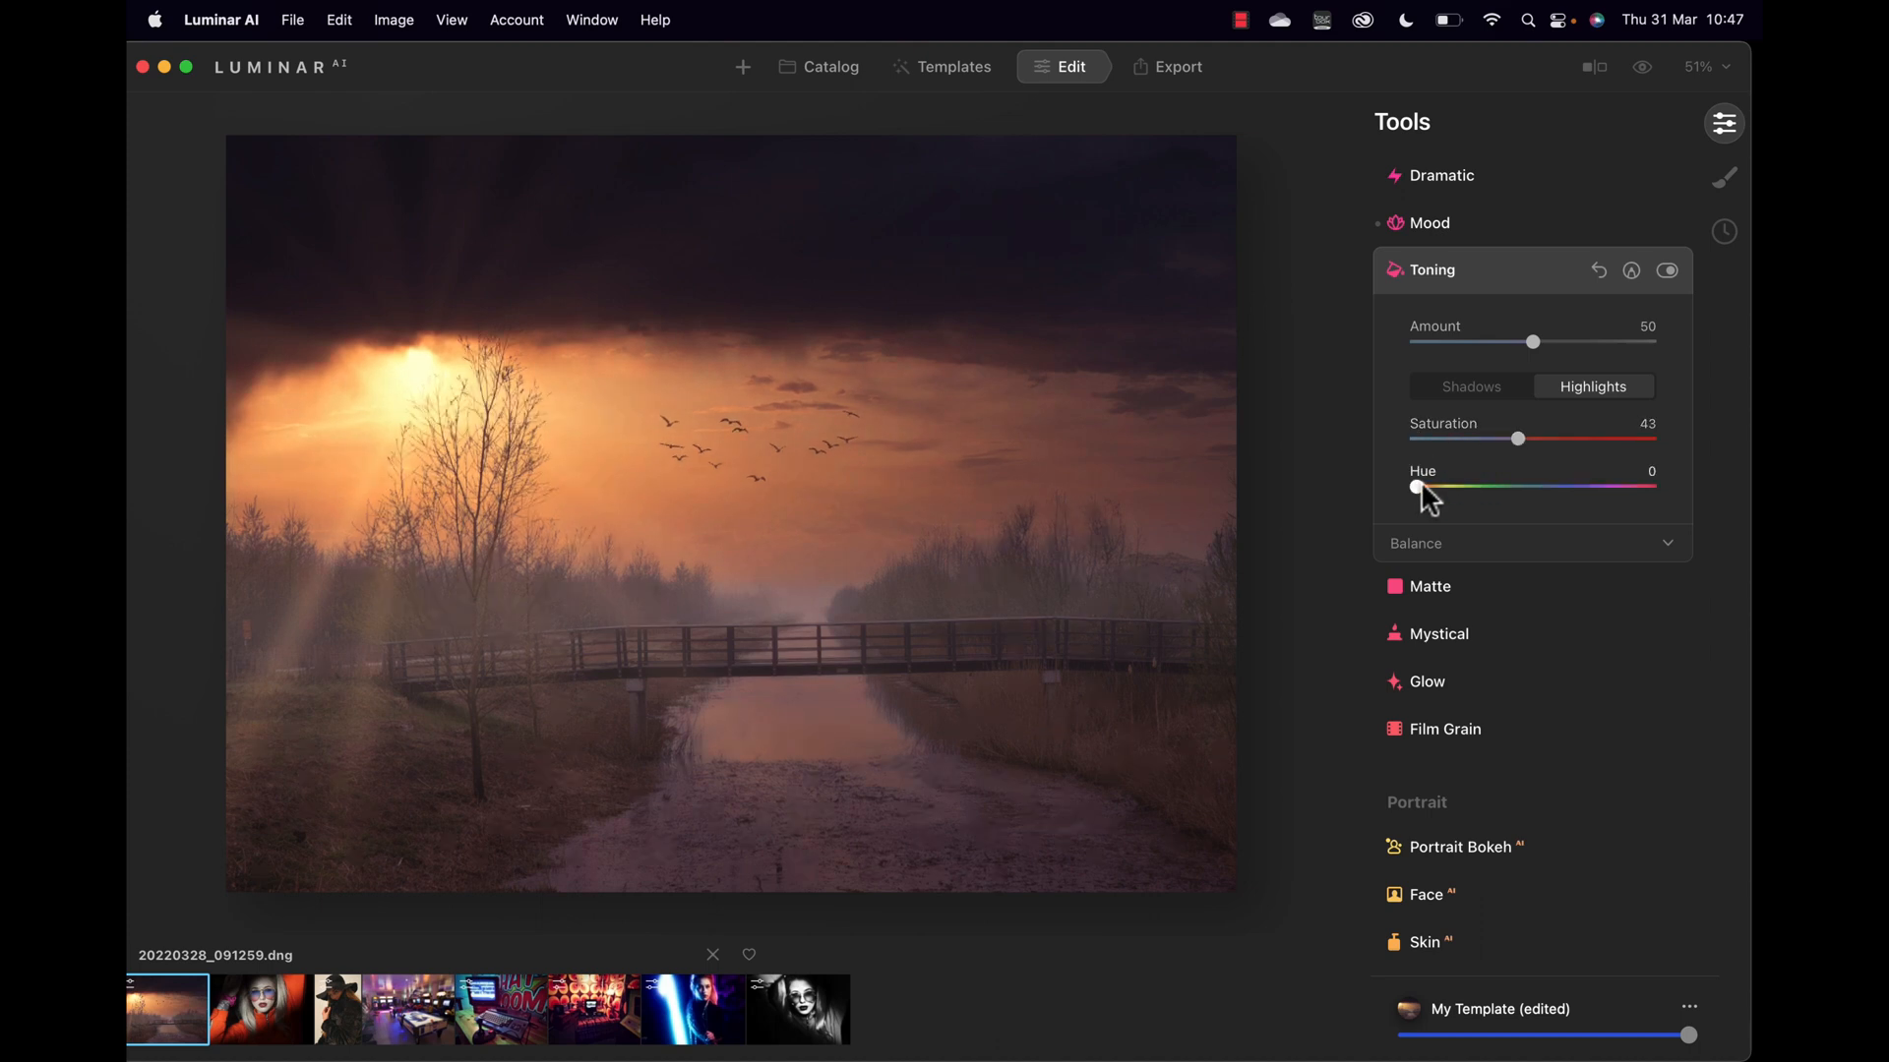
left_click_drag(1416, 488, 1633, 484)
left_click(1667, 272)
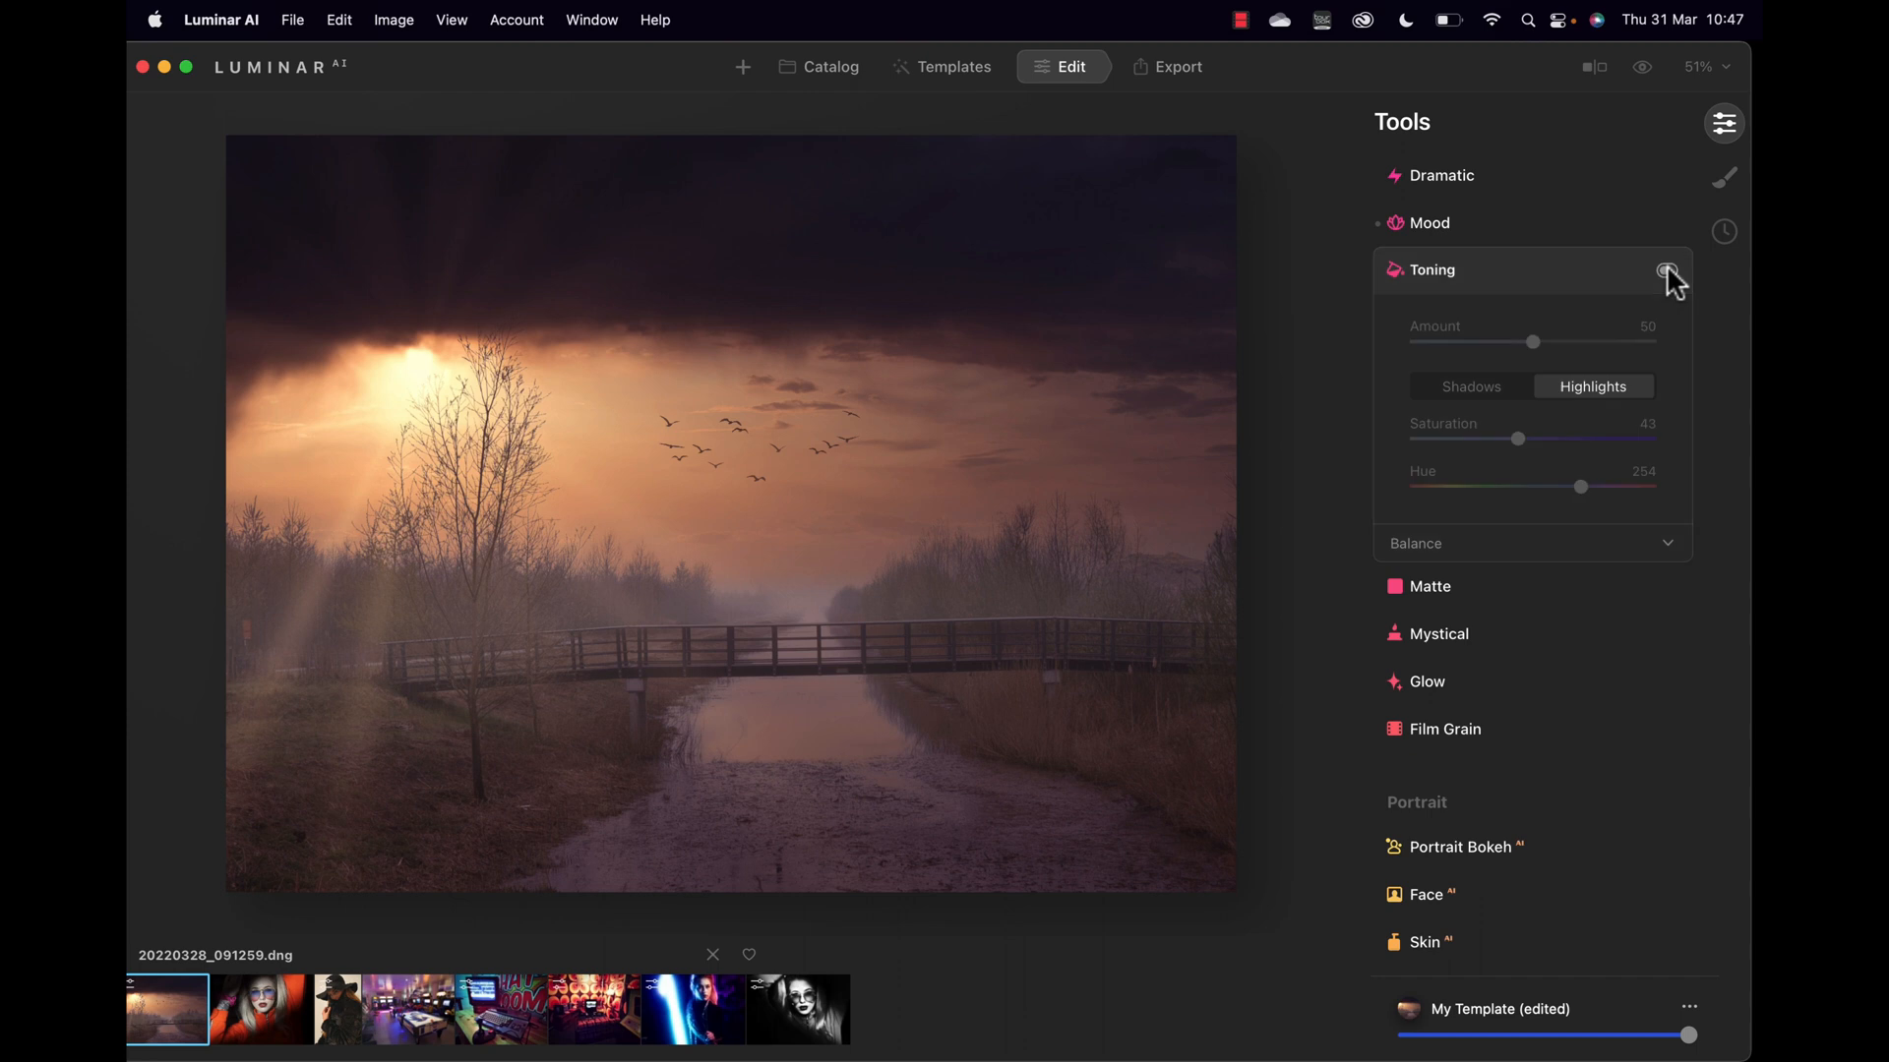
left_click(1670, 272)
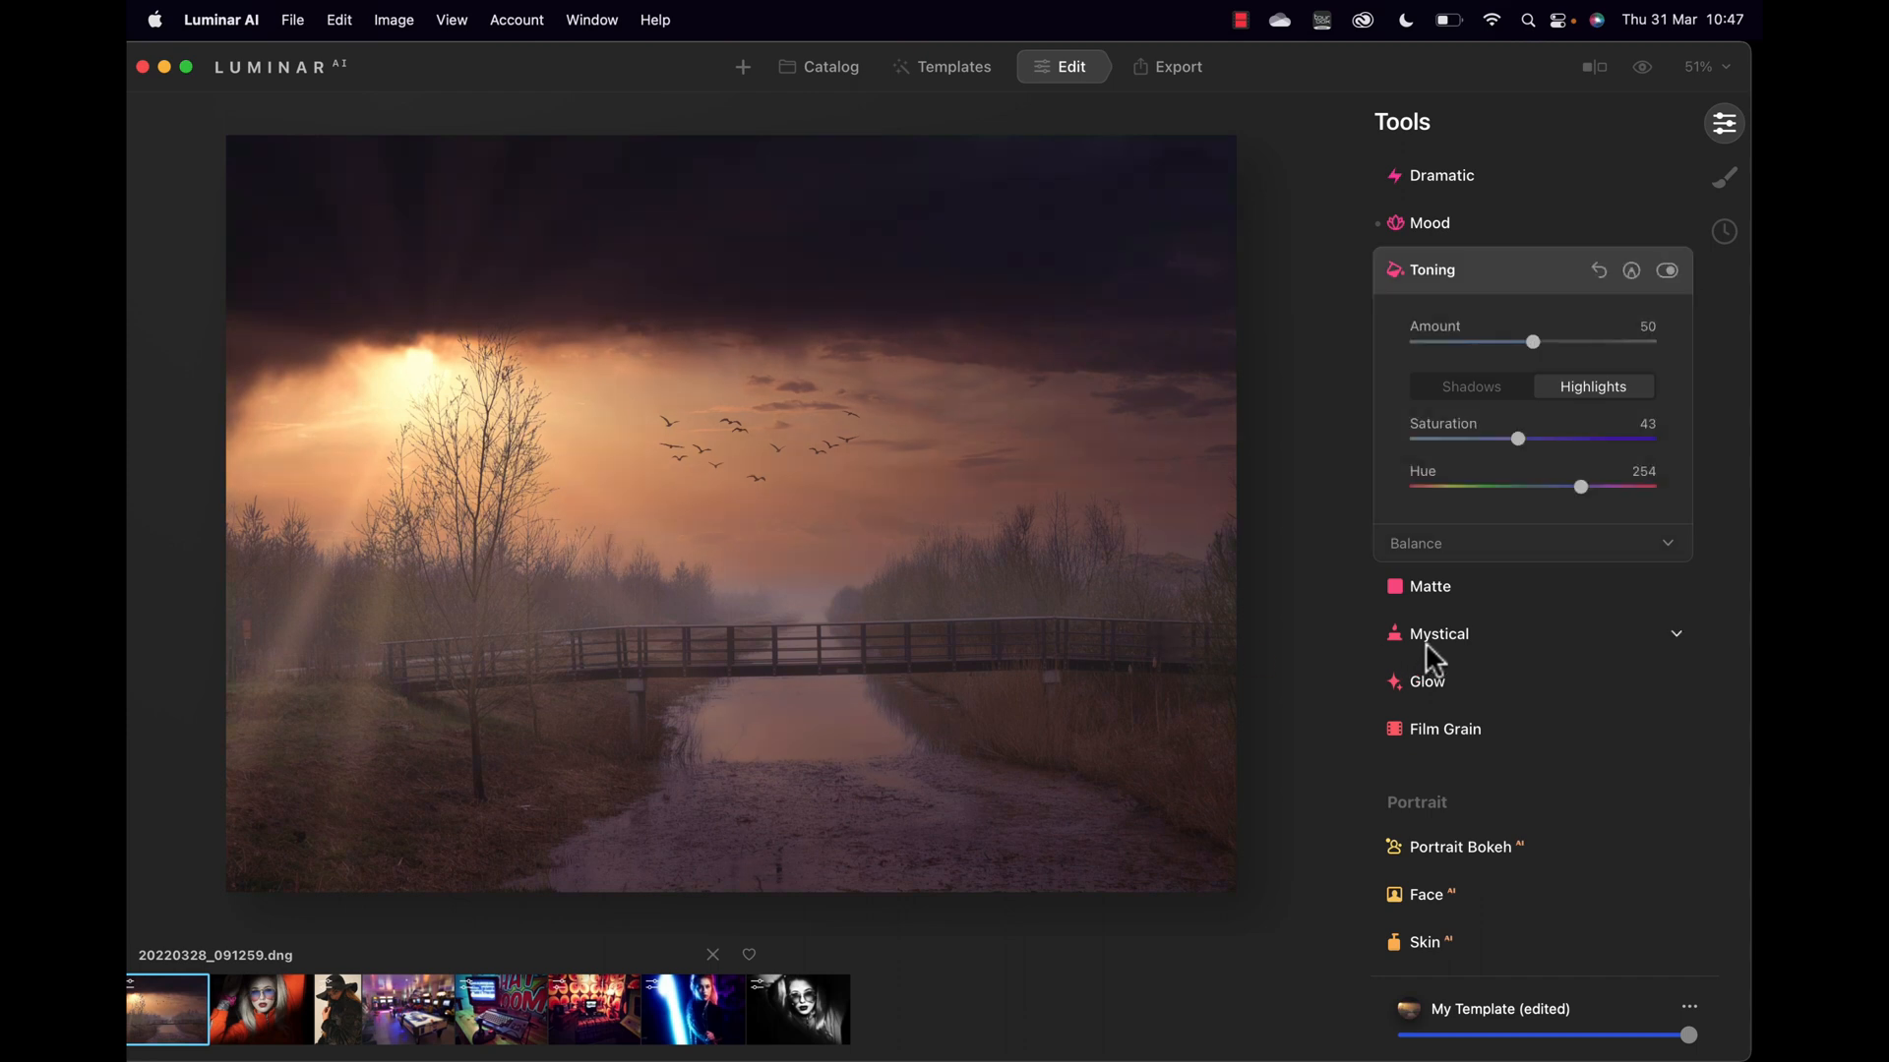
left_click(1433, 591)
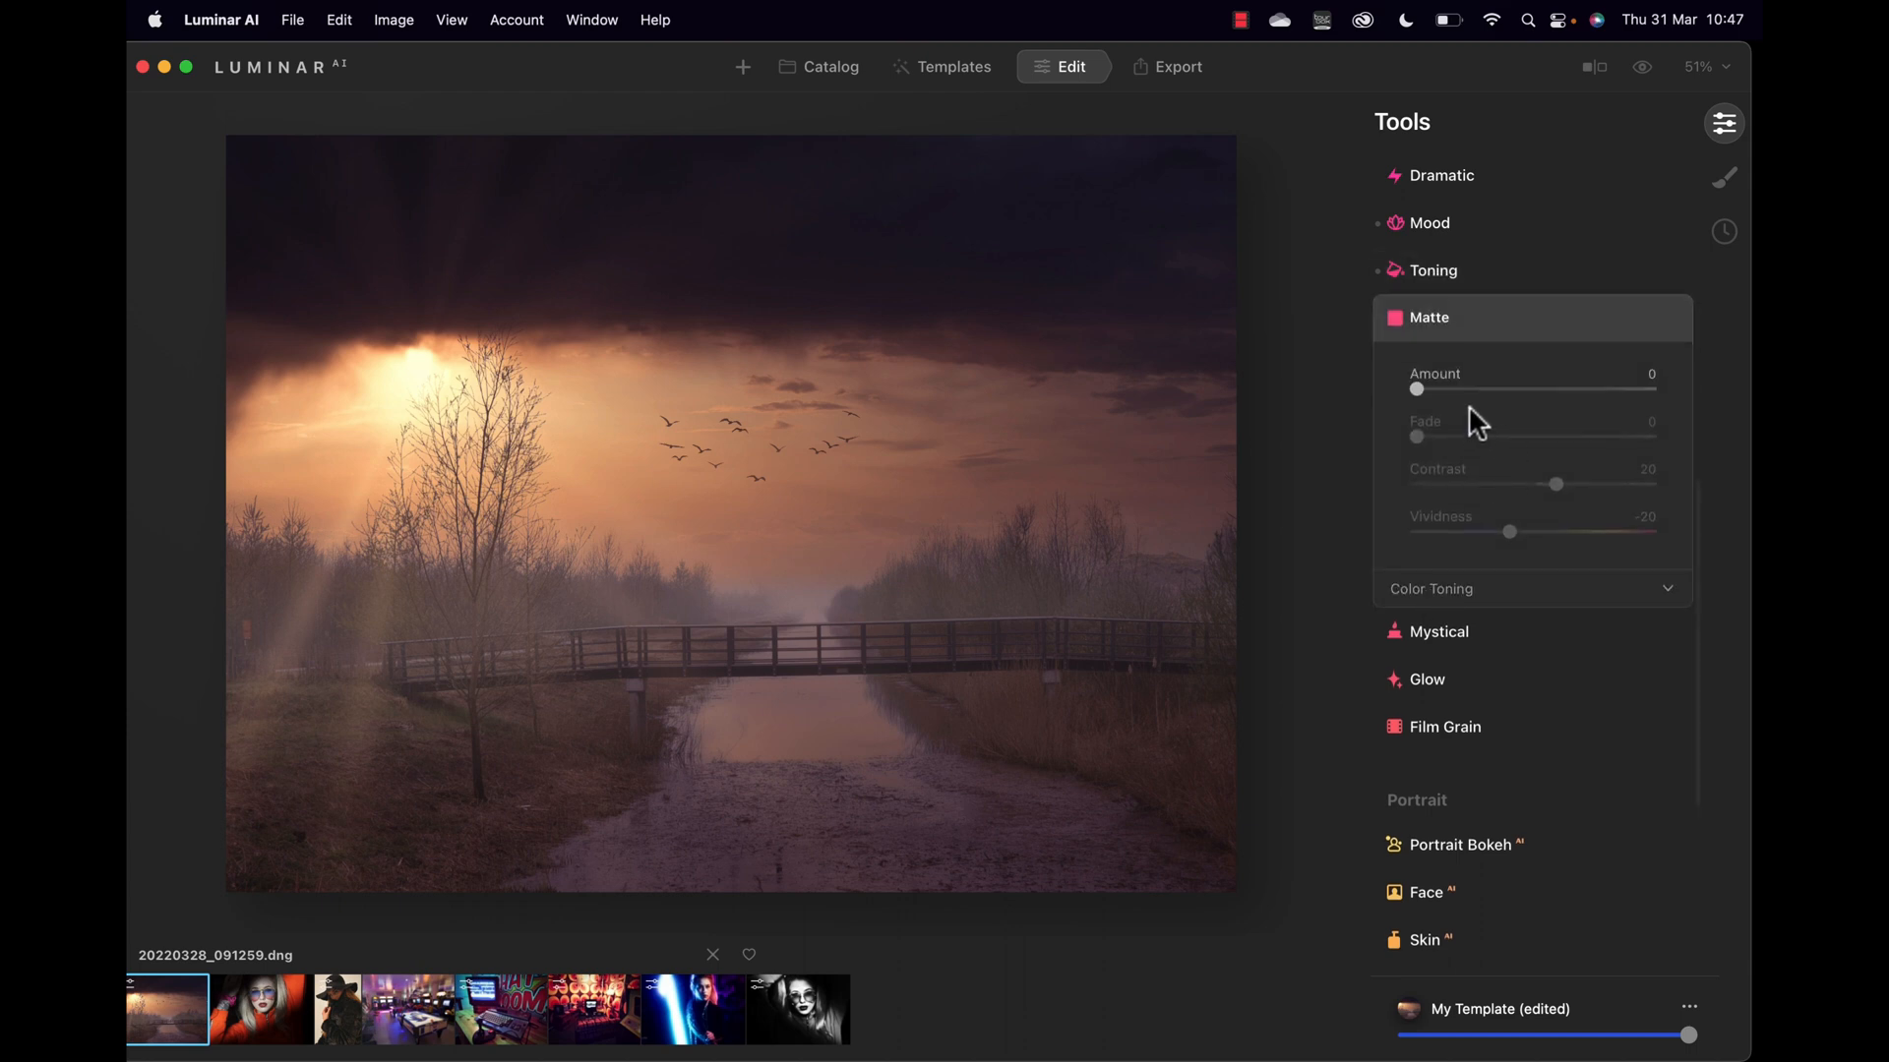
Step: Try a Matte fade, then inspect the sky and birds at 100%
left_click_drag(1416, 389, 1318, 421)
left_click_drag(1417, 390, 1350, 415)
left_click(1421, 625)
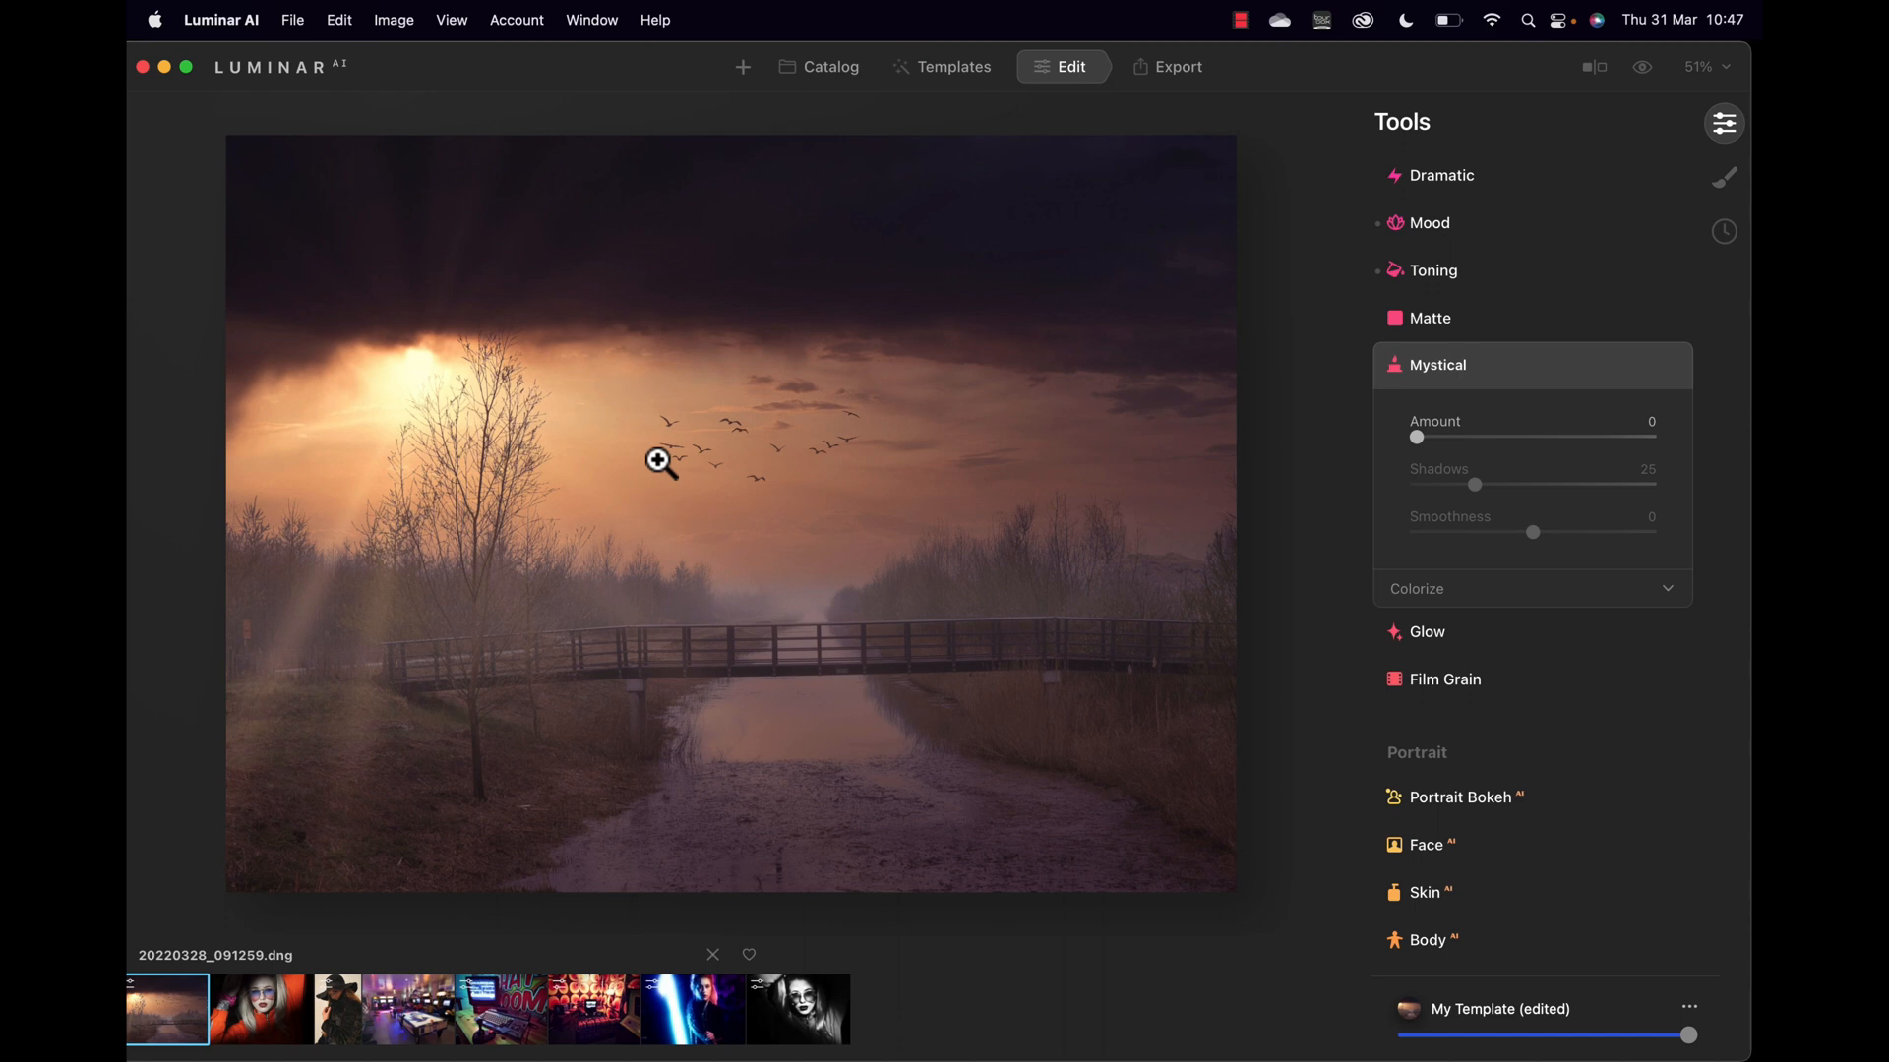
left_click(537, 429)
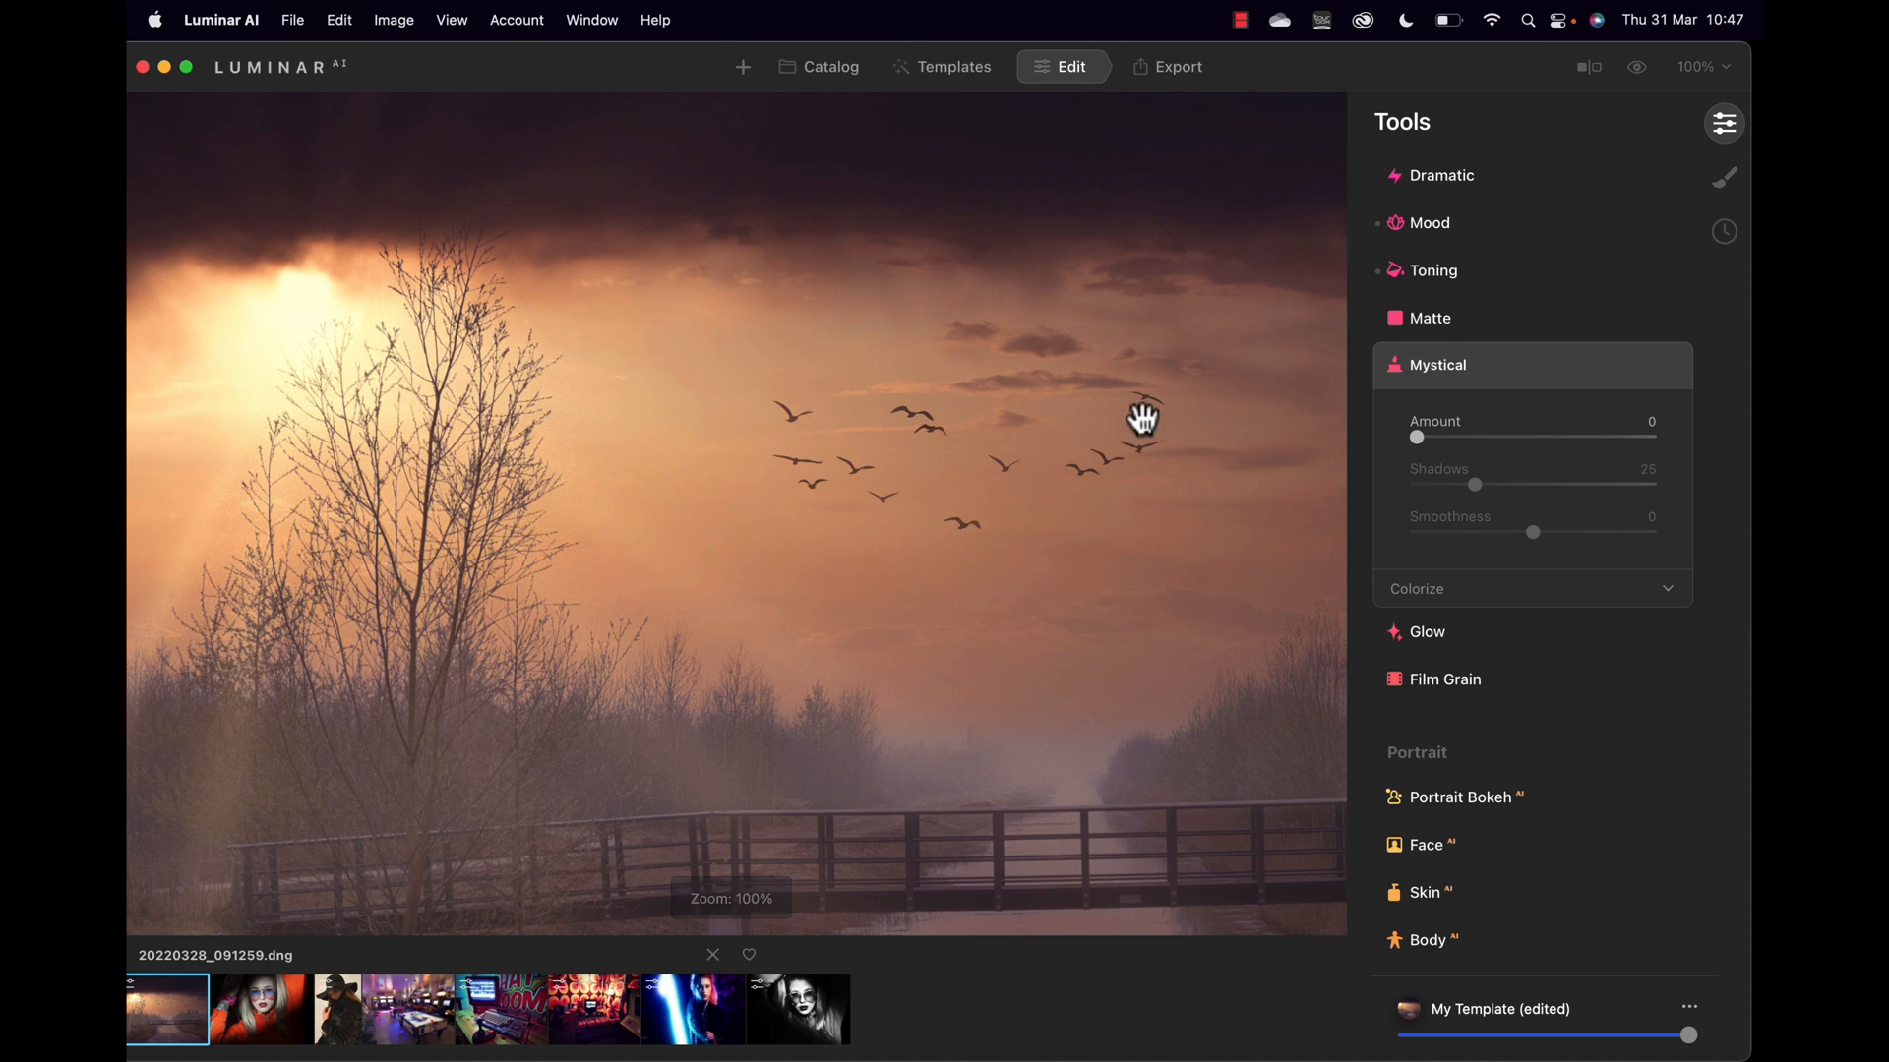
left_click(1082, 466)
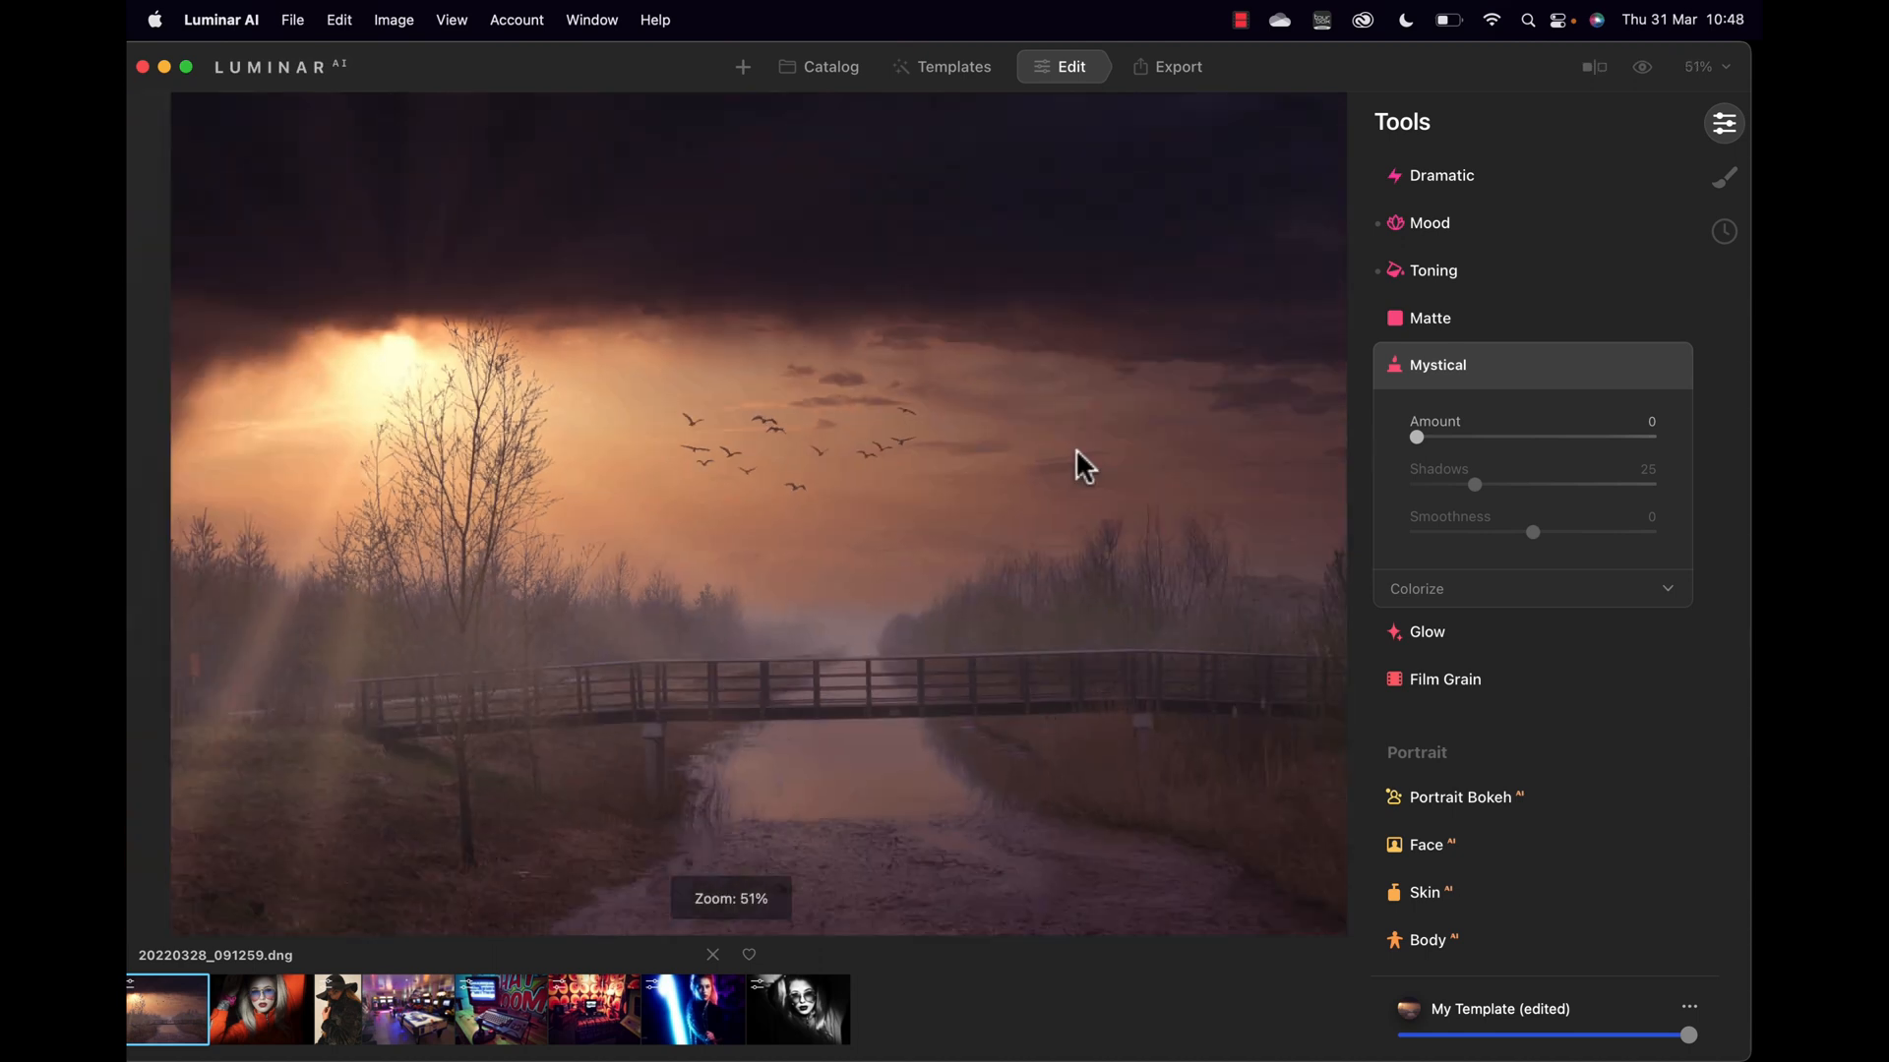
Step: Apply a light Mystical effect at Amount about 9, comparing it on and off
left_click_drag(1416, 437, 1454, 440)
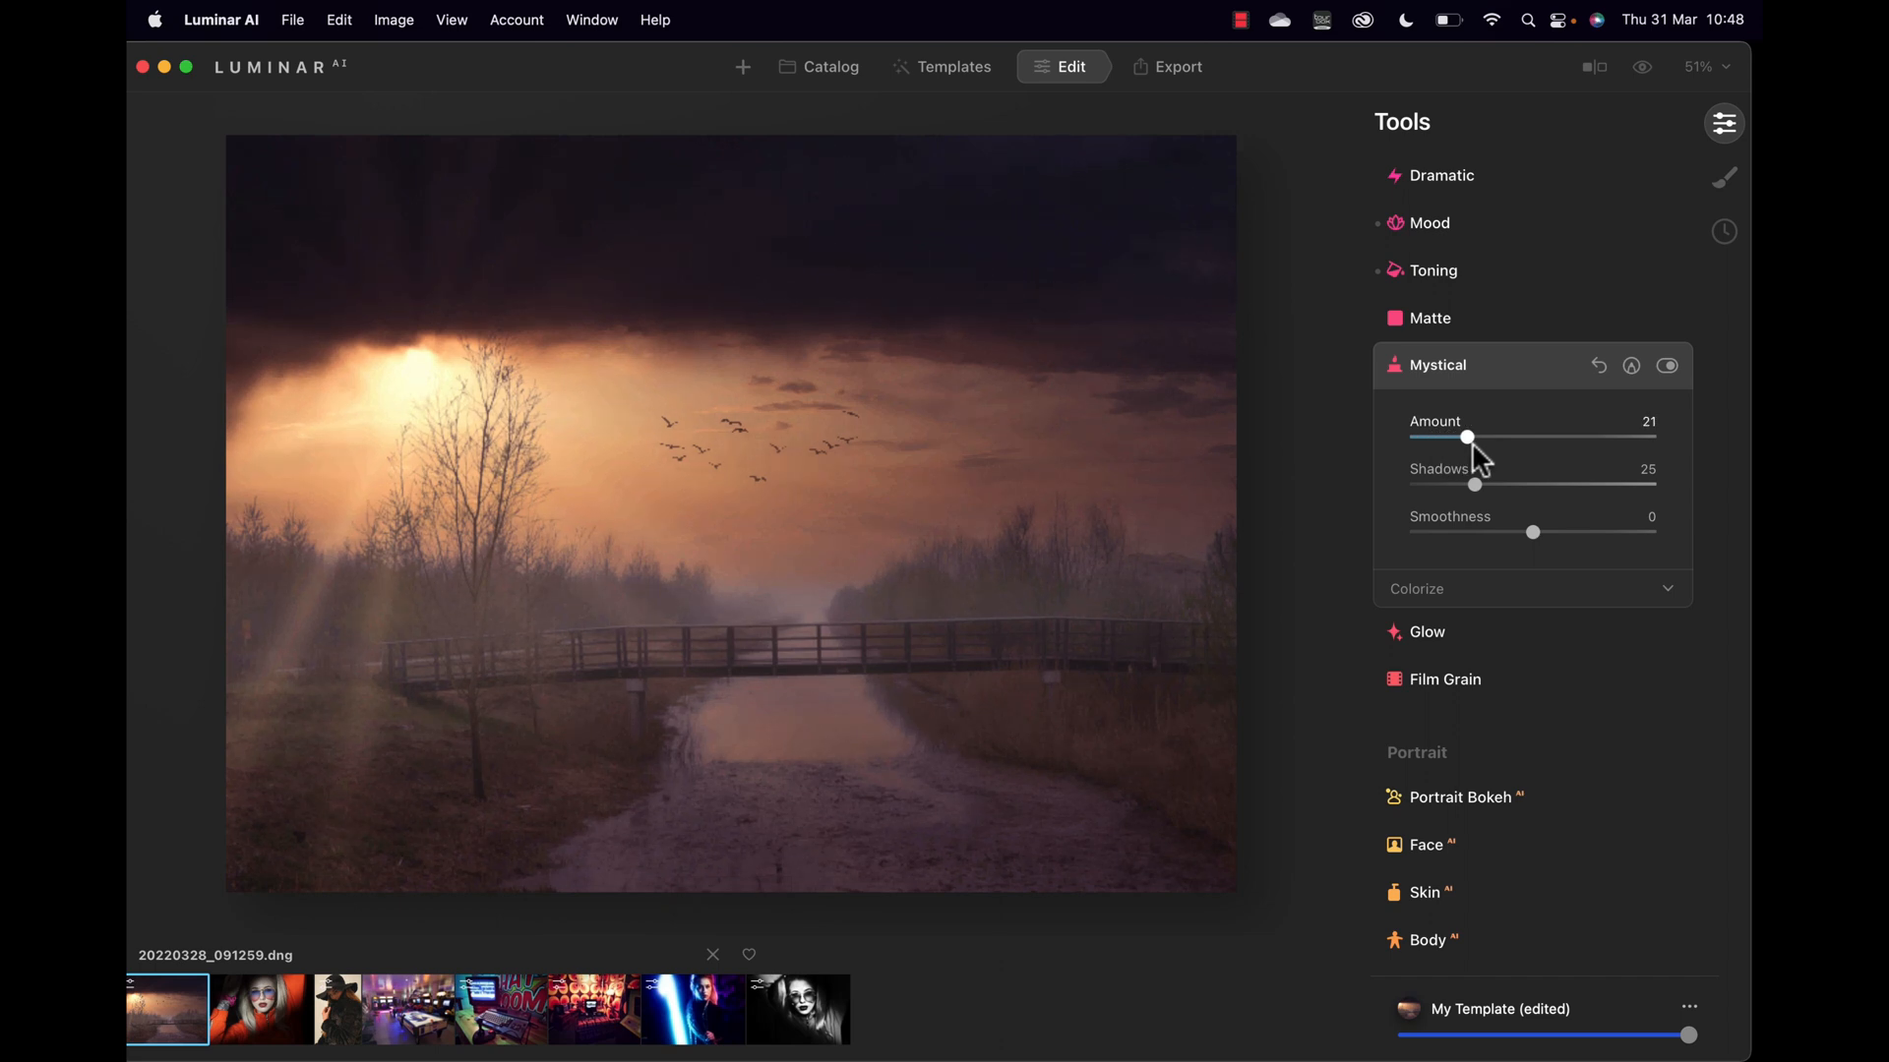
left_click_drag(1467, 440, 1633, 482)
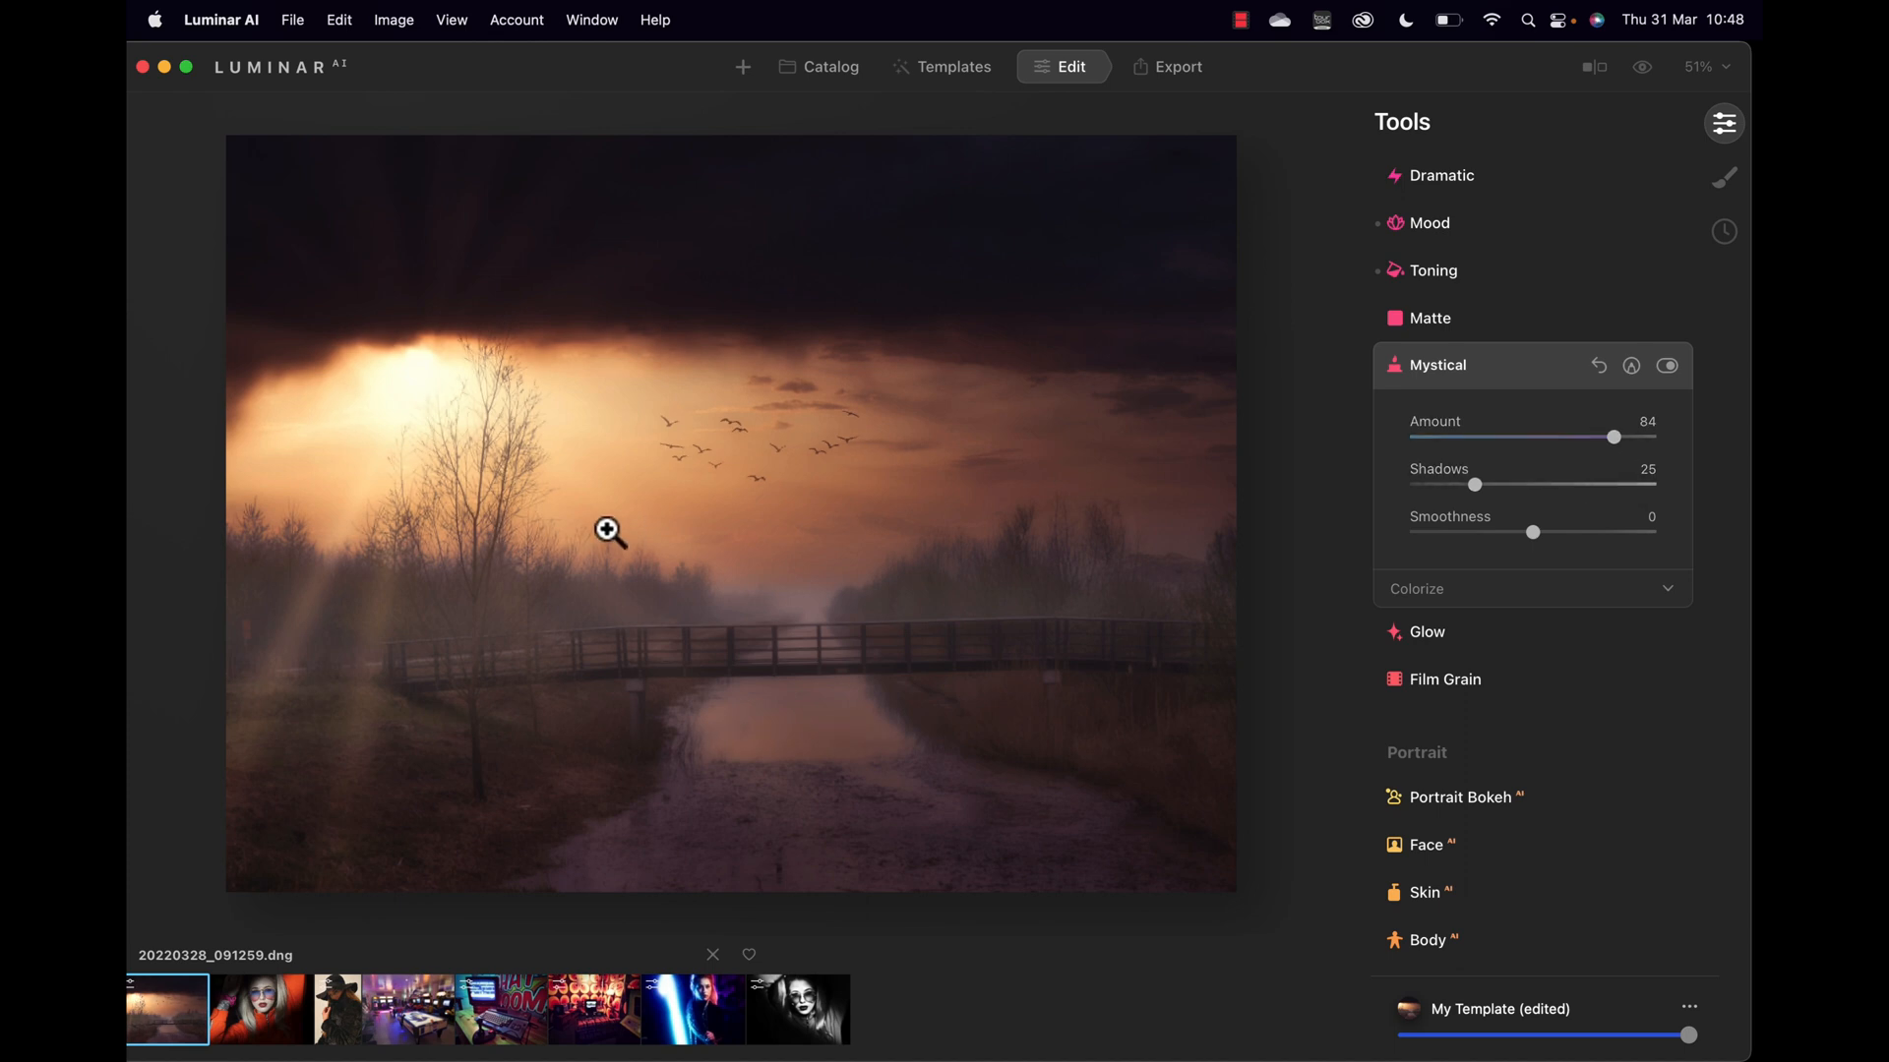
left_click(596, 567)
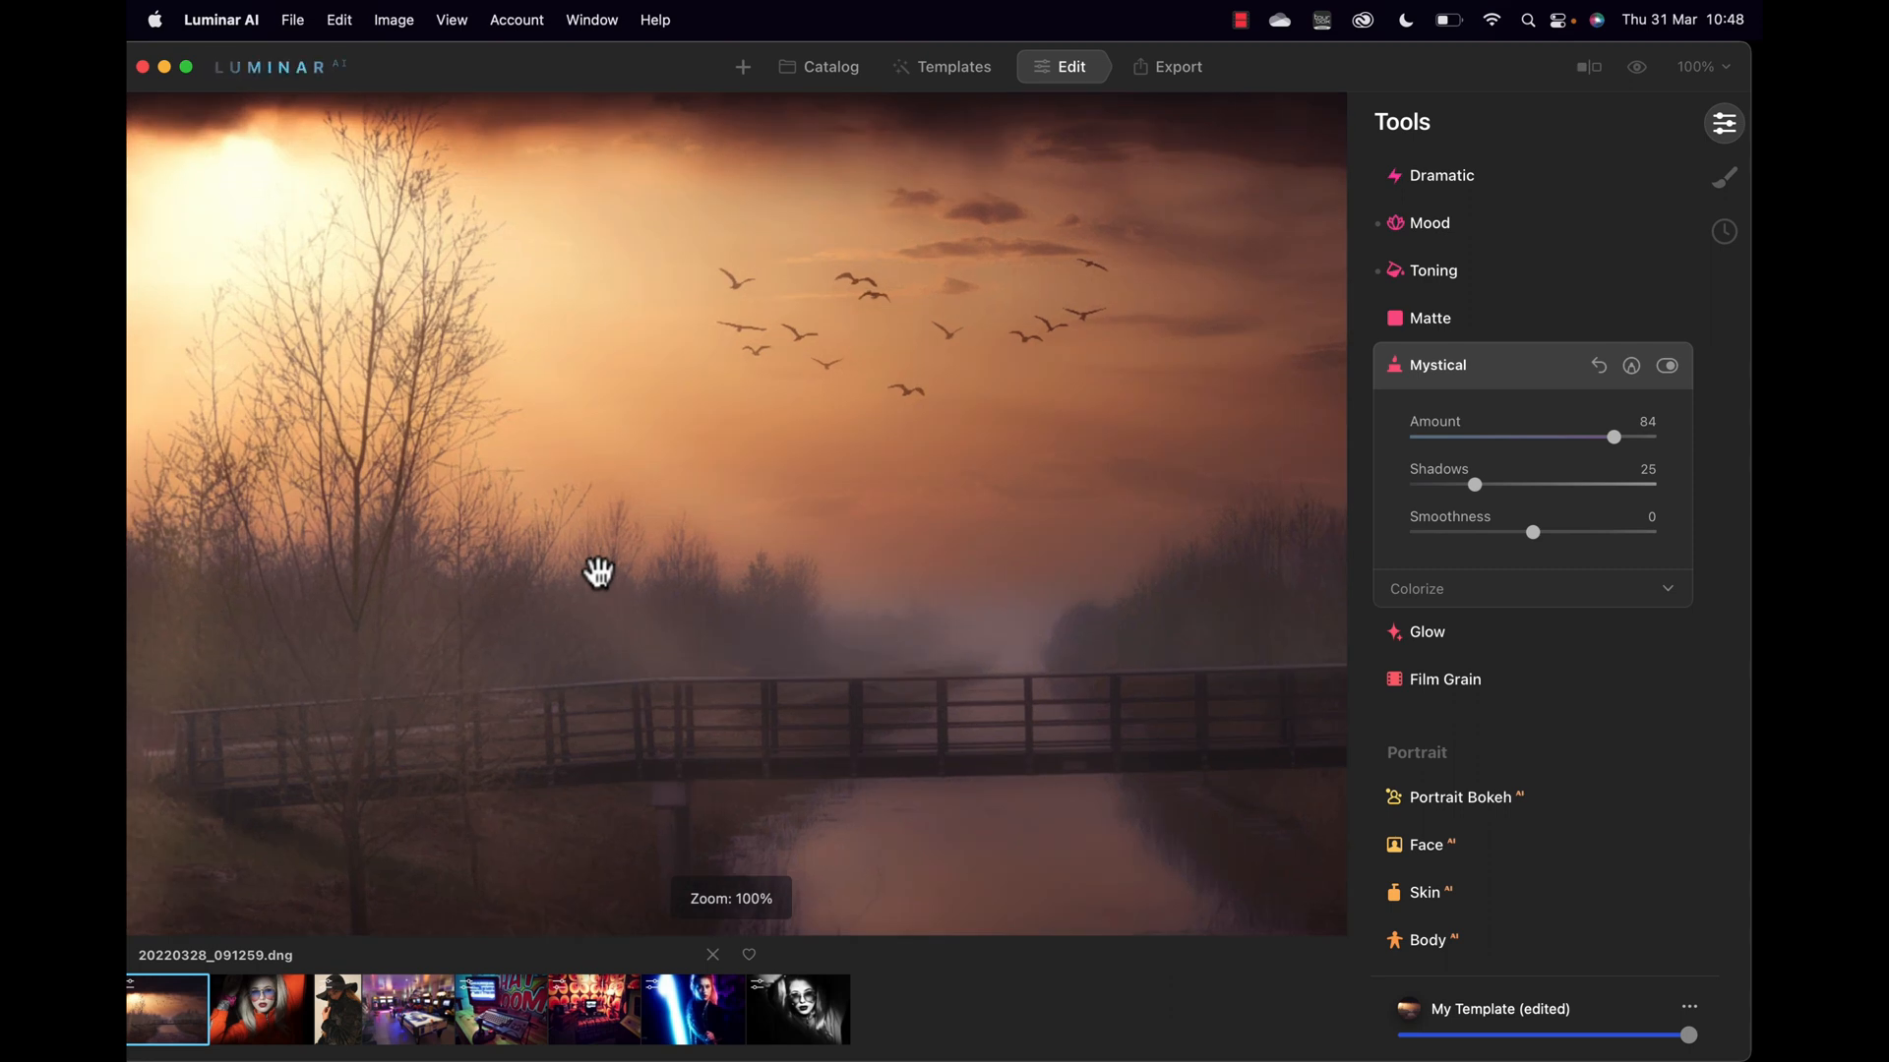
left_click(597, 571)
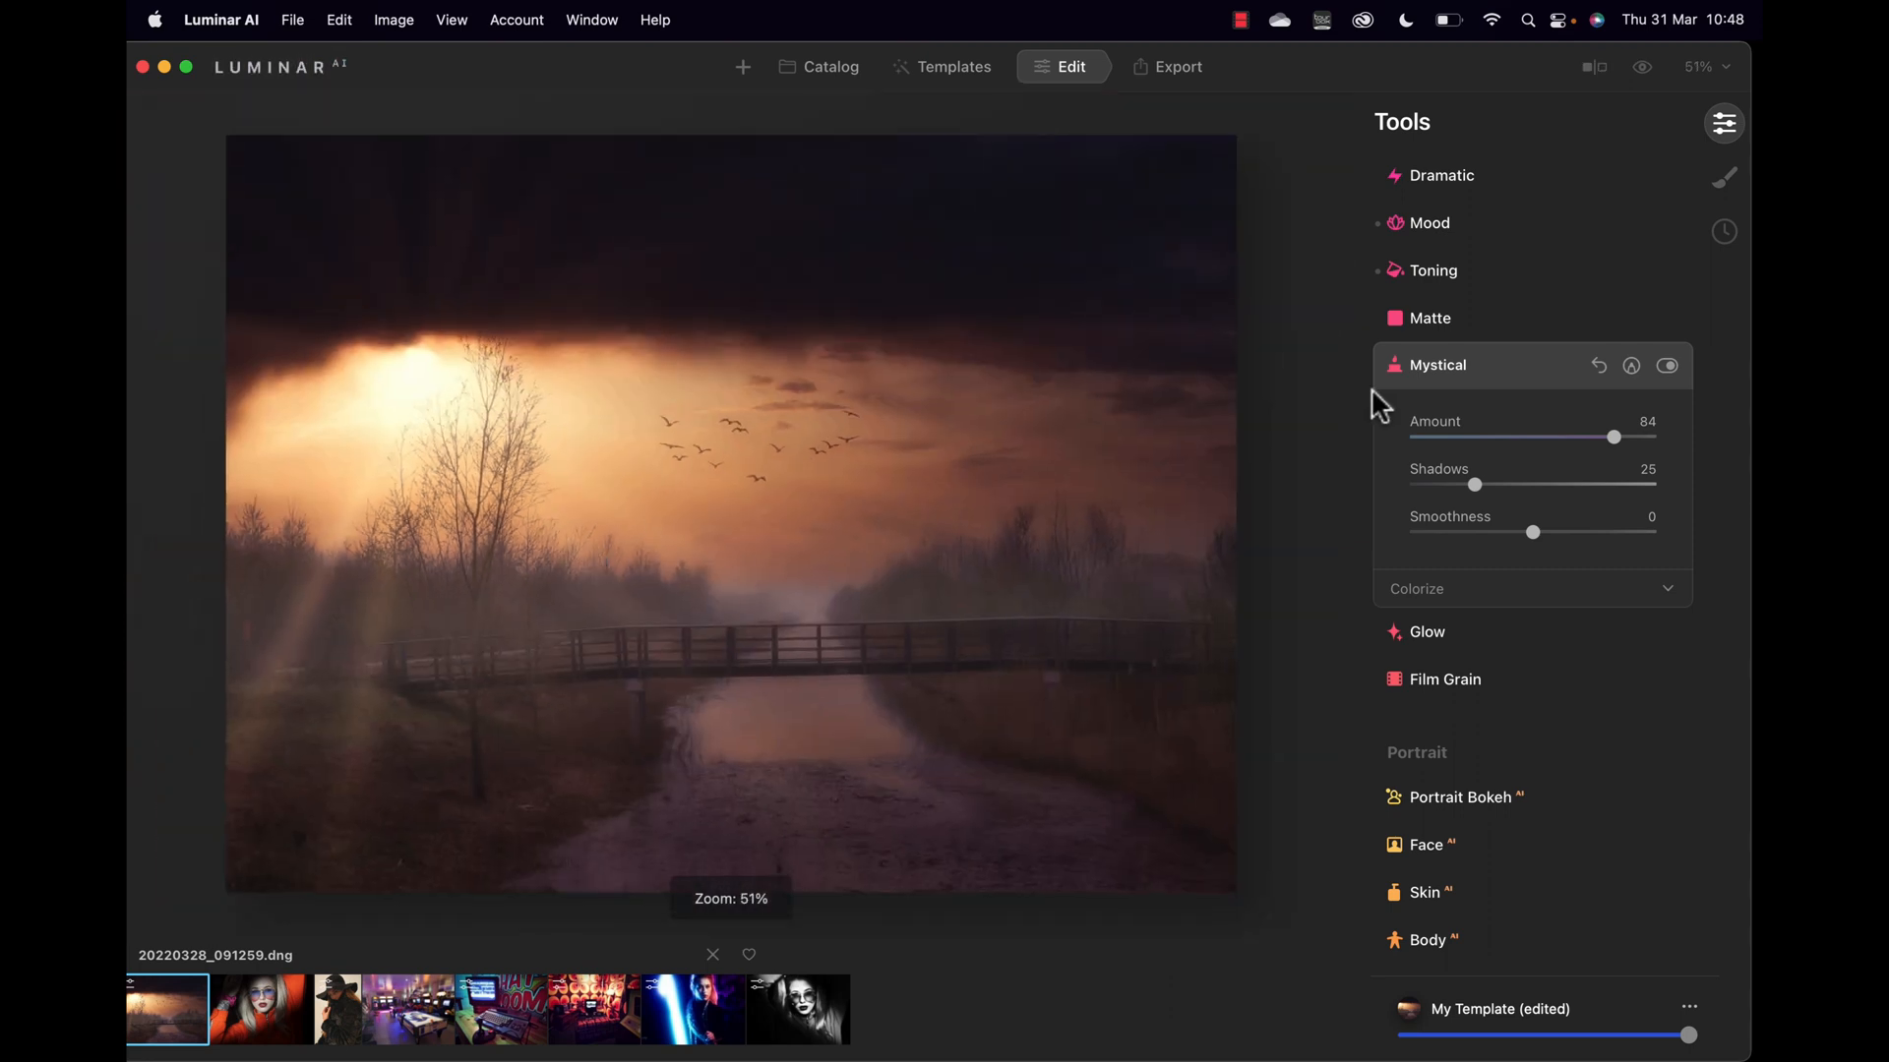
left_click_drag(1614, 437, 1397, 448)
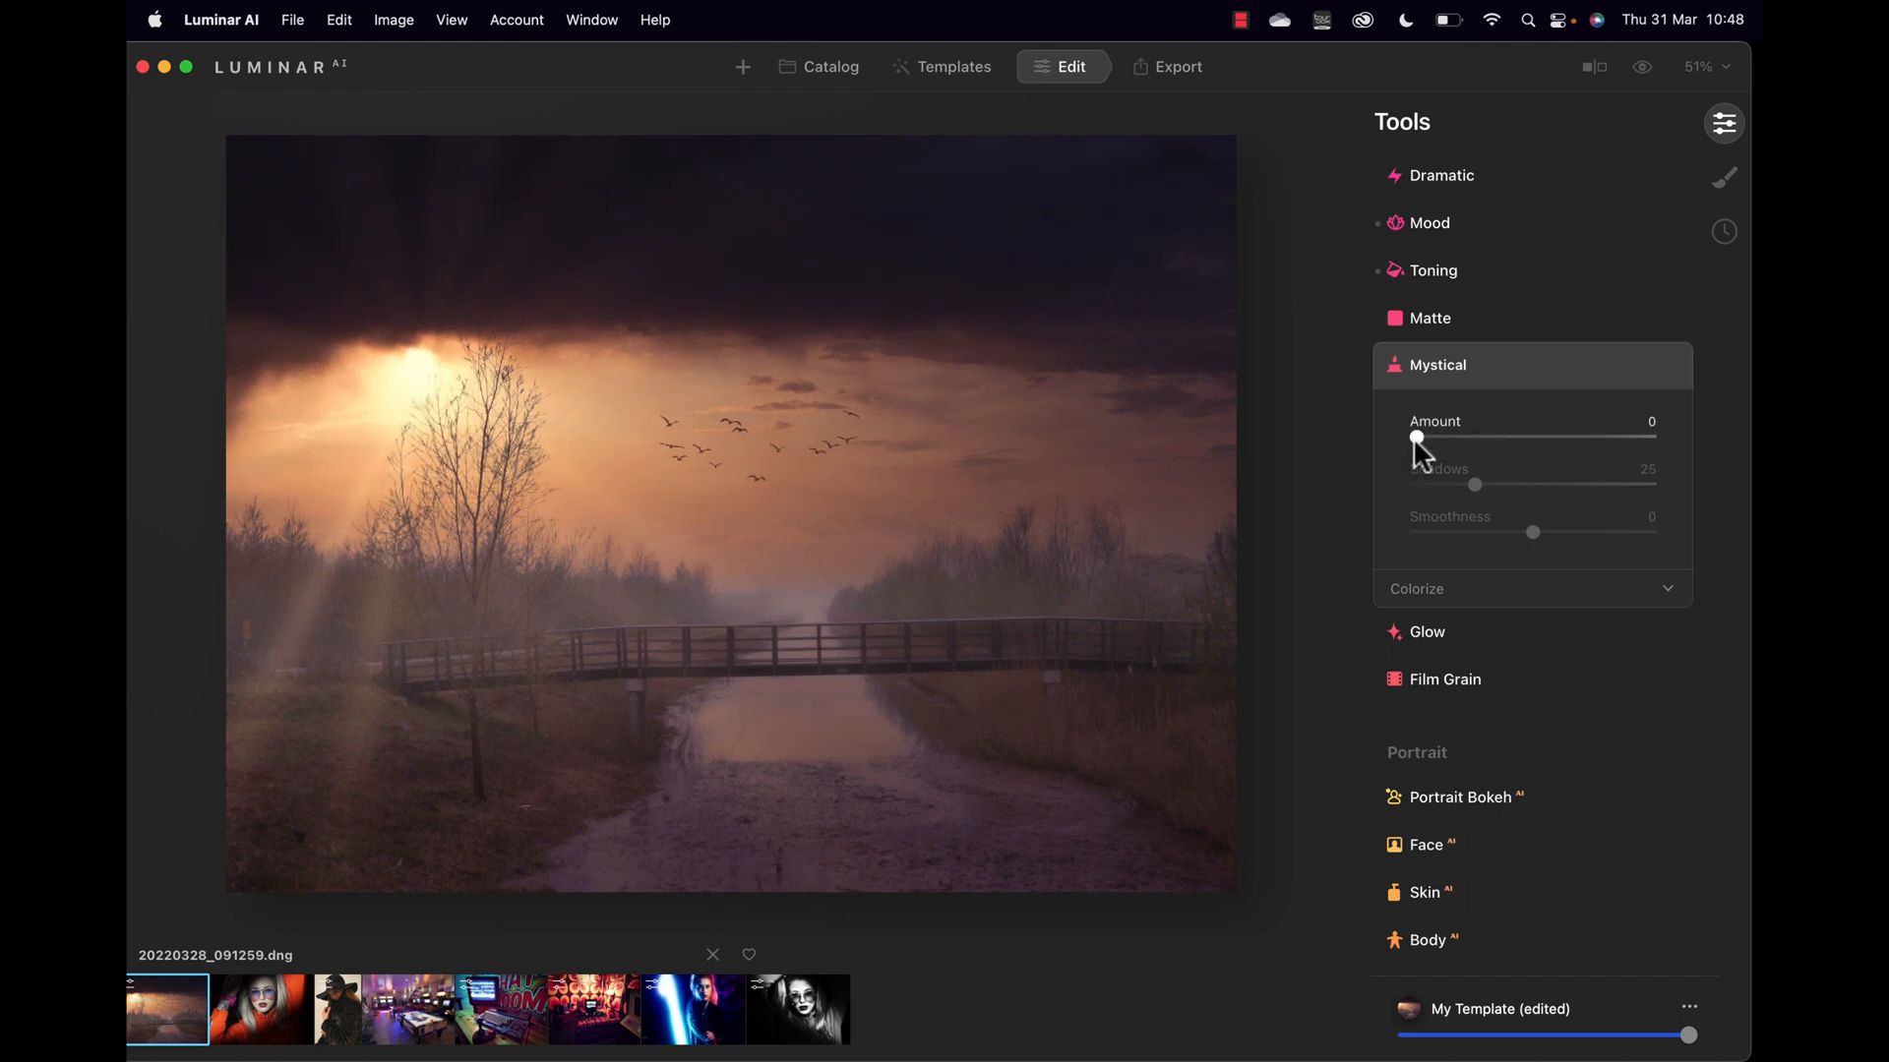
left_click_drag(1417, 438, 1439, 438)
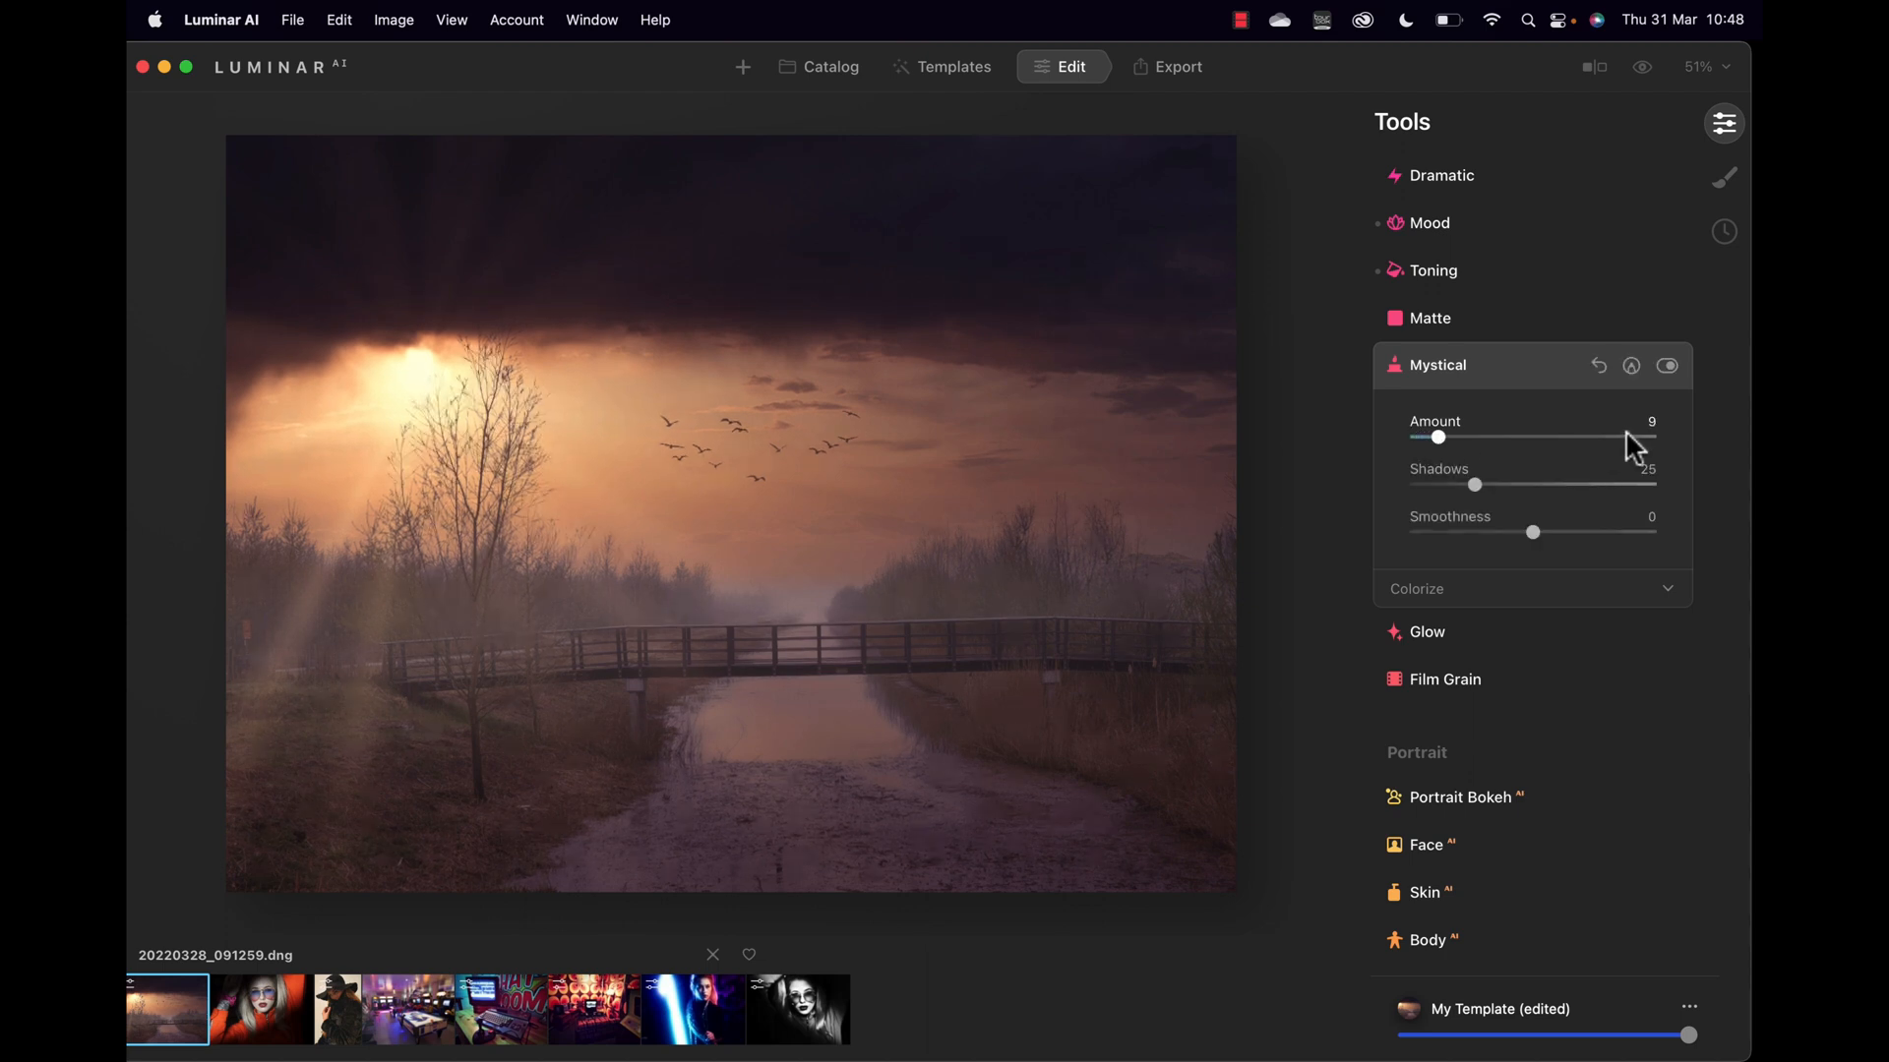
left_click(1666, 365)
left_click(1666, 365)
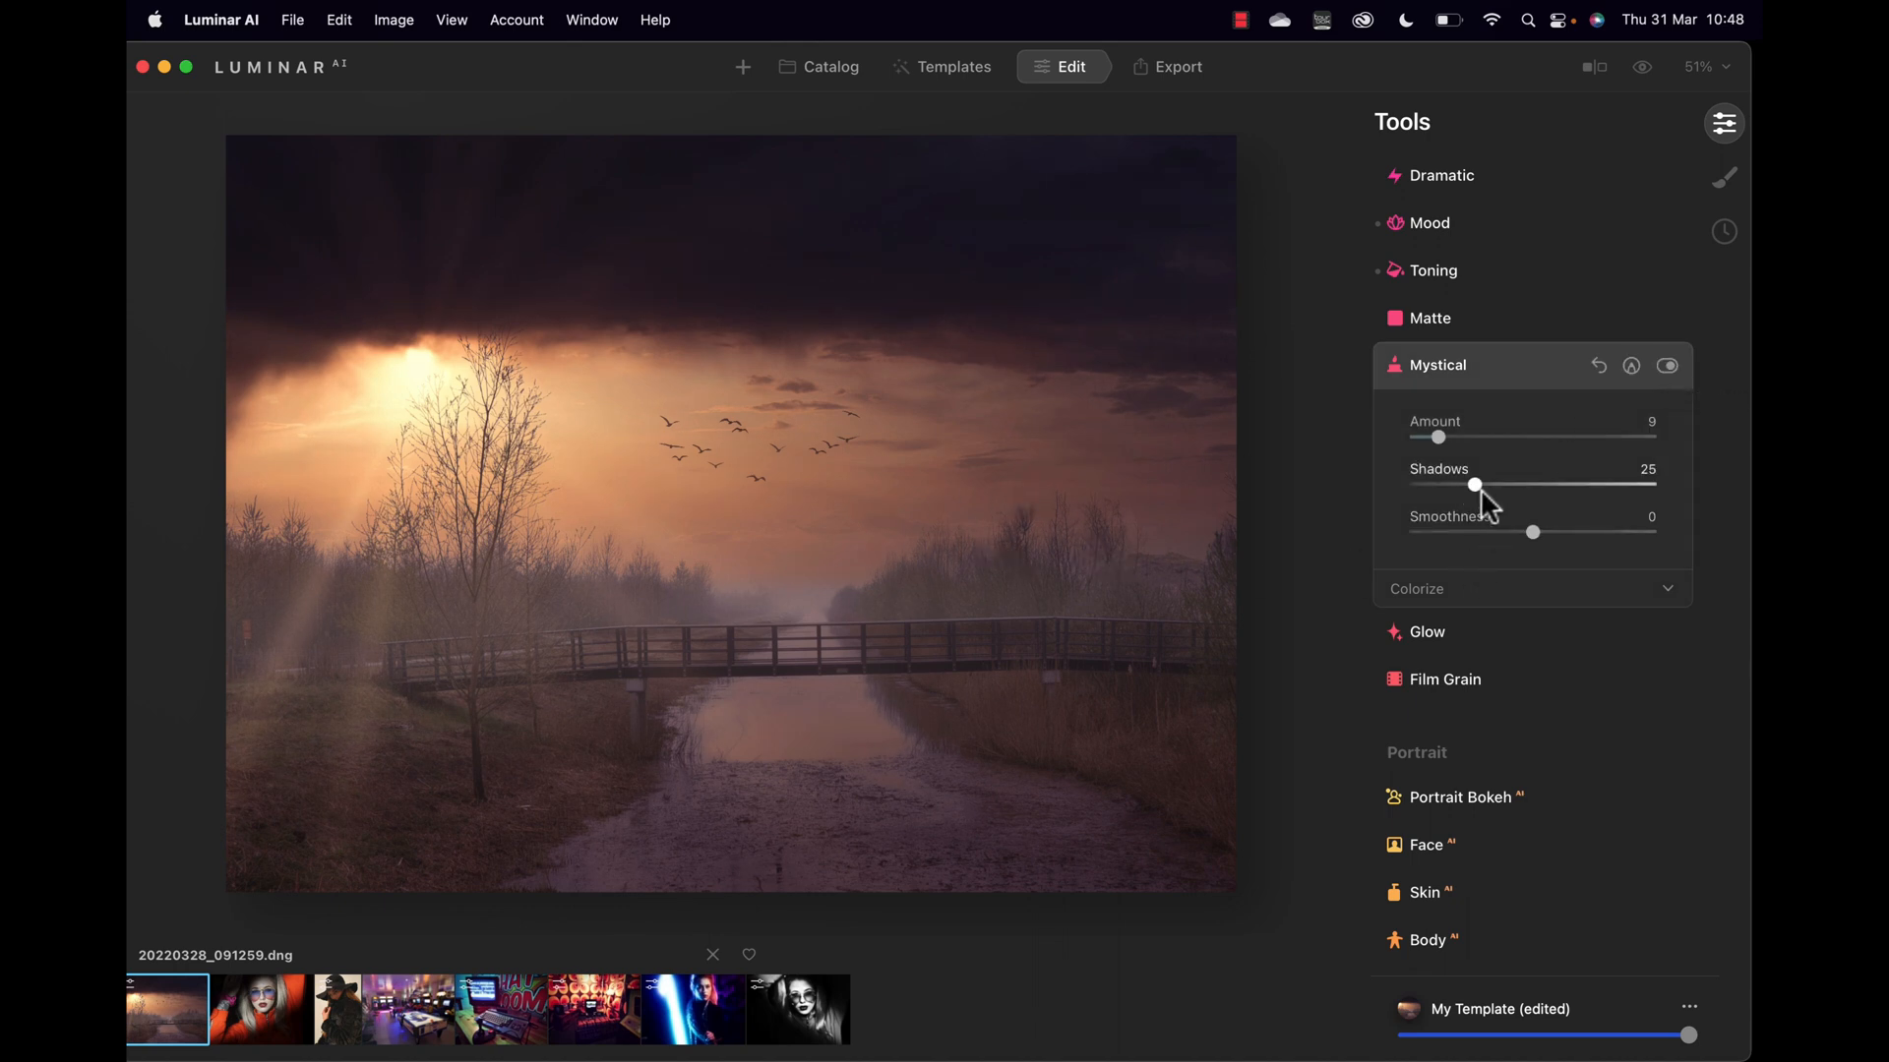
Step: Set Mystical Shadows to 41 and Smoothness to about 17, trimming Amount to 8
left_click_drag(1475, 481, 1526, 514)
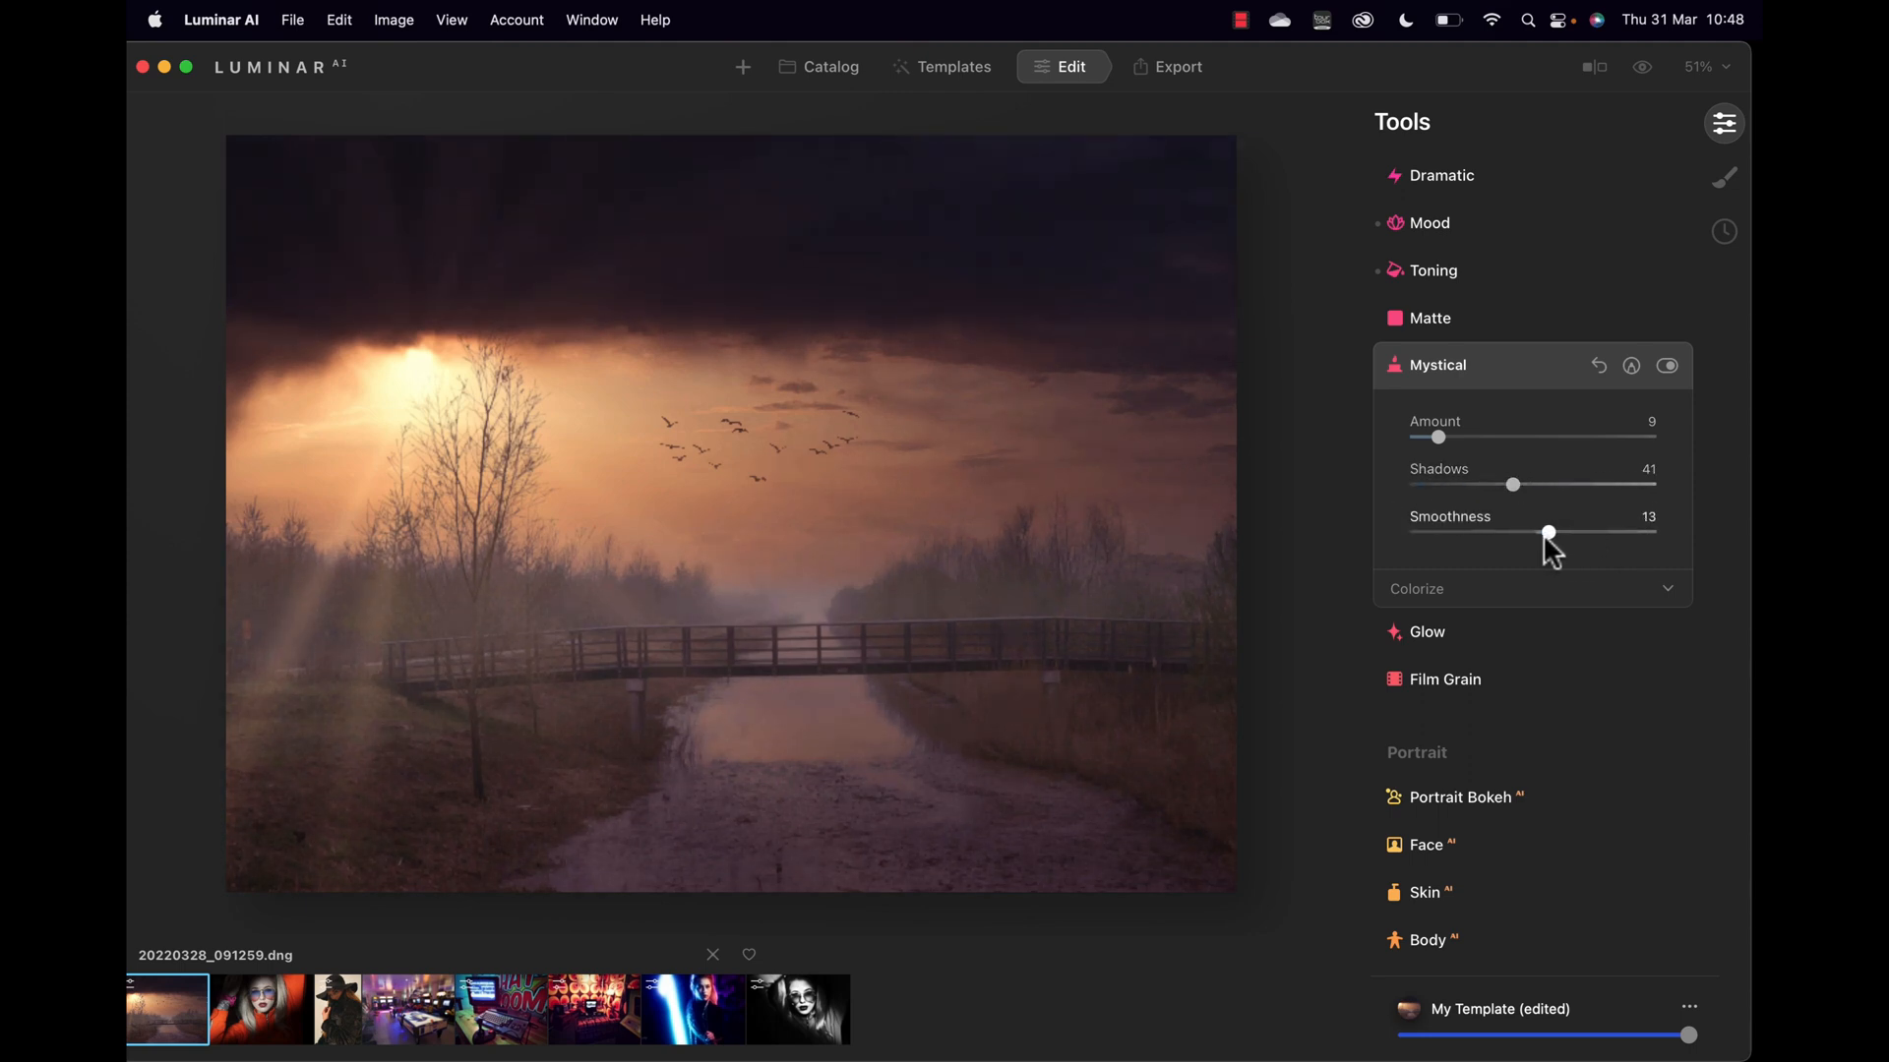
left_click_drag(1543, 534, 1549, 533)
mouse_move(1438, 434)
left_mouse_down()
mouse_move(1543, 437)
mouse_move(1419, 444)
mouse_move(1436, 441)
left_mouse_up()
left_click(1432, 630)
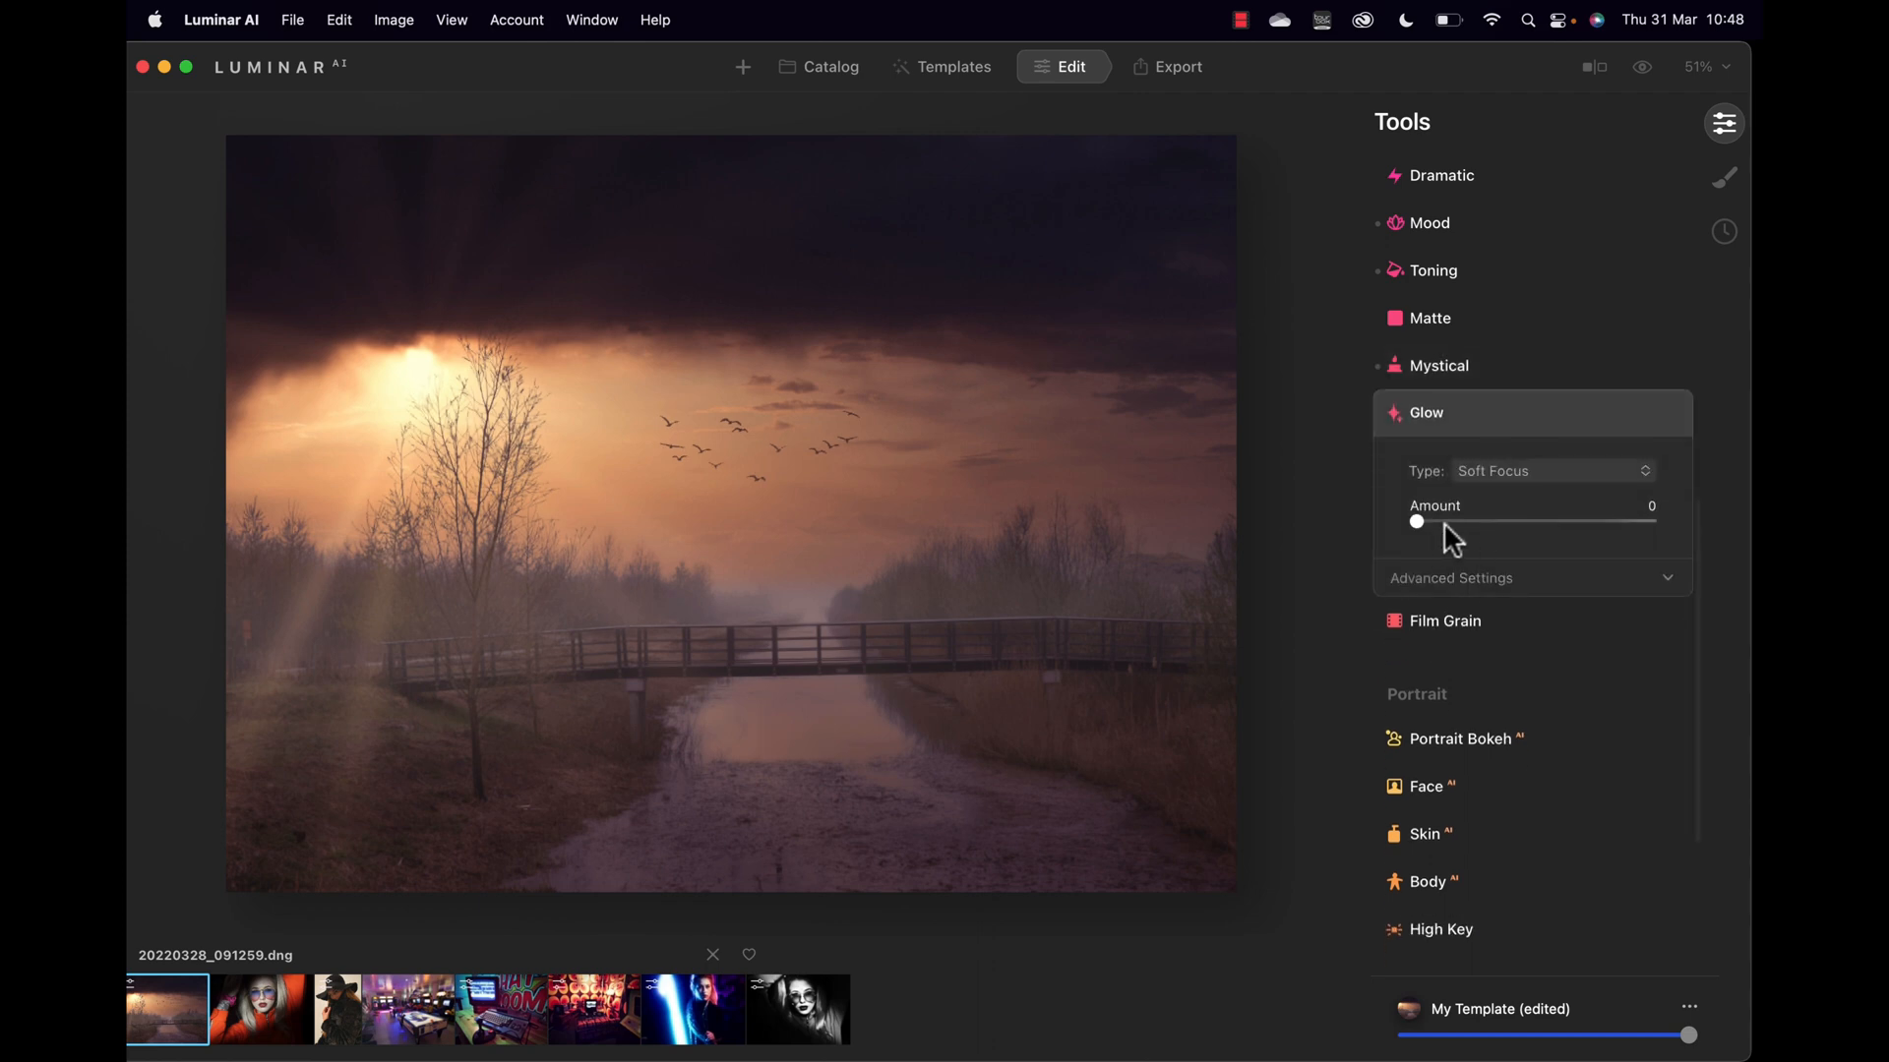
Step: Change the Glow type to Orton Effect, leaving its Amount at 0
mouse_move(1417, 521)
left_mouse_down()
mouse_move(1495, 519)
mouse_move(1415, 531)
left_mouse_up()
left_click(1507, 471)
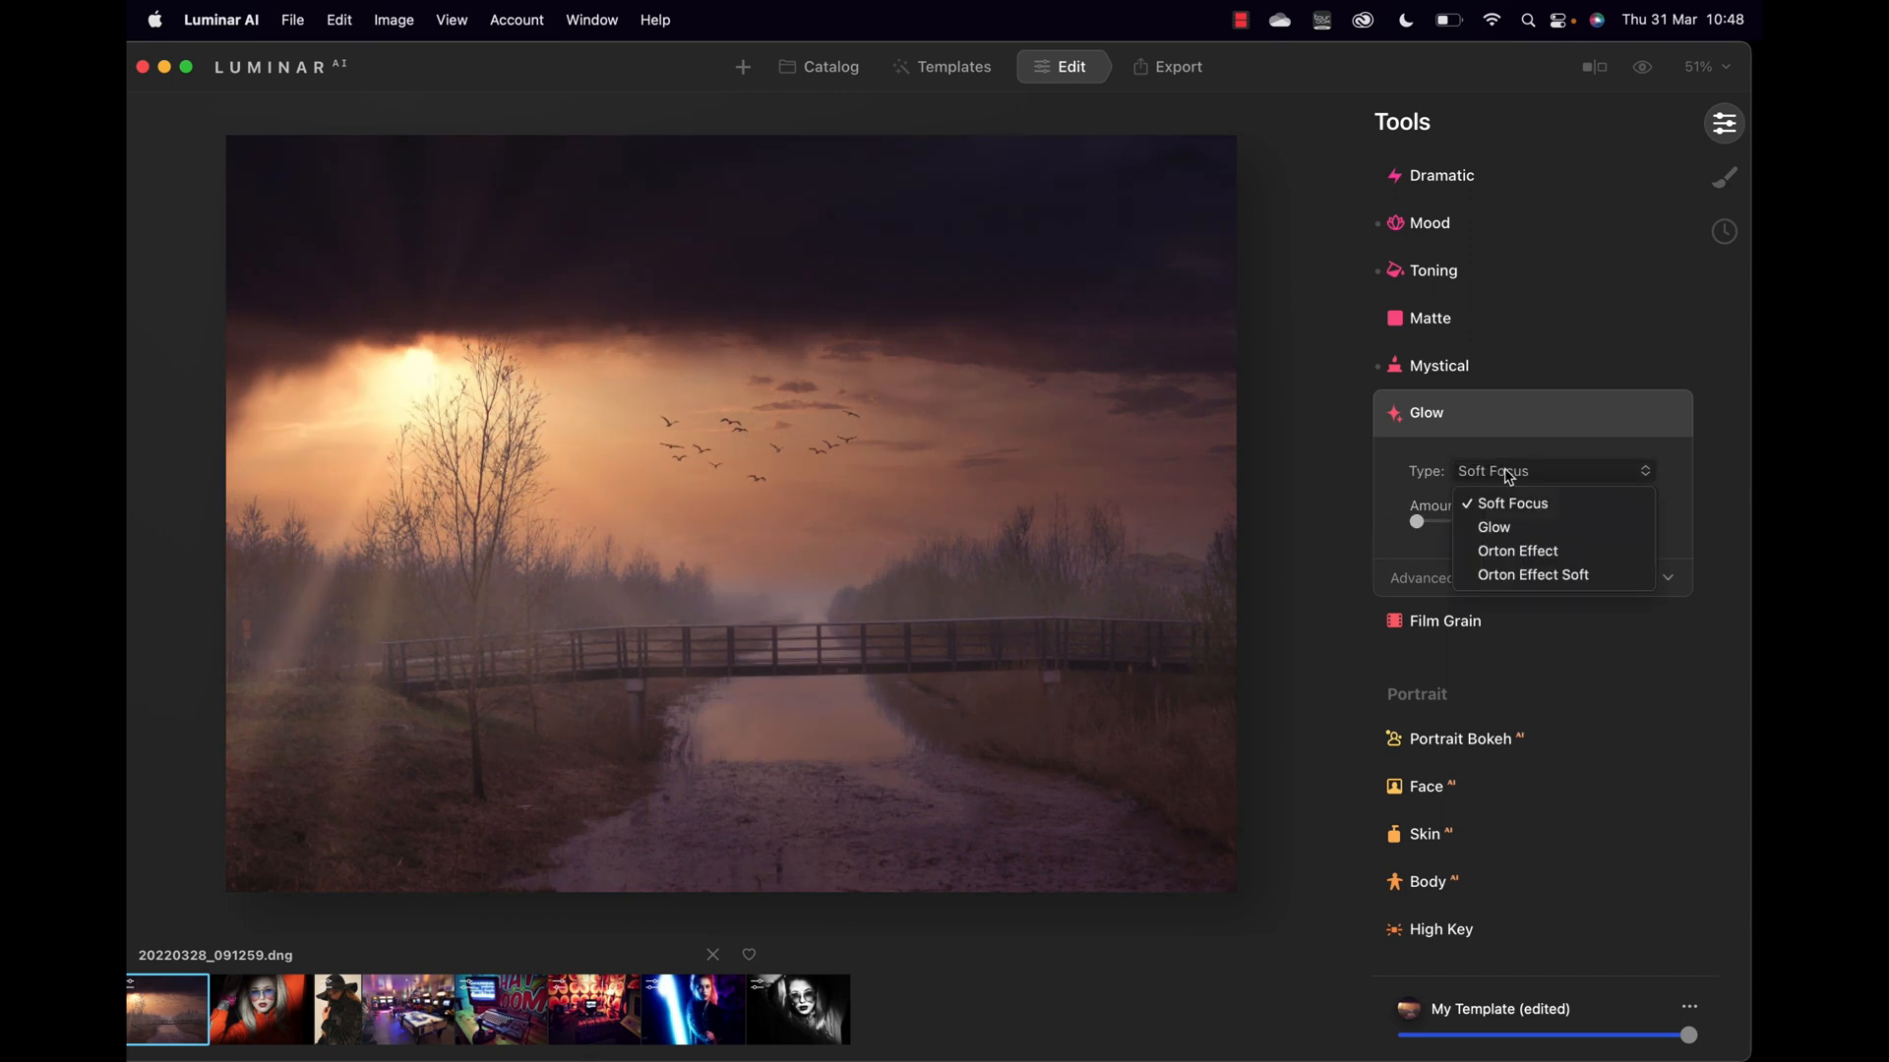
left_click(1512, 549)
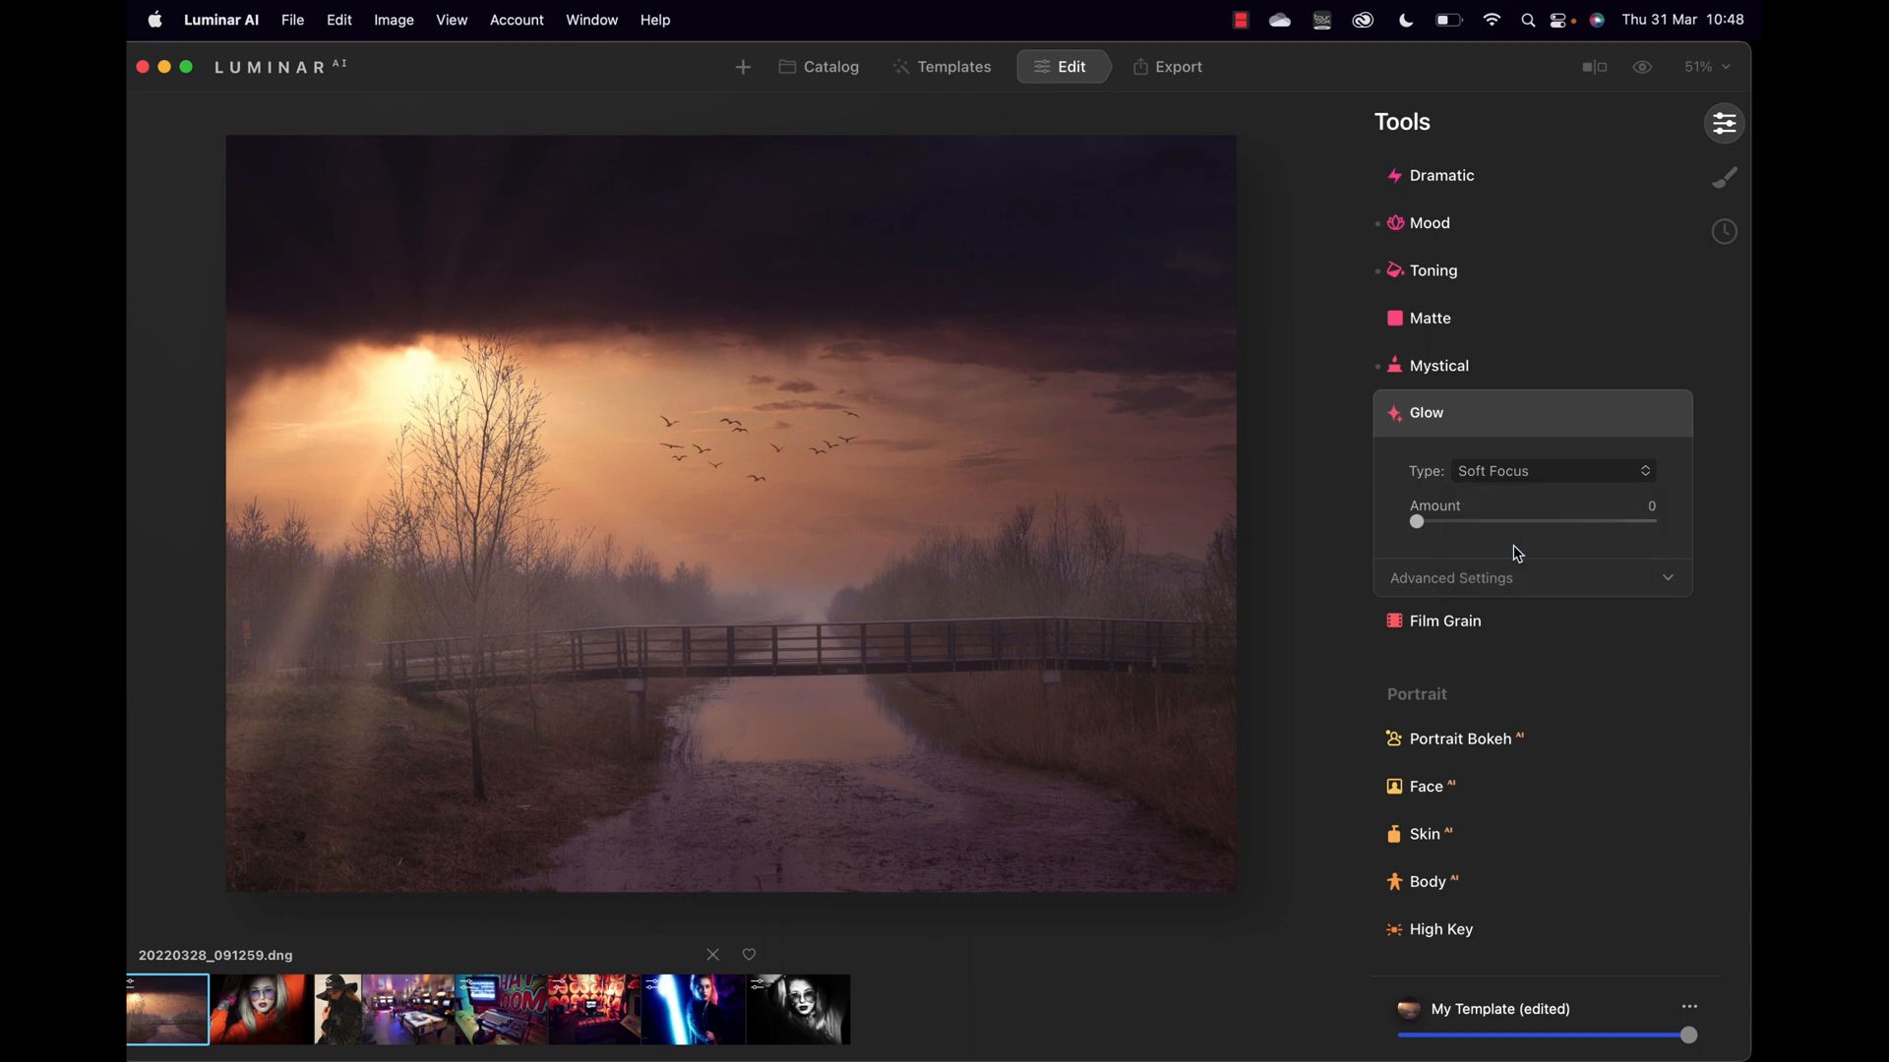
left_click_drag(1417, 522, 1373, 516)
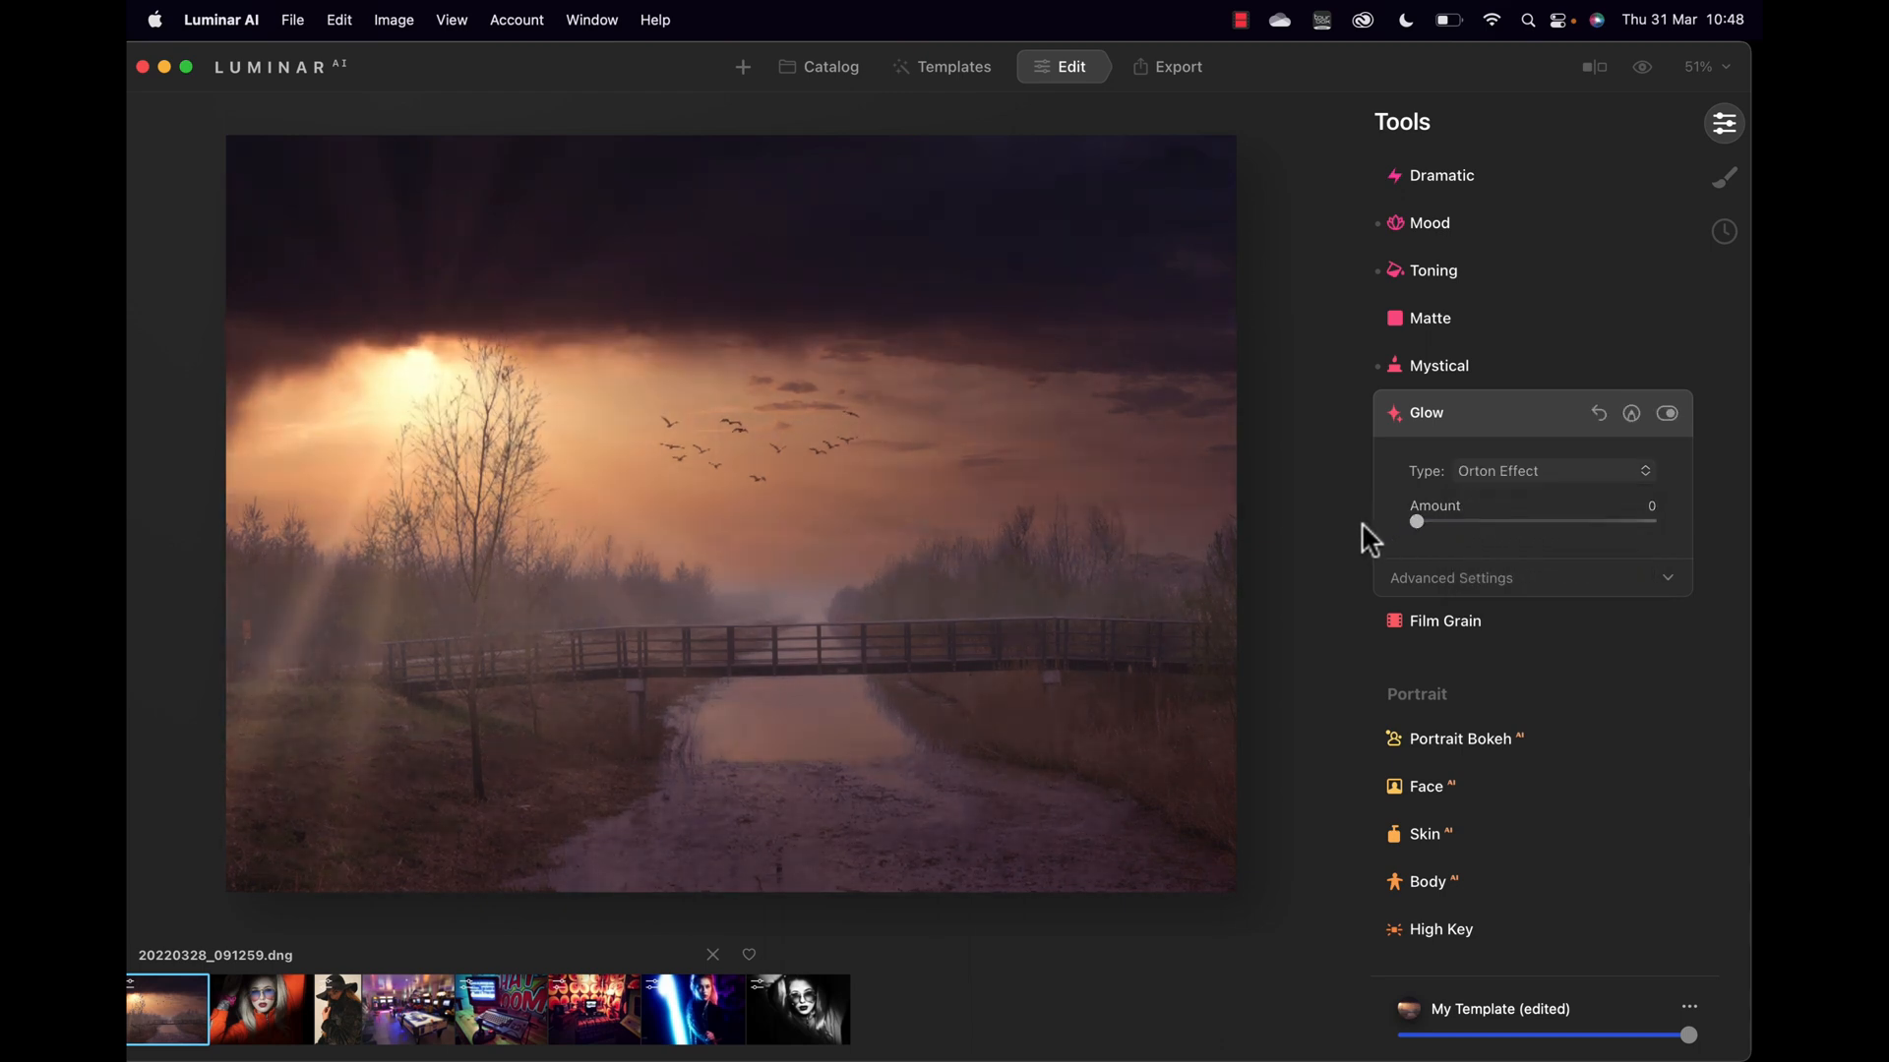
left_click(1456, 571)
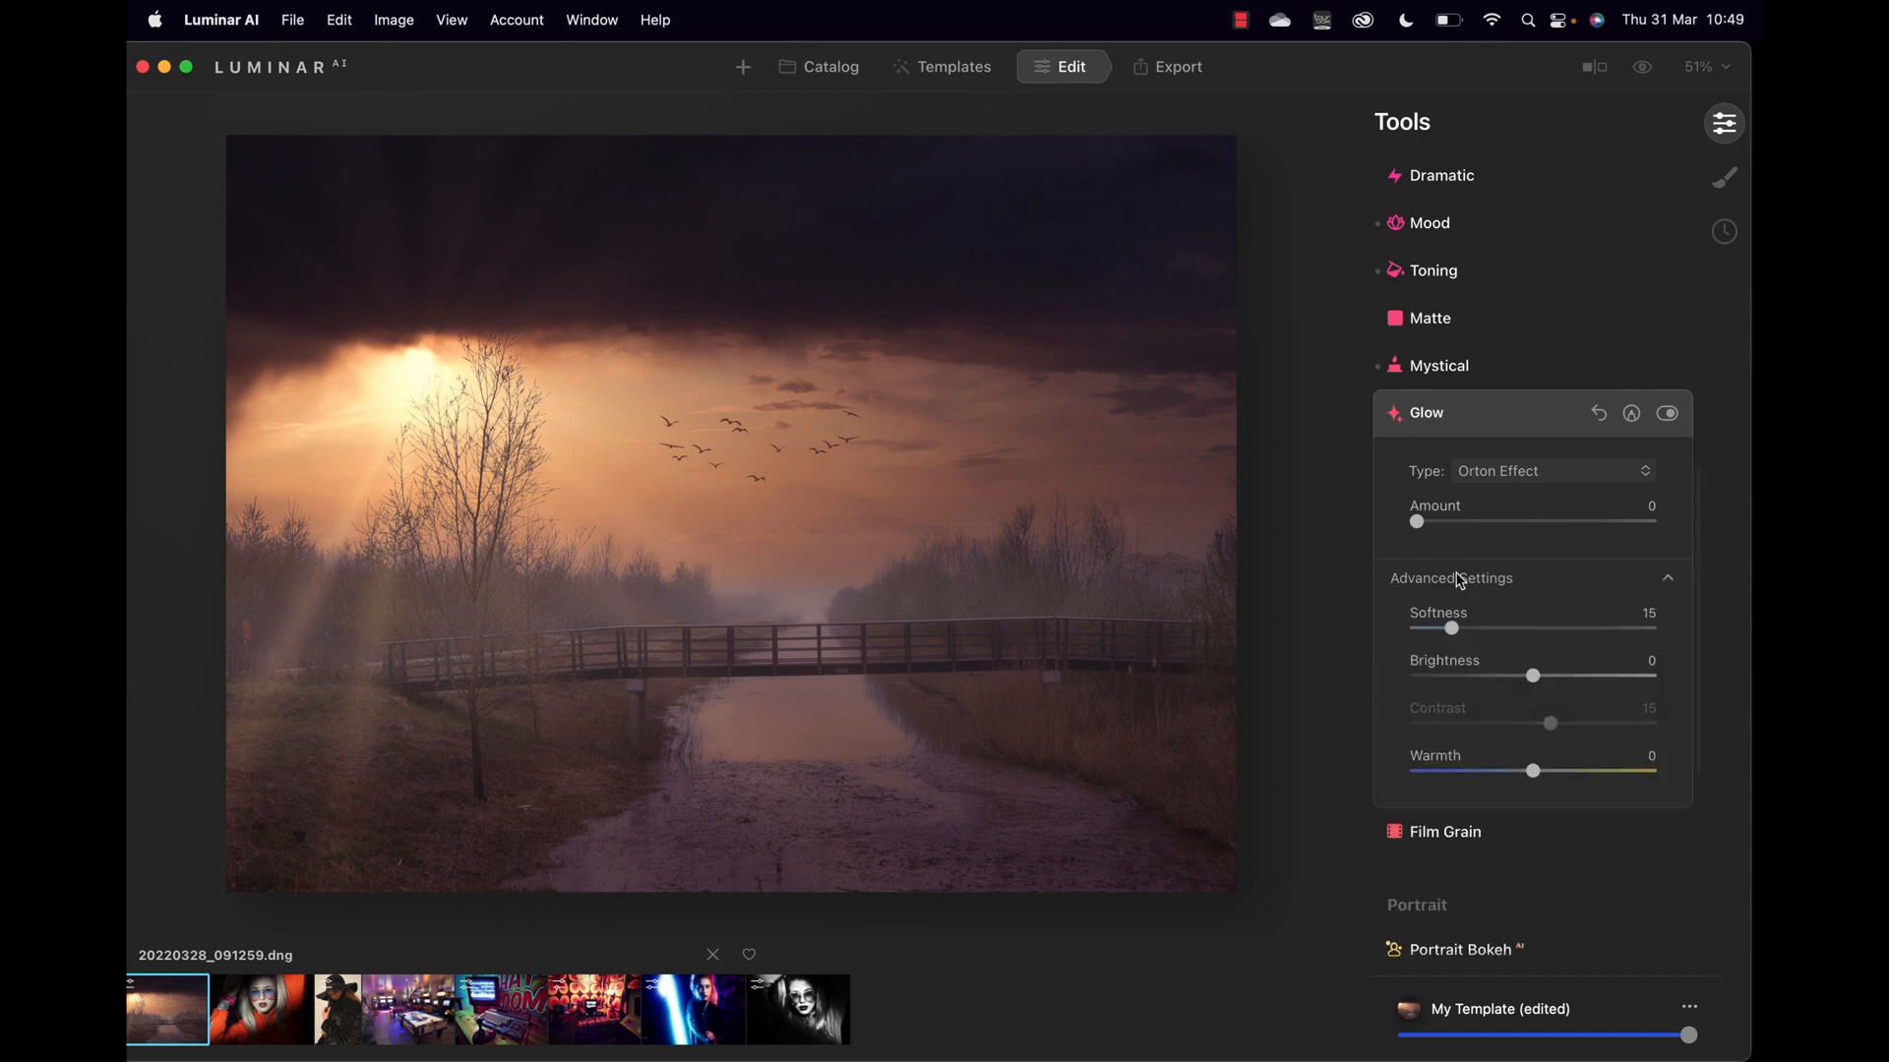
left_click(1460, 580)
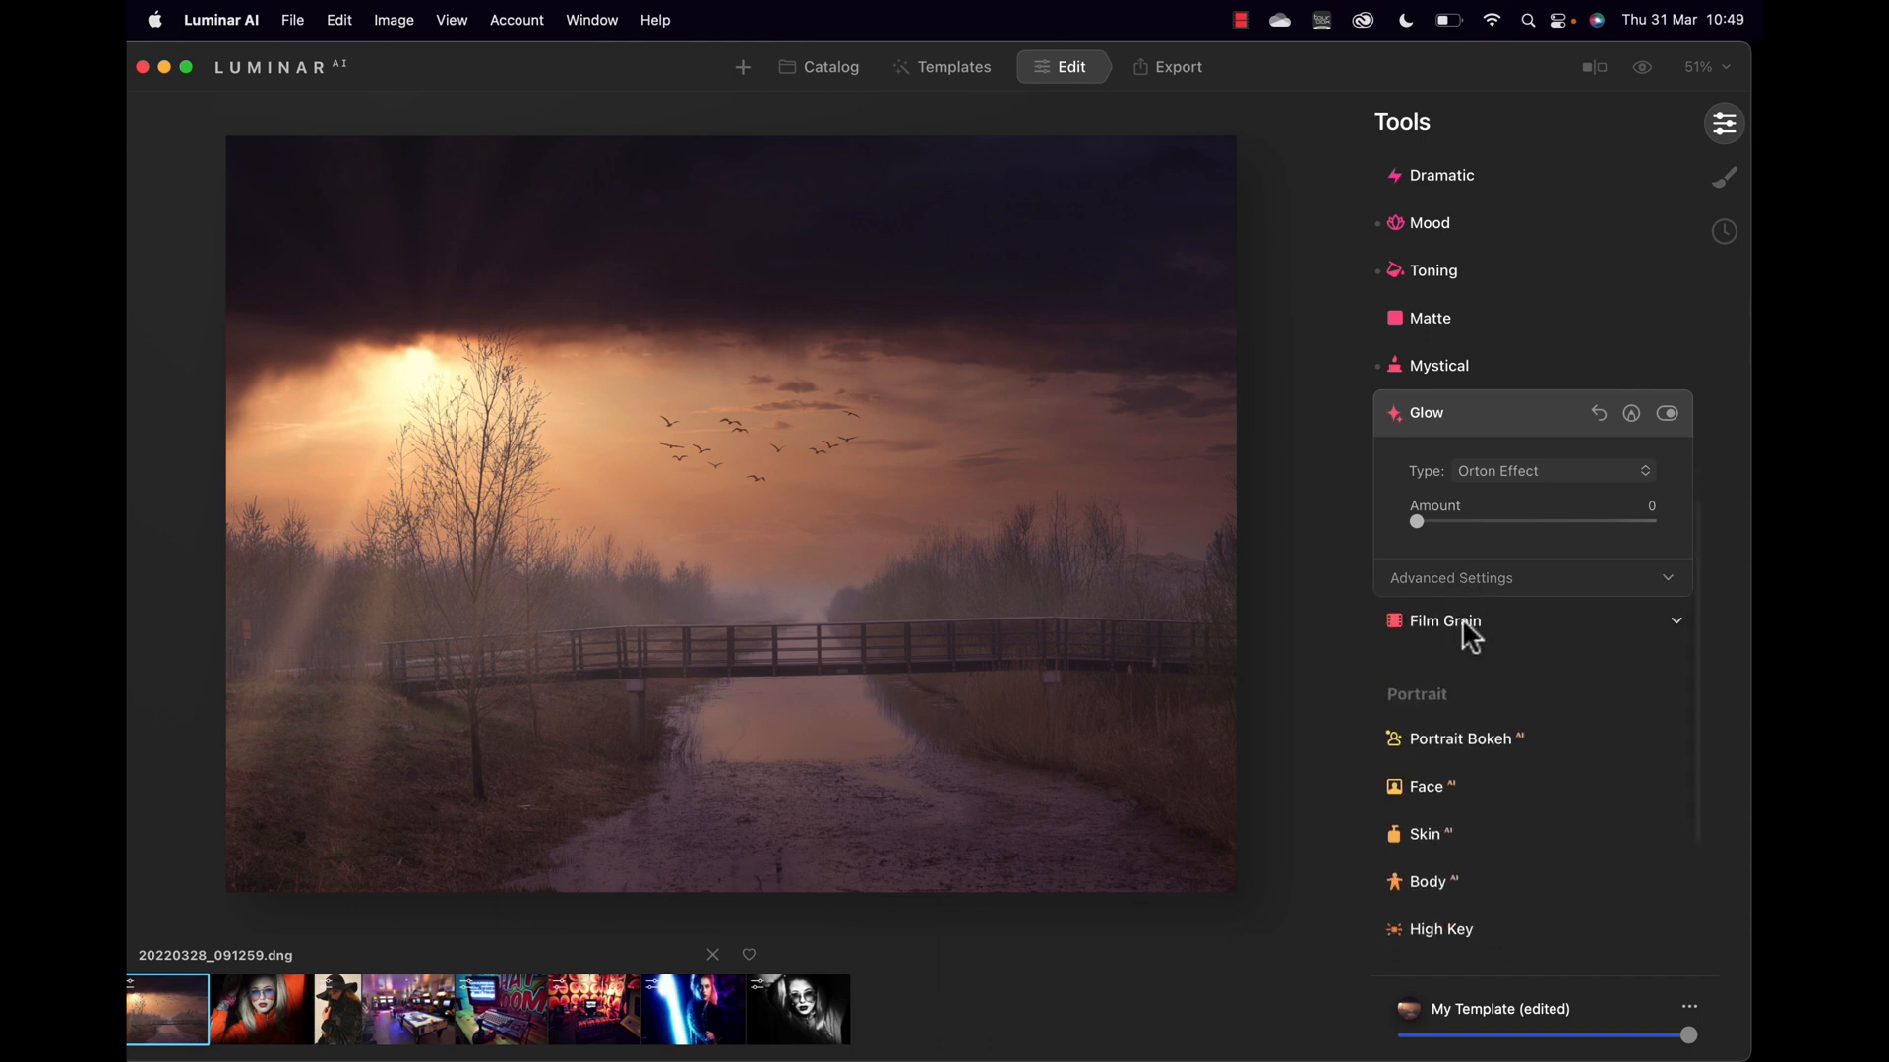
scroll(1515, 751, "down", 5)
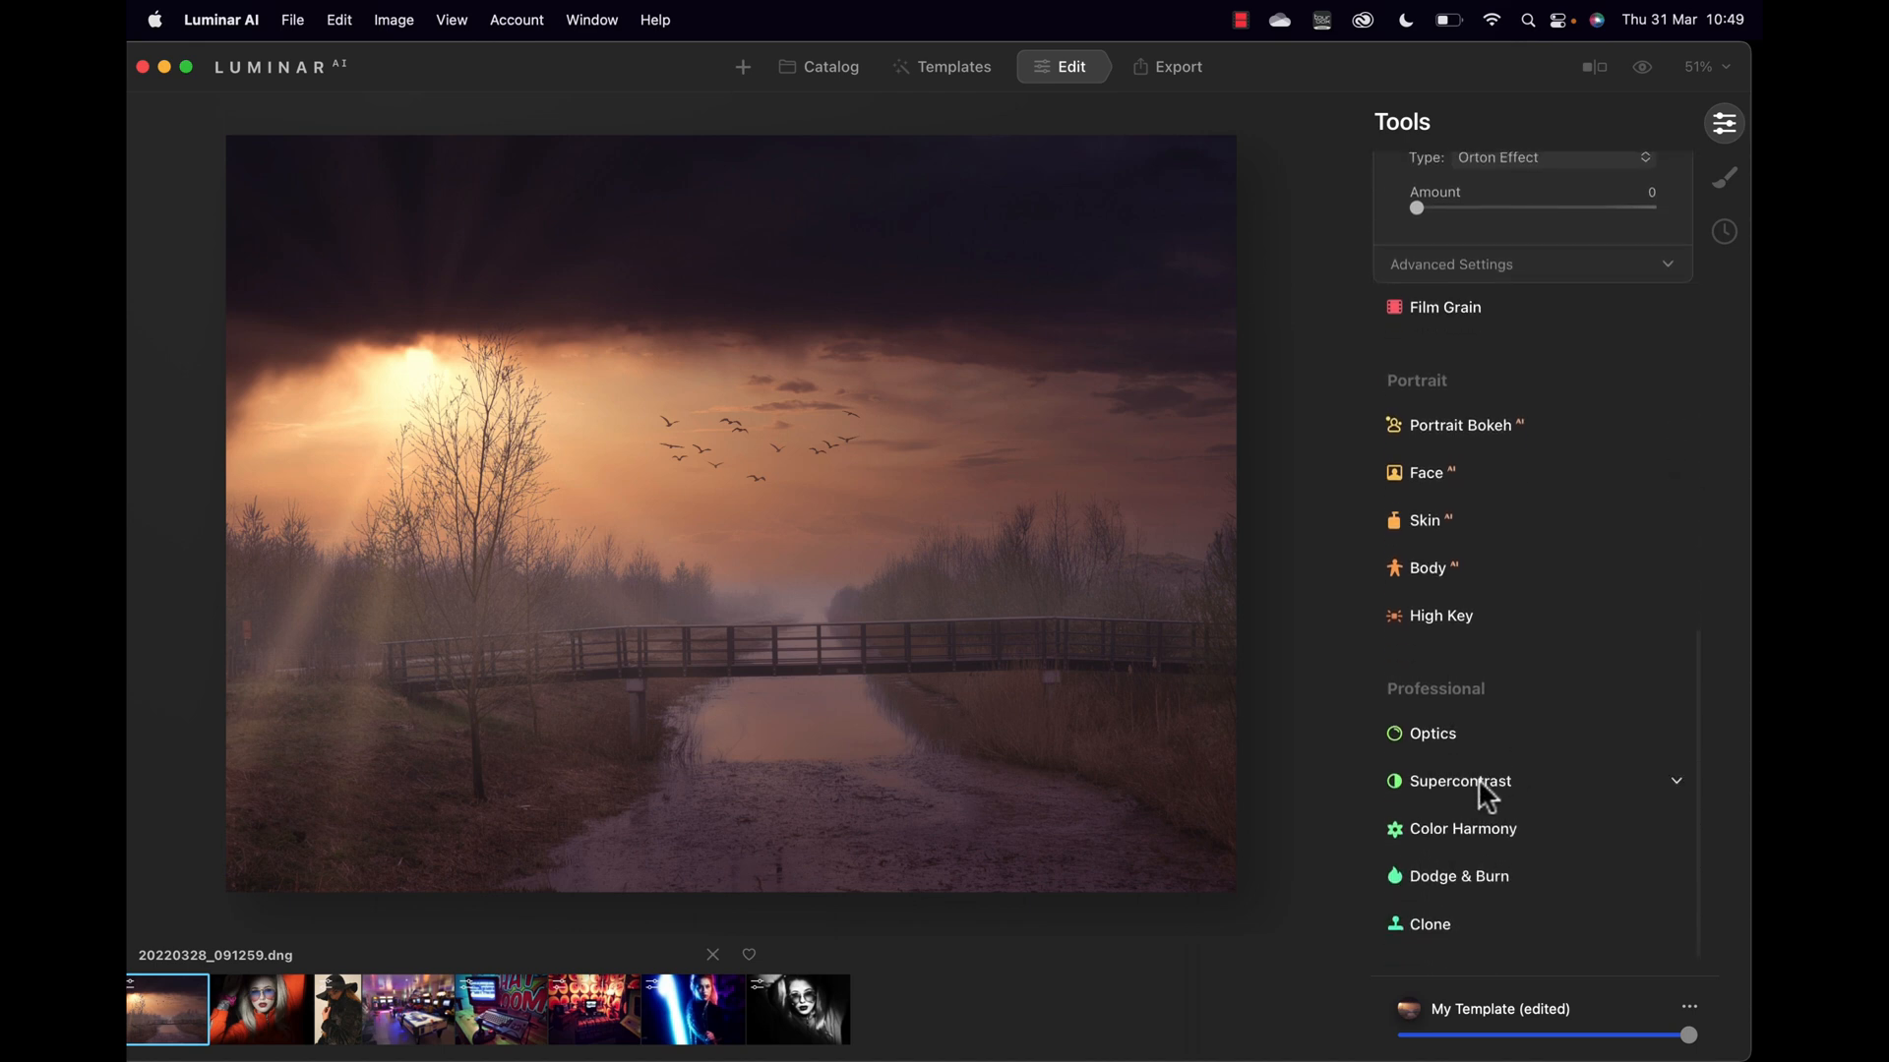
Step: Set Supercontrast Highlights 27/Balance 29, Midtones 37/41 and Shadows 34/41
left_click(1479, 781)
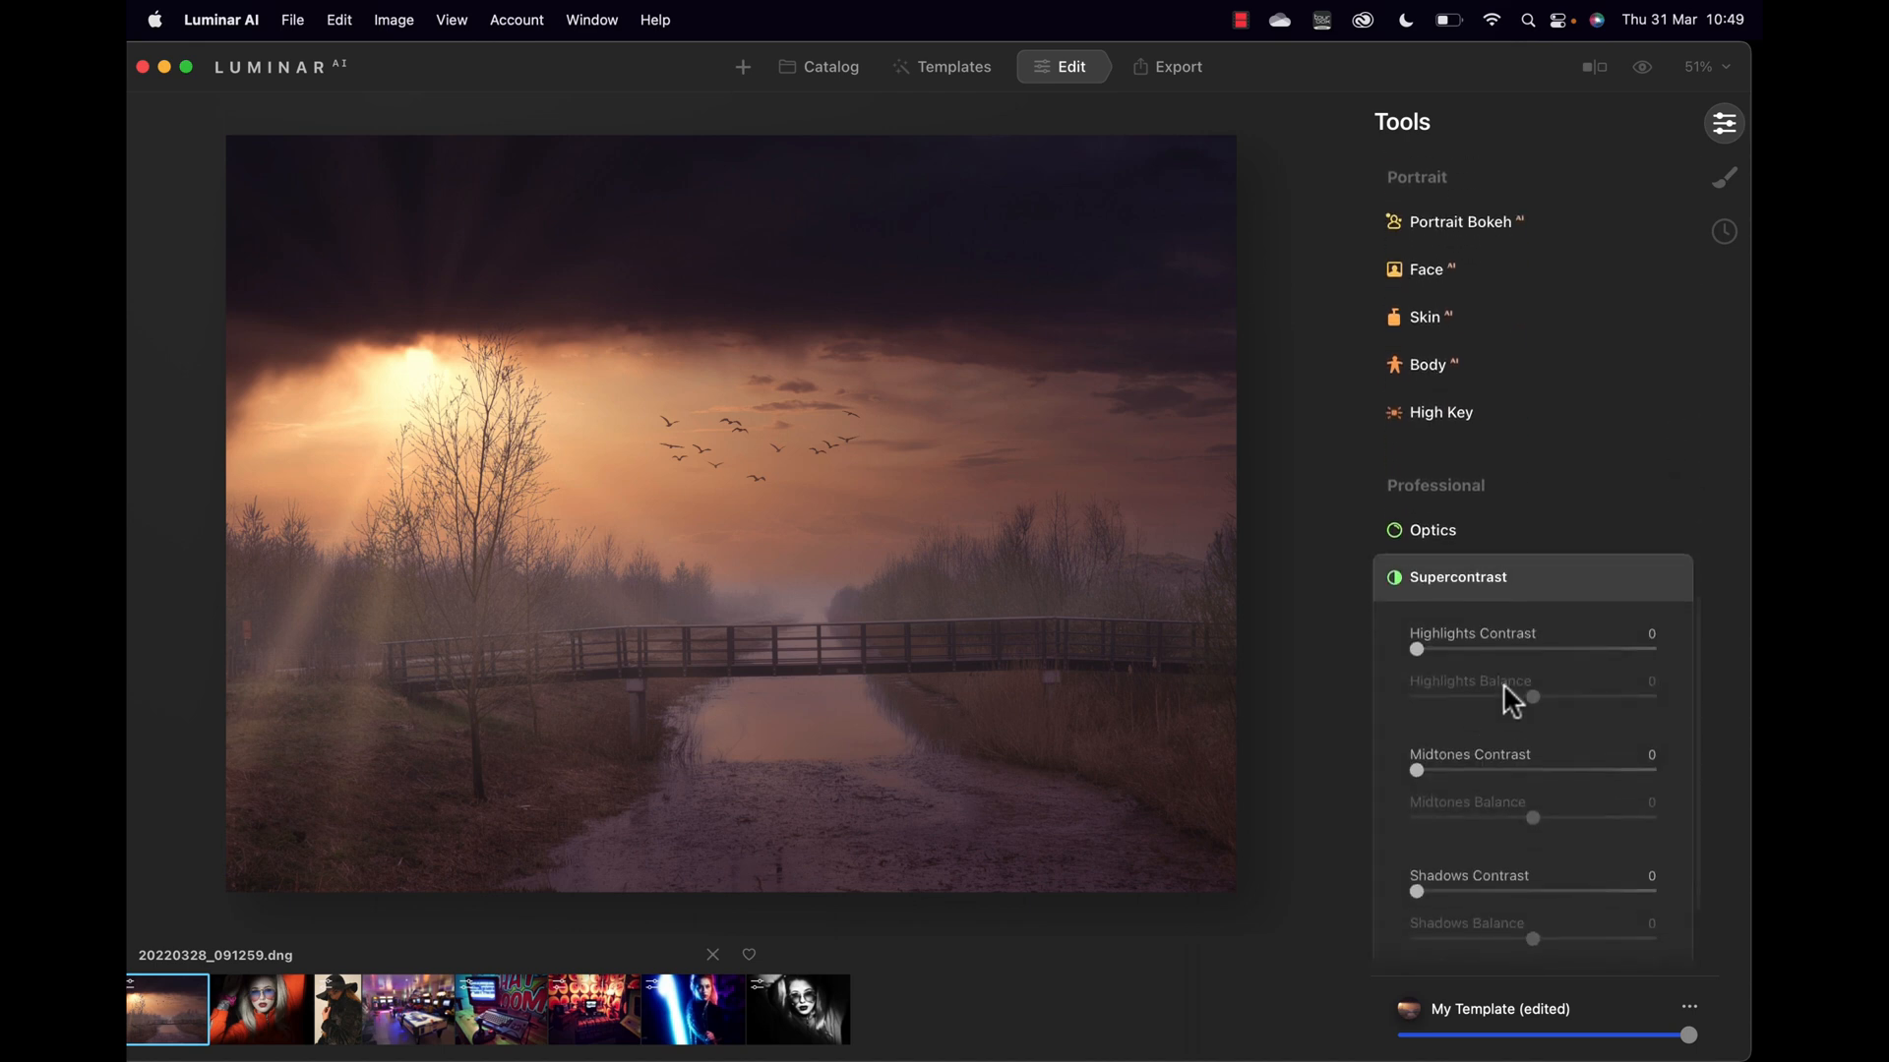
left_click_drag(1415, 646, 1567, 695)
left_click_drag(1417, 769, 1596, 817)
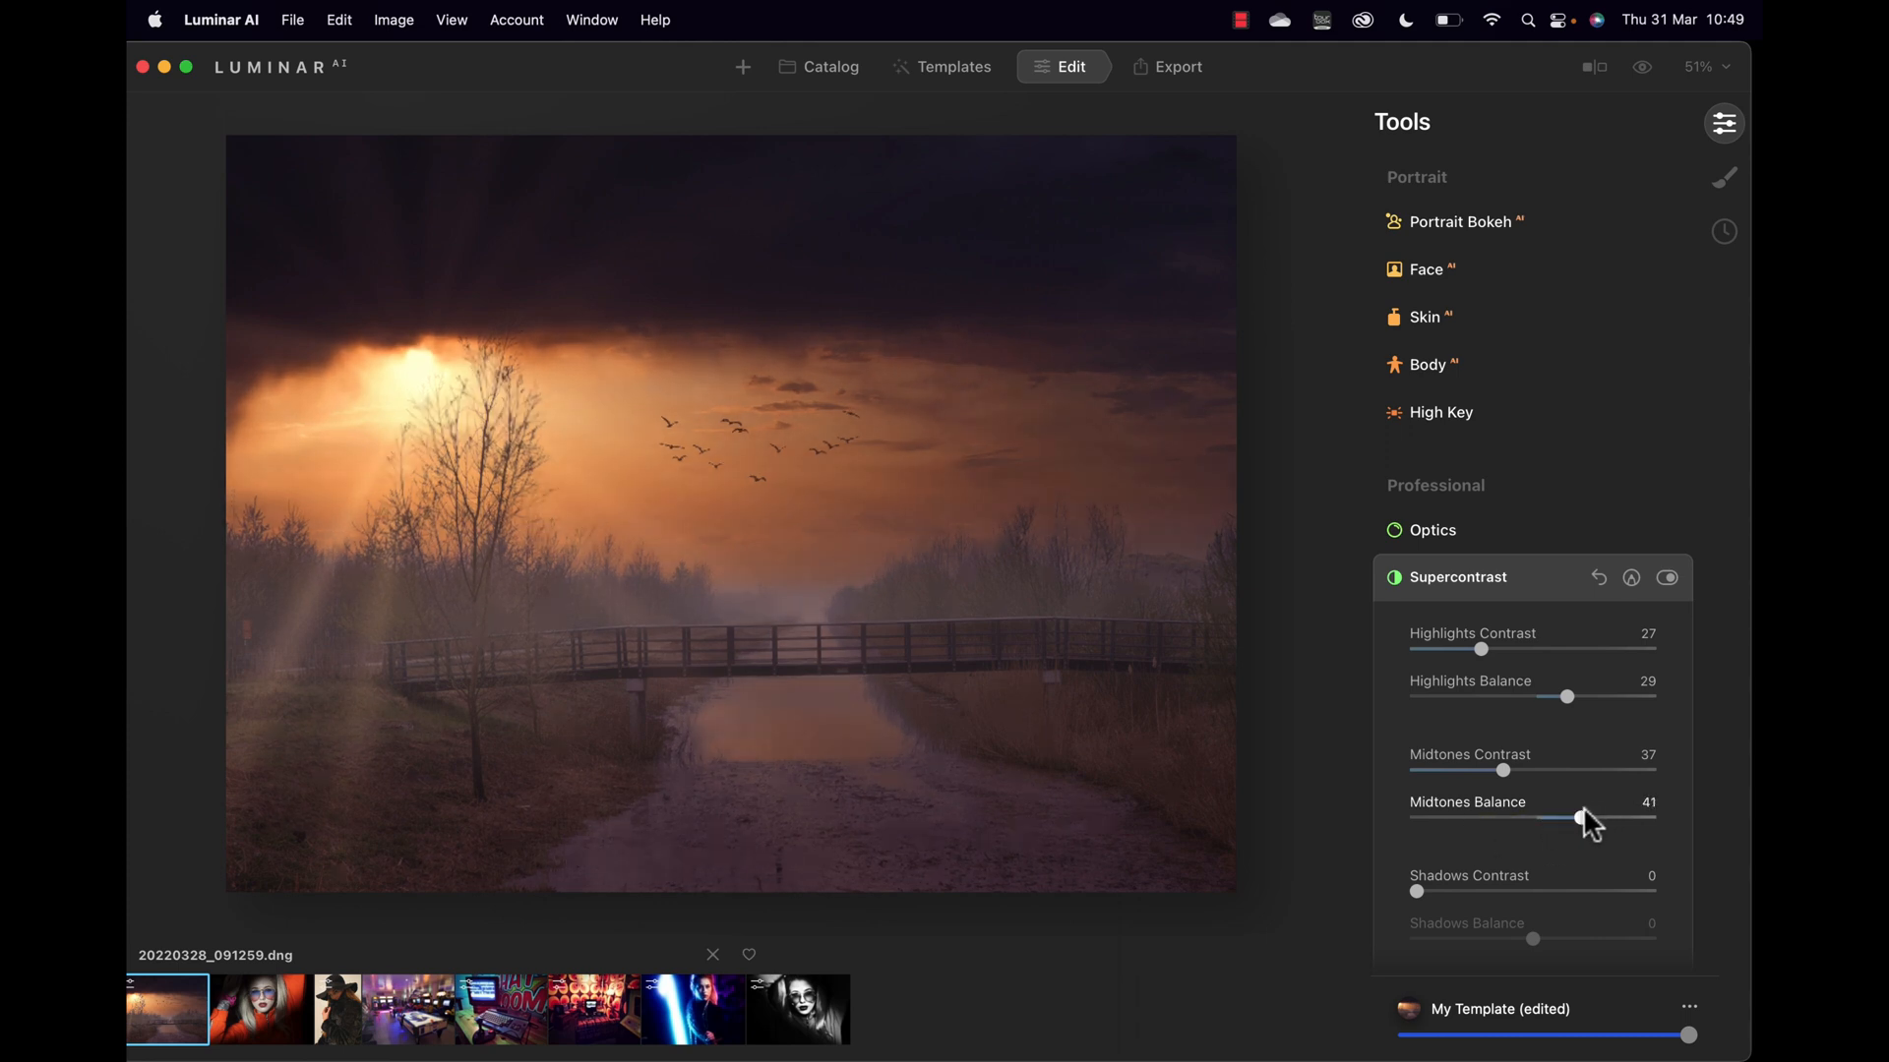
left_click_drag(1417, 892, 1649, 920)
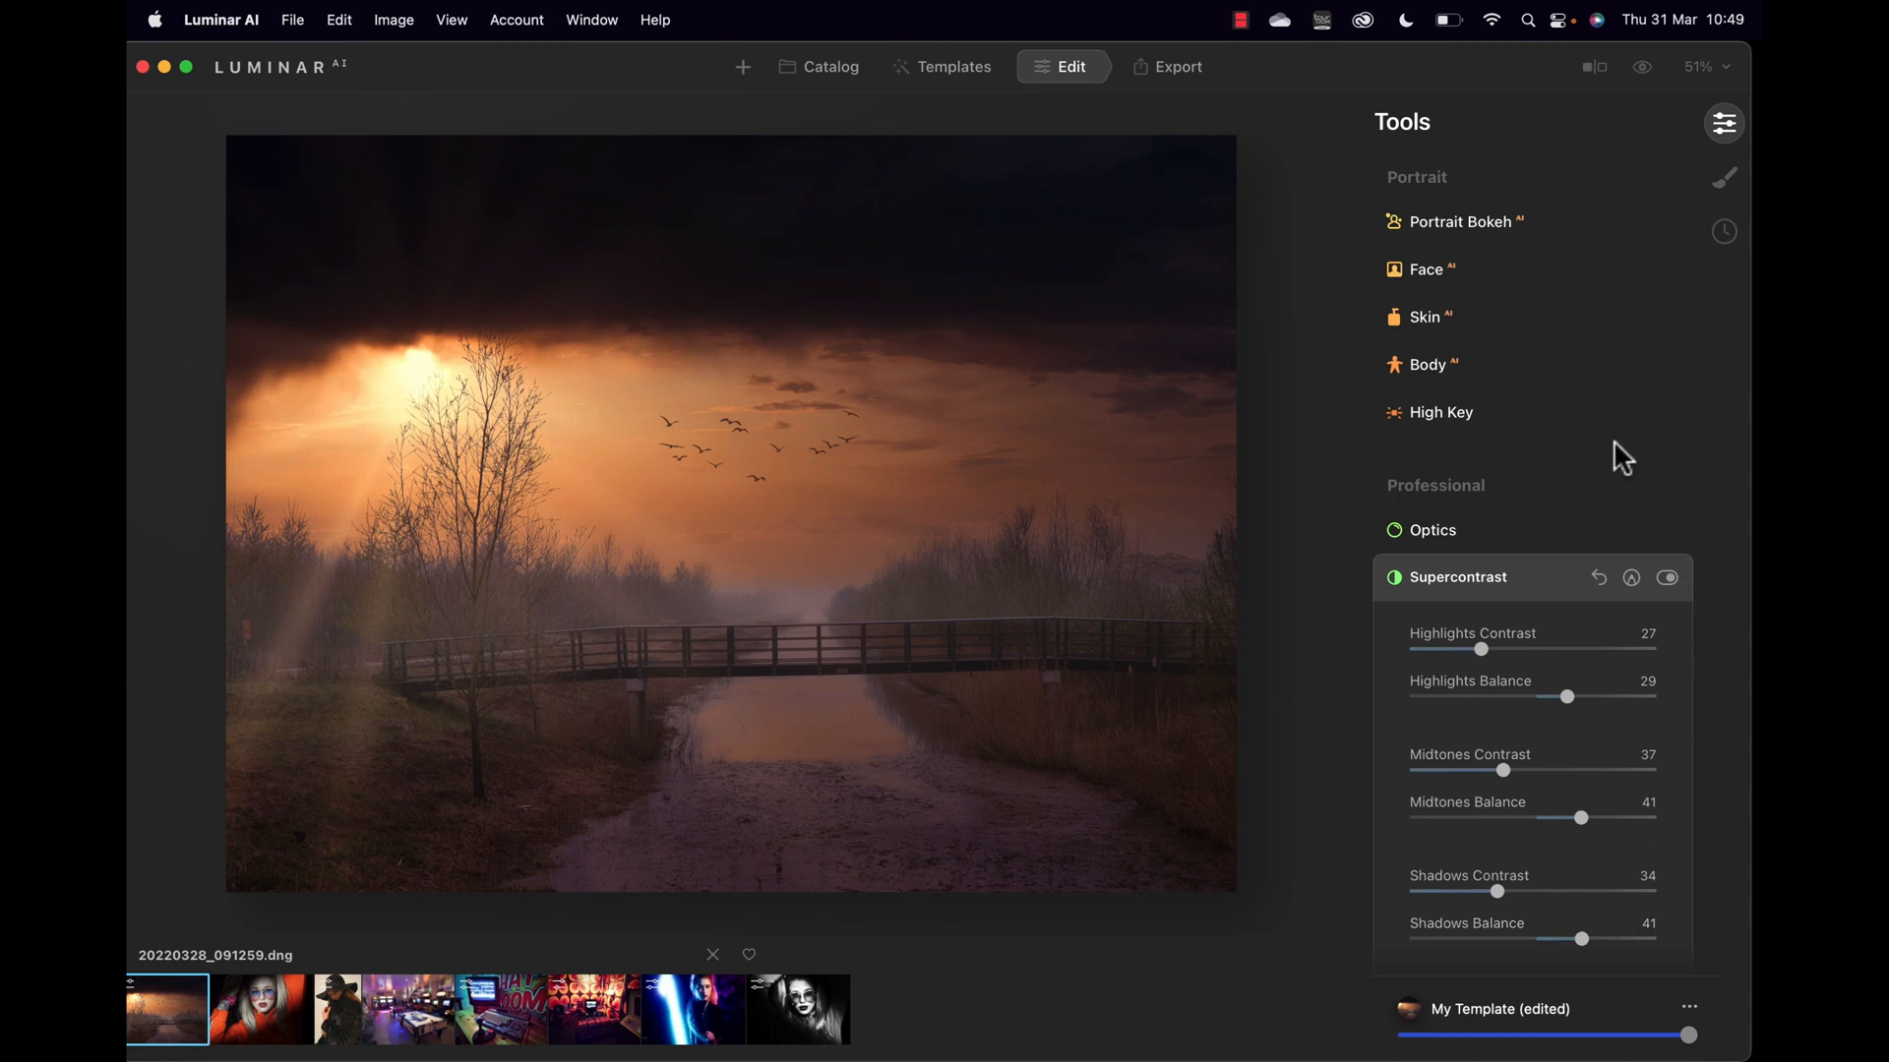
Step: Set the Enhance Accent slider to 16
scroll(1611, 431, "up", 15)
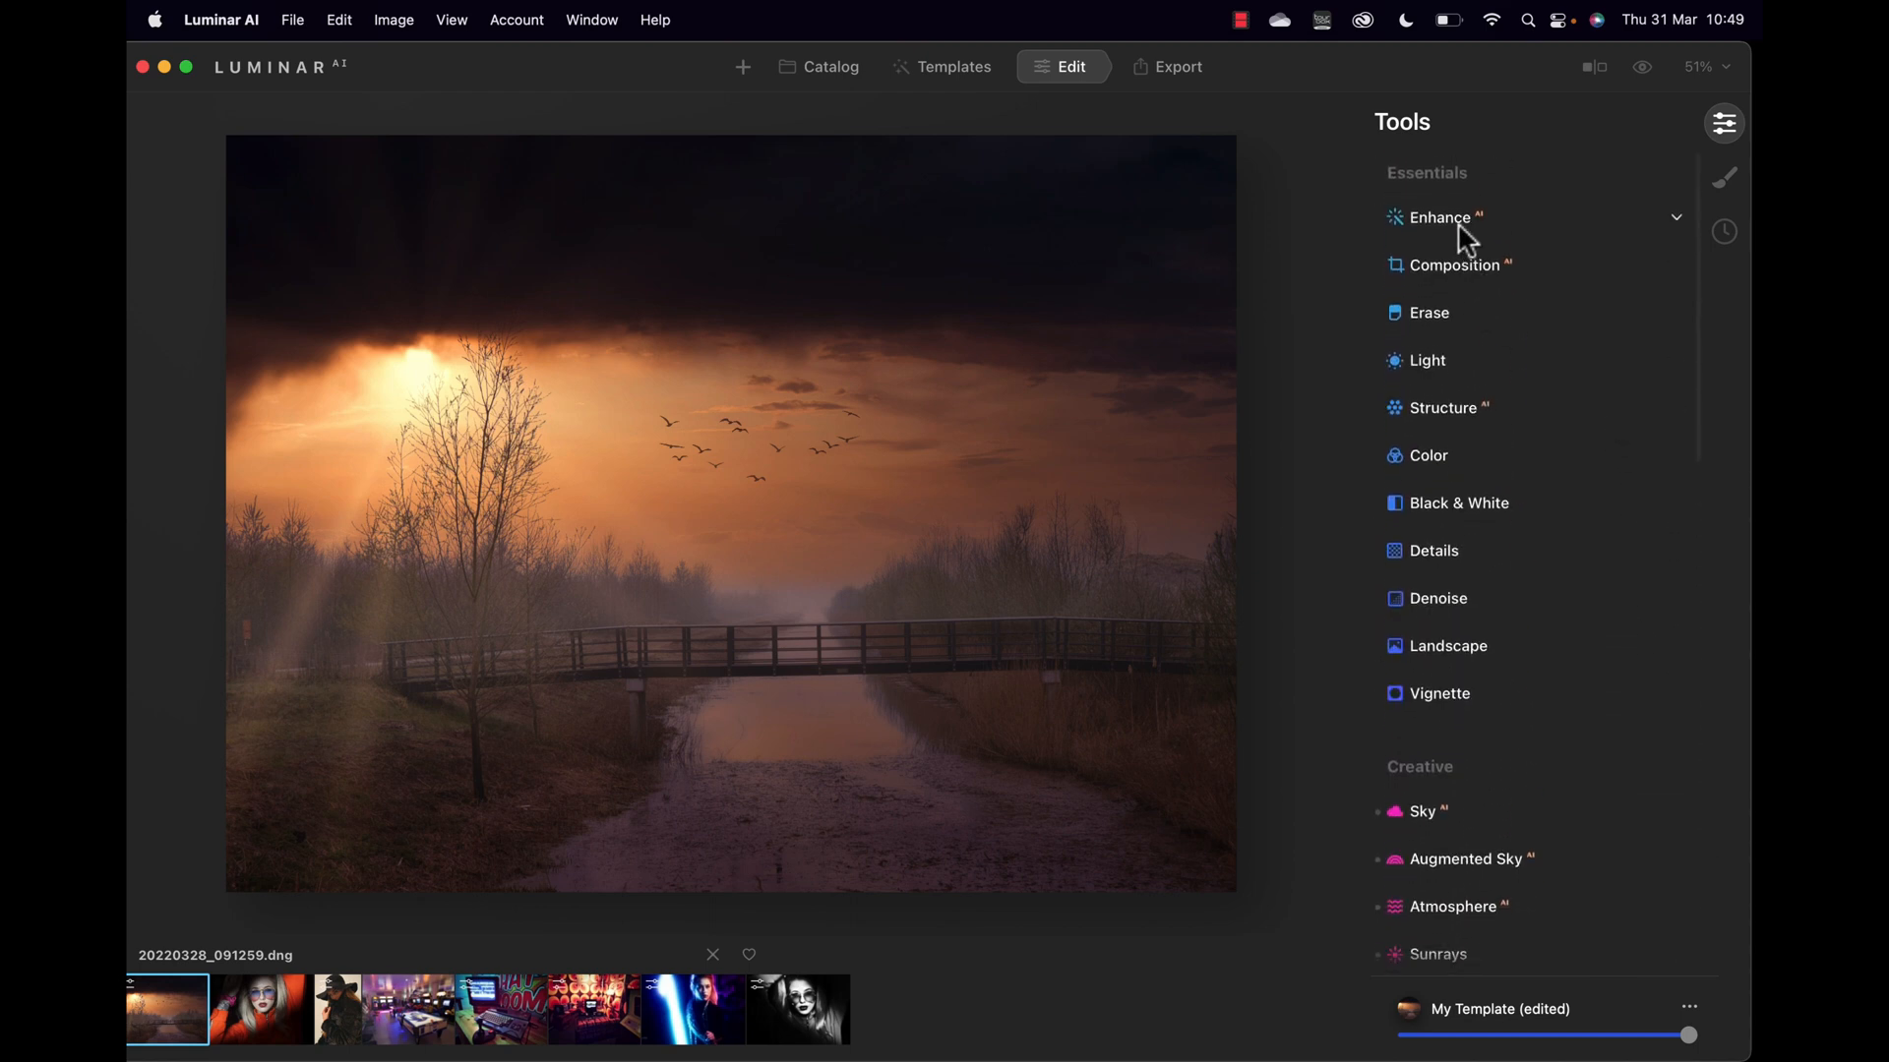
left_click(1459, 222)
left_click_drag(1416, 289, 1456, 289)
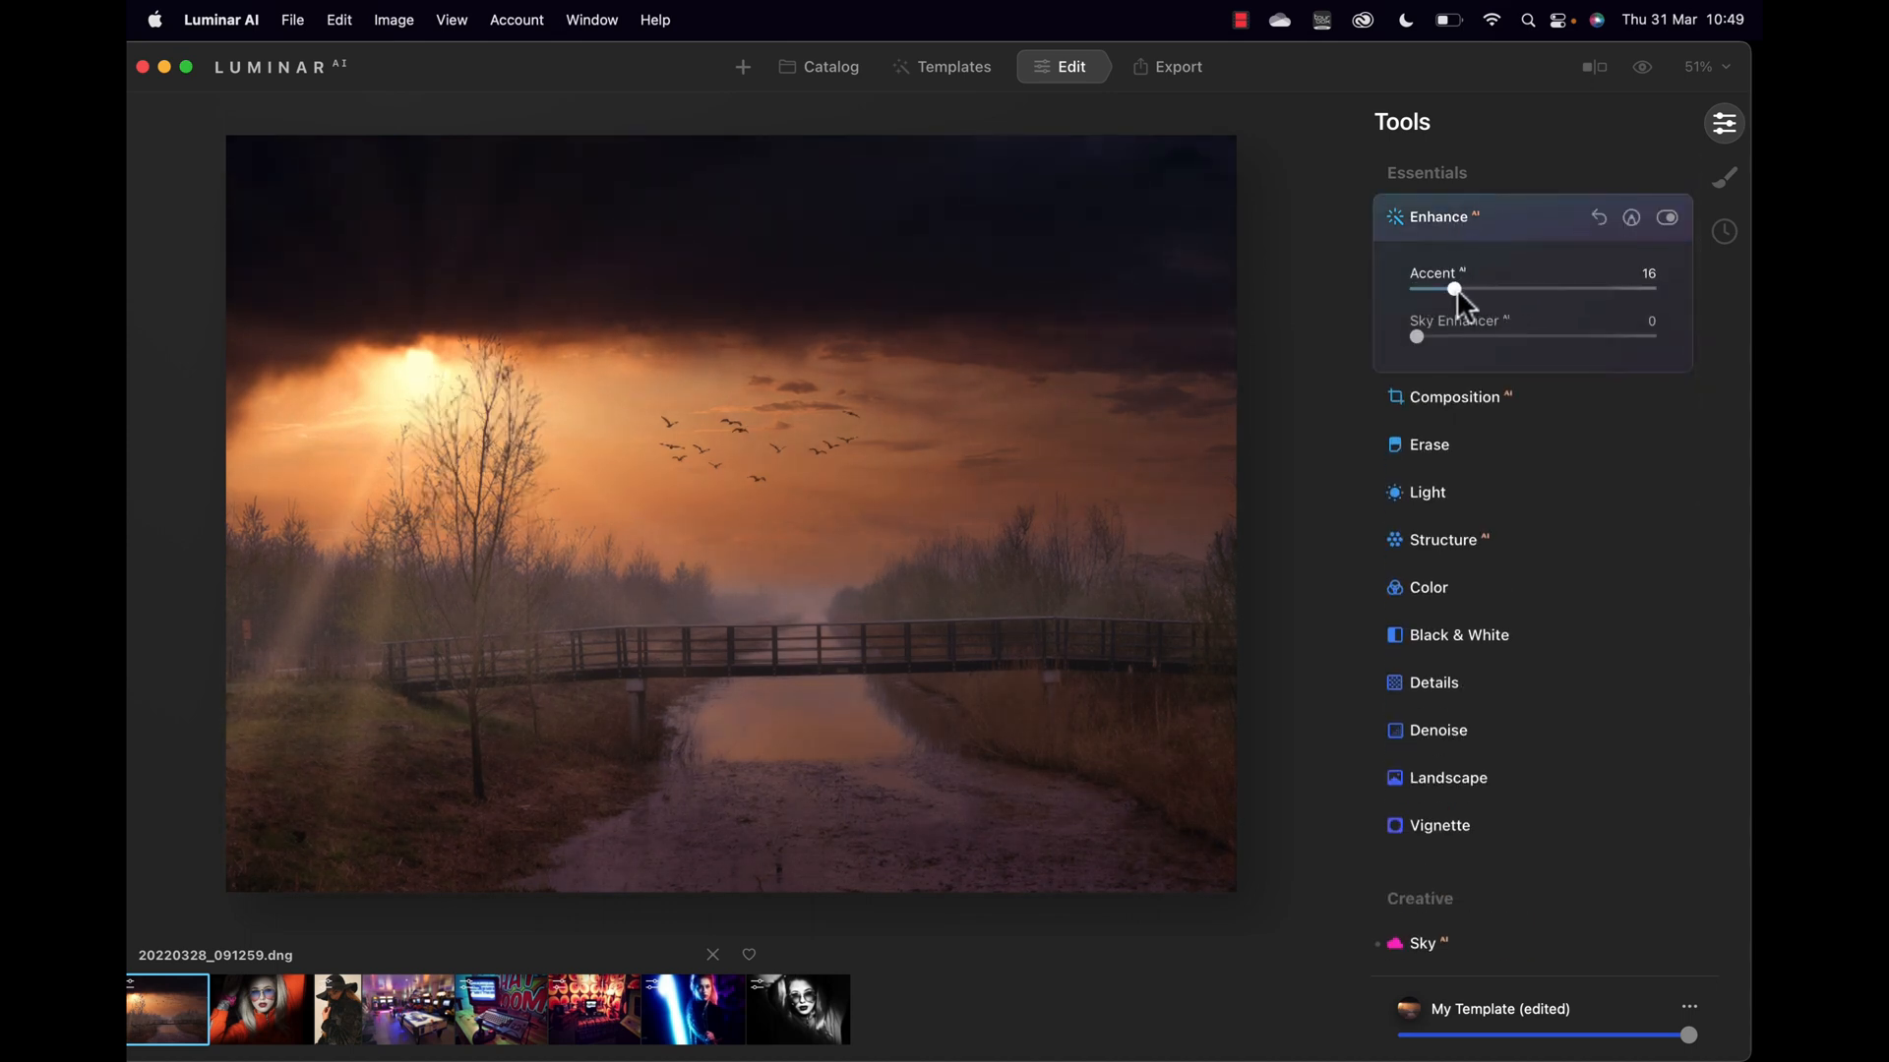
Step: Rotate the photo about 2° in Composition to straighten it and apply the crop
left_click(1446, 397)
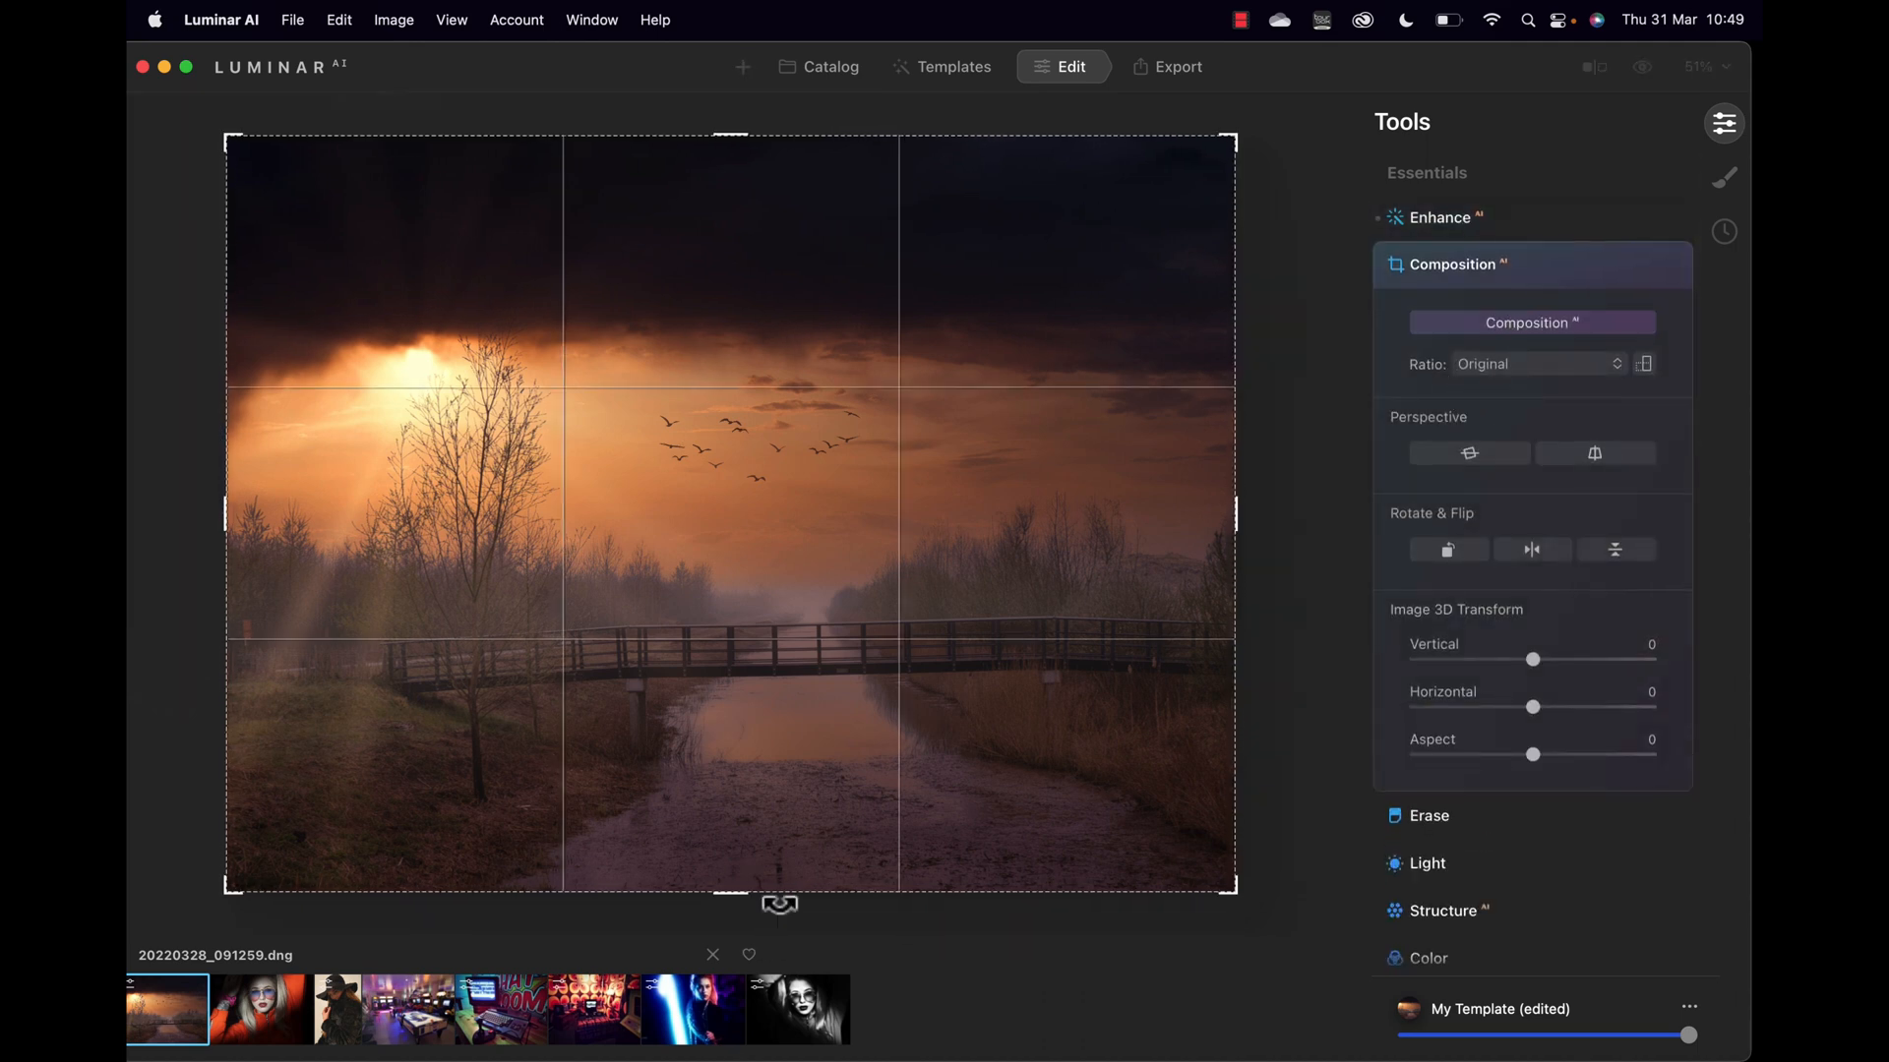
left_click_drag(779, 912, 756, 915)
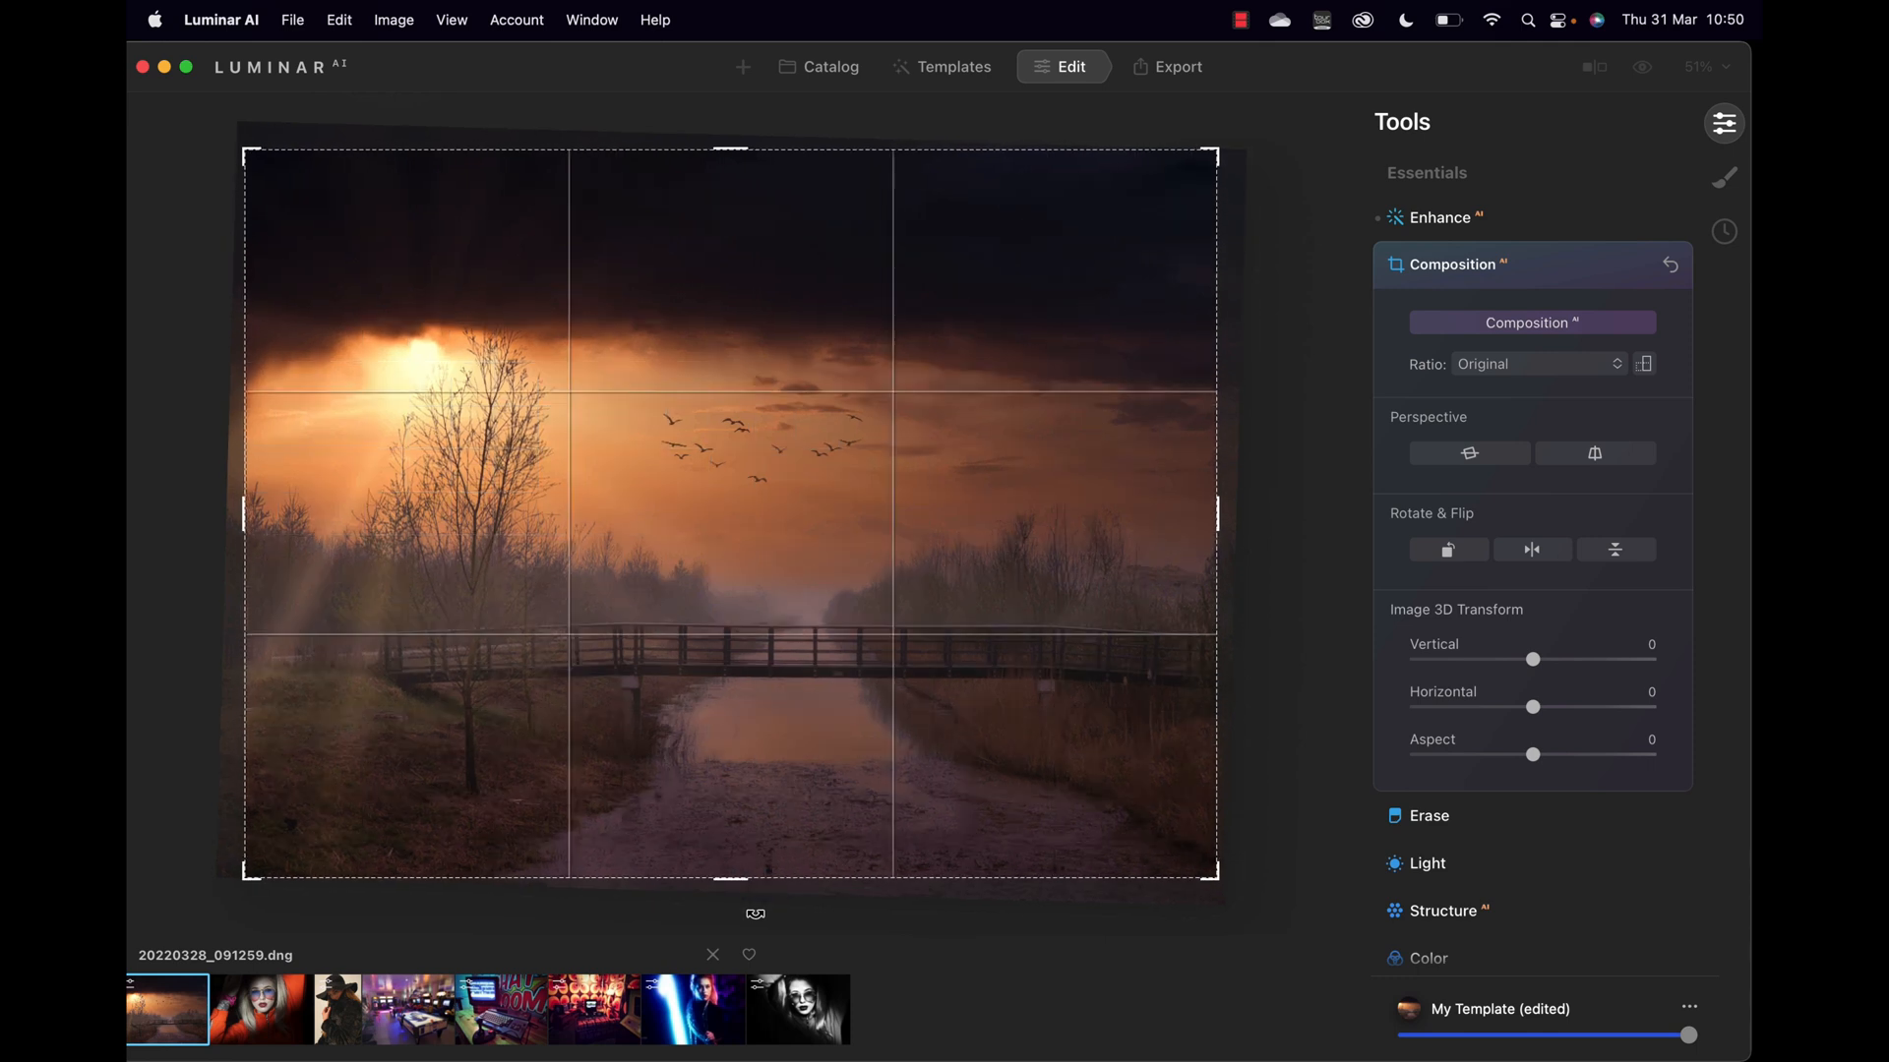
key("Return")
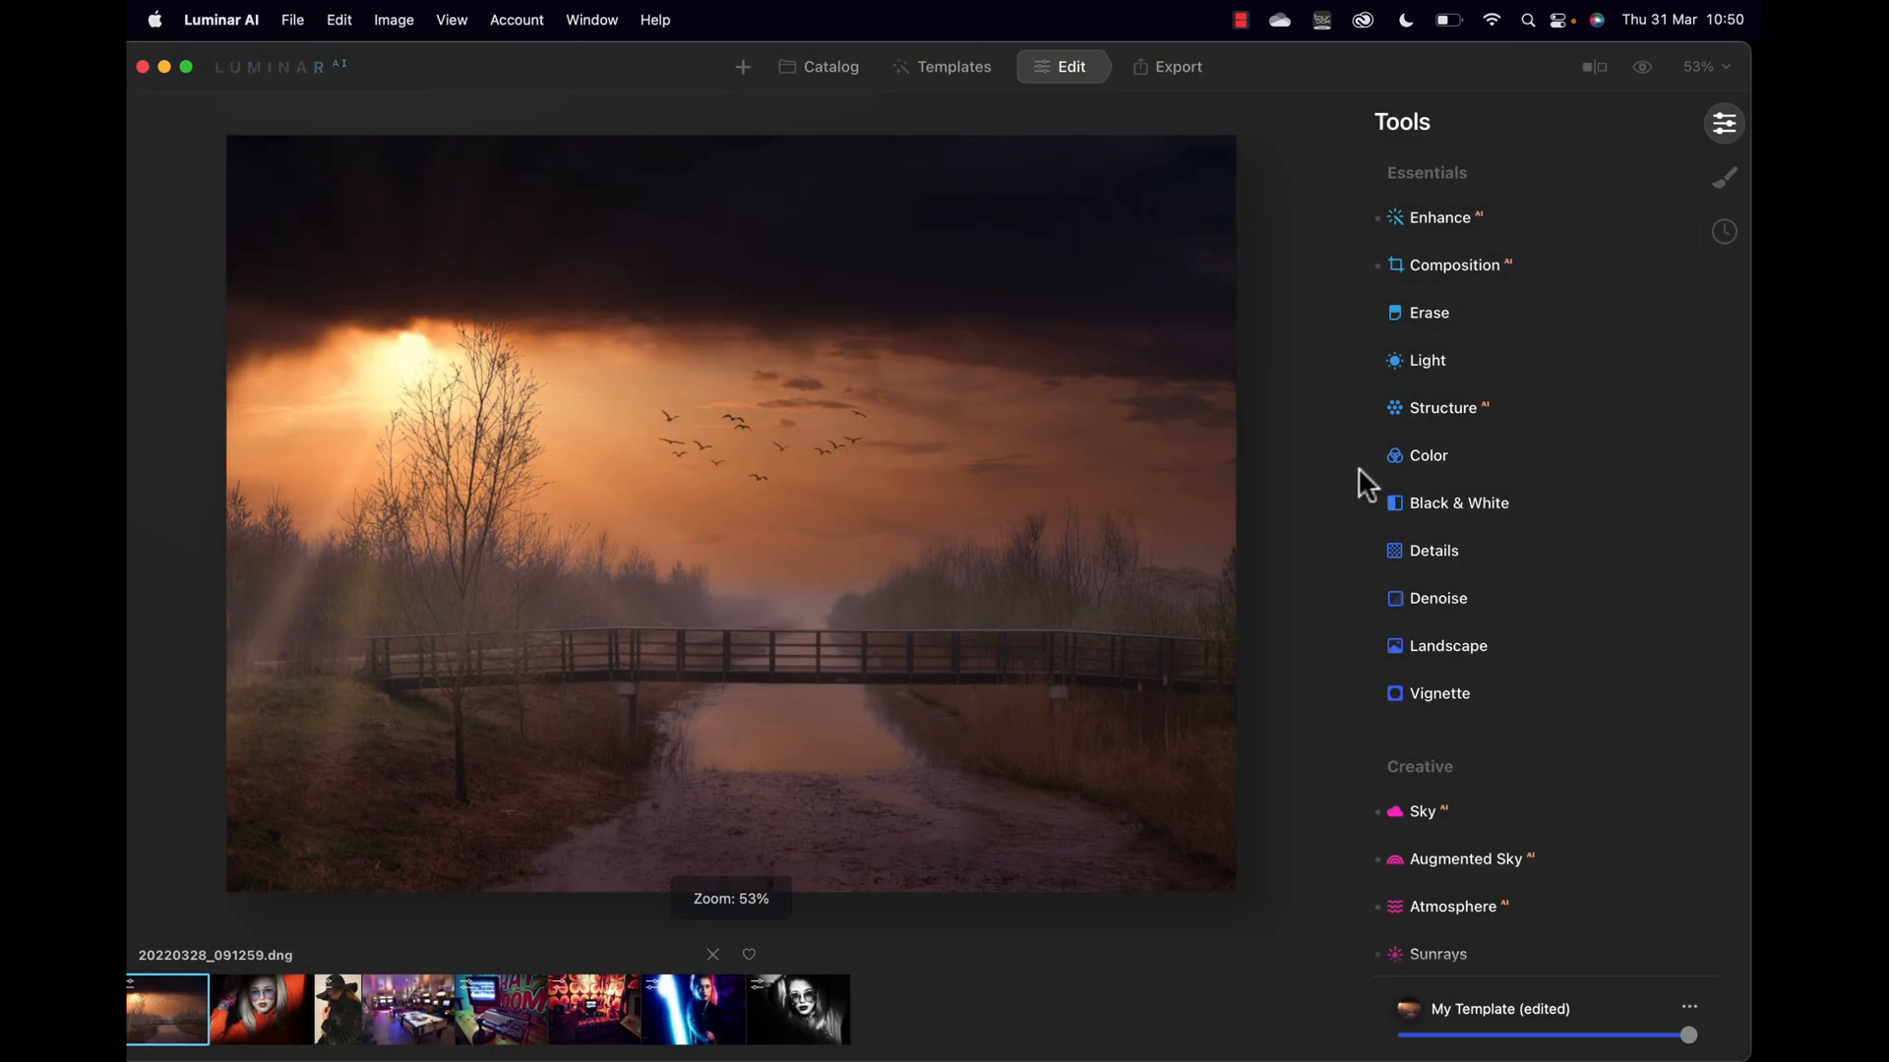
Step: In Light, set Smart Contrast to 50 with Exposure at -0.33
left_click(1432, 362)
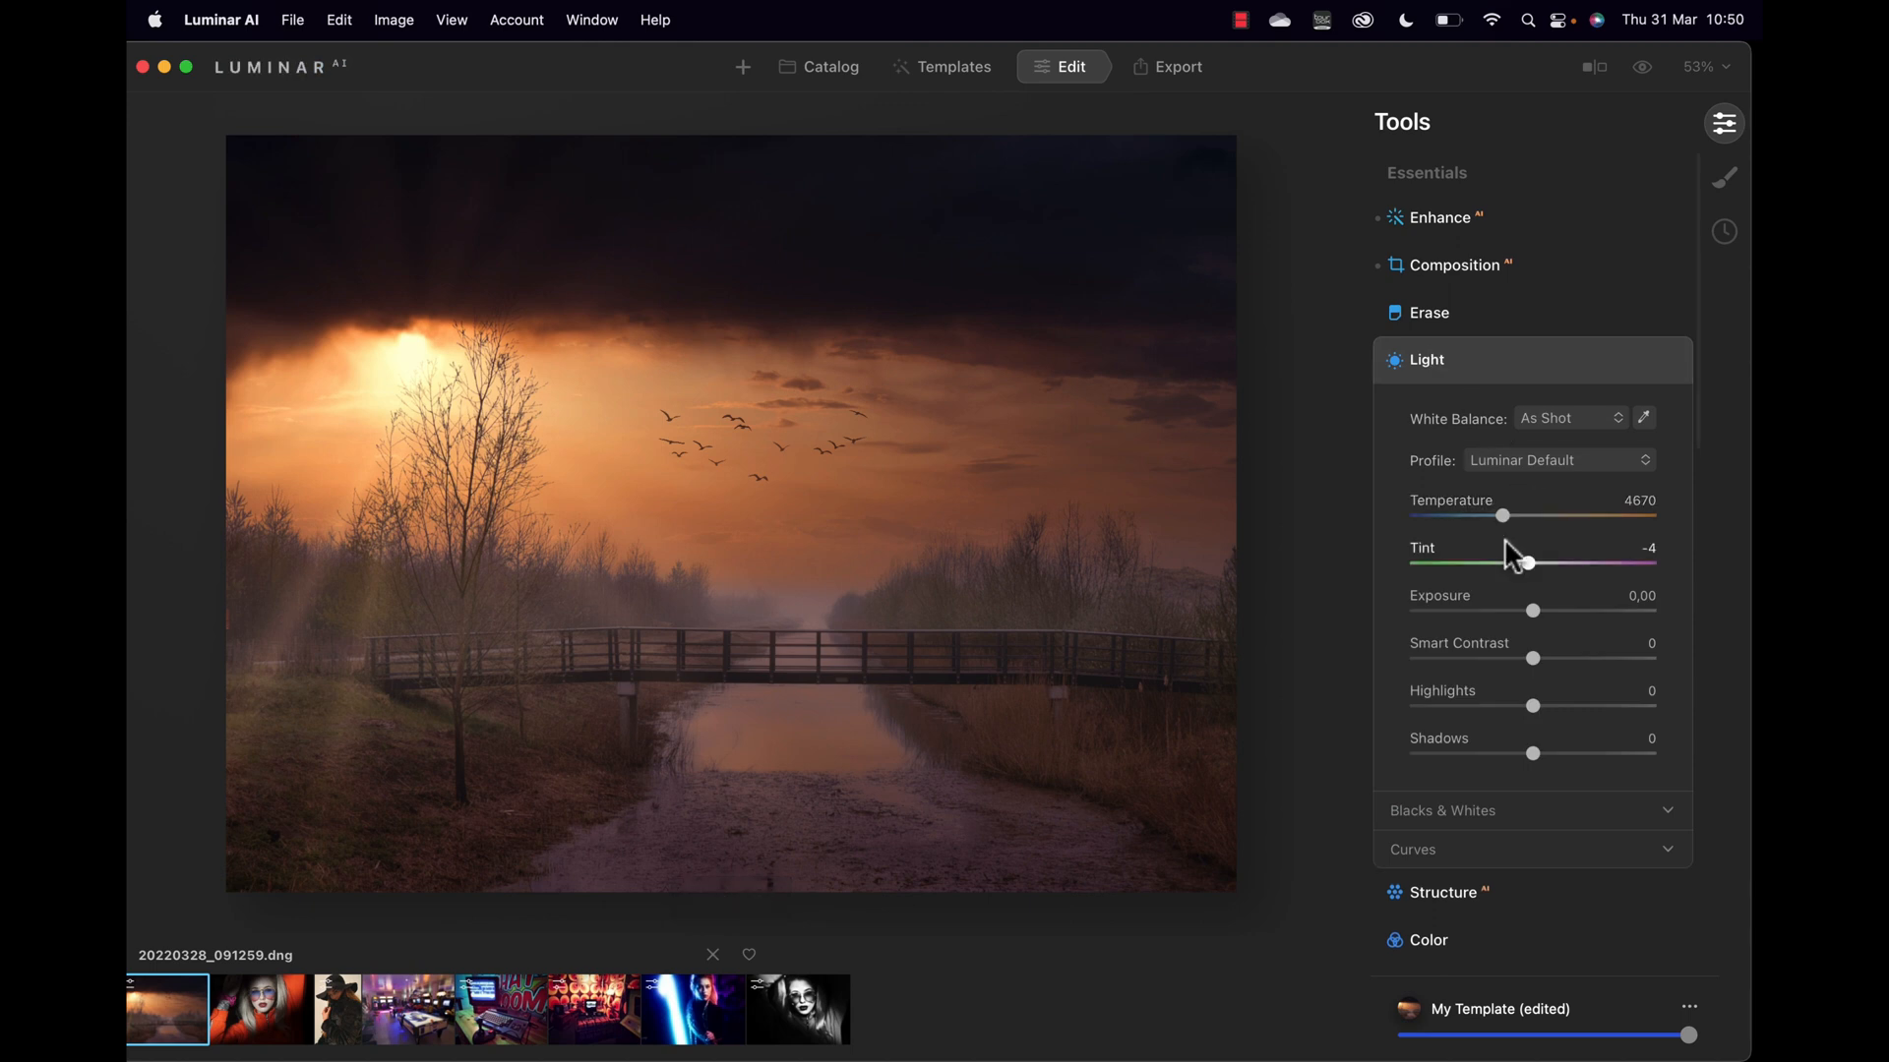
left_click_drag(1532, 659, 1580, 660)
left_click_drag(1587, 653, 1525, 606)
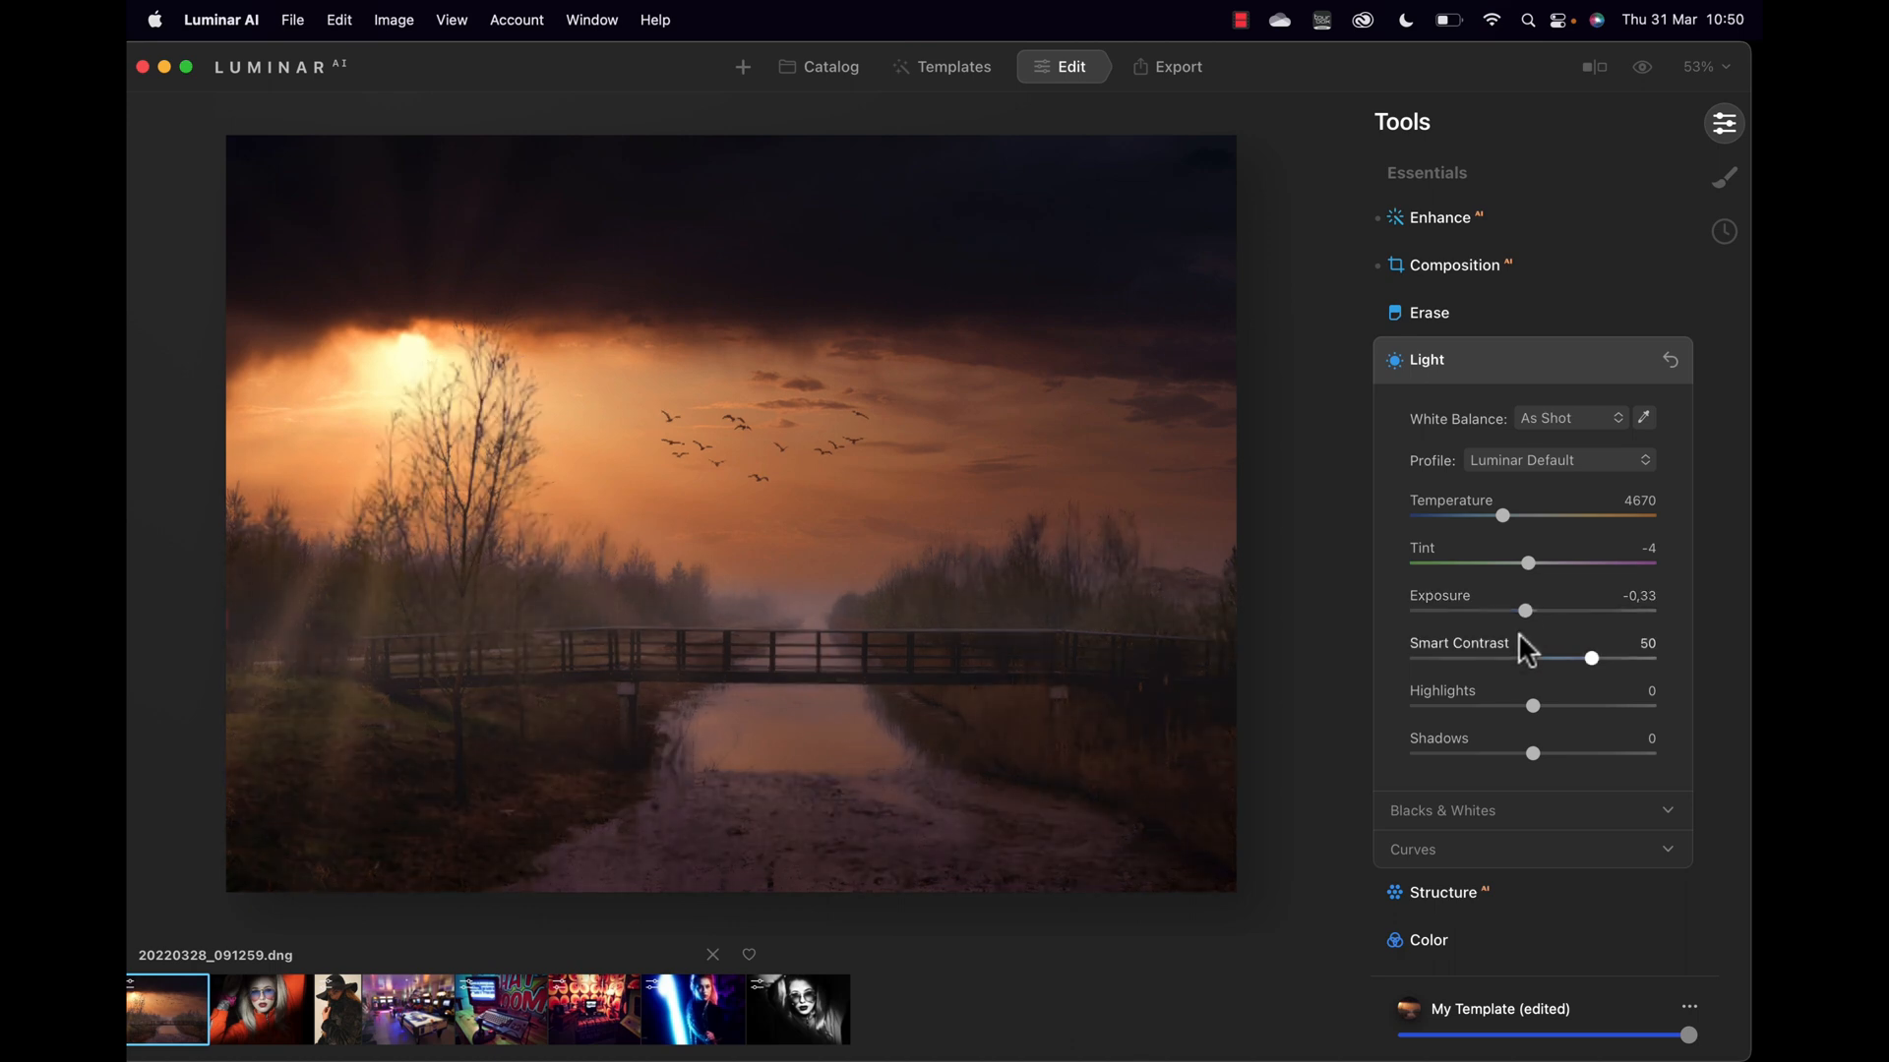
Step: Shape the RGB tone curve into a gentle S with a shadow point and lifted highlights
scroll(1503, 834, "down", 3)
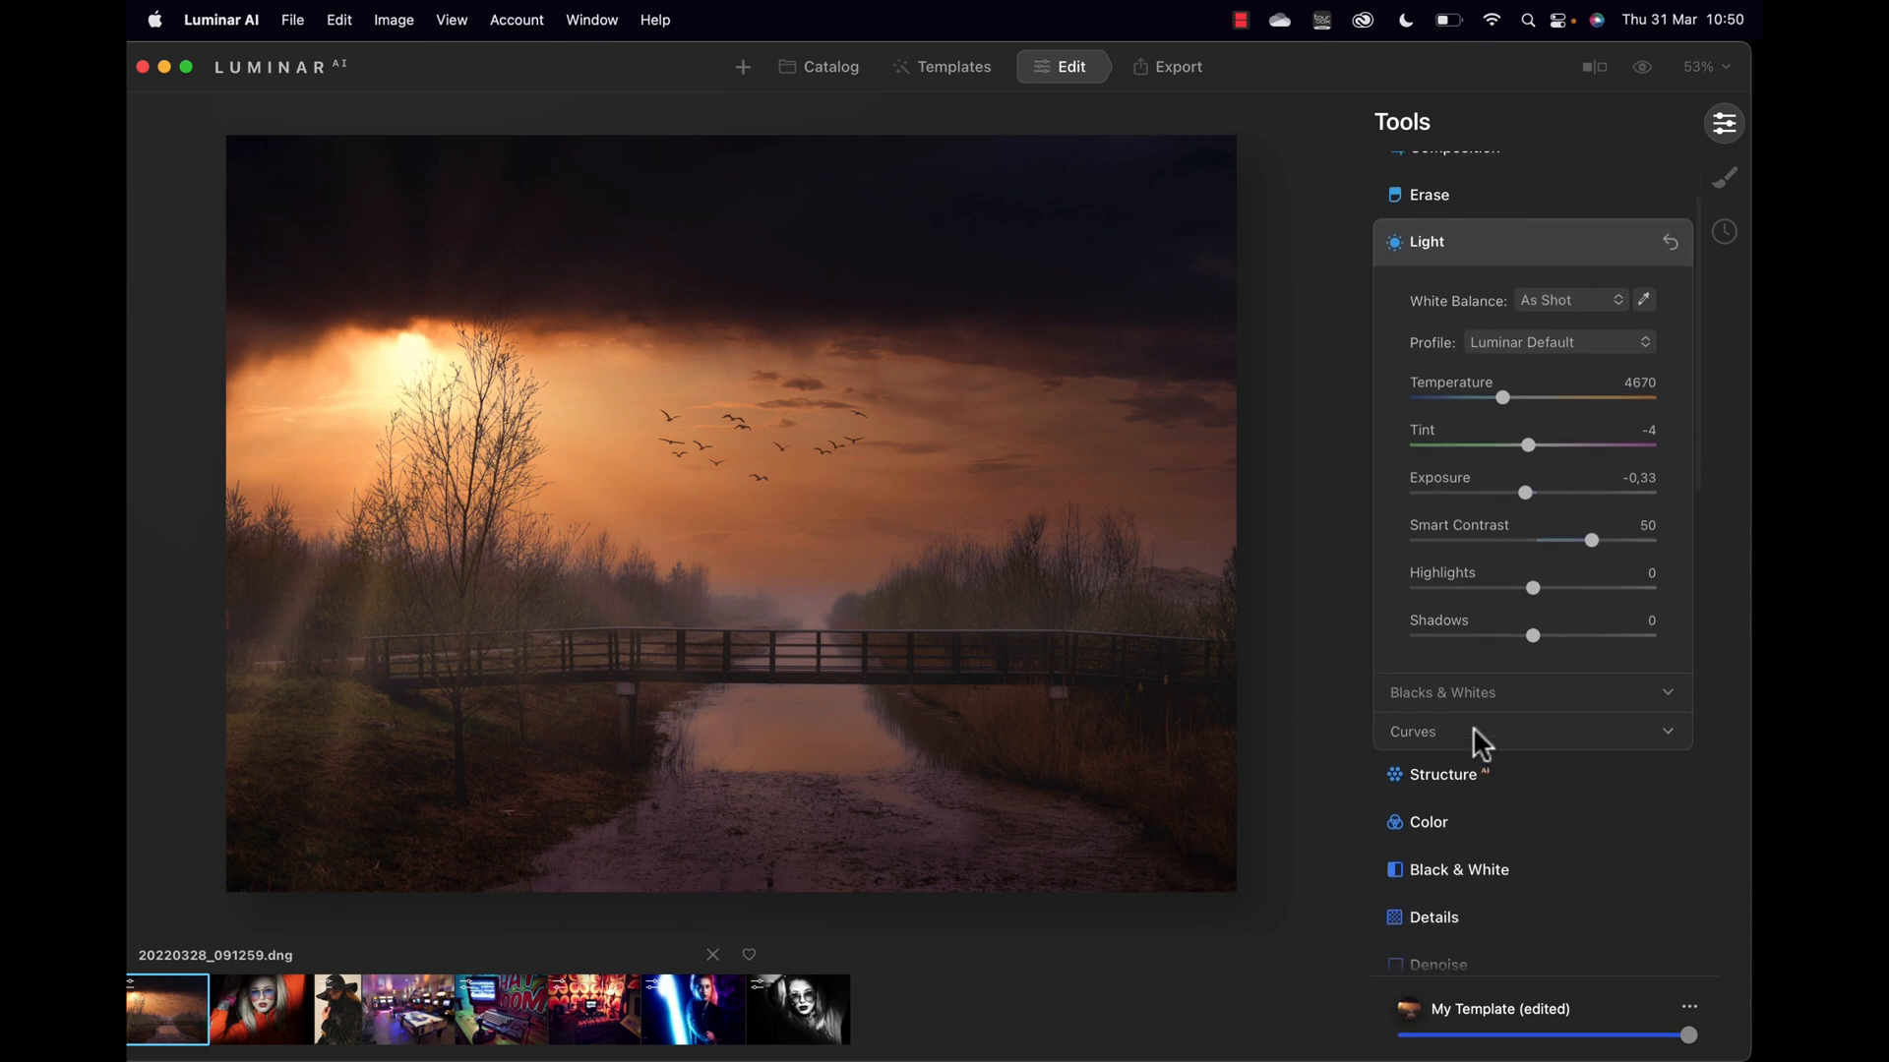
left_click(1472, 730)
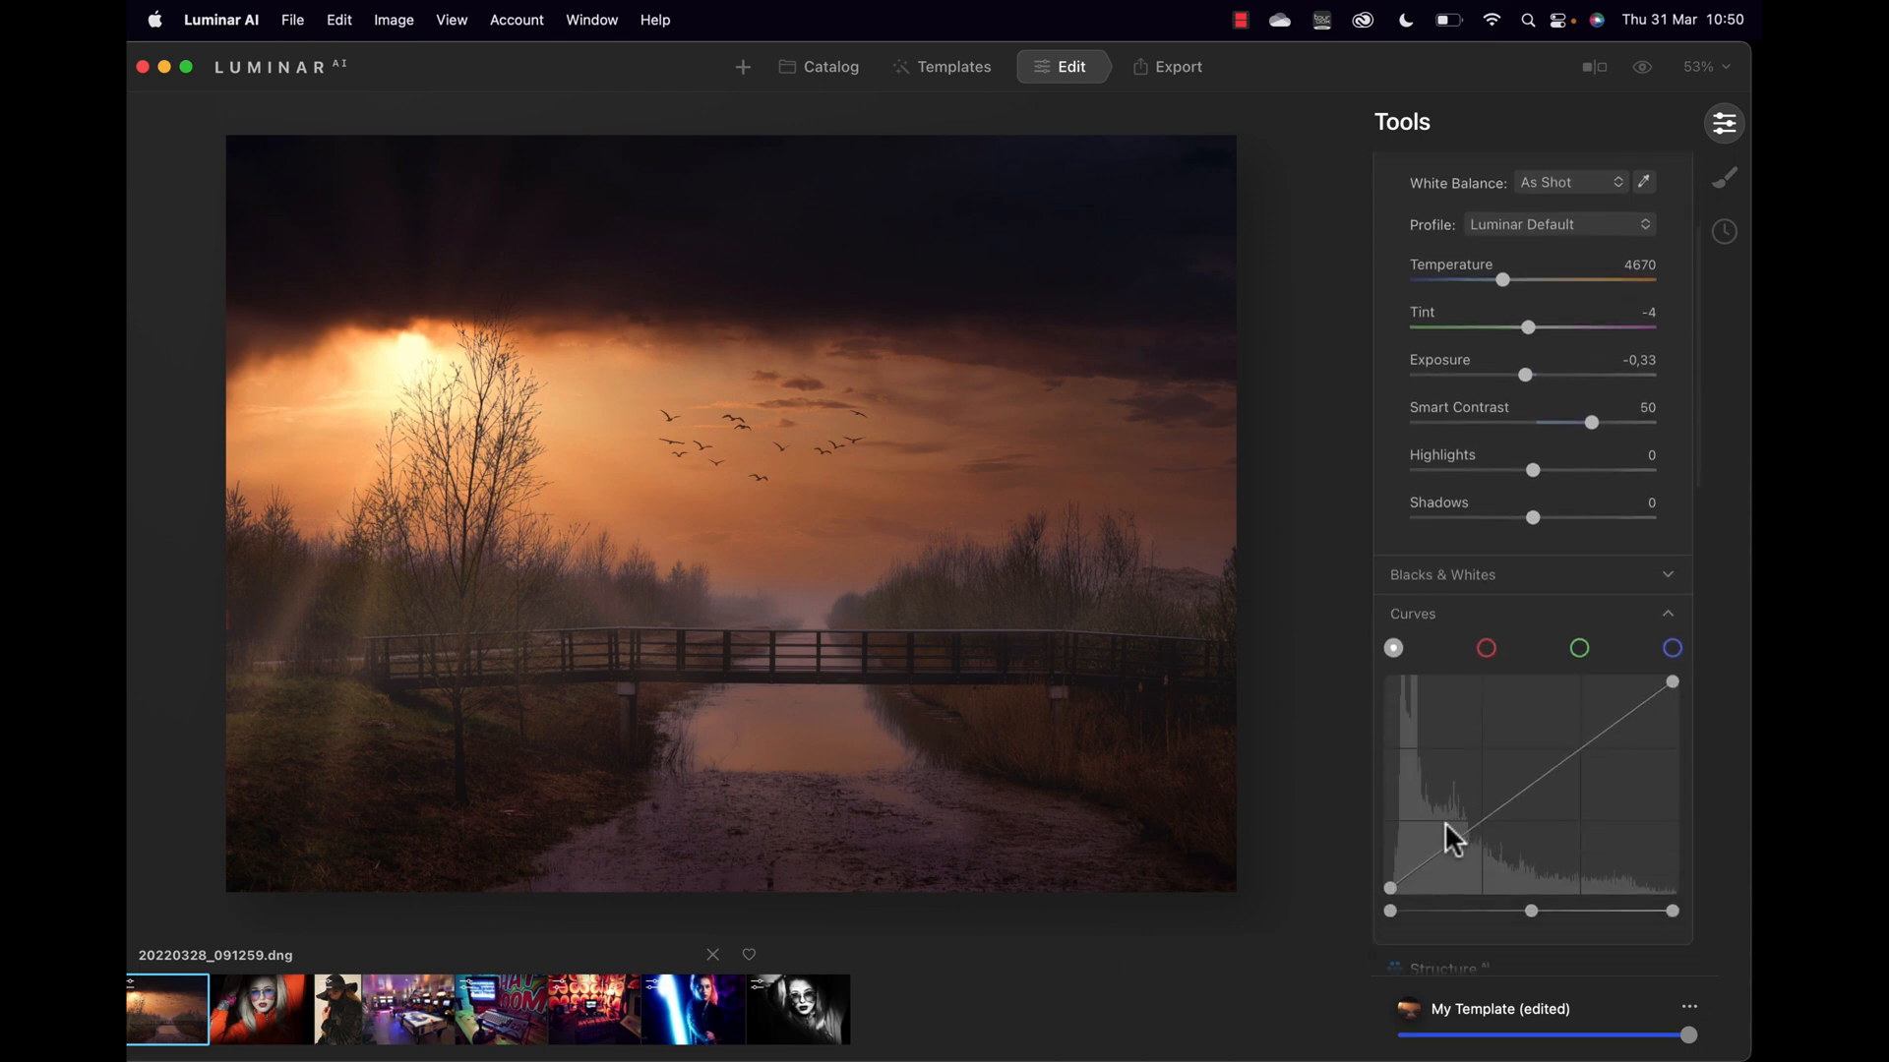
left_click_drag(1442, 848, 1447, 853)
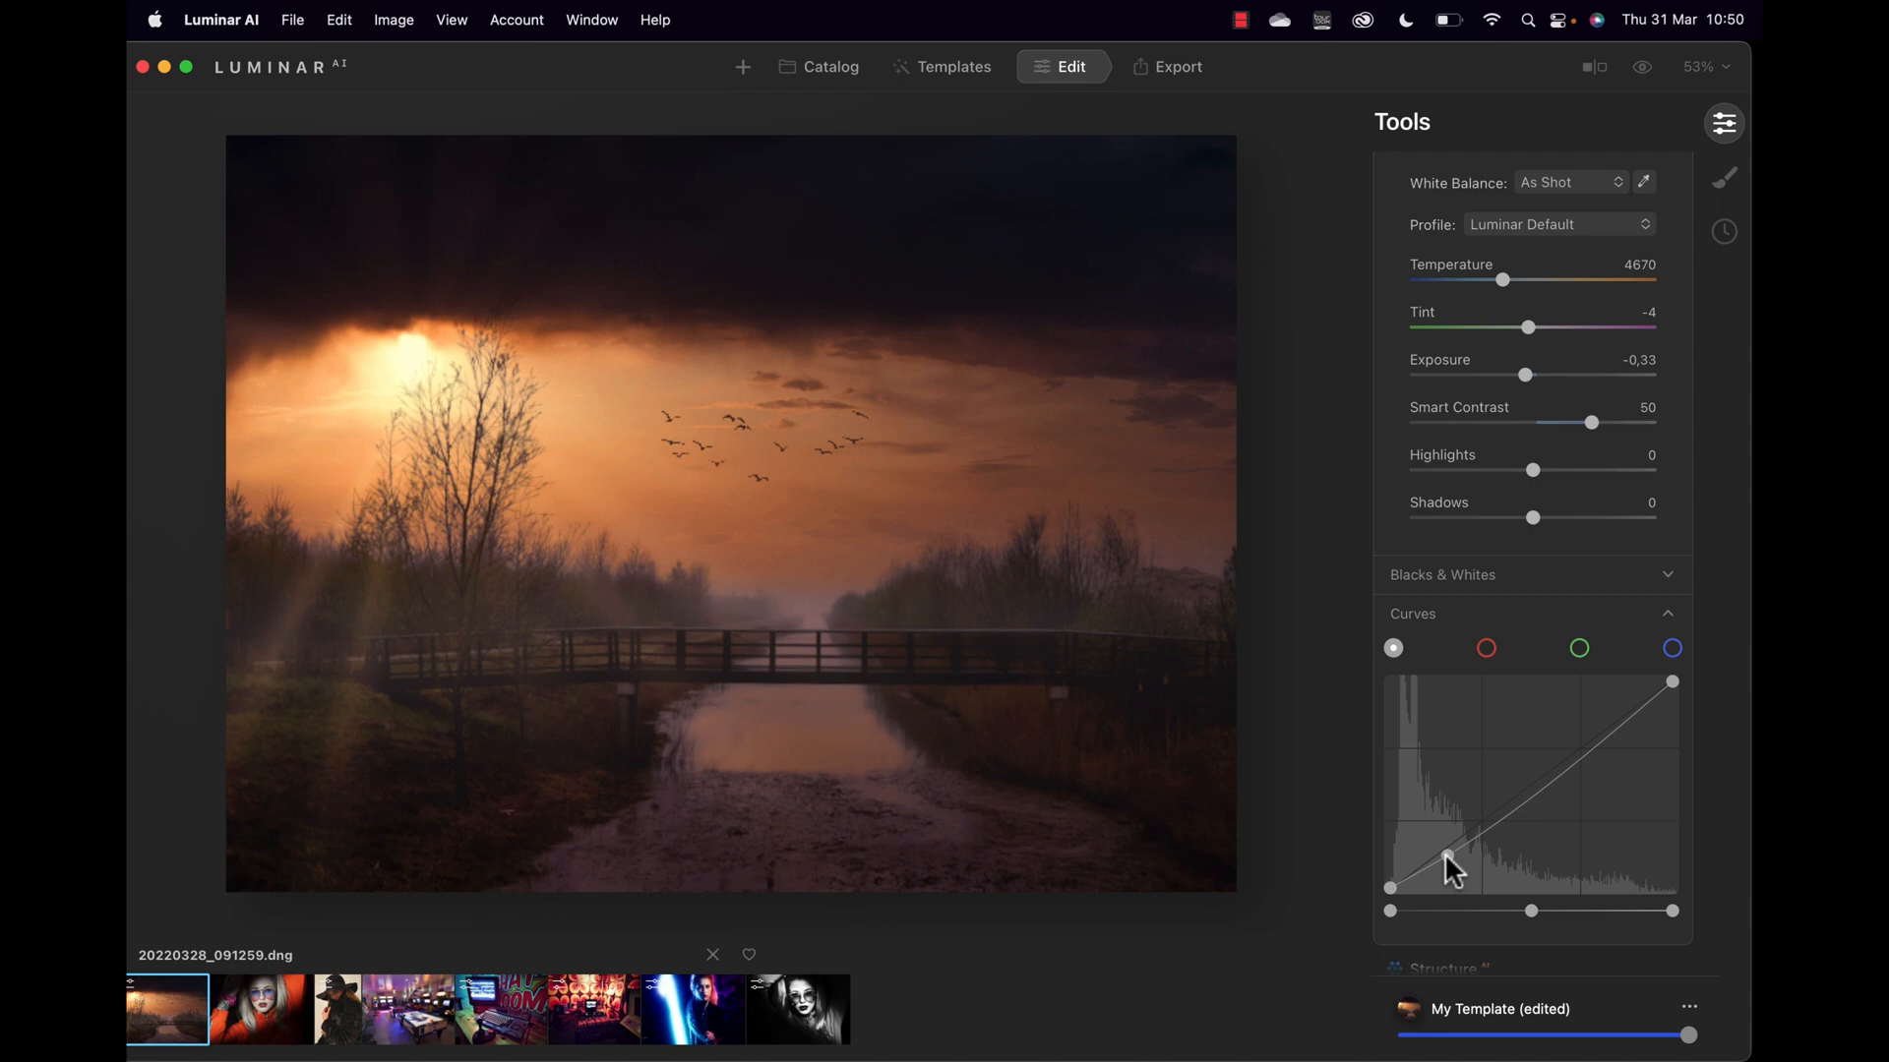
left_click_drag(1625, 718, 1615, 704)
scroll(1611, 620, "down", 10)
scroll(1613, 619, "up", 6)
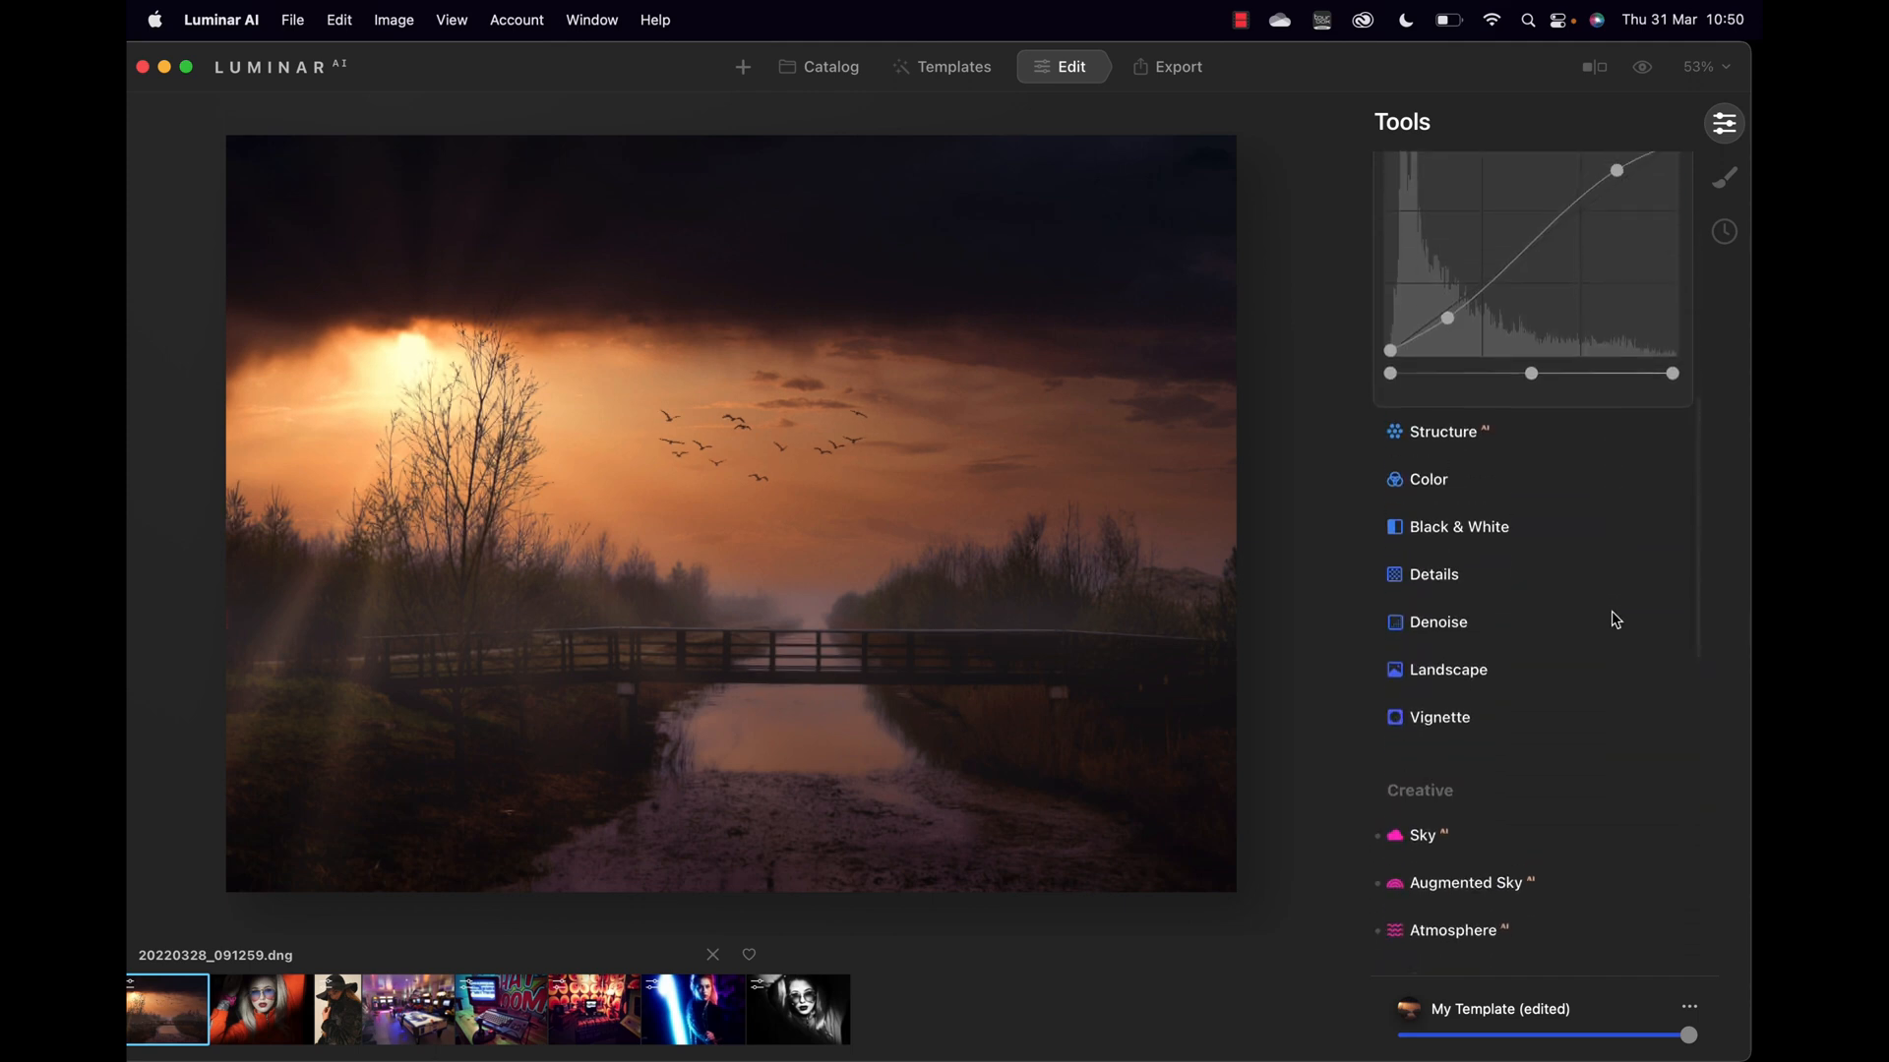
Step: Bend the red channel curve into a gentle S to warm the photo
left_click(1486, 412)
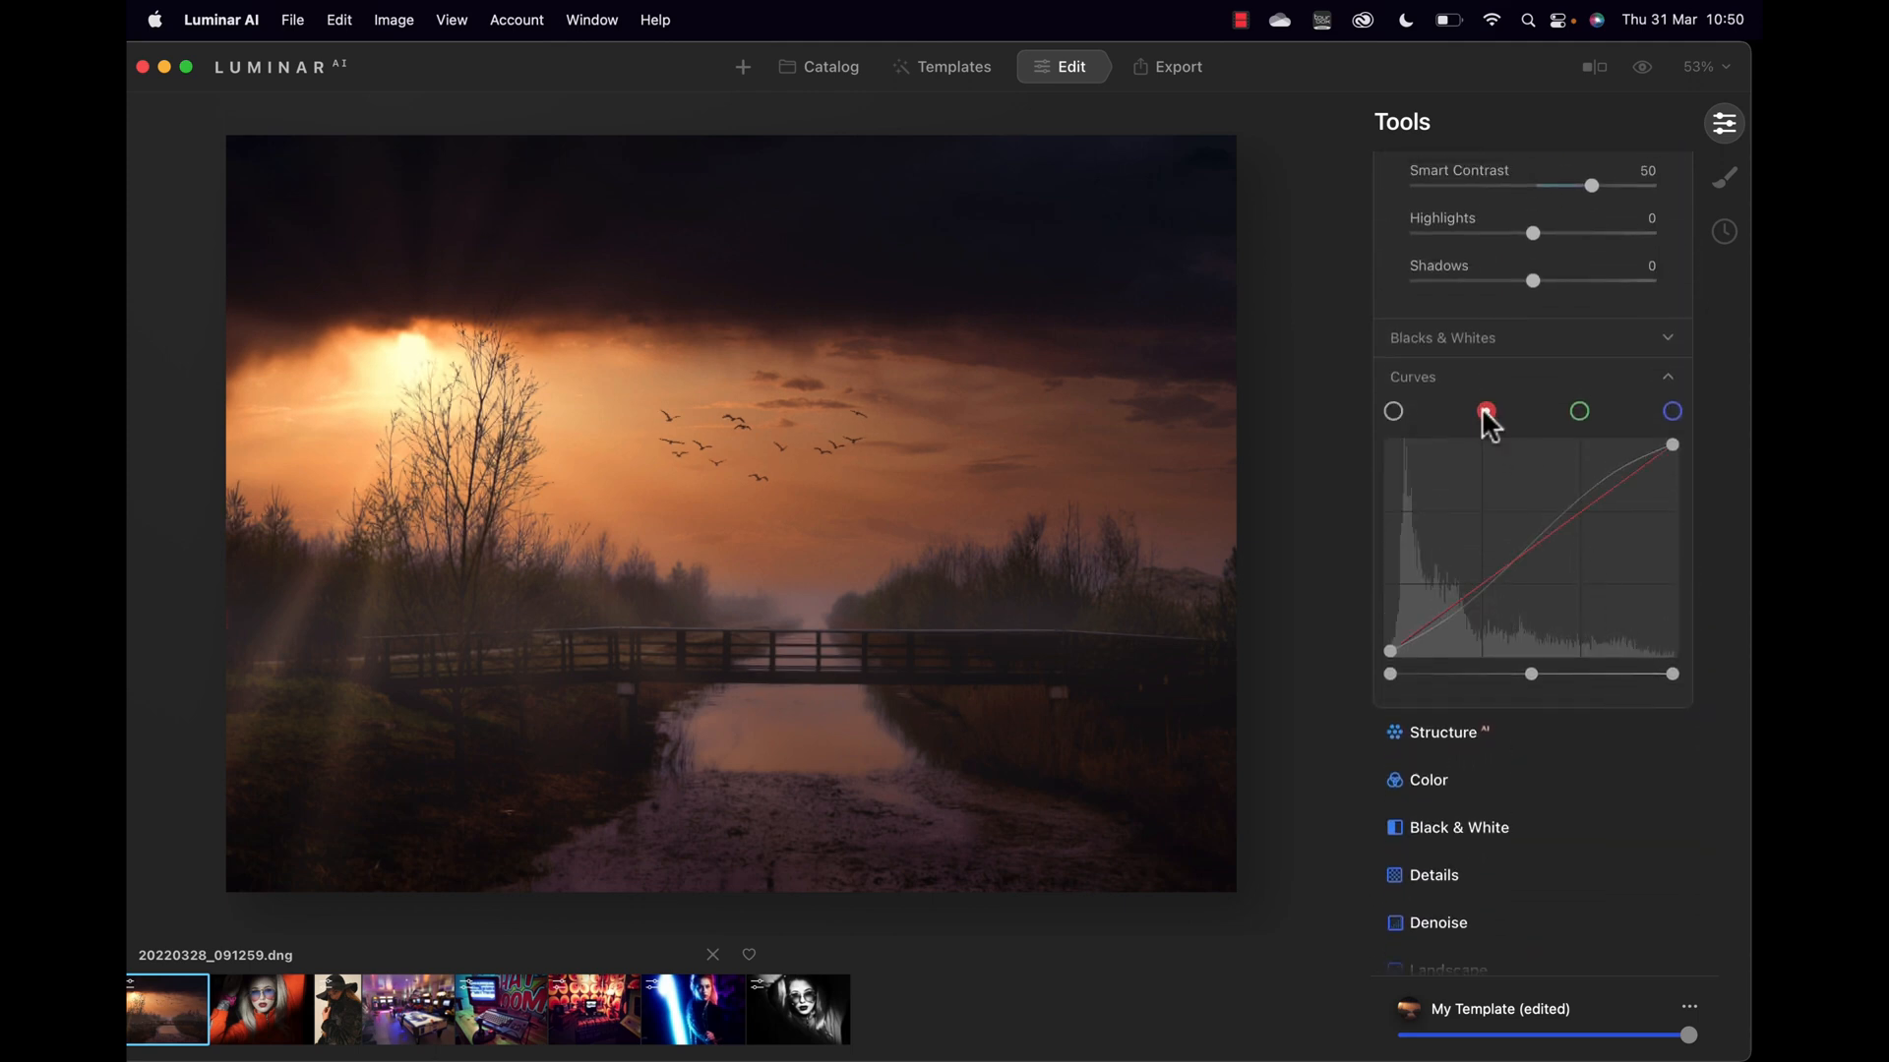
mouse_move(1444, 610)
left_mouse_down()
mouse_move(1458, 629)
mouse_move(1443, 606)
left_mouse_up()
left_click_drag(1620, 480, 1610, 472)
left_click_drag(1442, 604, 1452, 618)
left_click_drag(1449, 617, 1447, 613)
Step: Set Structure Amount to 49 and Boost to 15, checking detail at 100%
scroll(1602, 383, "up", 10)
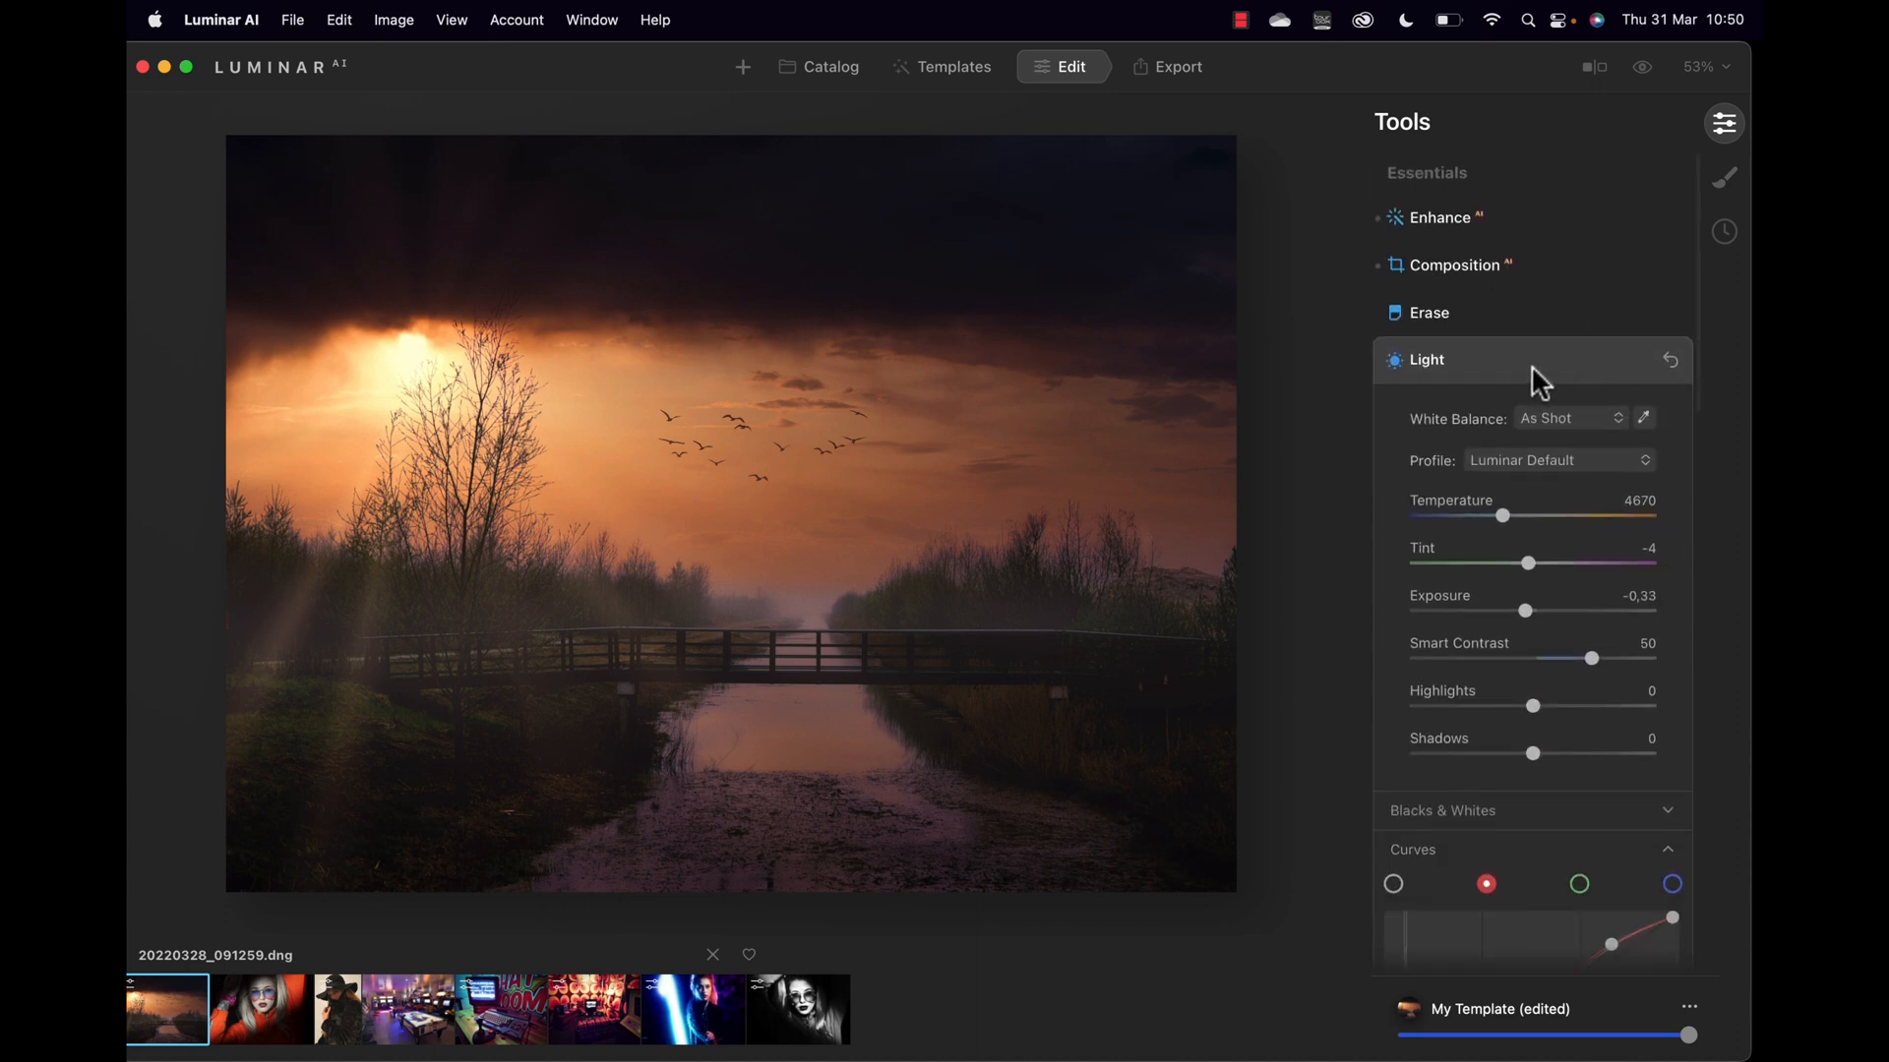
scroll(1429, 371, "down", 10)
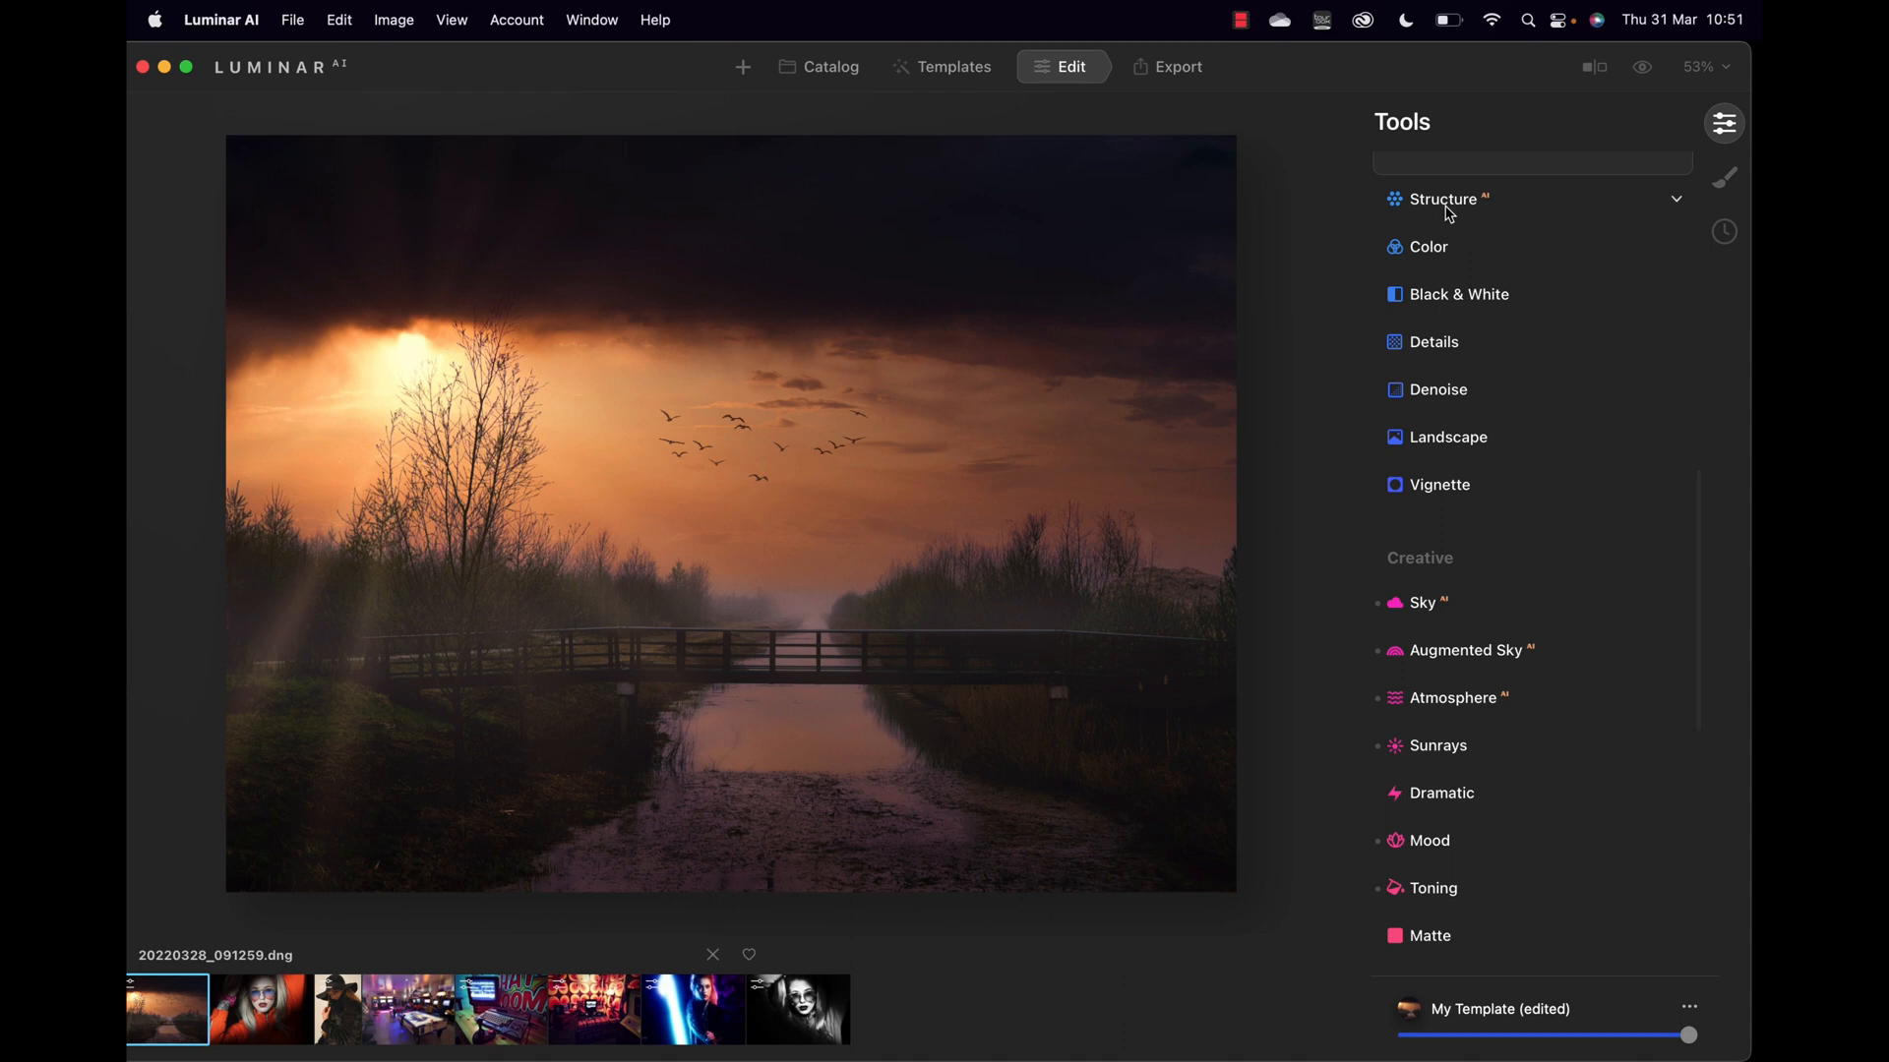
left_click(1447, 207)
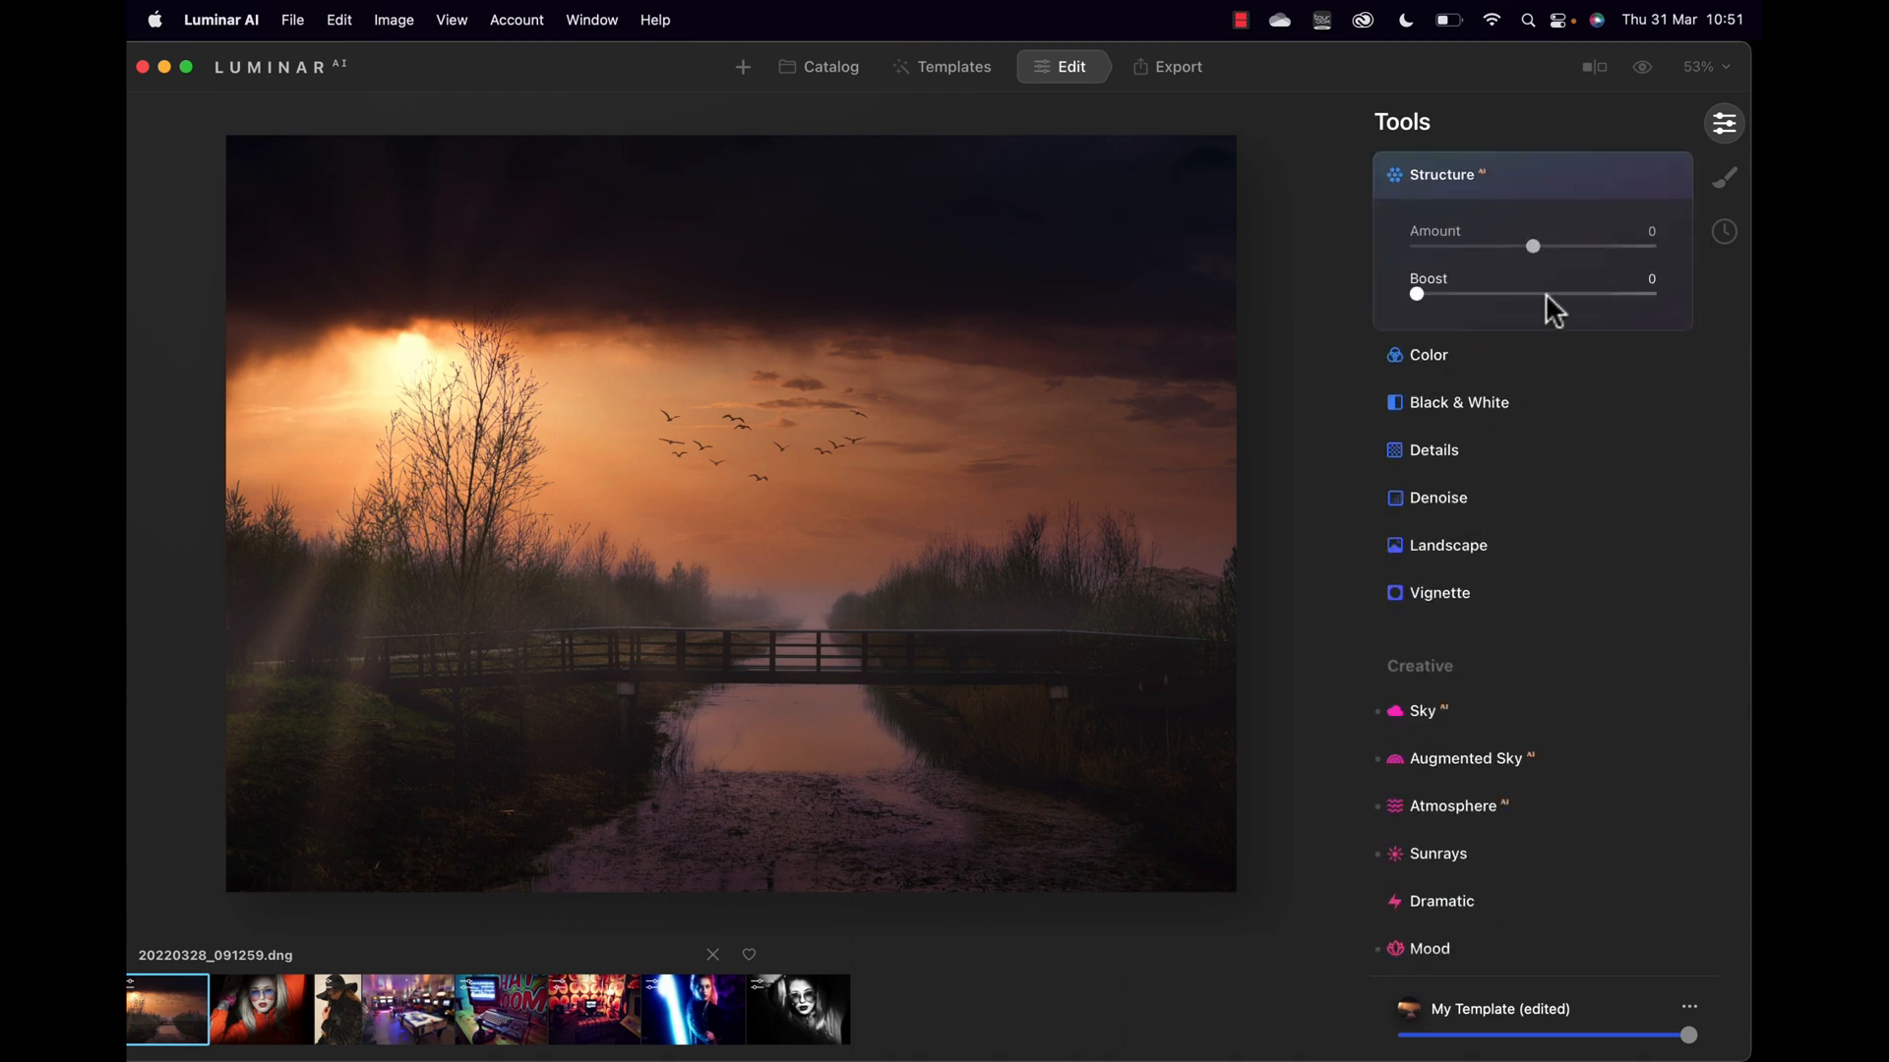
left_click(632, 553)
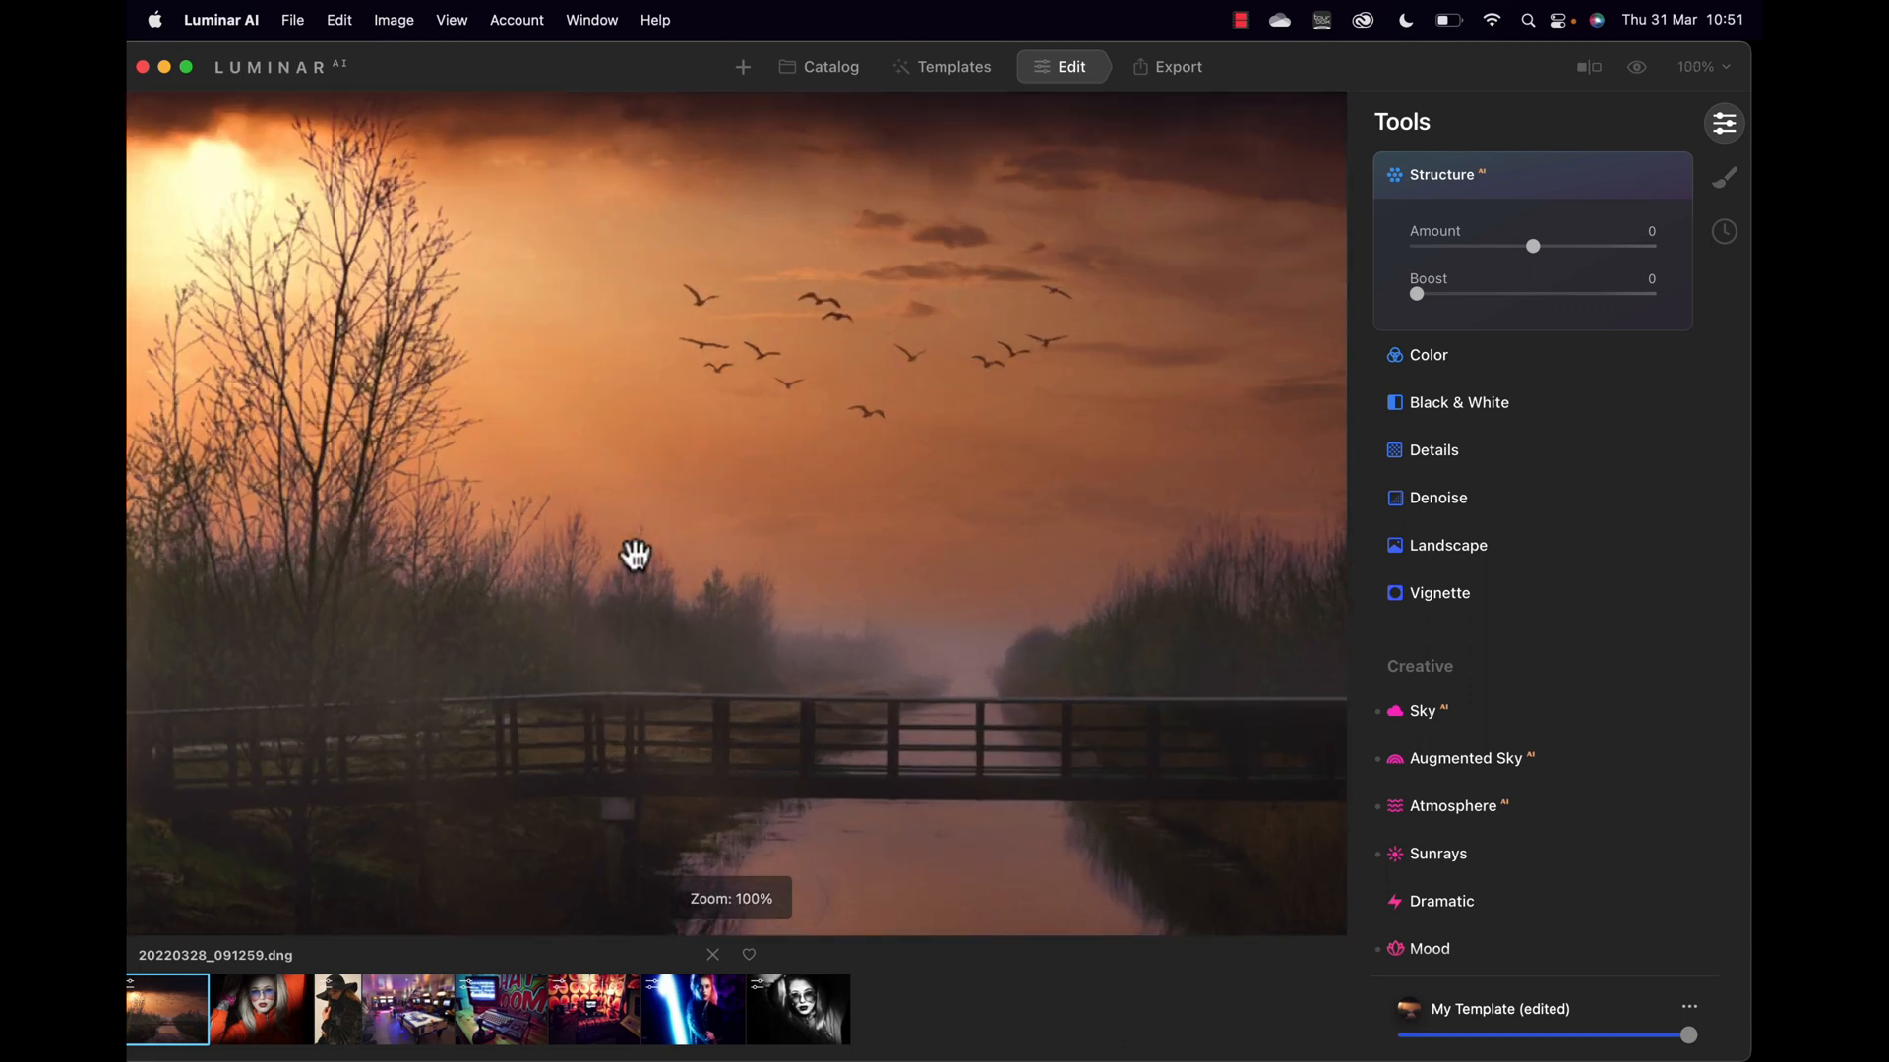
left_click_drag(1531, 245, 1589, 245)
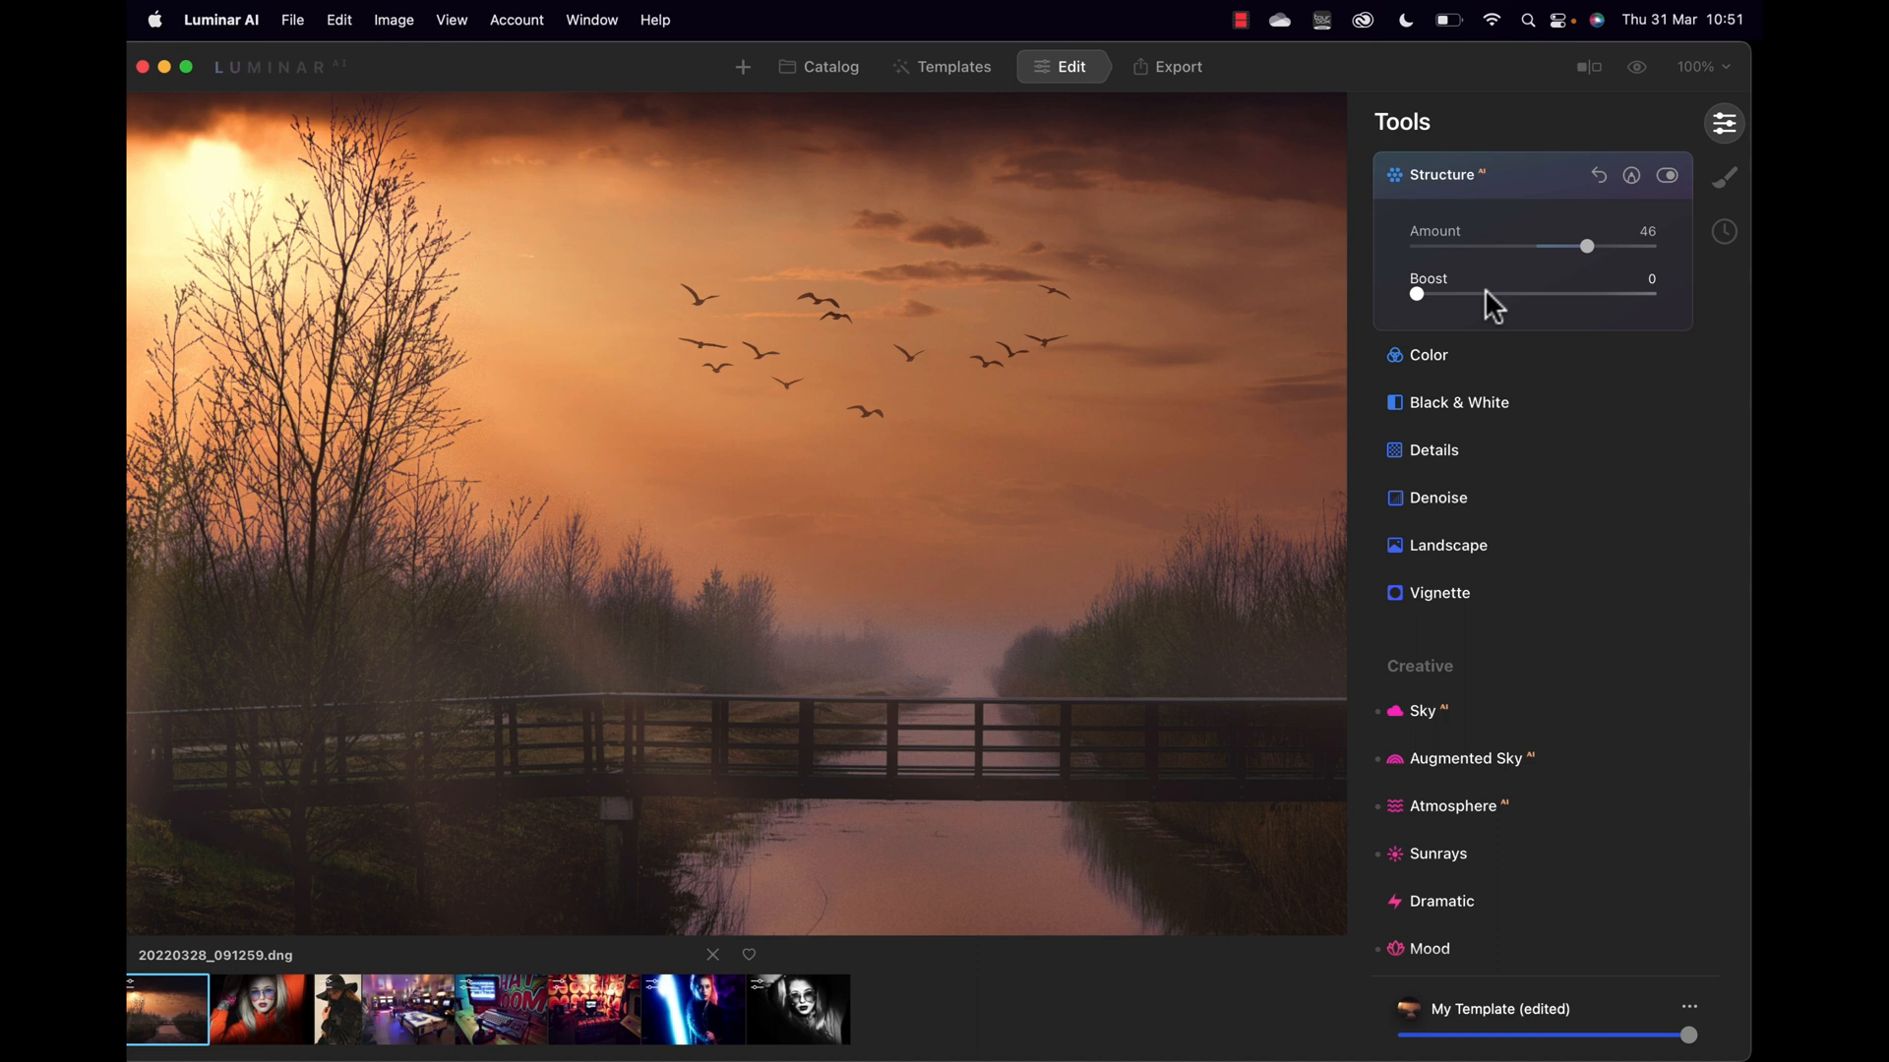
left_click_drag(1418, 294, 1458, 300)
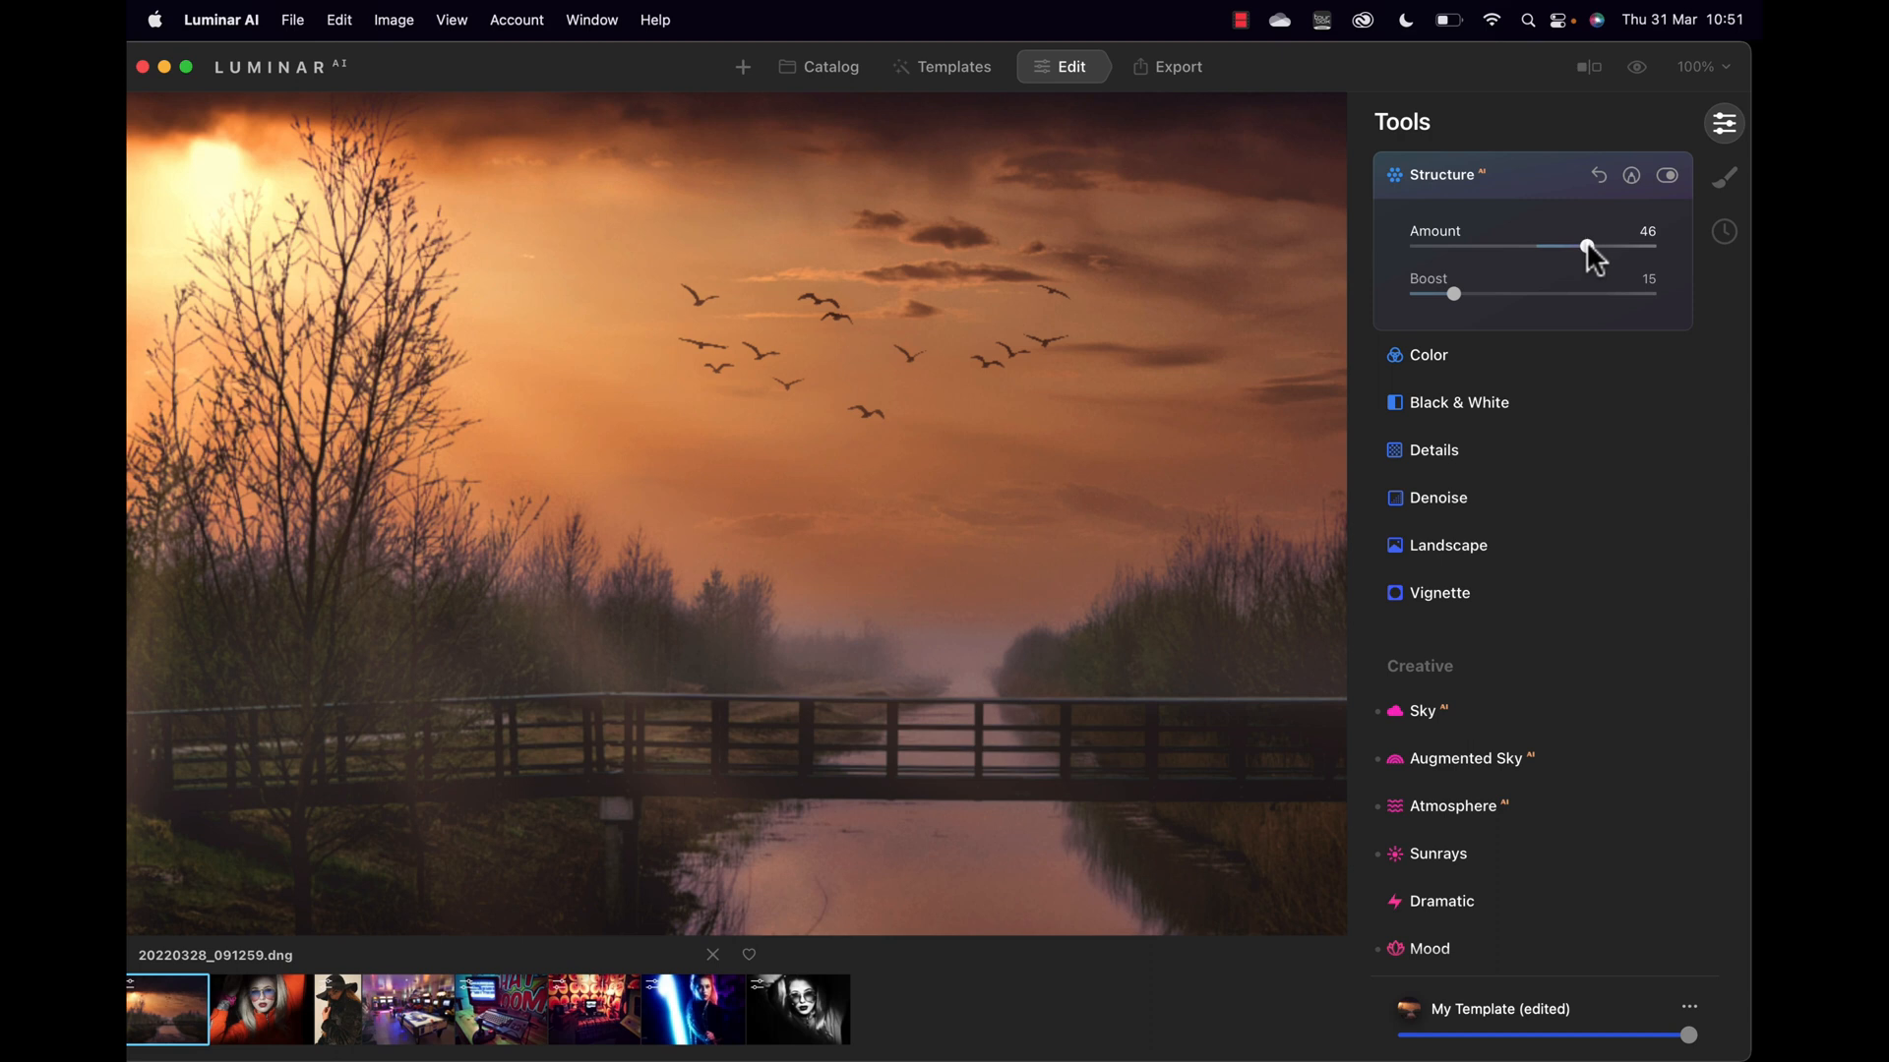
left_click_drag(1521, 250, 1639, 230)
left_click(1157, 501)
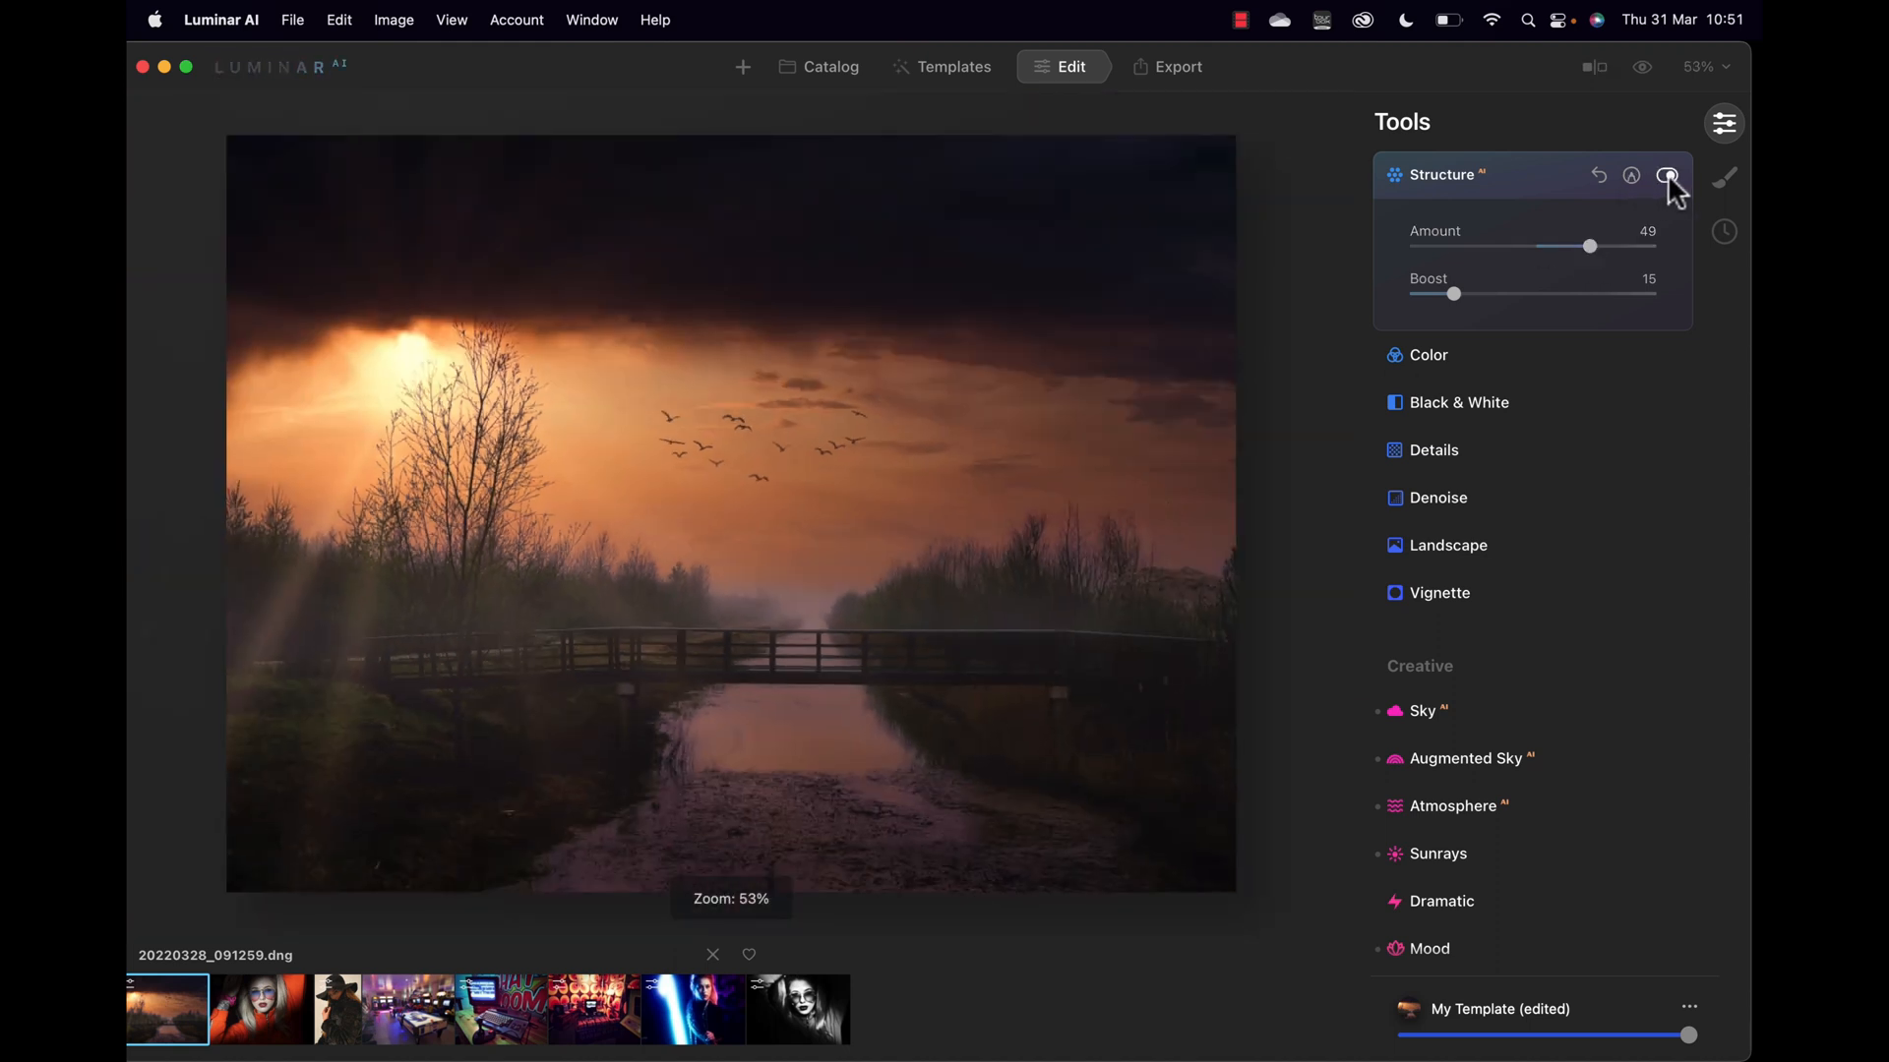
Step: Toggle Structure off and on to compare, leaving it enabled
left_click(1664, 178)
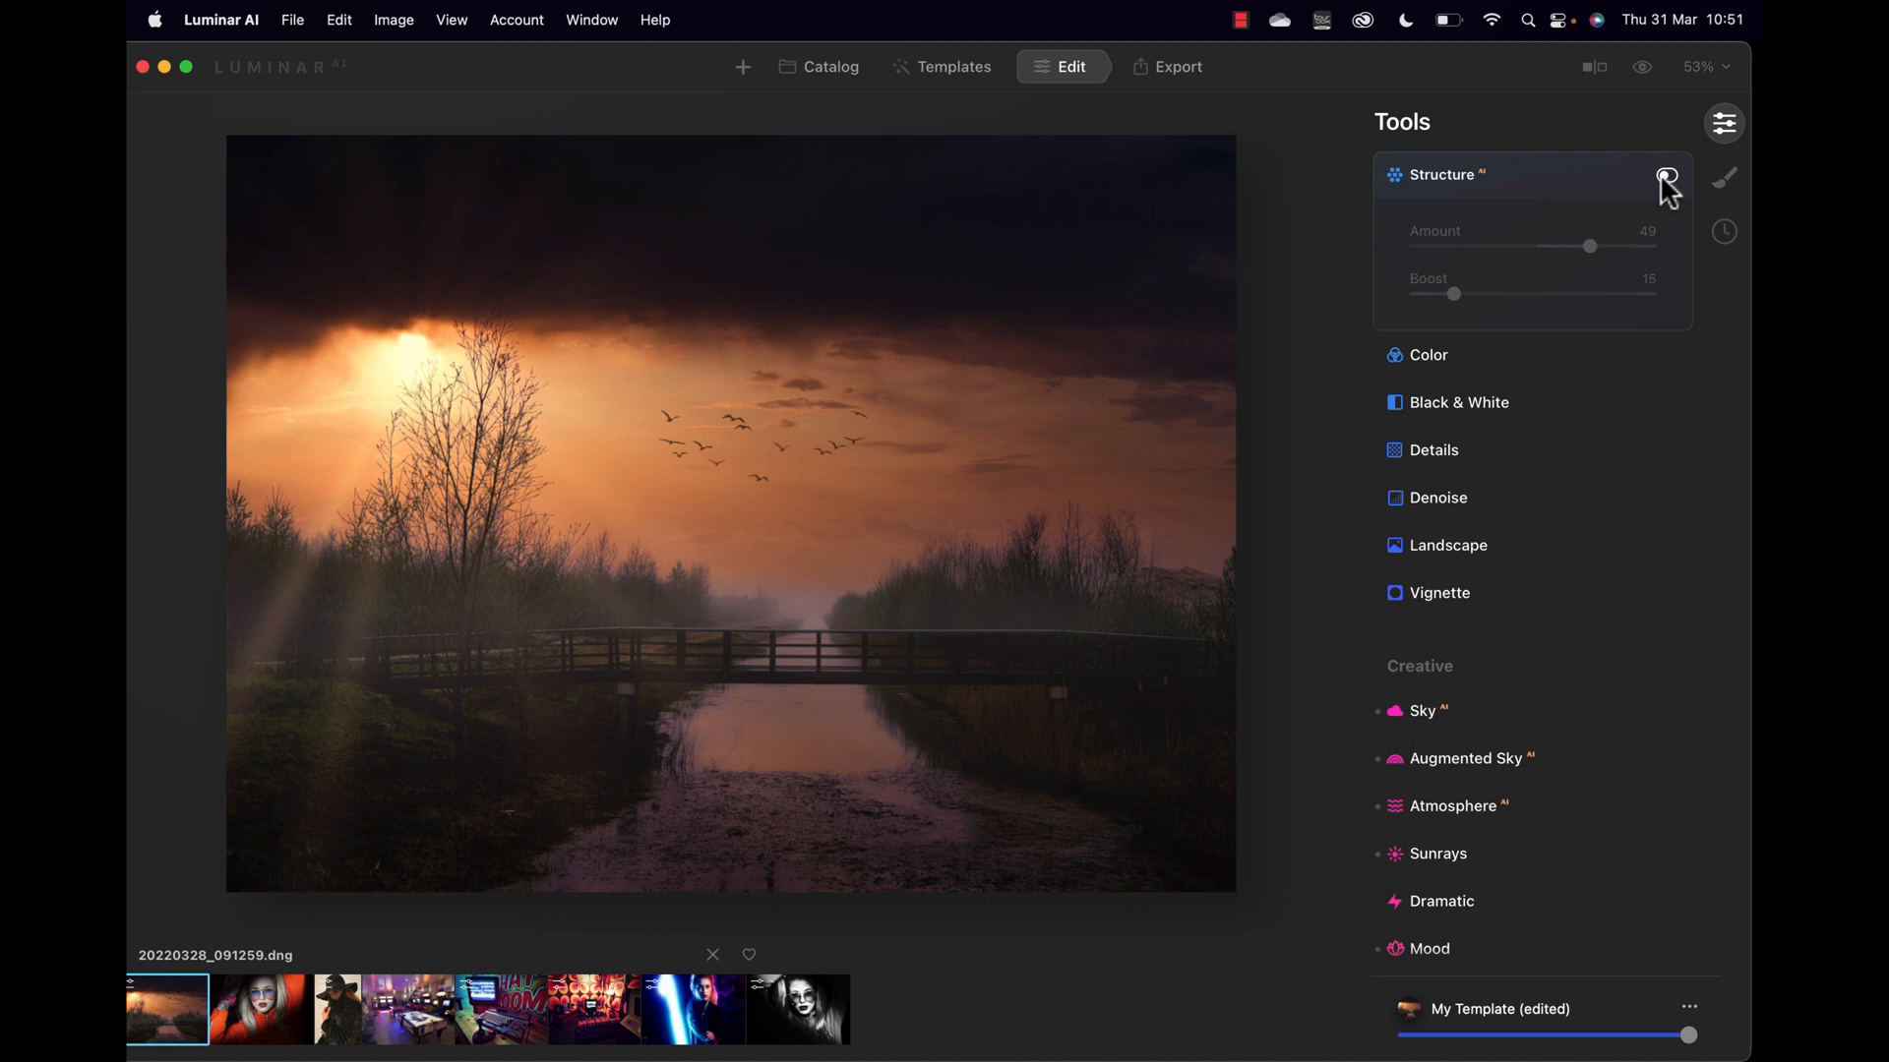
left_click(1665, 177)
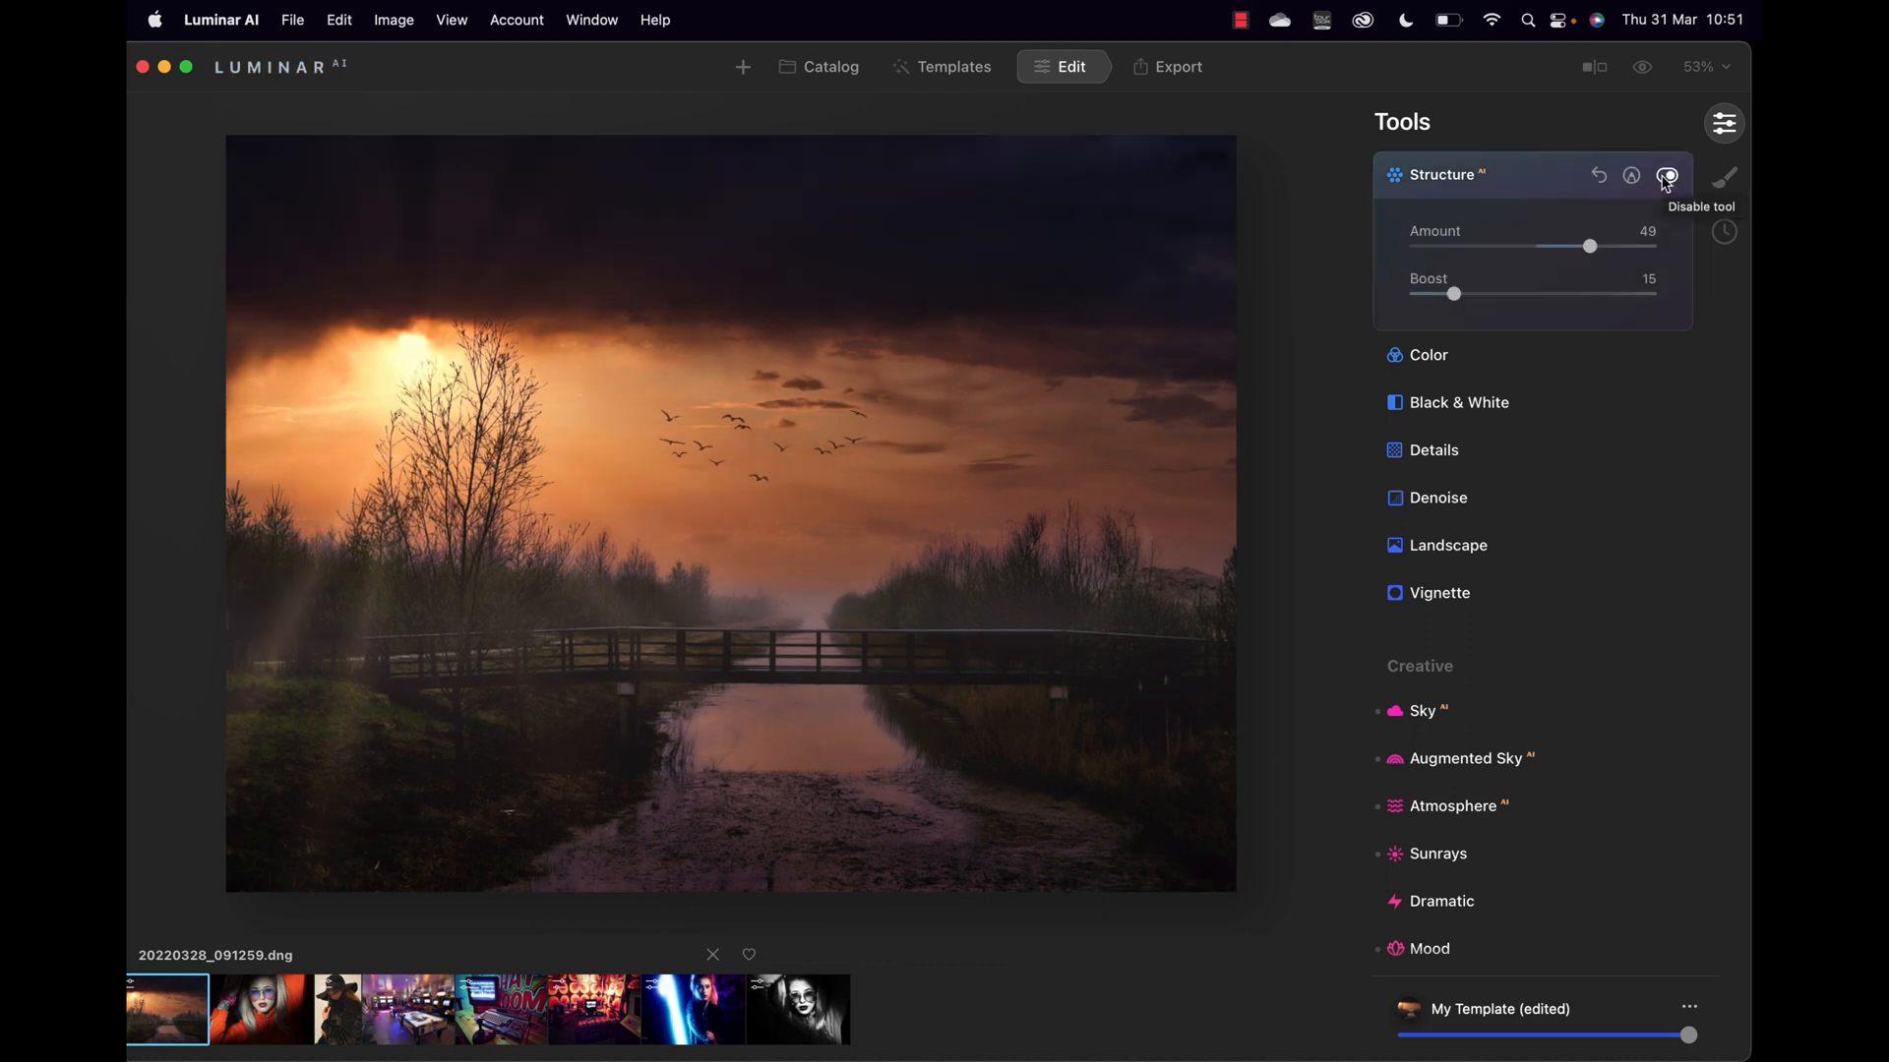
left_click(1664, 177)
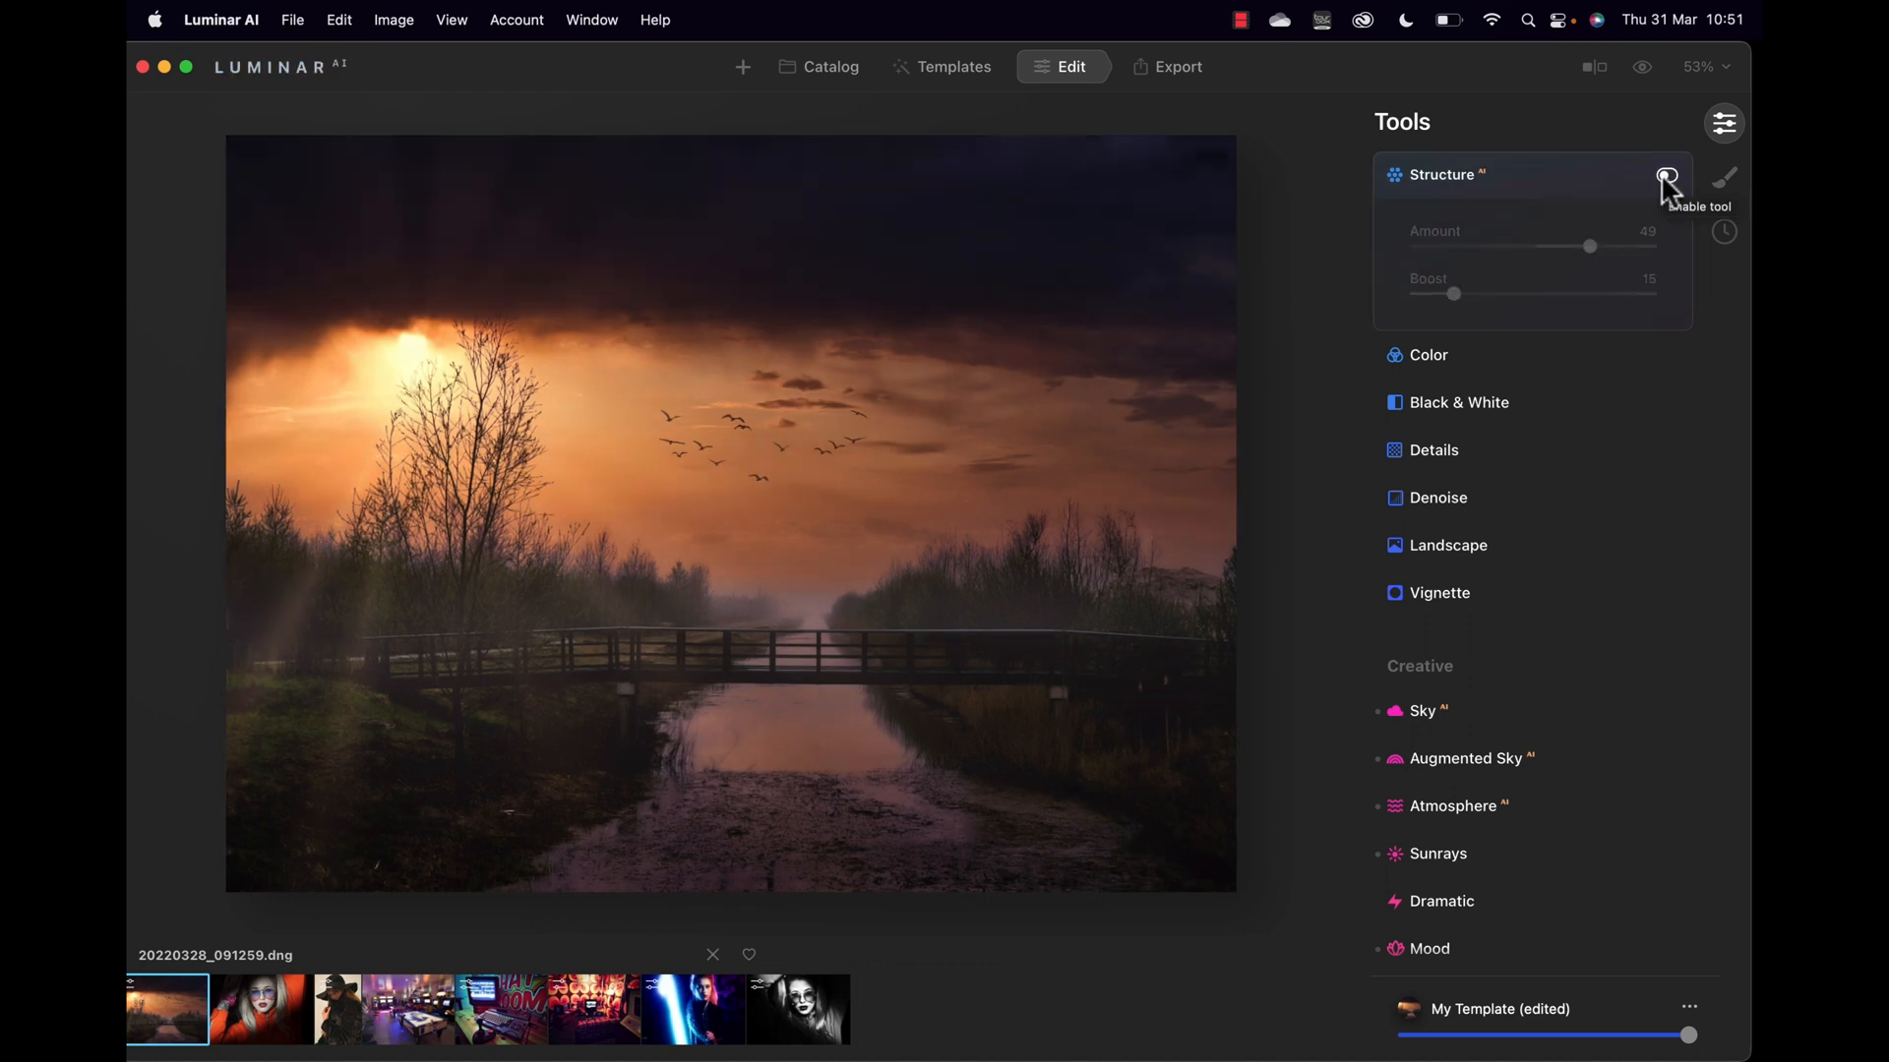
left_click(1666, 177)
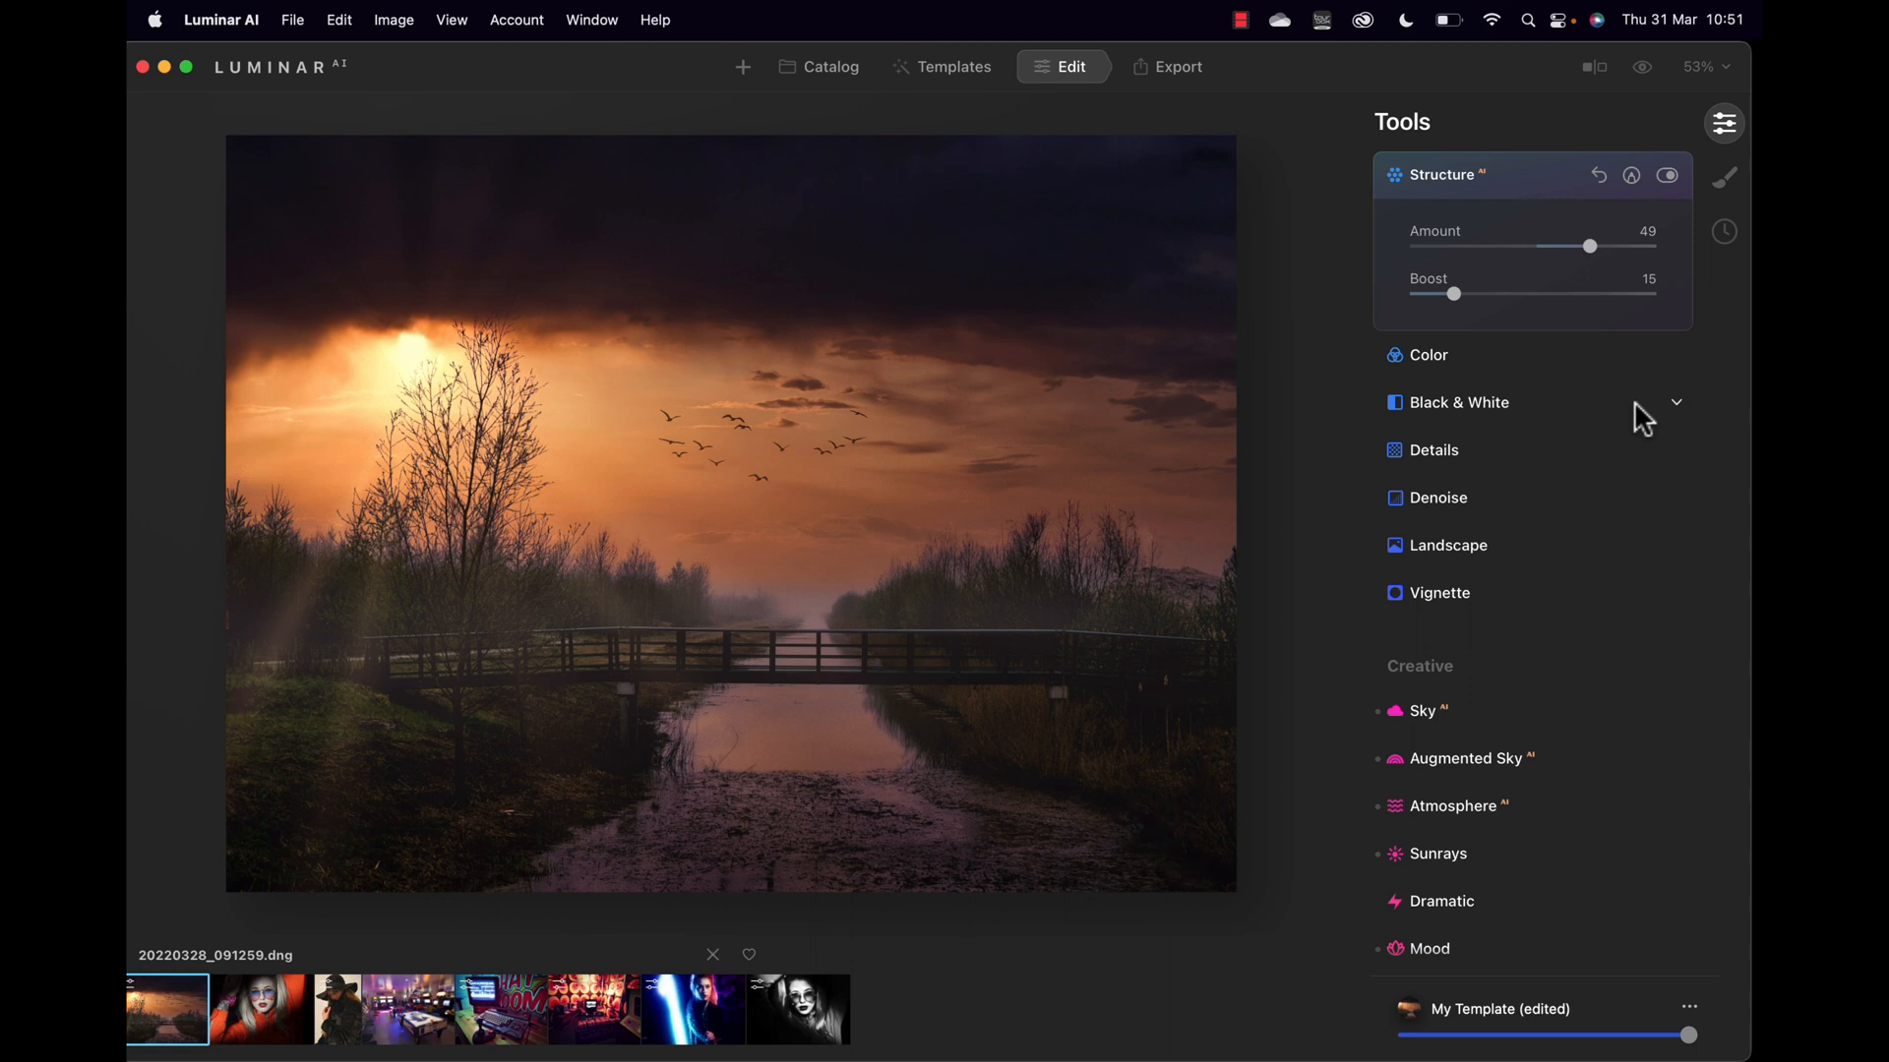
Step: Raise Vibrance to 45 and dehaze the landscape to 27
left_click(1442, 358)
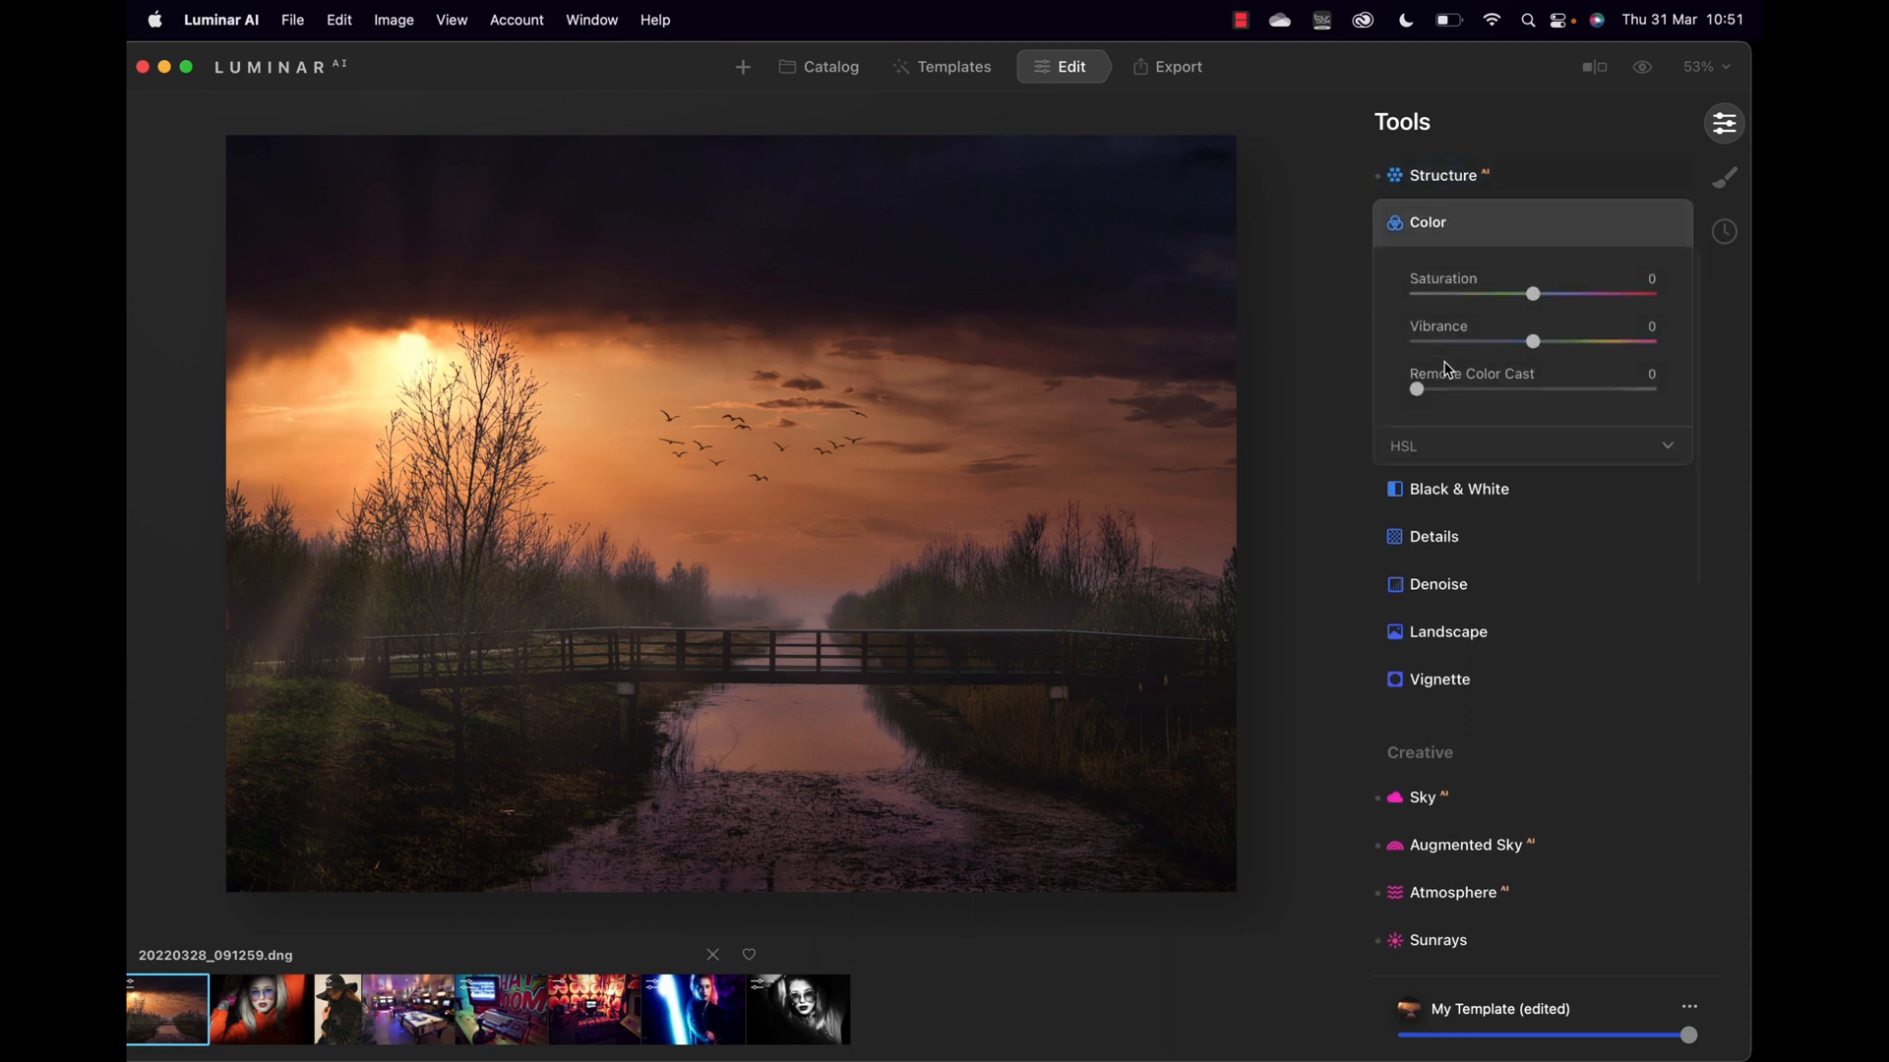
left_click_drag(1530, 340, 1588, 337)
left_click(1439, 638)
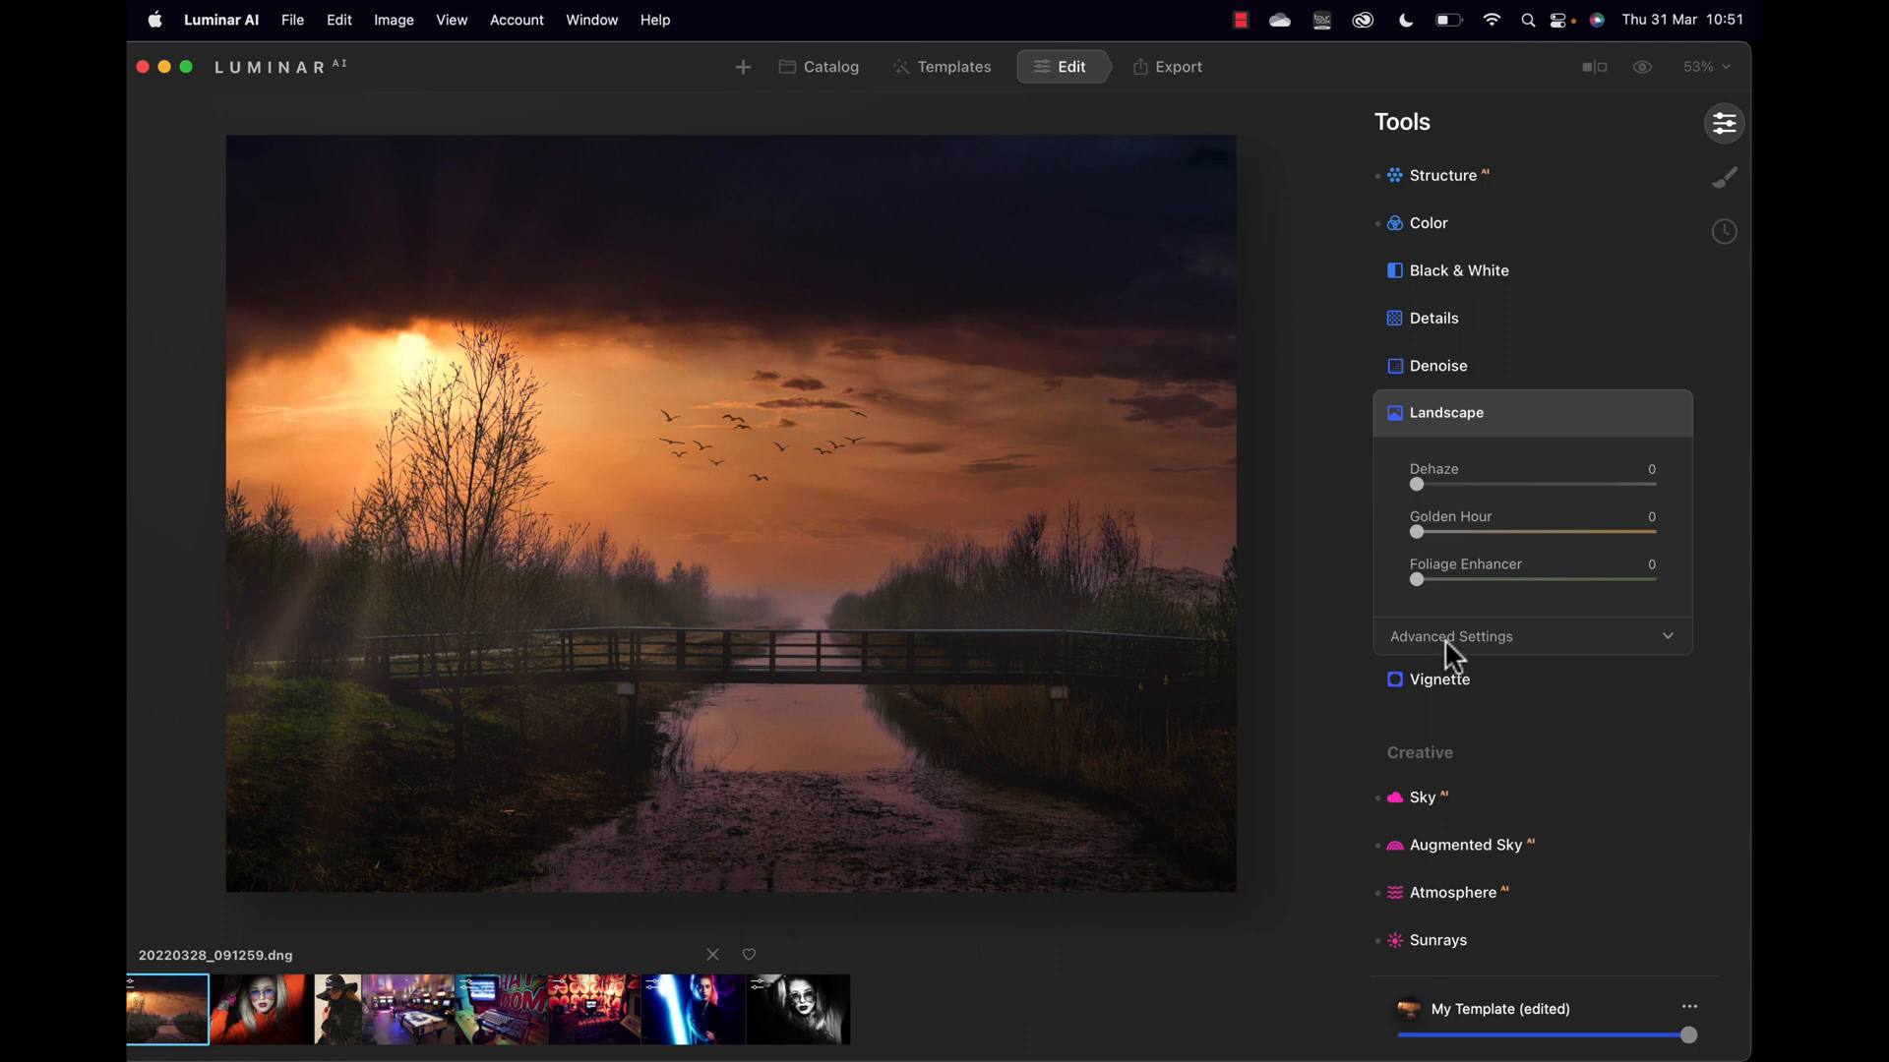
left_click_drag(1418, 480, 1368, 592)
Step: Reset Golden Hour to 0 and darken the edges with a -62 vignette
left_click_drag(1432, 529, 1417, 532)
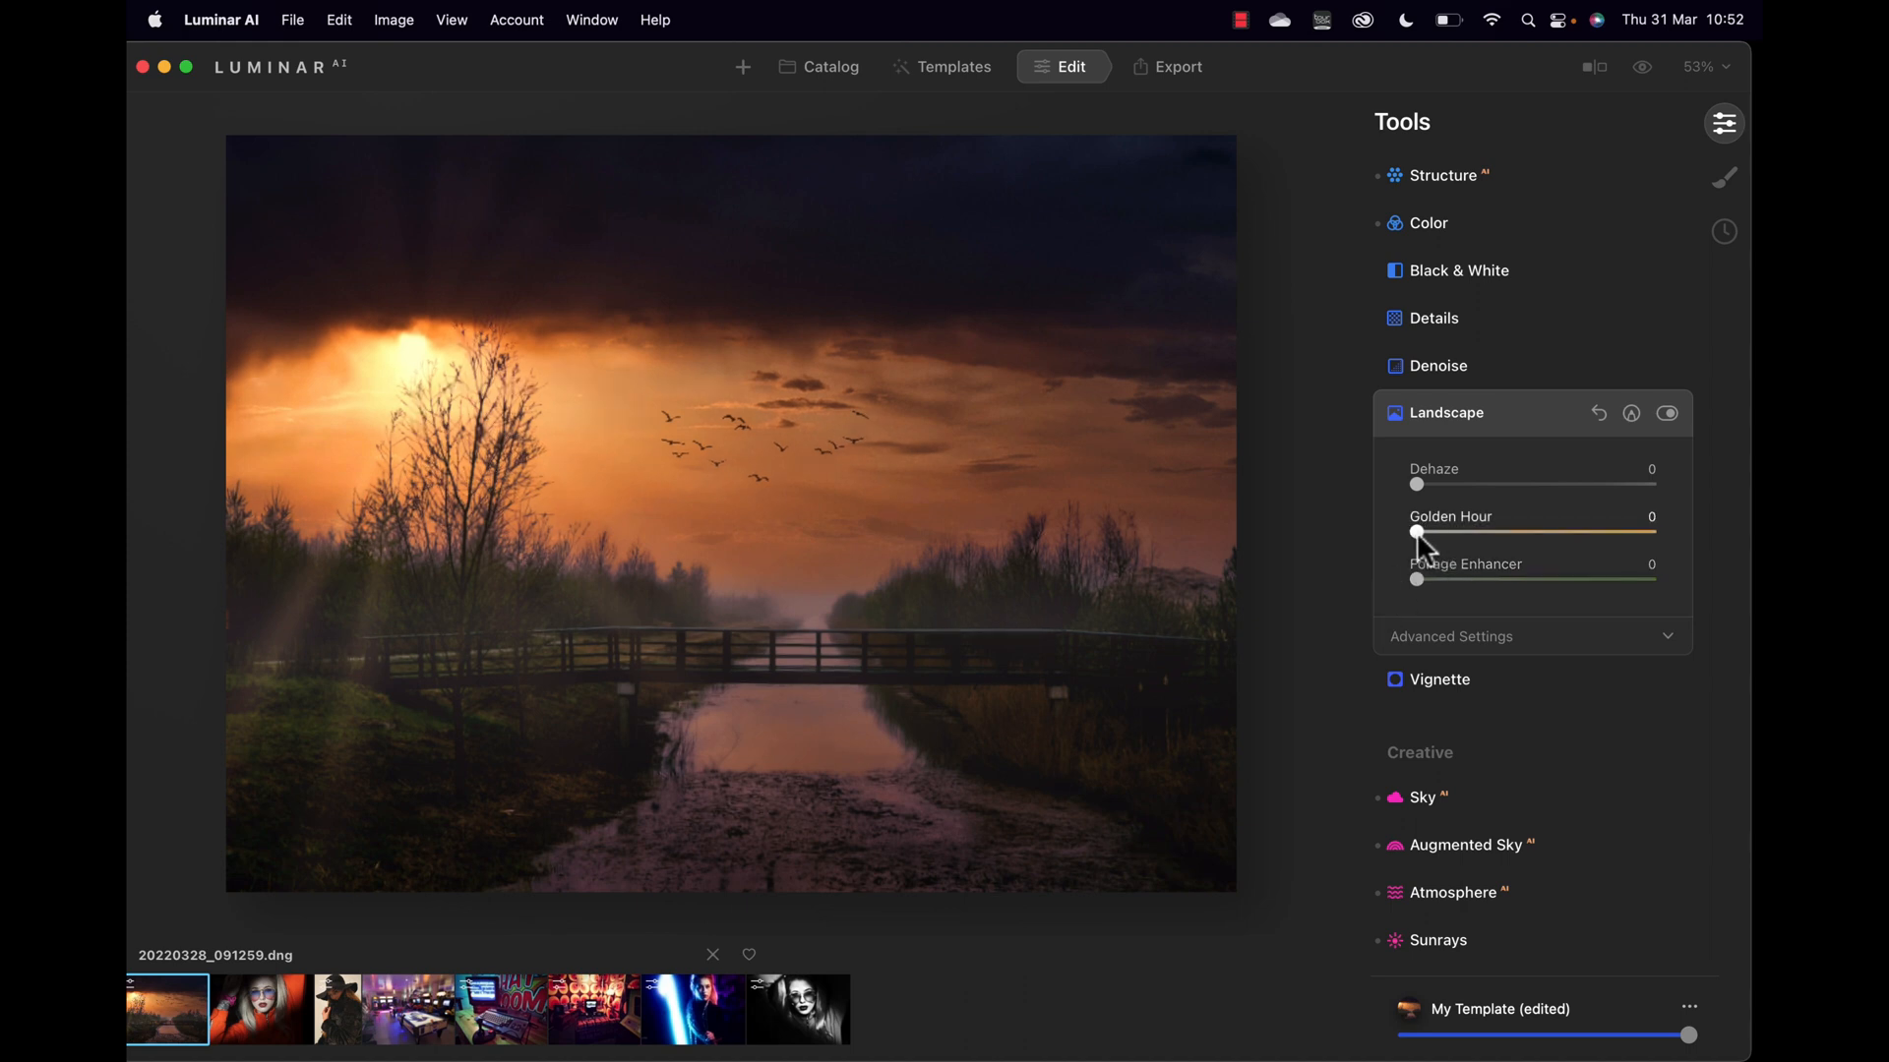
left_click(1401, 681)
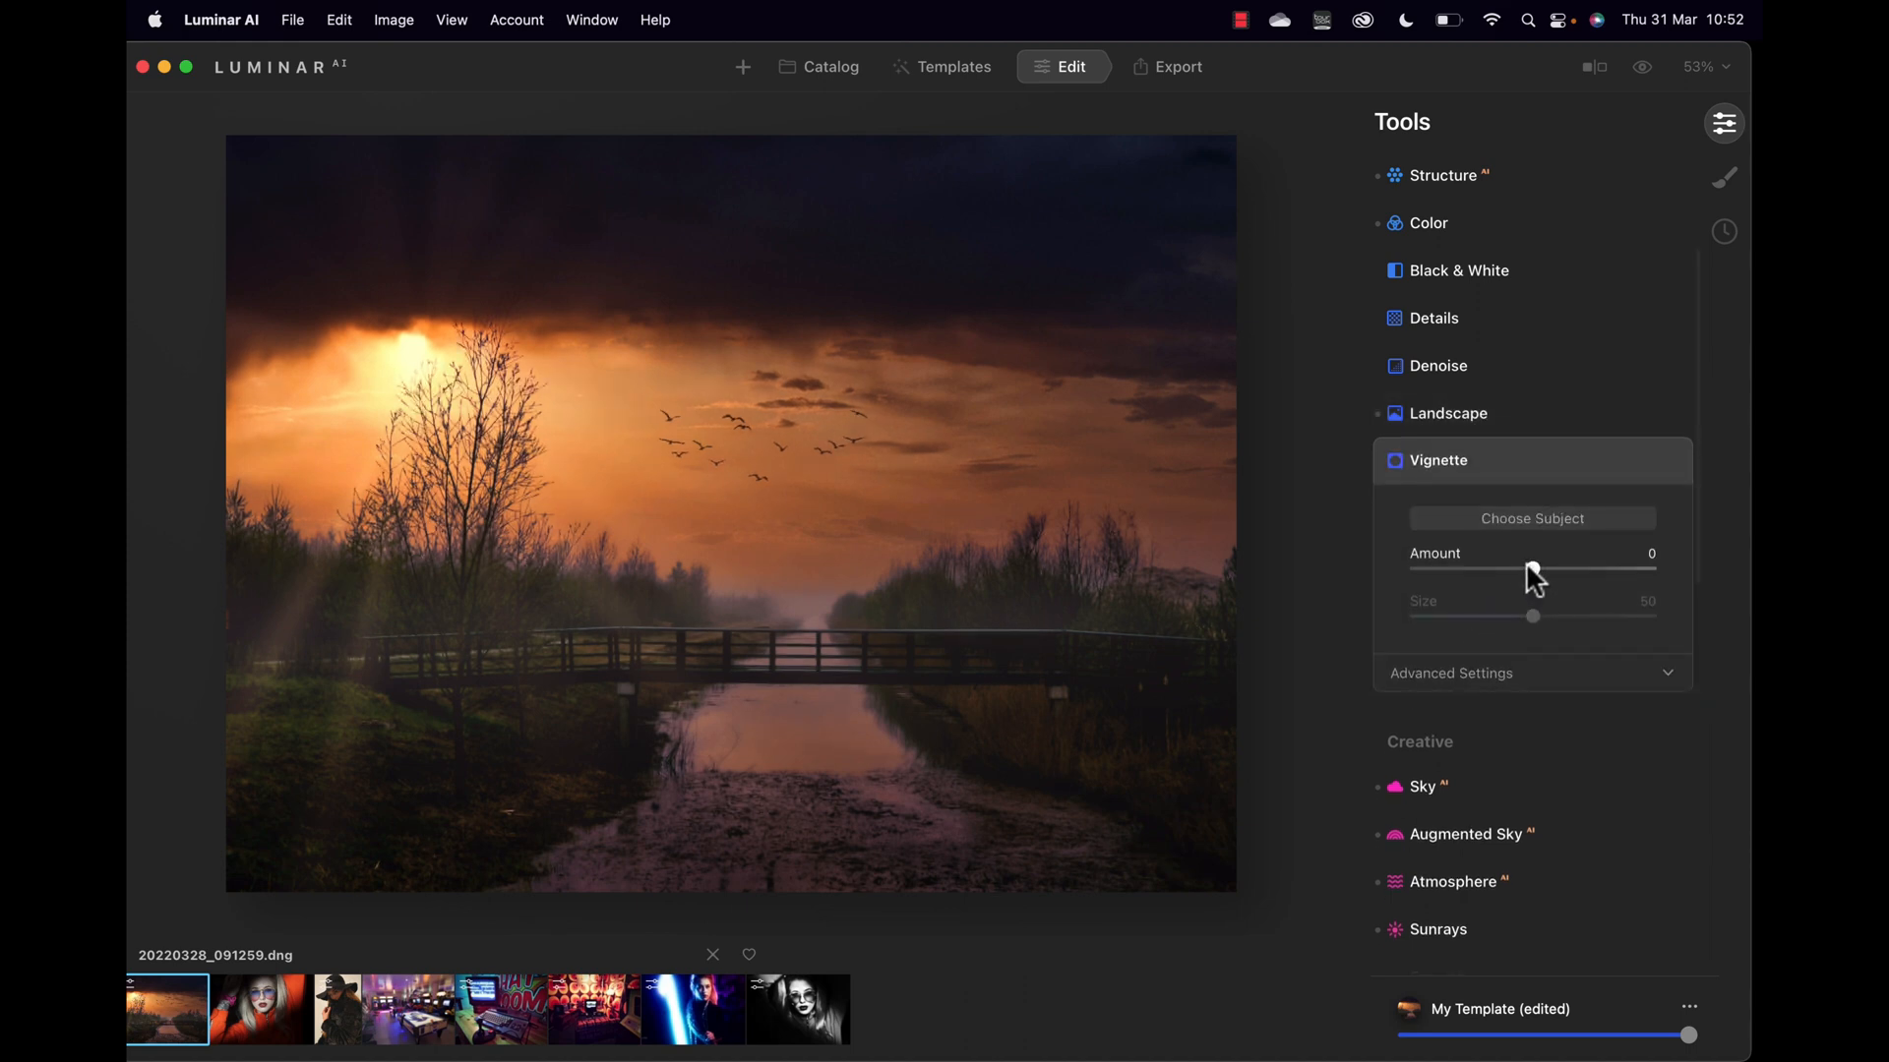
left_click_drag(1527, 566, 1449, 577)
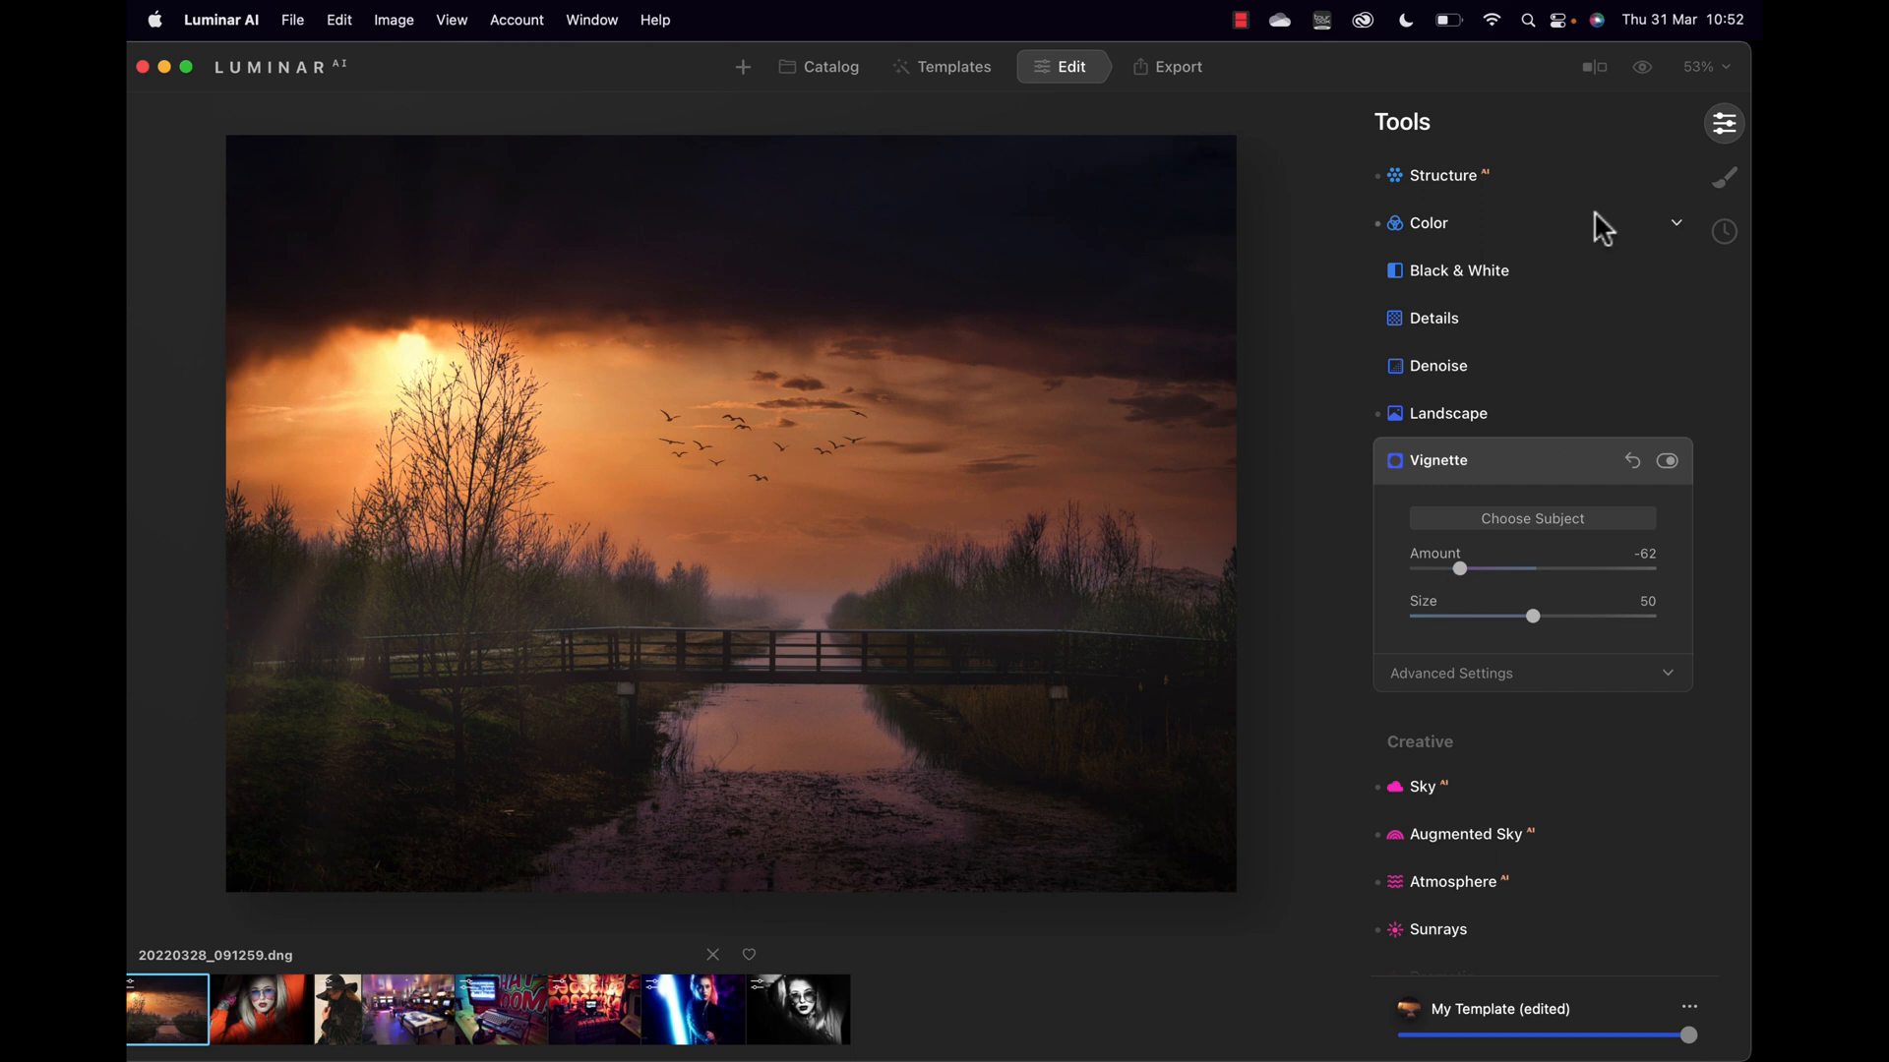
left_click(1643, 71)
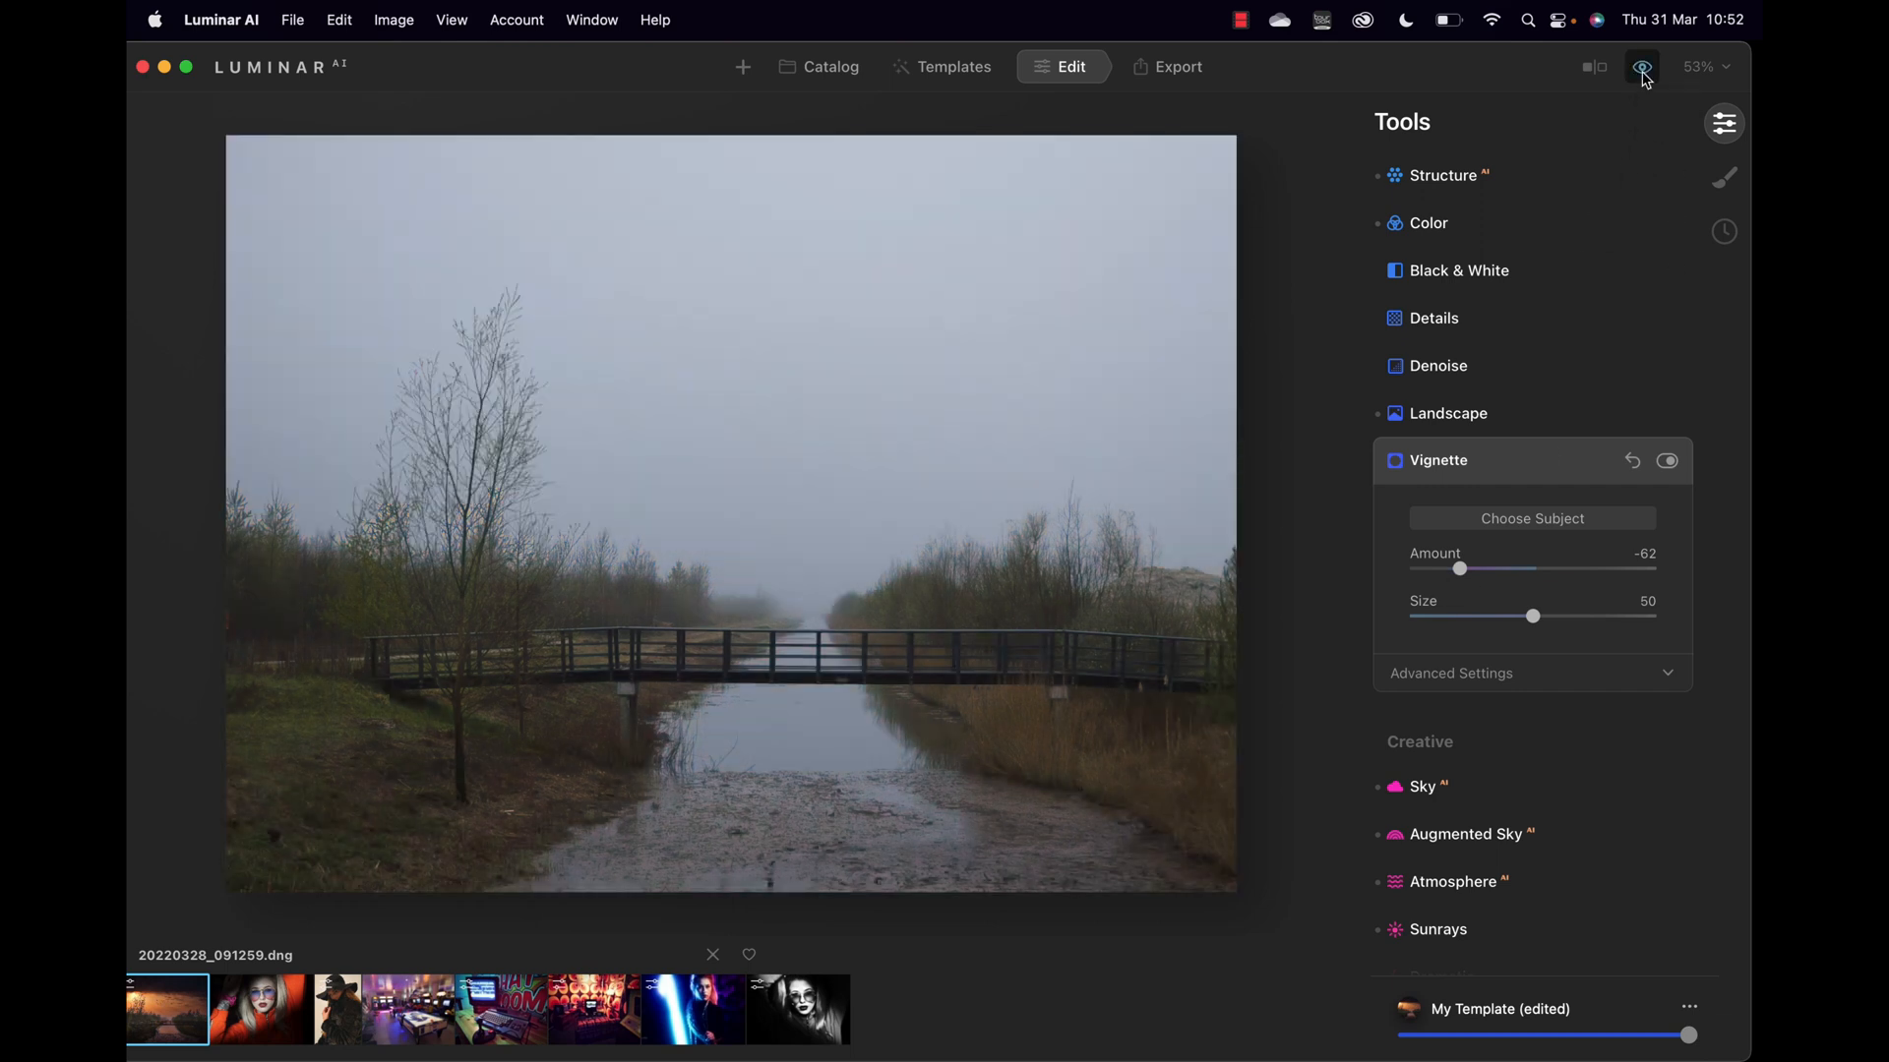
left_click(1641, 69)
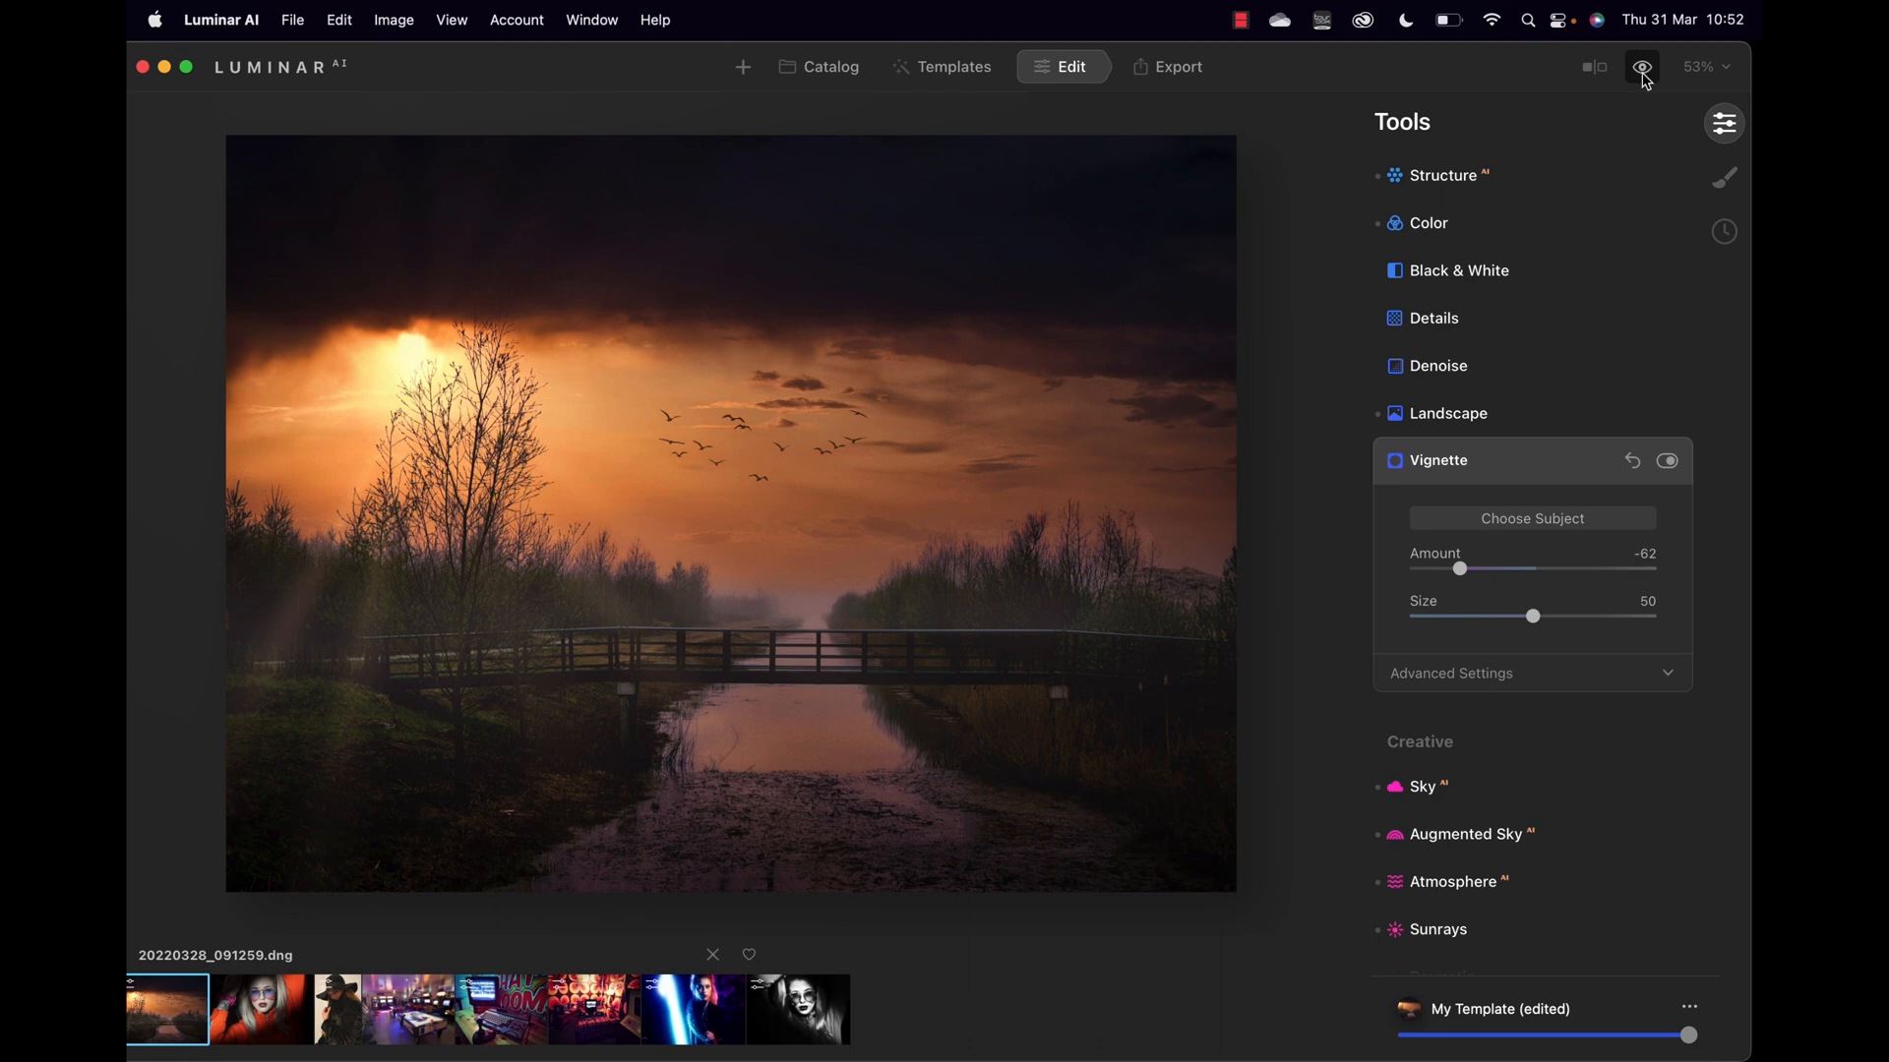
left_click(1644, 70)
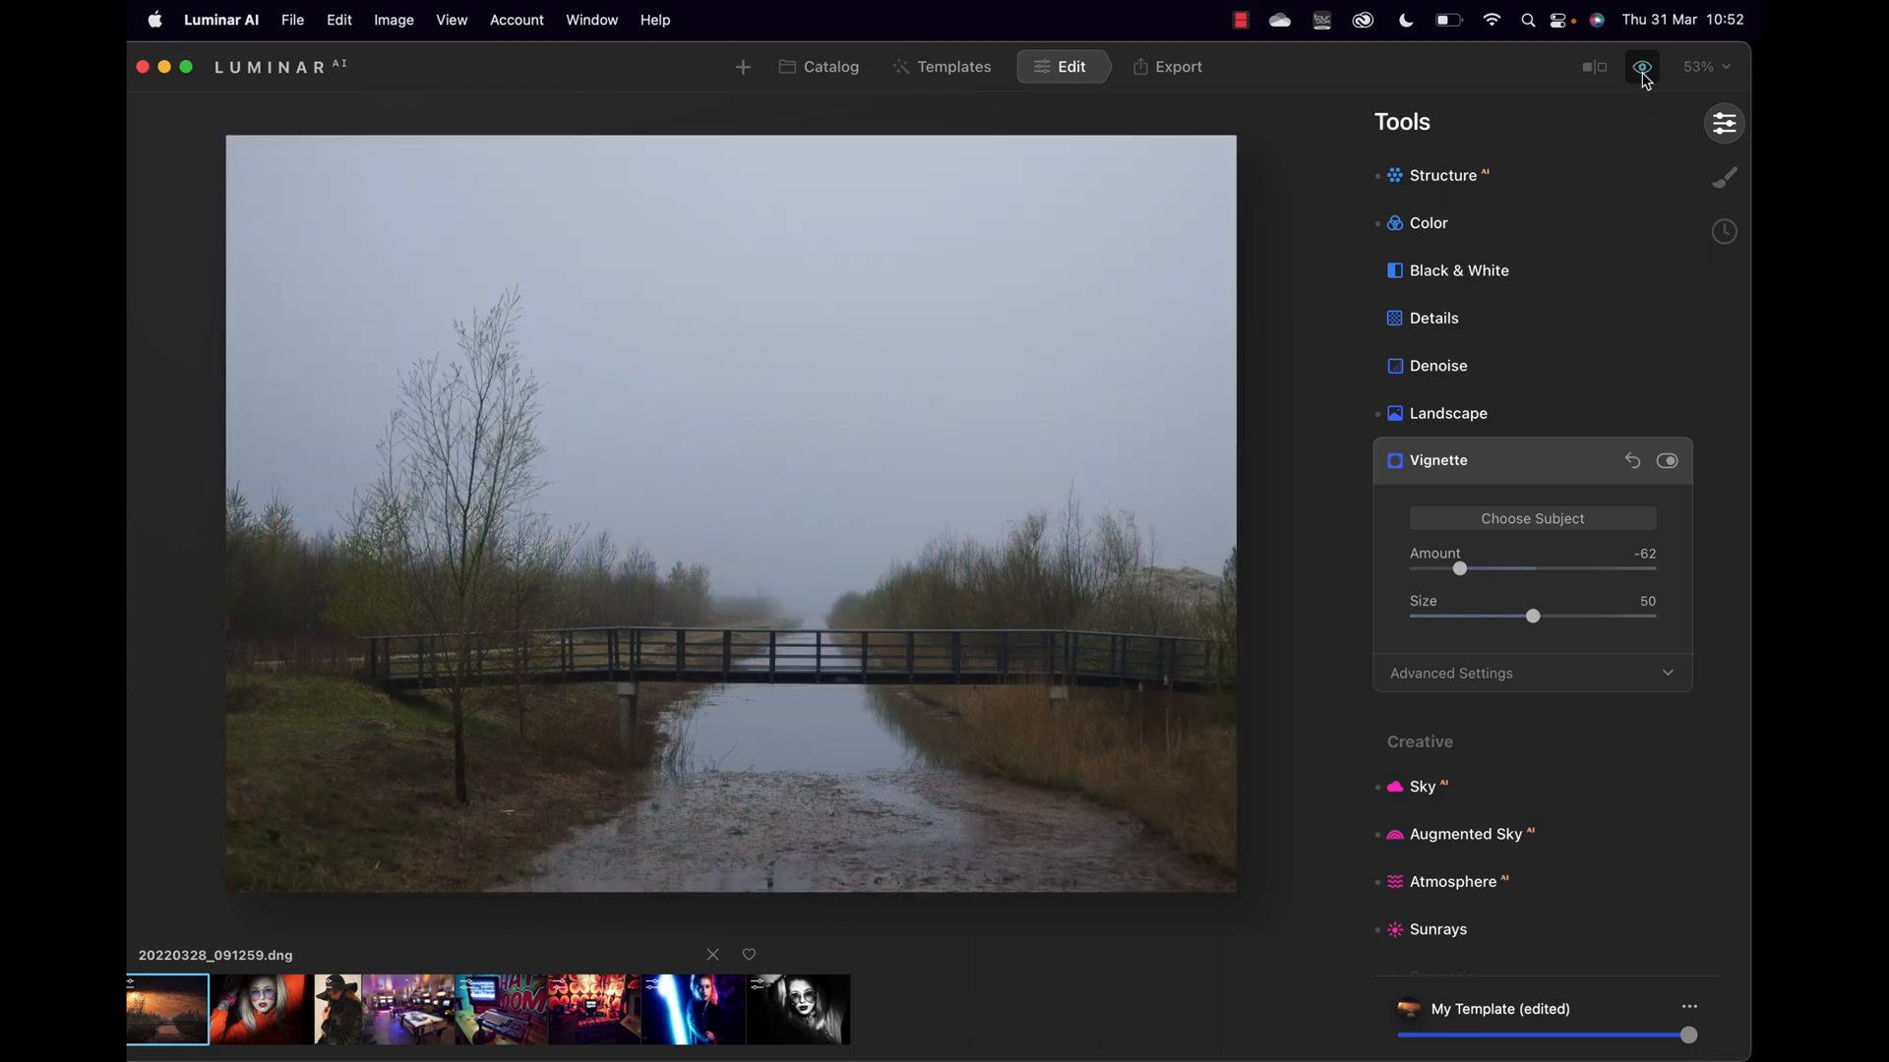
left_click(1644, 71)
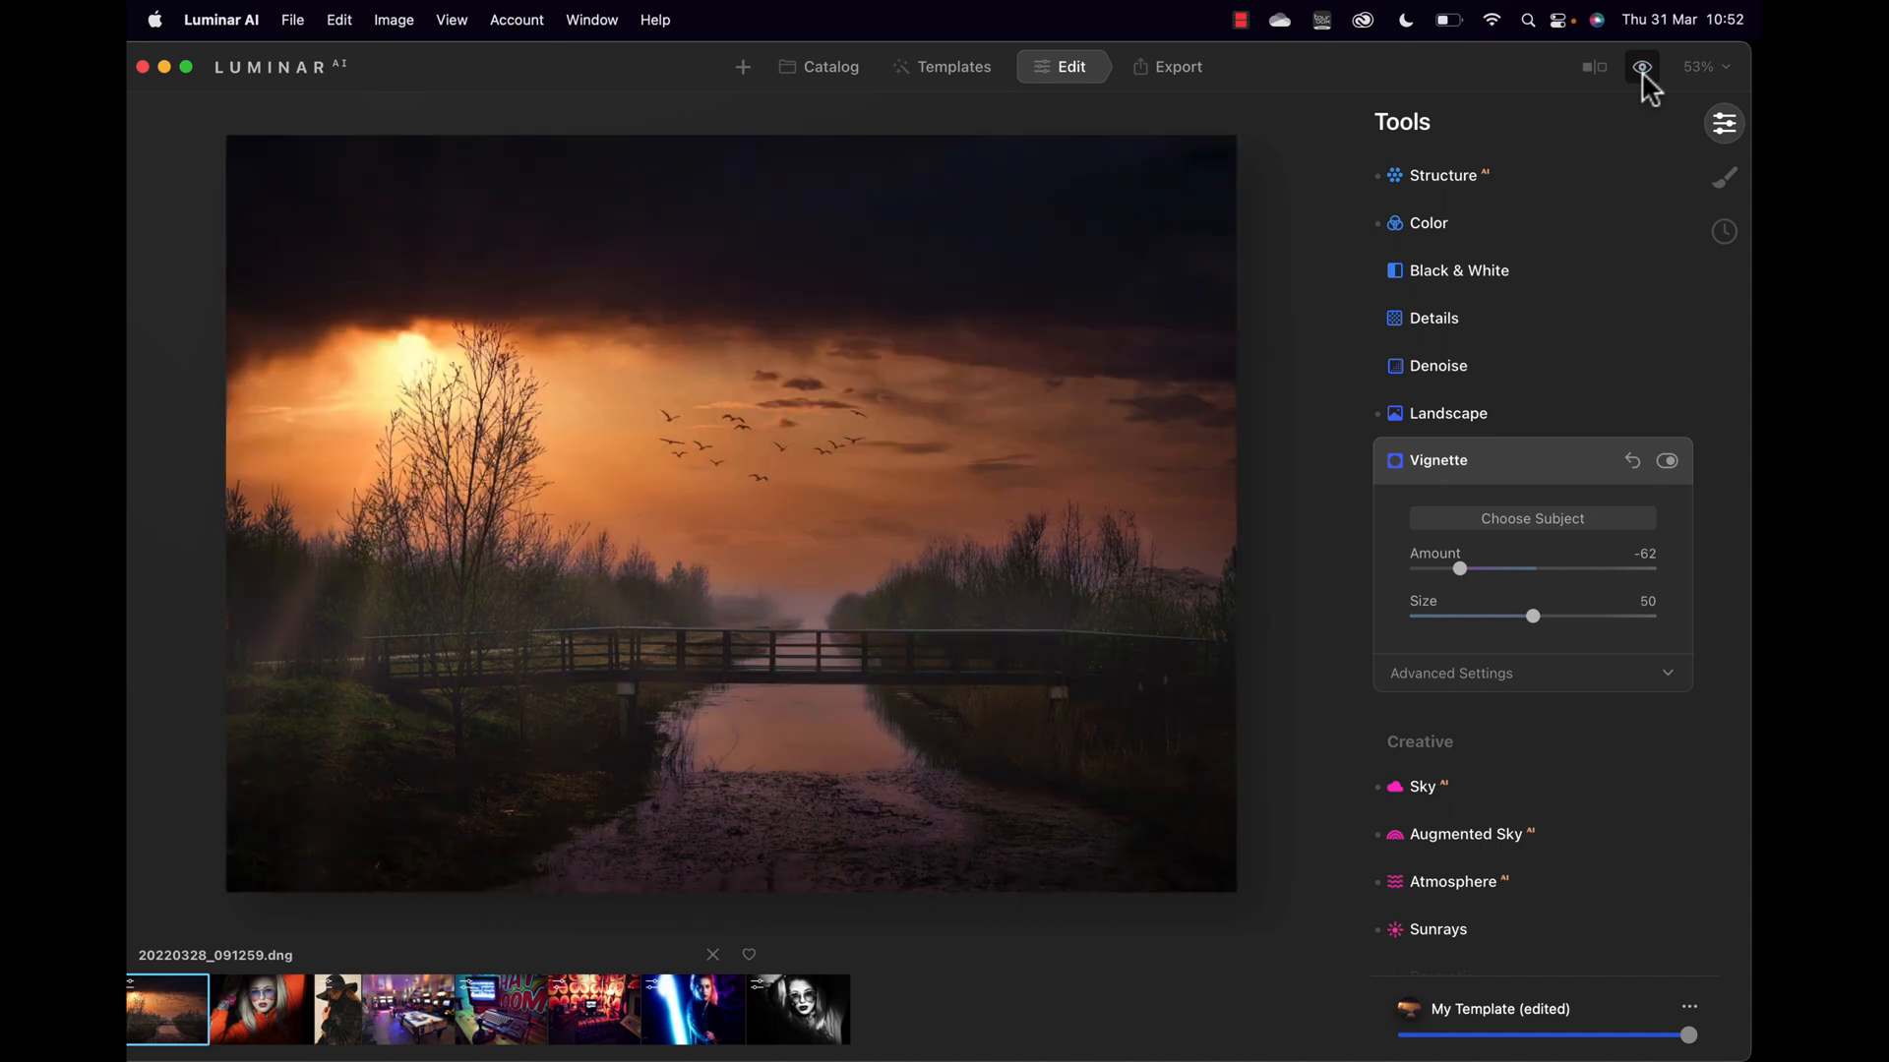
left_click(1644, 72)
left_click(1645, 73)
left_click(1645, 72)
left_click(1644, 70)
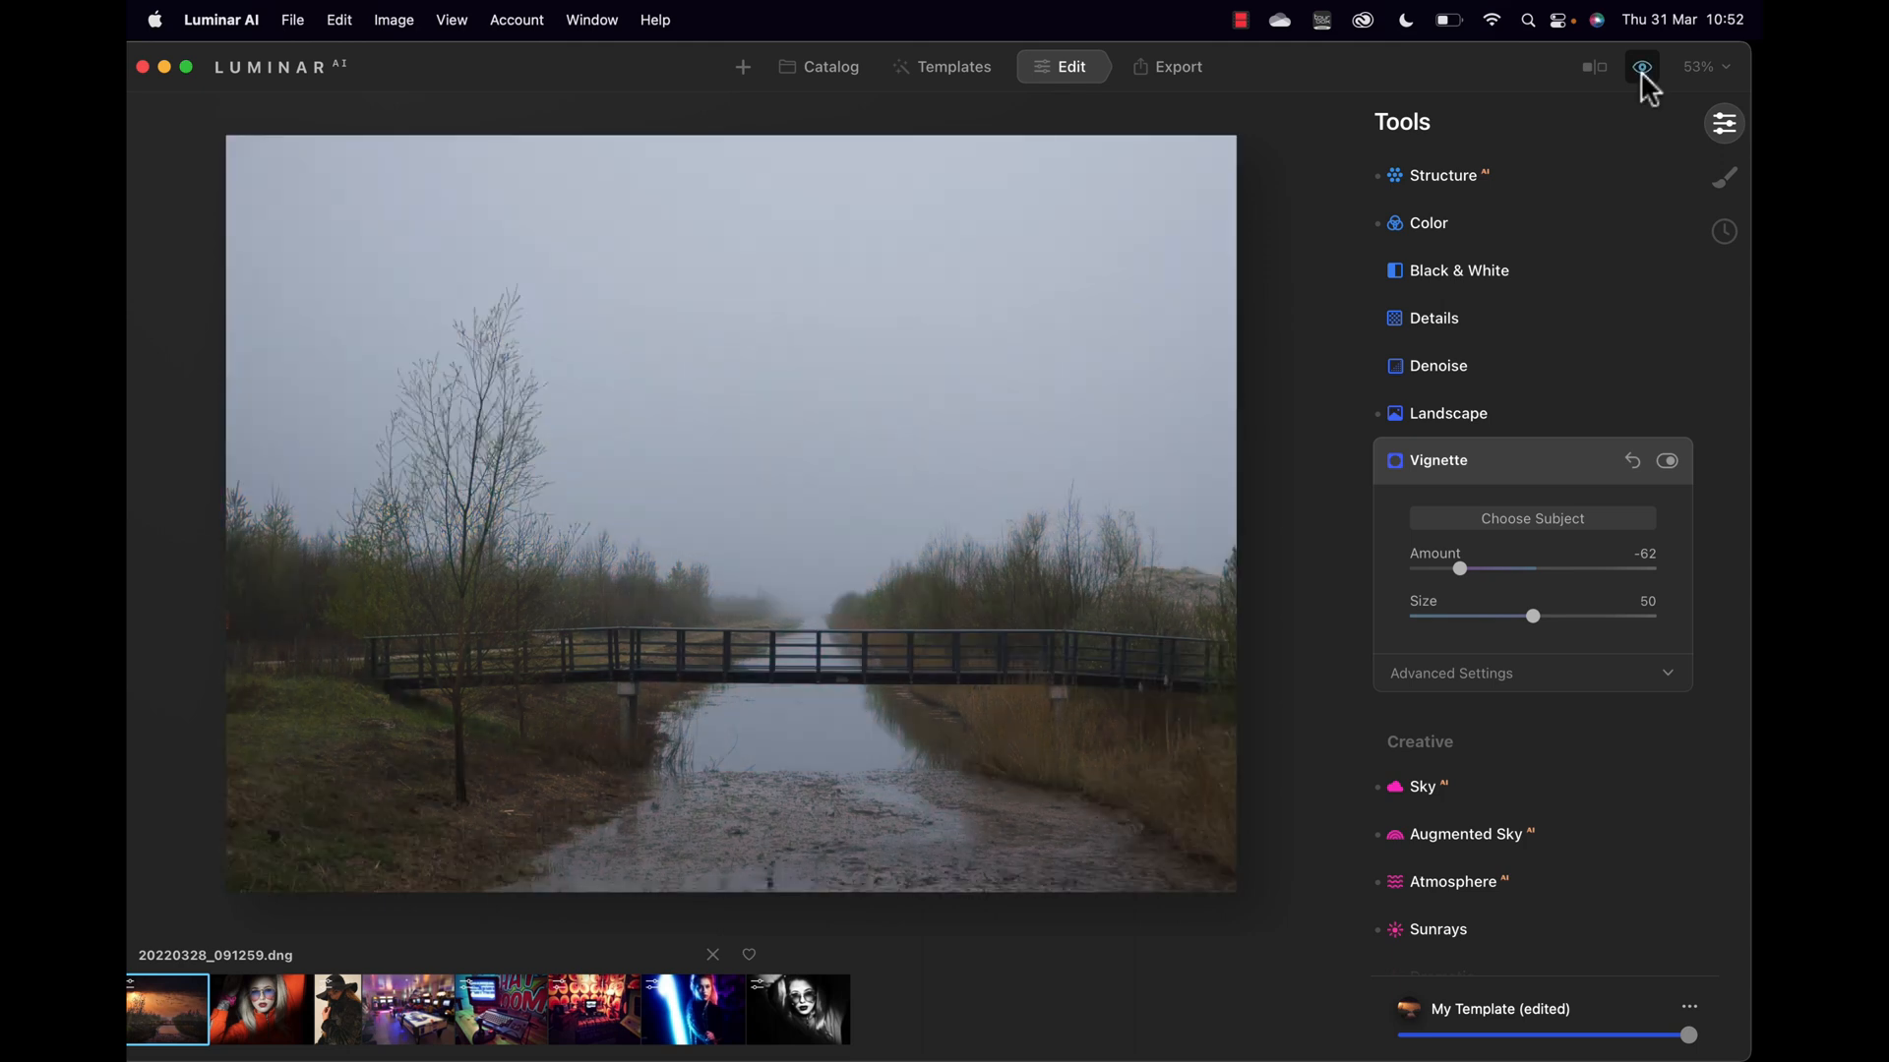